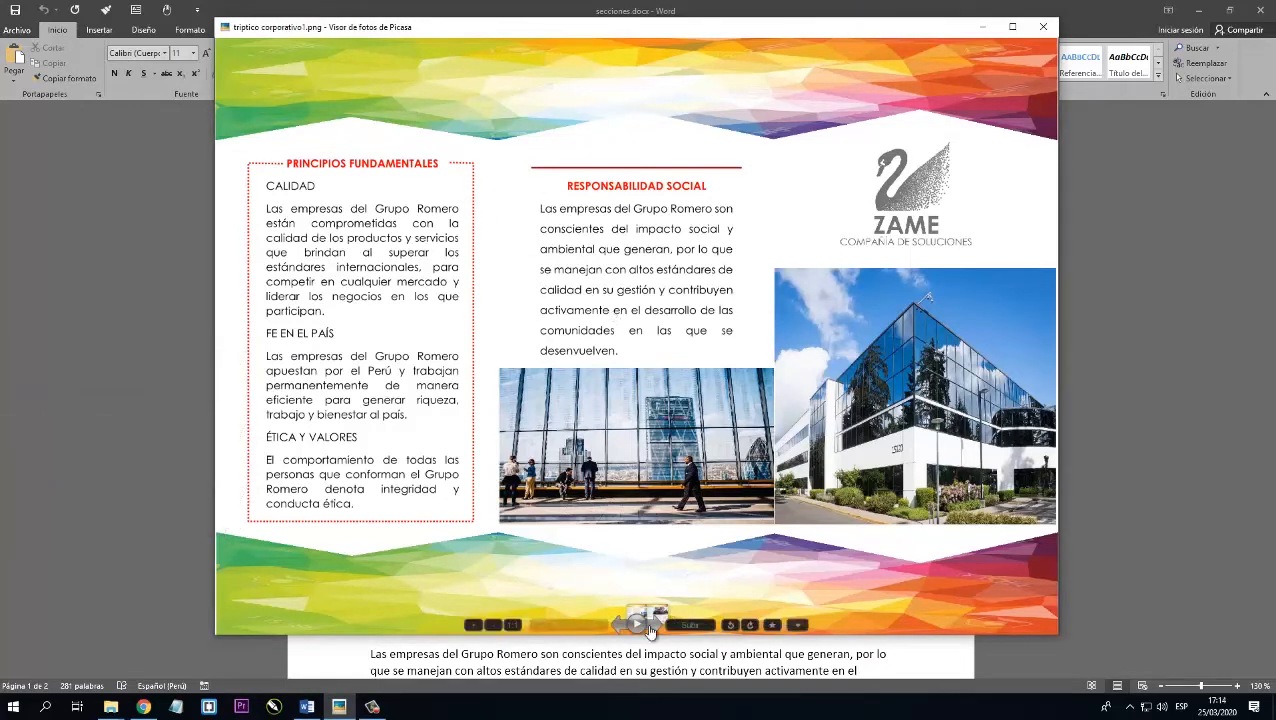
Review the second page of the sample brochure and read through the numbered section texts in secciones.docx.
left_click(654, 624)
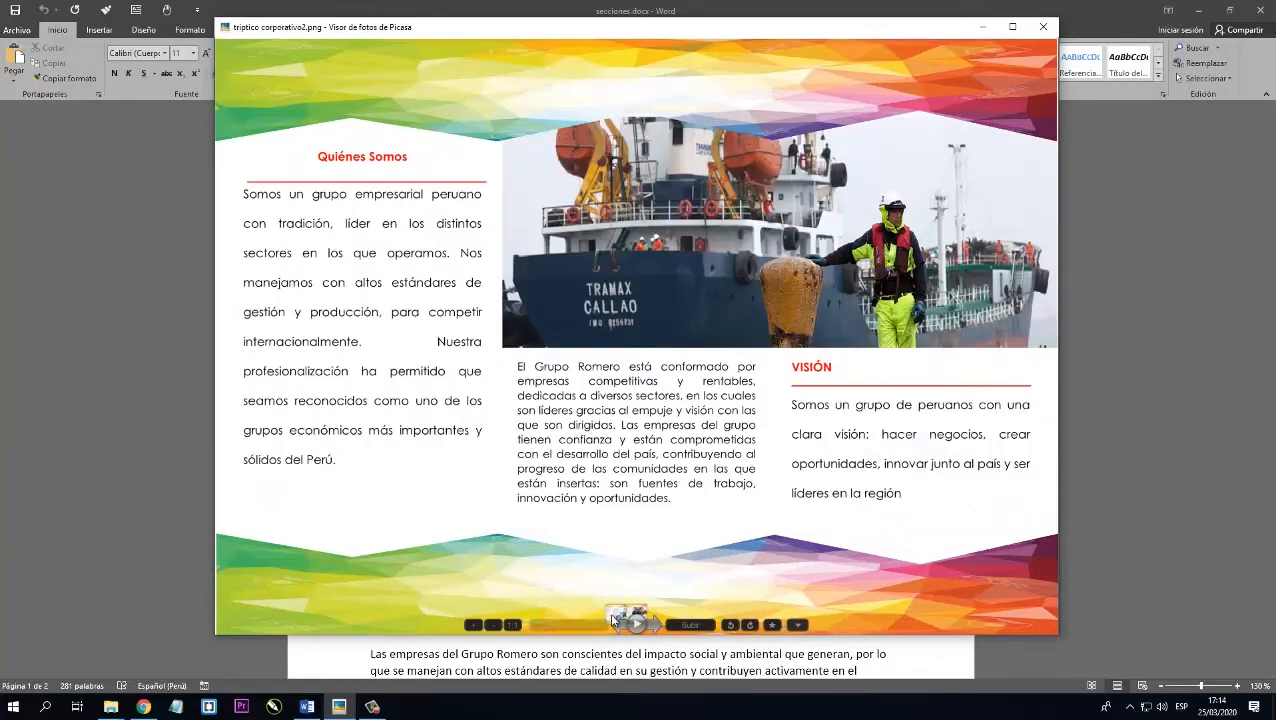
key("Escape")
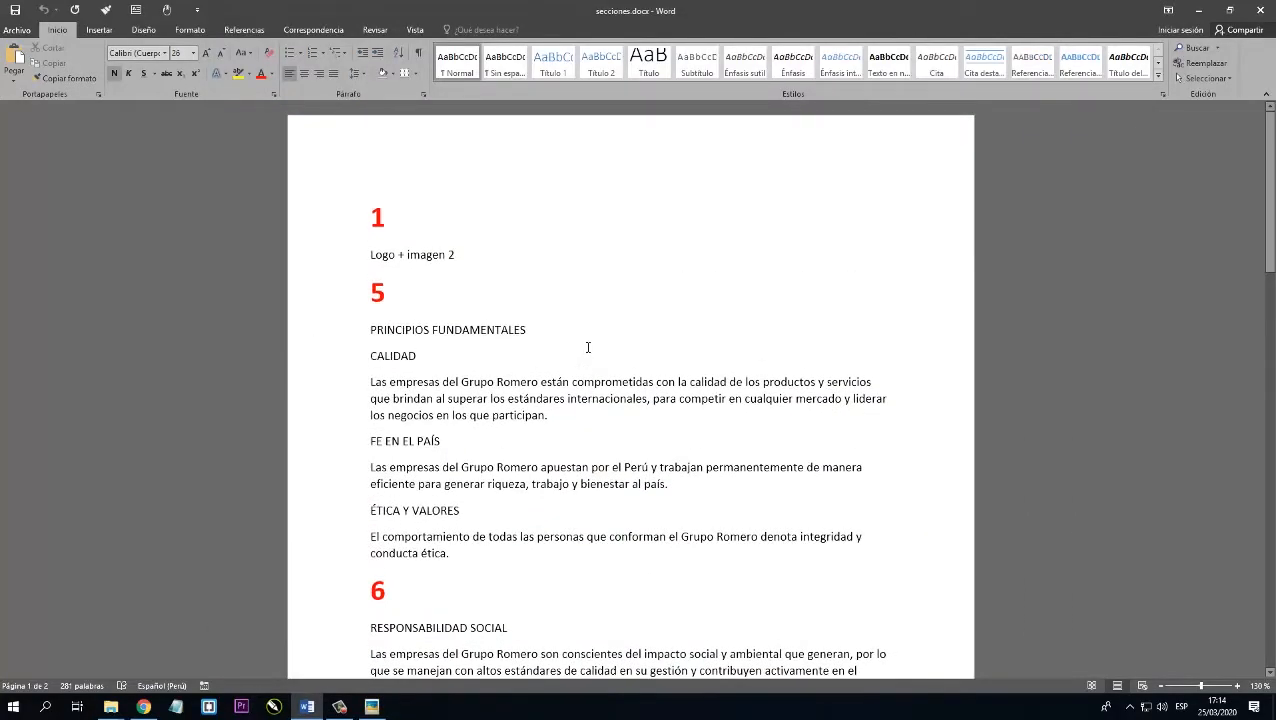
scroll(588, 347, "down", 10)
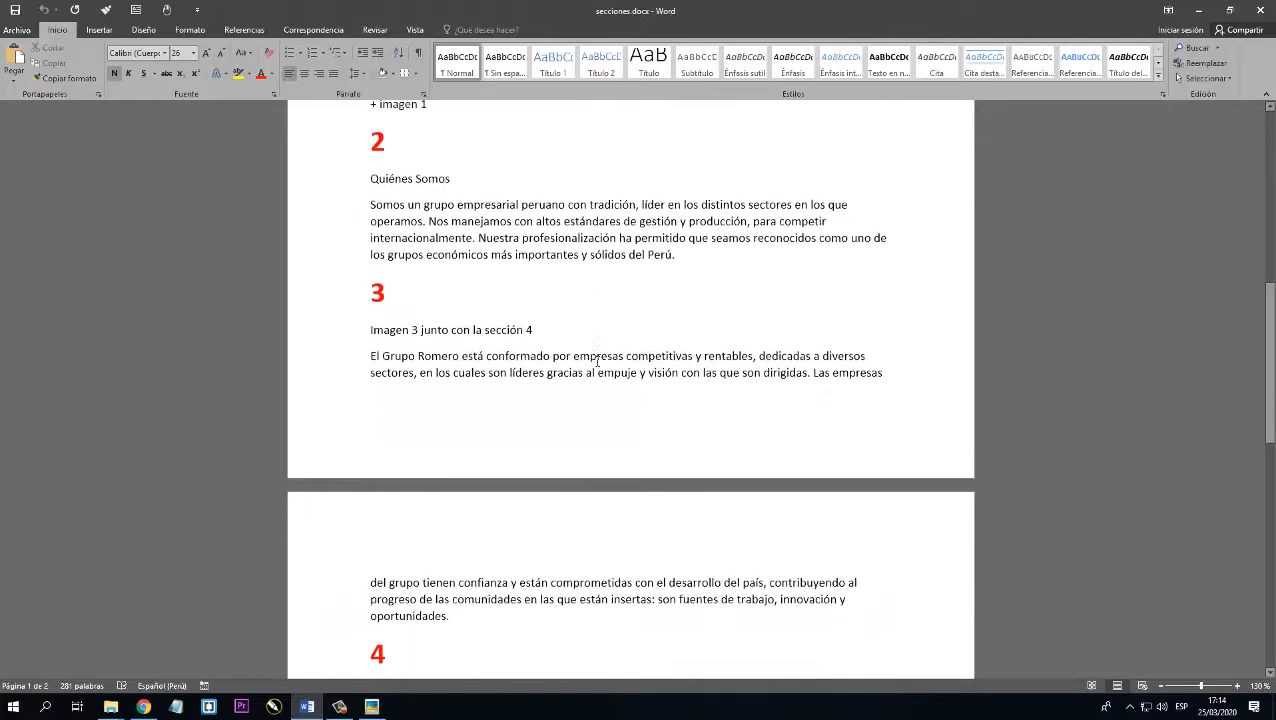
scroll(597, 362, "down", 5)
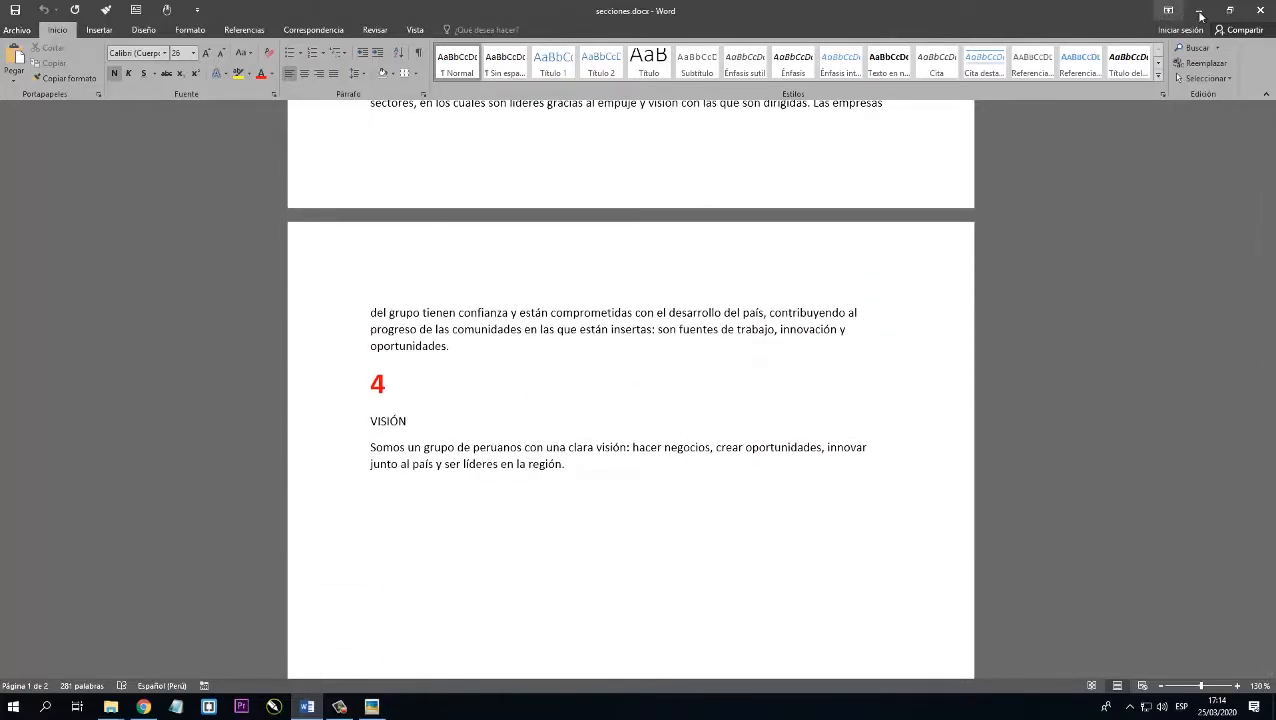
Look over the pictures, logo and document files available in the video2 folder.
left_click(1199, 12)
left_click(232, 200)
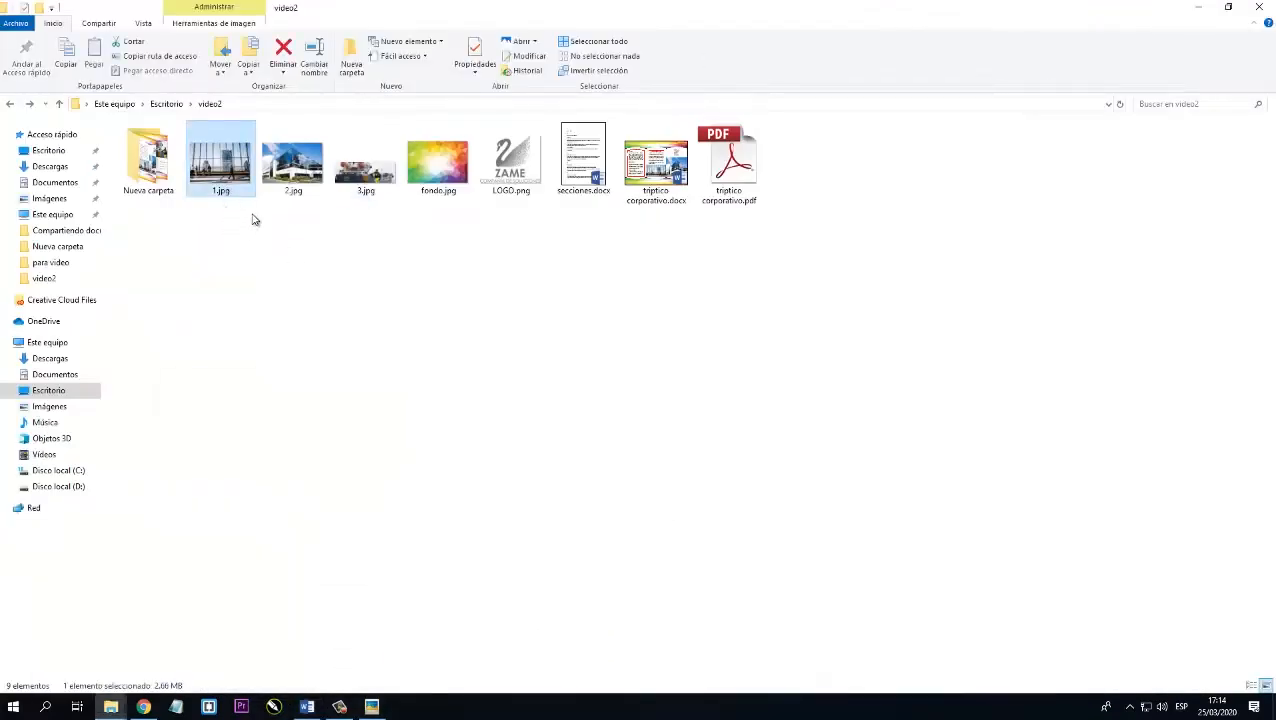
left_click_drag(232, 243, 489, 228)
left_click(572, 251)
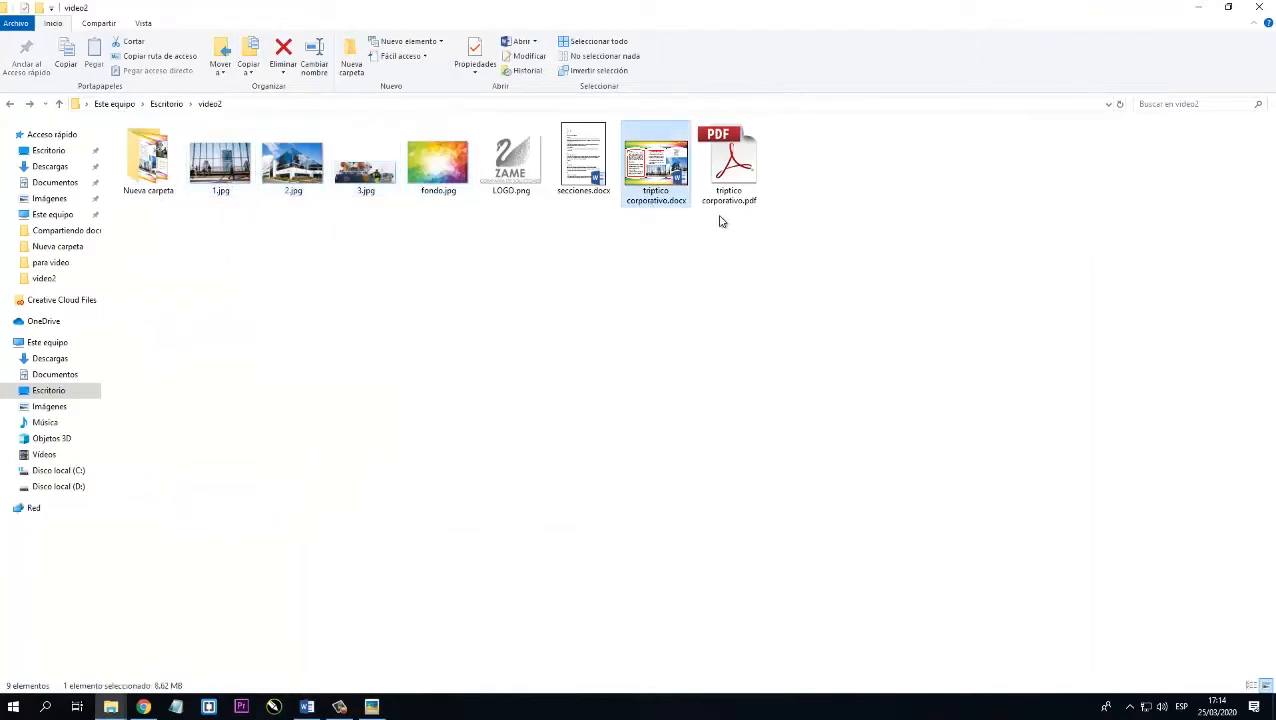
Switch to the blank Word document and set its page orientation to landscape (Horizontal).
left_click(308, 706)
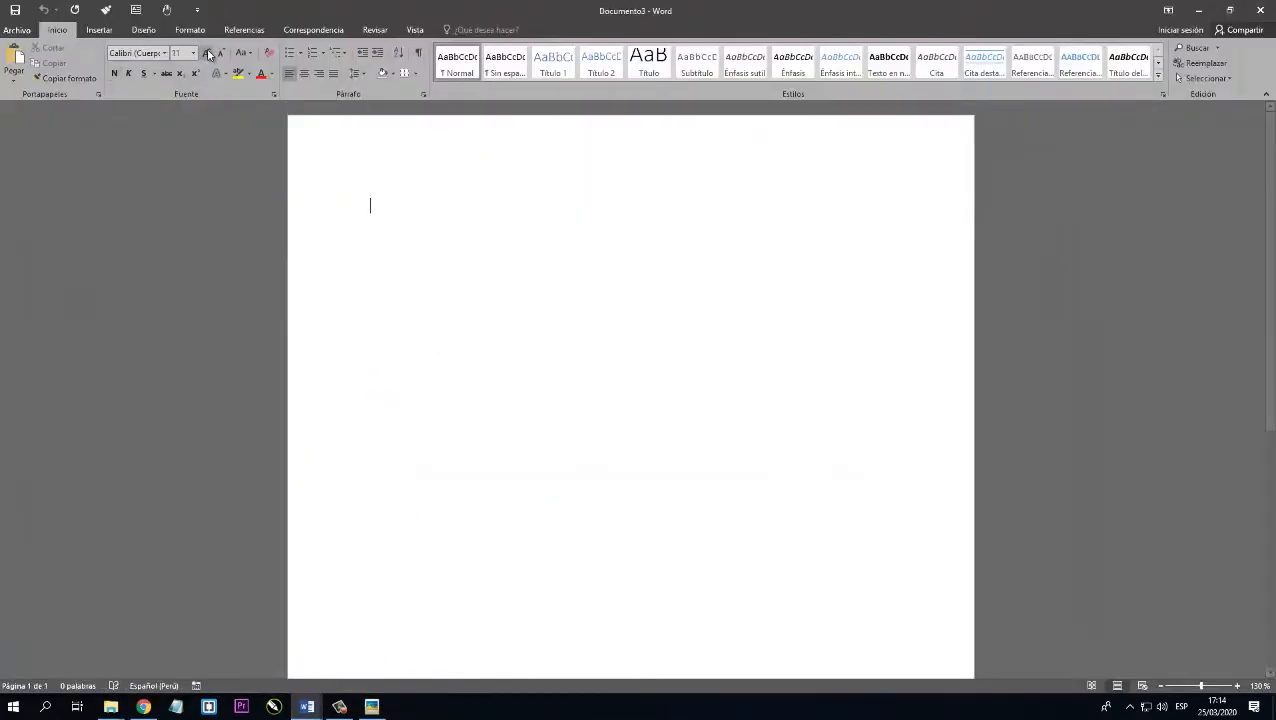
left_click(190, 29)
left_click(62, 78)
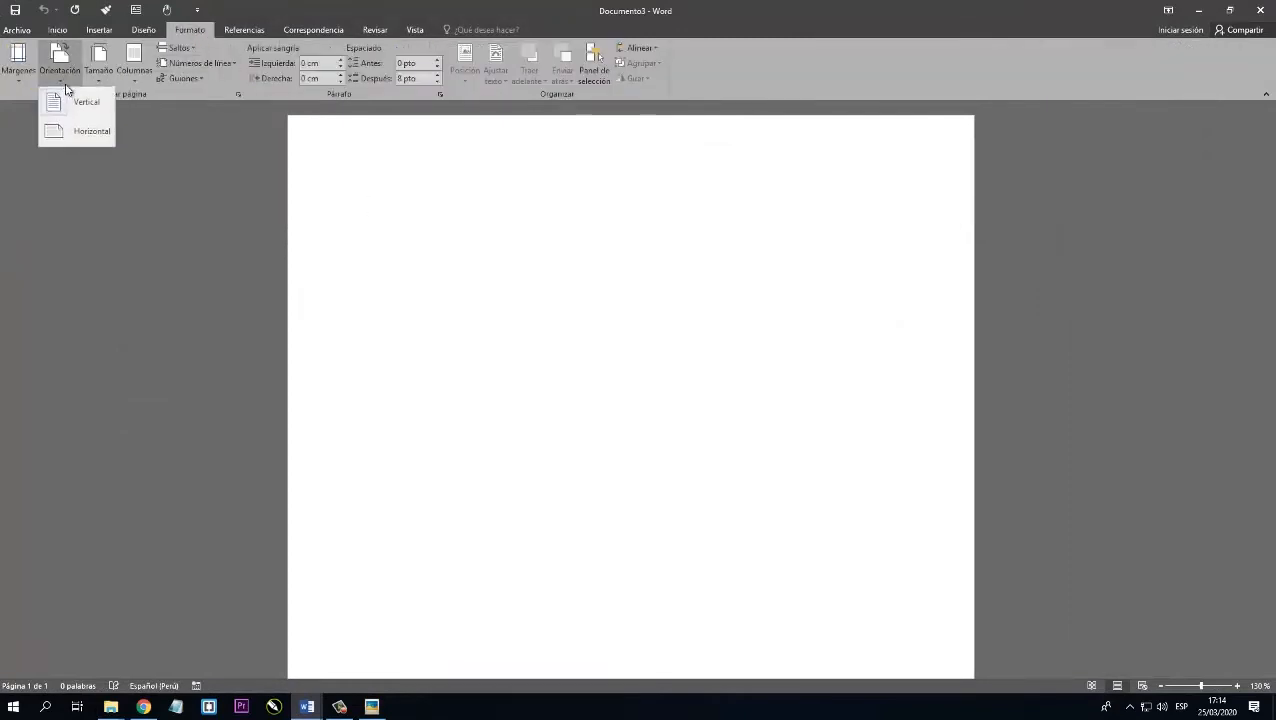
left_click(80, 131)
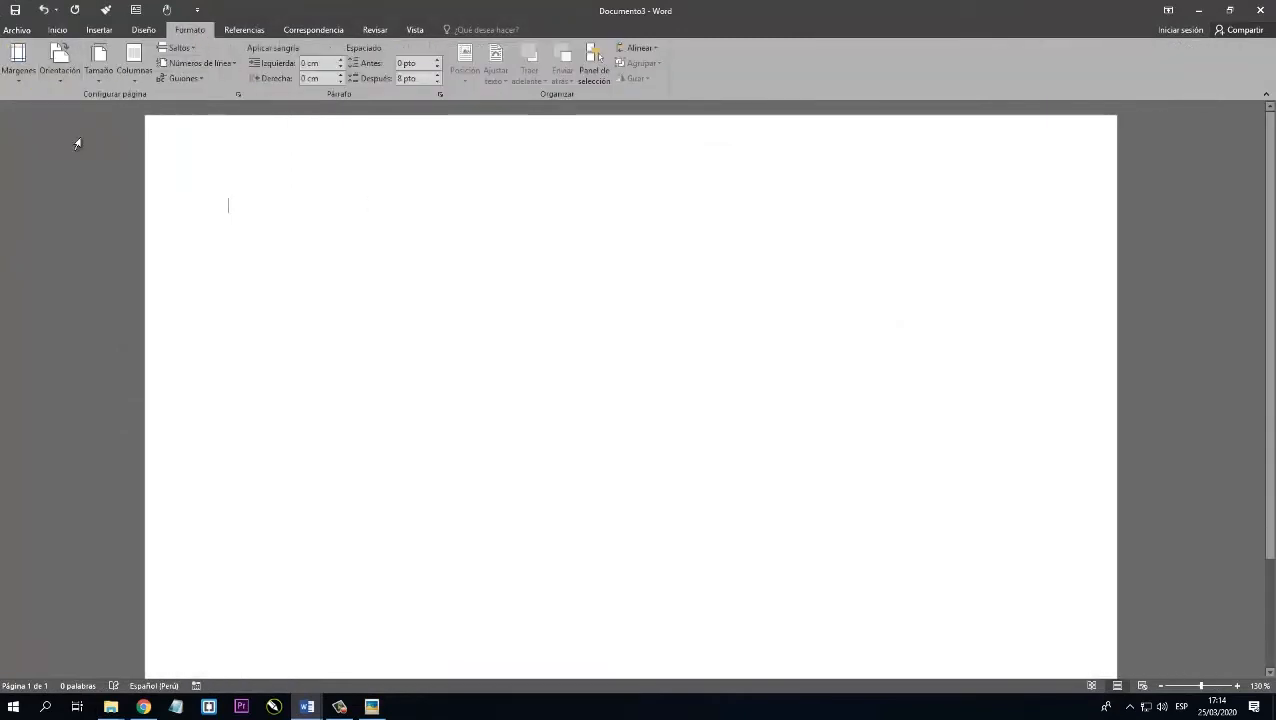
Set the top, left, bottom and right page margins to 1 cm for the whole document.
left_click(239, 95)
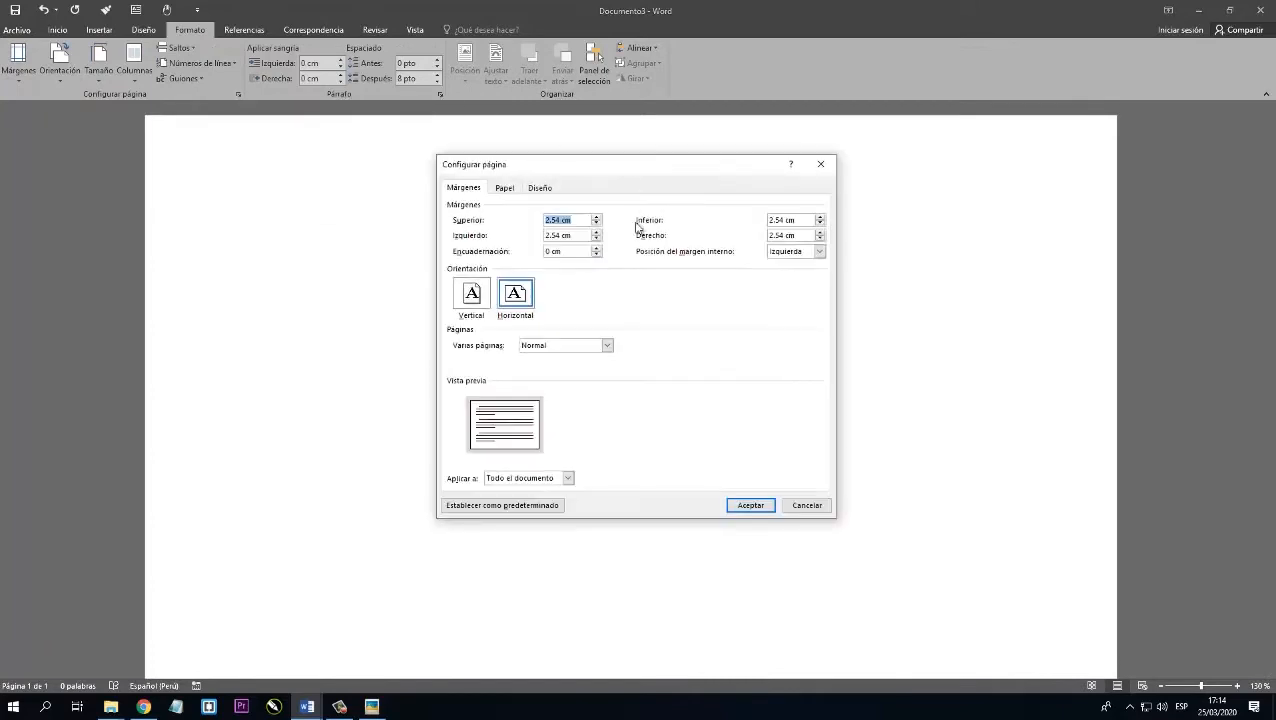
type("1")
key("Tab")
type("1")
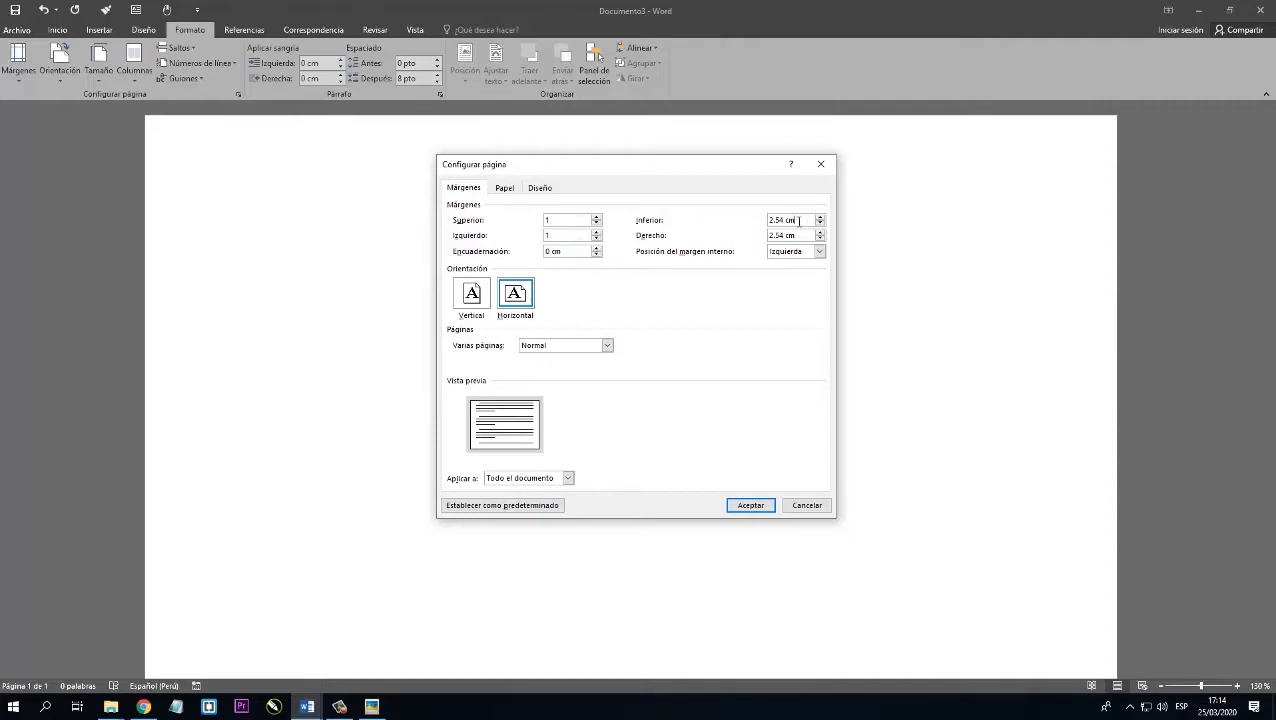
left_click_drag(799, 221, 718, 223)
type("1")
left_click_drag(801, 236, 764, 237)
type("1")
left_click(742, 505)
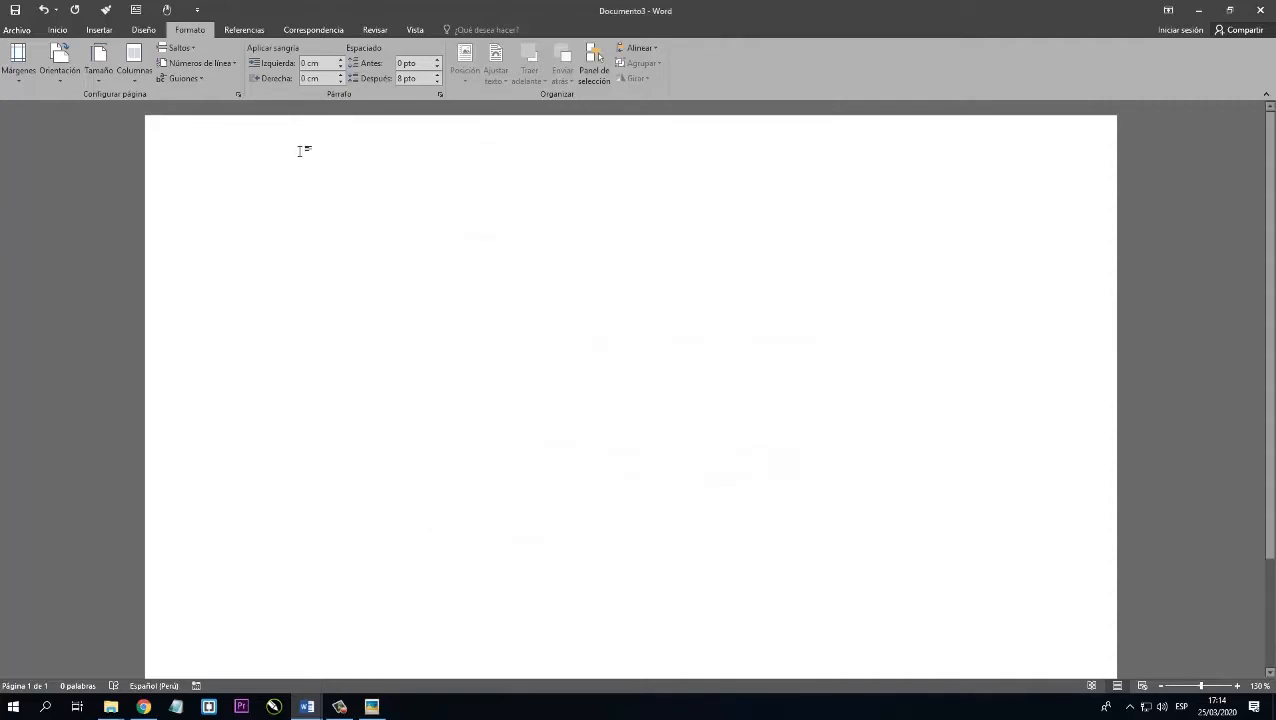
Lay out the whole document in three equal-width columns with a line between columns.
left_click(134, 62)
left_click(166, 243)
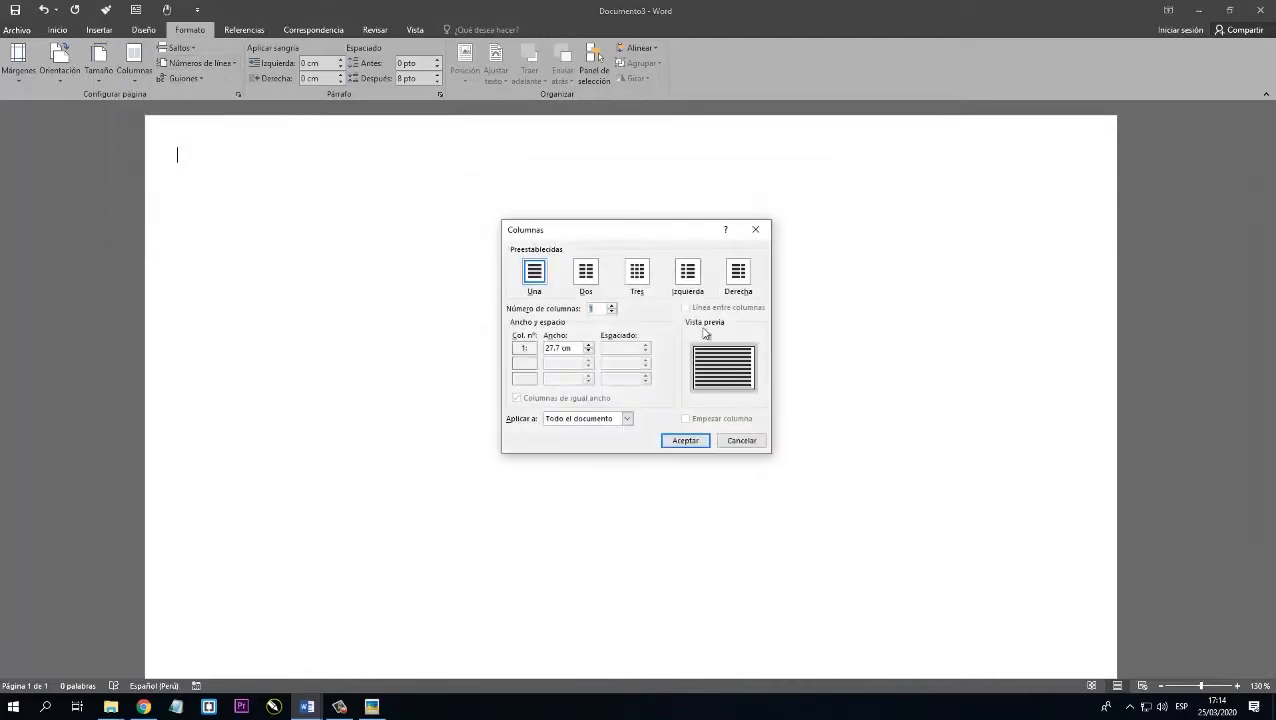
left_click(638, 272)
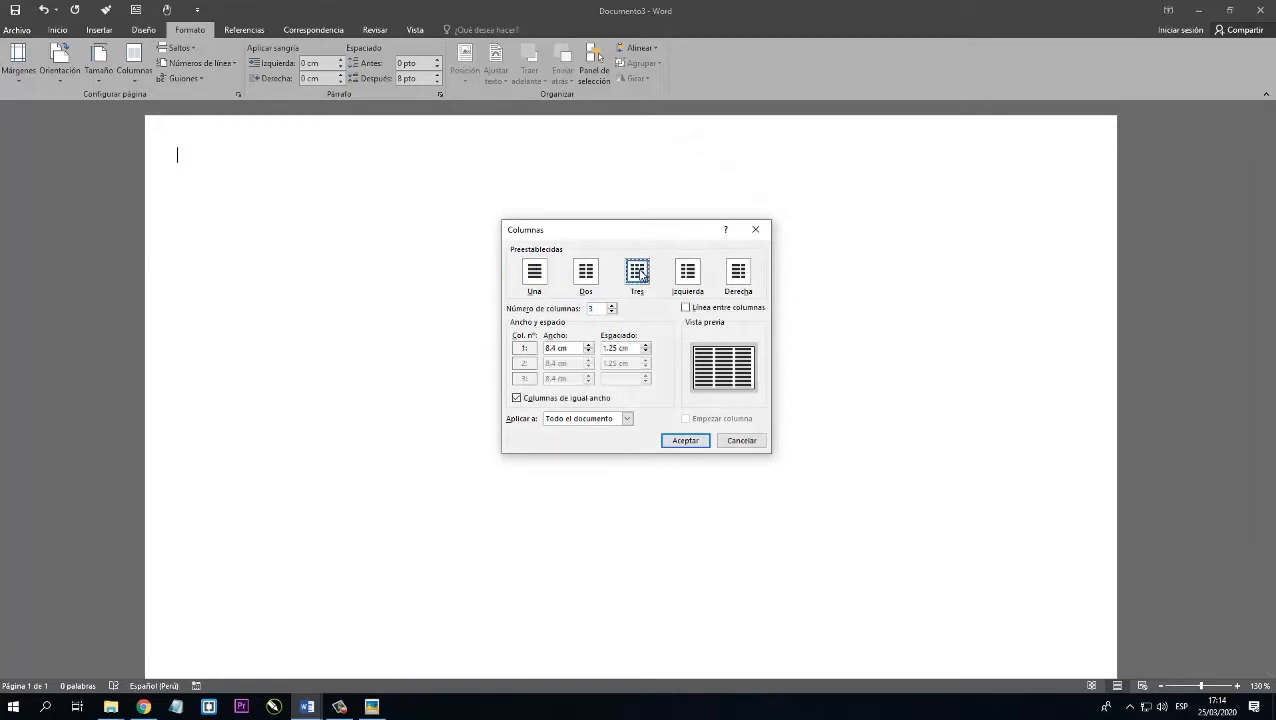
left_click(685, 308)
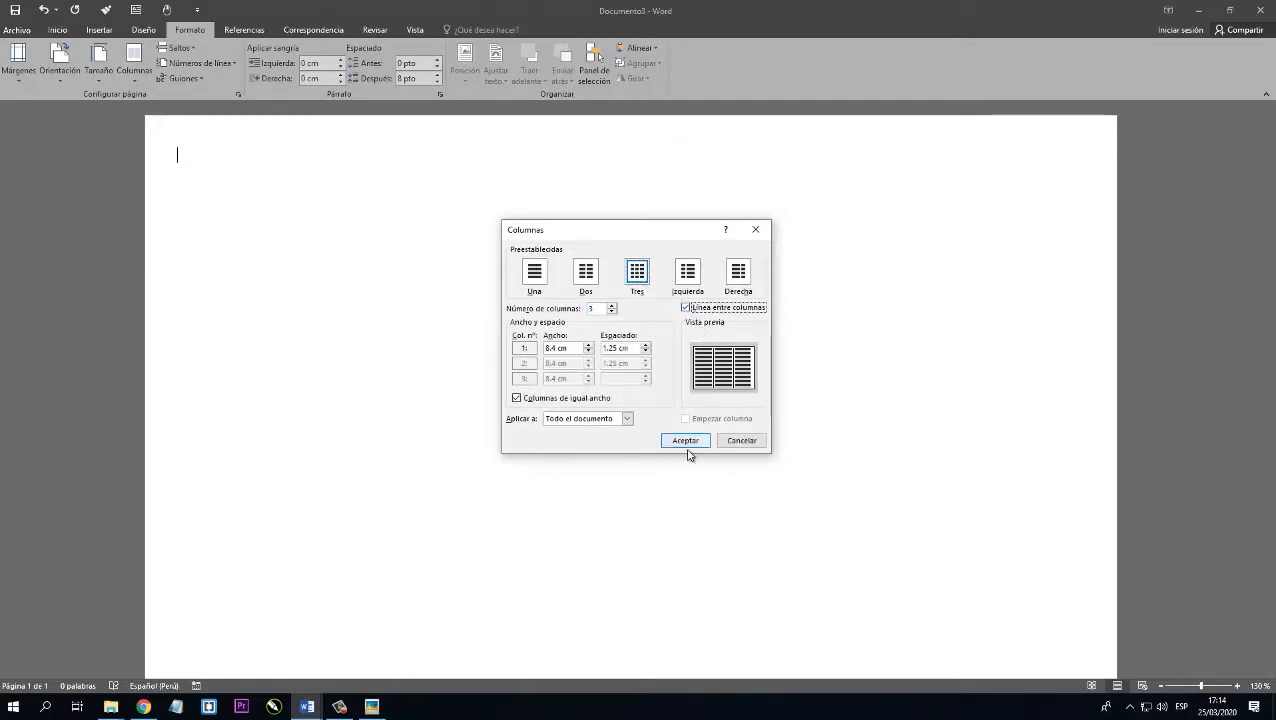
left_click(685, 441)
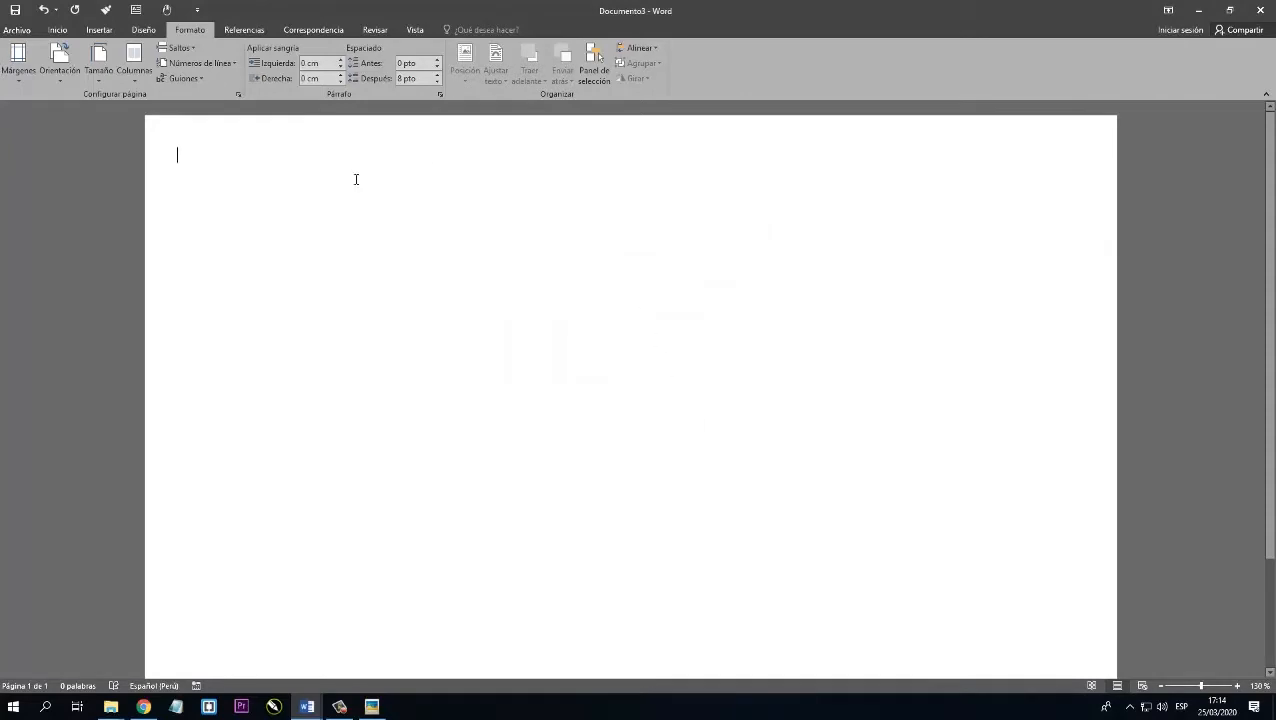
With paragraph marks temporarily shown, add empty paragraphs through all three columns on two pages.
left_click(58, 30)
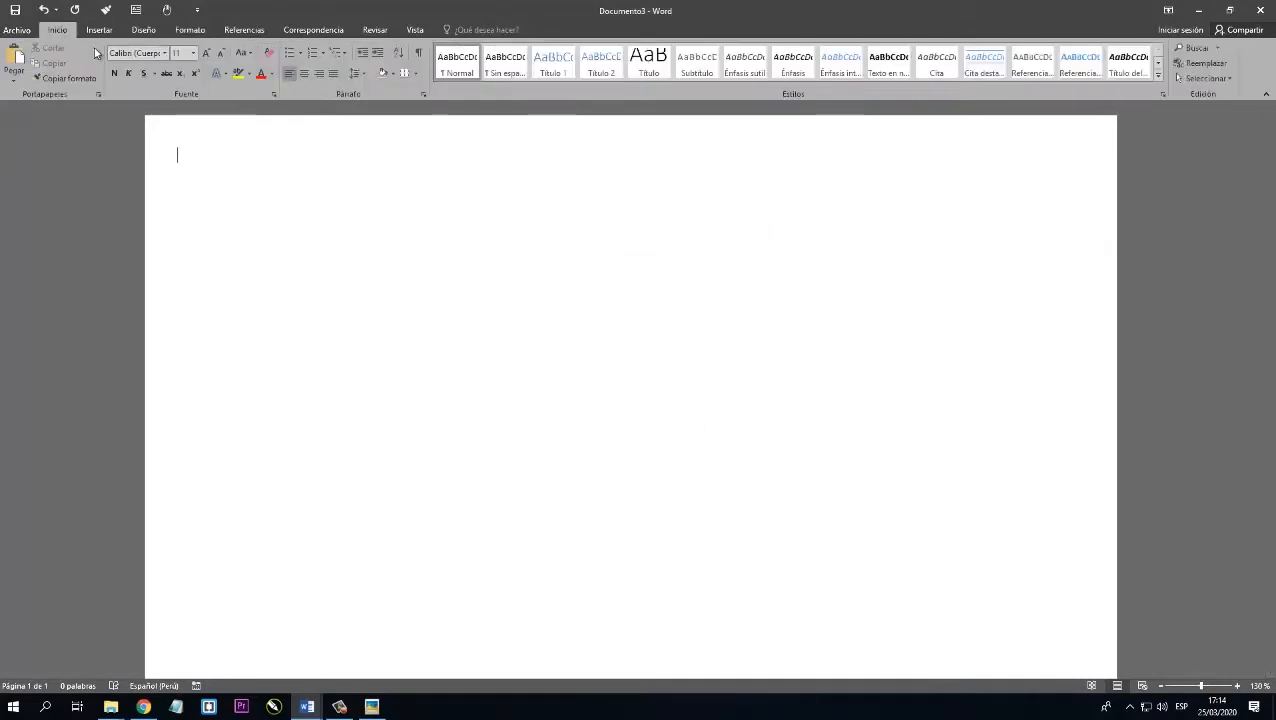
left_click(418, 55)
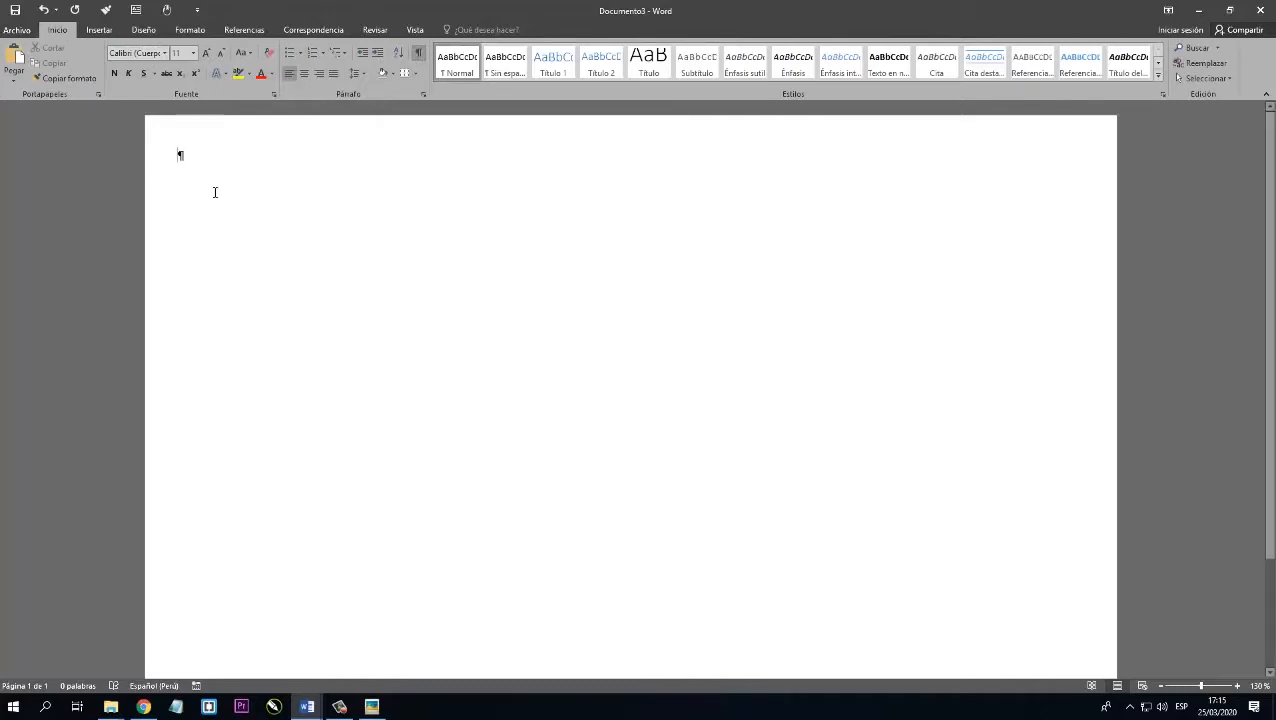
key("Return")
key("Return")
key("Return")
key("Return")
key("Return")
key("Return")
key("Return")
key("Return")
key("Return")
key("Return")
key("Return")
key("Return")
key("Return")
key("Return")
key("Return")
key("Return")
key("Return")
key("Return")
key("Return")
key("Return")
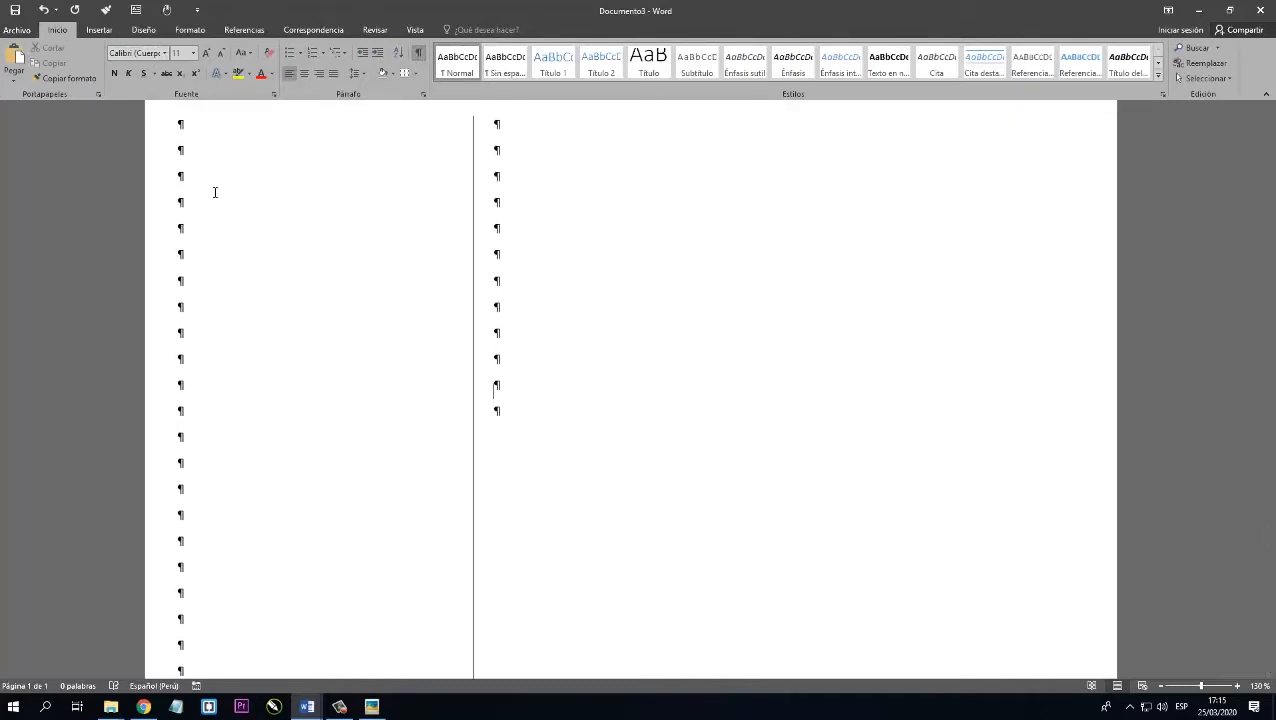
key("Return")
key("Return")
key("Return")
key("Return")
key("Return")
key("Return")
key("Return")
key("Return")
key("Return")
key("Return")
key("Return")
key("Return")
key("Return")
key("Return")
key("Return")
key("Return")
key("Return")
key("Return")
key("Return")
key("Return")
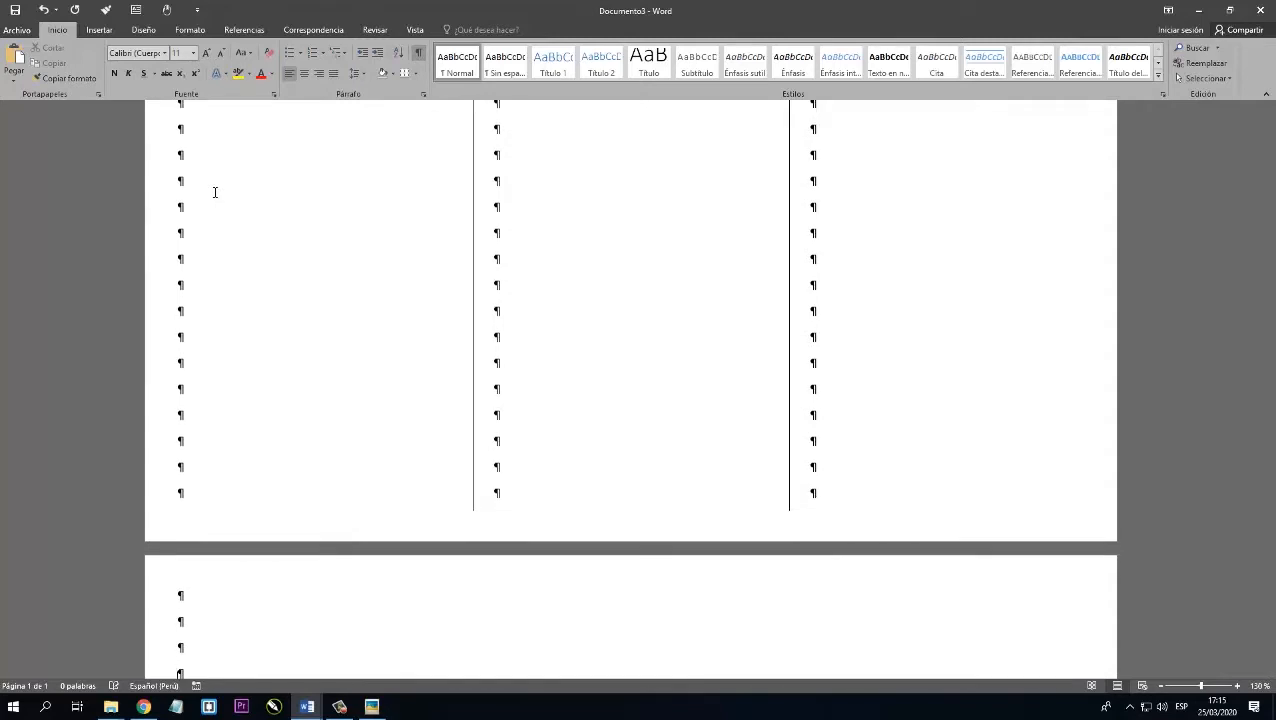
key("Return")
key("Return")
key("Return")
key("Return")
key("Return")
key("Return")
key("Return")
key("Return")
key("Return")
key("Return")
key("Return")
key("Return")
key("Return")
key("Return")
key("Return")
key("Return")
key("Return")
key("Return")
key("Return")
key("Return")
key("Return")
key("Return")
key("Return")
key("Return")
key("Return")
key("Return")
key("Return")
key("Return")
key("Return")
key("Return")
key("Return")
key("Return")
key("Return")
key("Return")
key("Return")
key("Return")
key("Return")
key("Return")
key("Return")
key("Return")
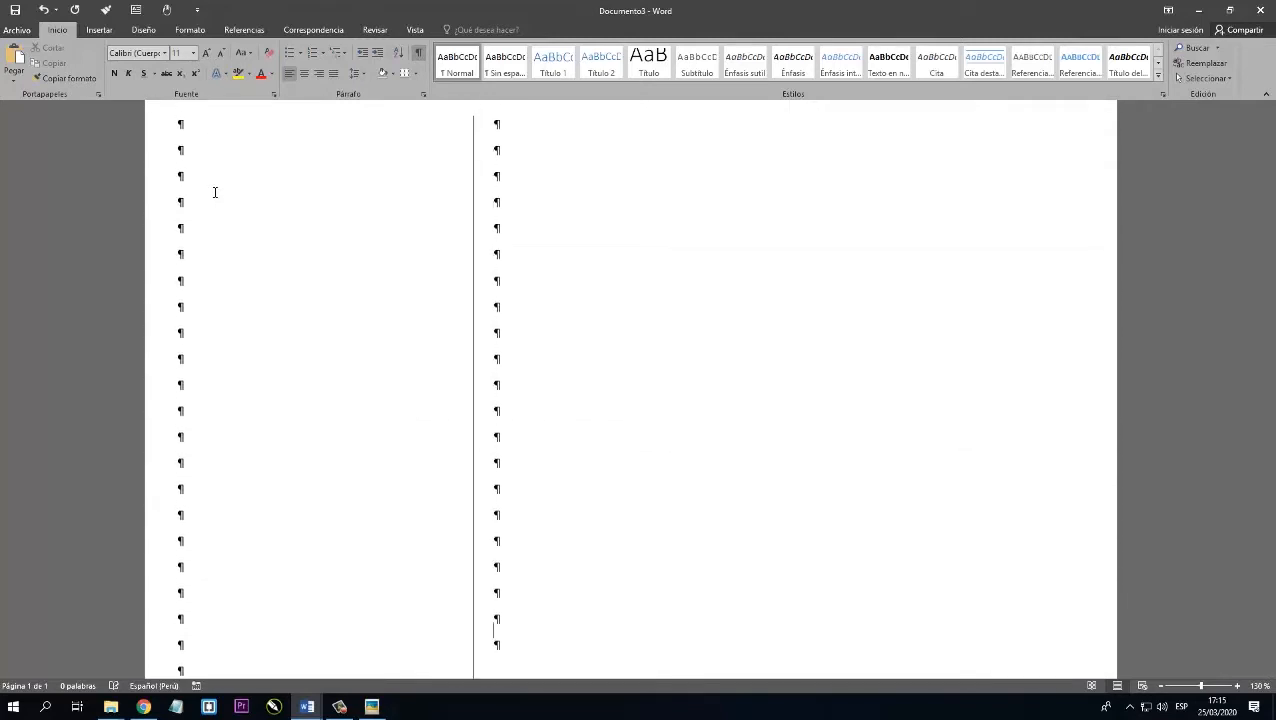
key("Return")
key("Return")
key("Return")
key("Return")
key("Return")
key("Return")
key("Return")
key("Return")
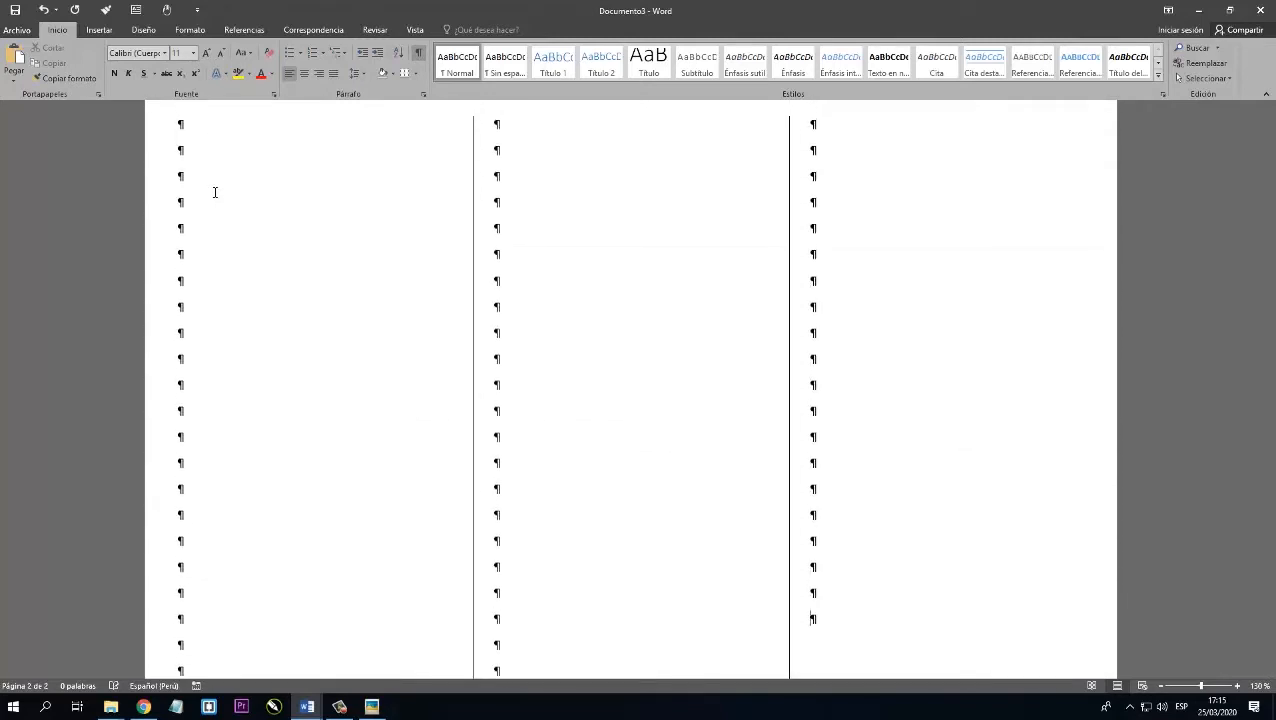
scroll(230, 205, "up", 3)
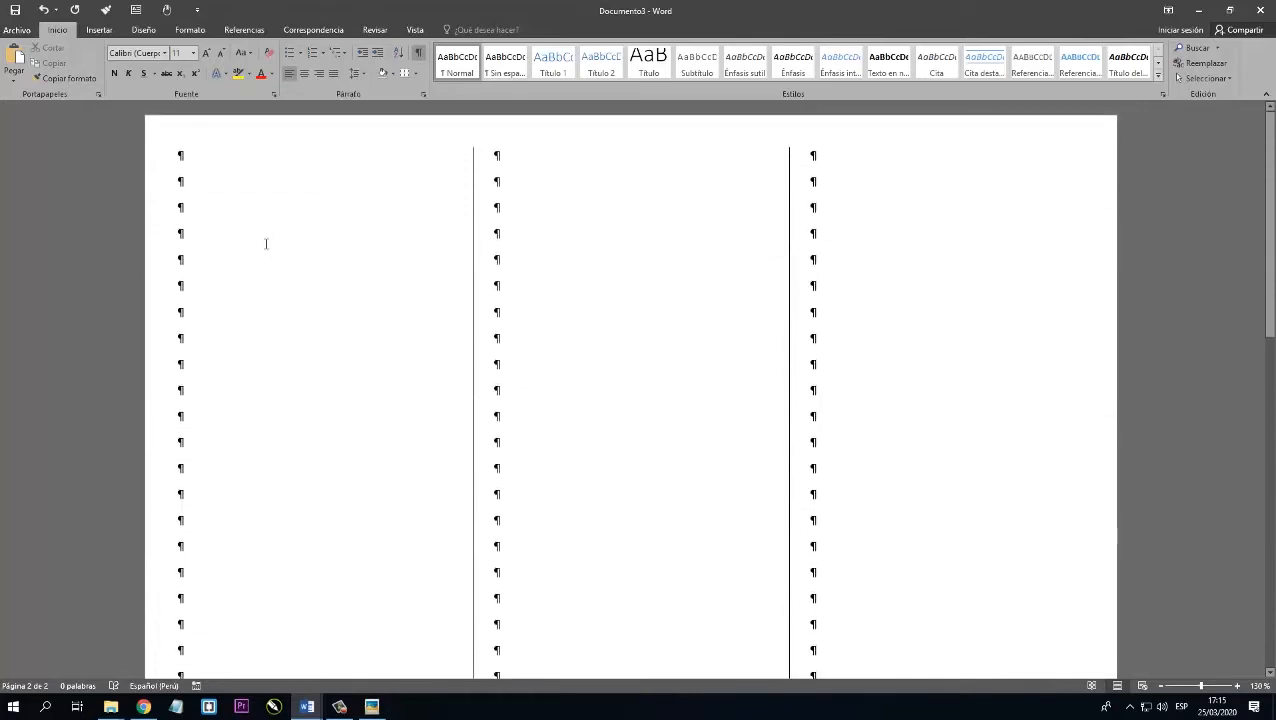
left_click(418, 52)
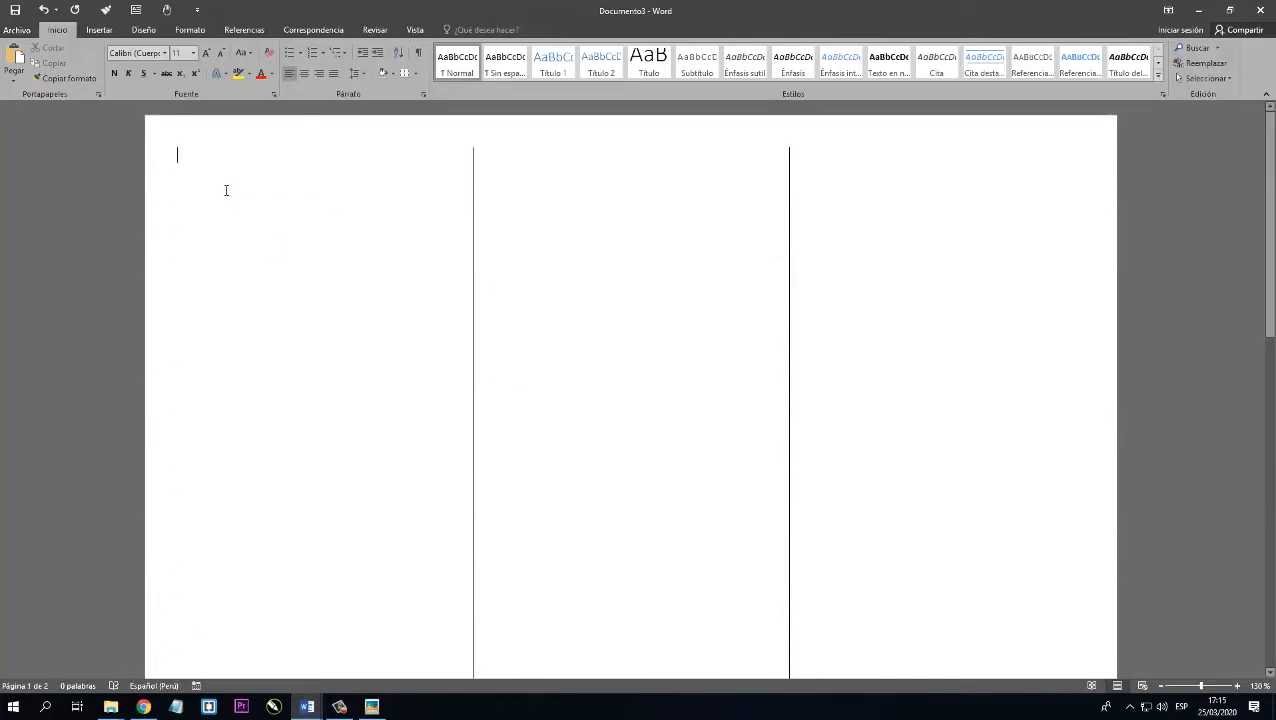
Draw a text box across the full width of the first page's top edge, about 3.2 cm high and 29.6 cm wide.
left_click(99, 29)
left_click(228, 75)
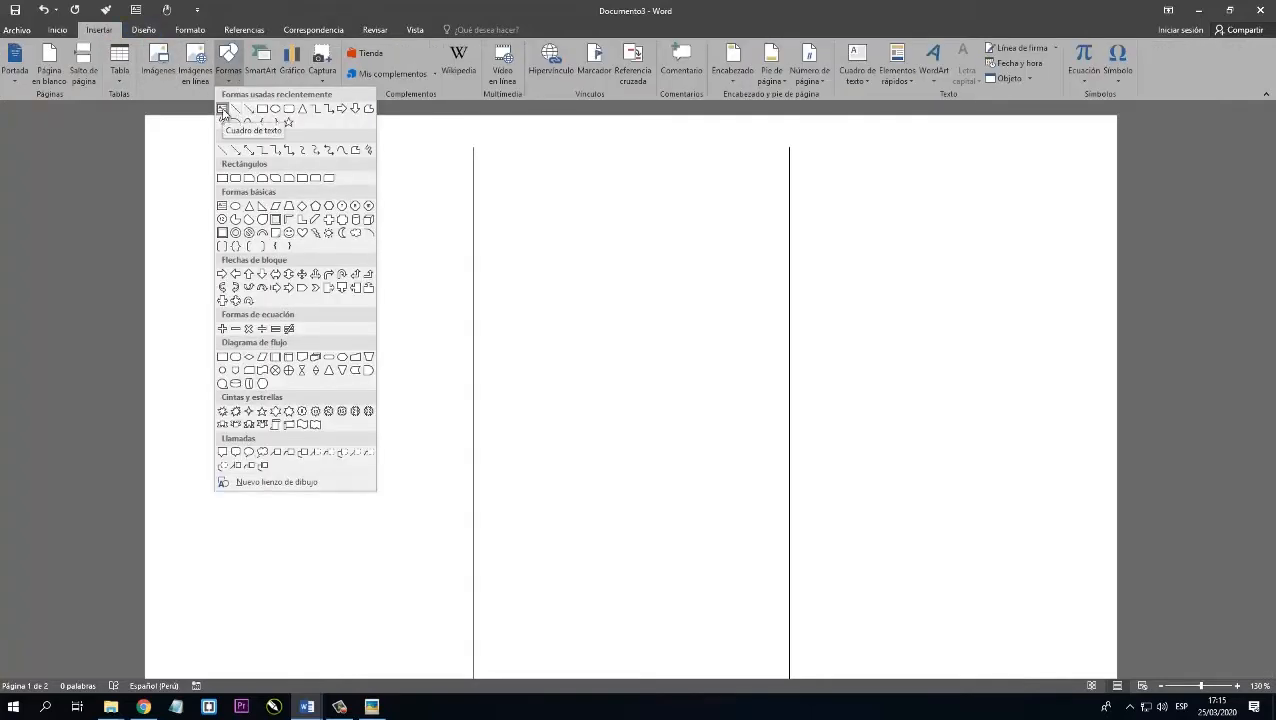
left_click(223, 109)
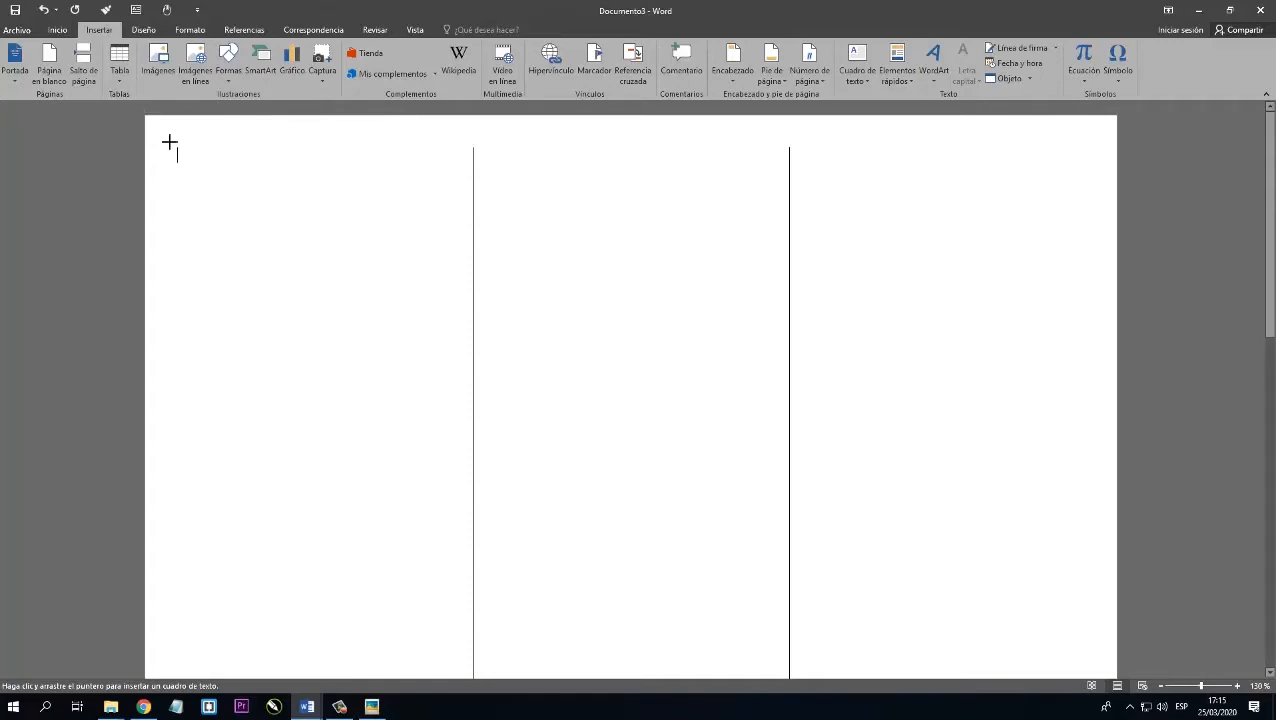
left_click_drag(169, 143, 1115, 221)
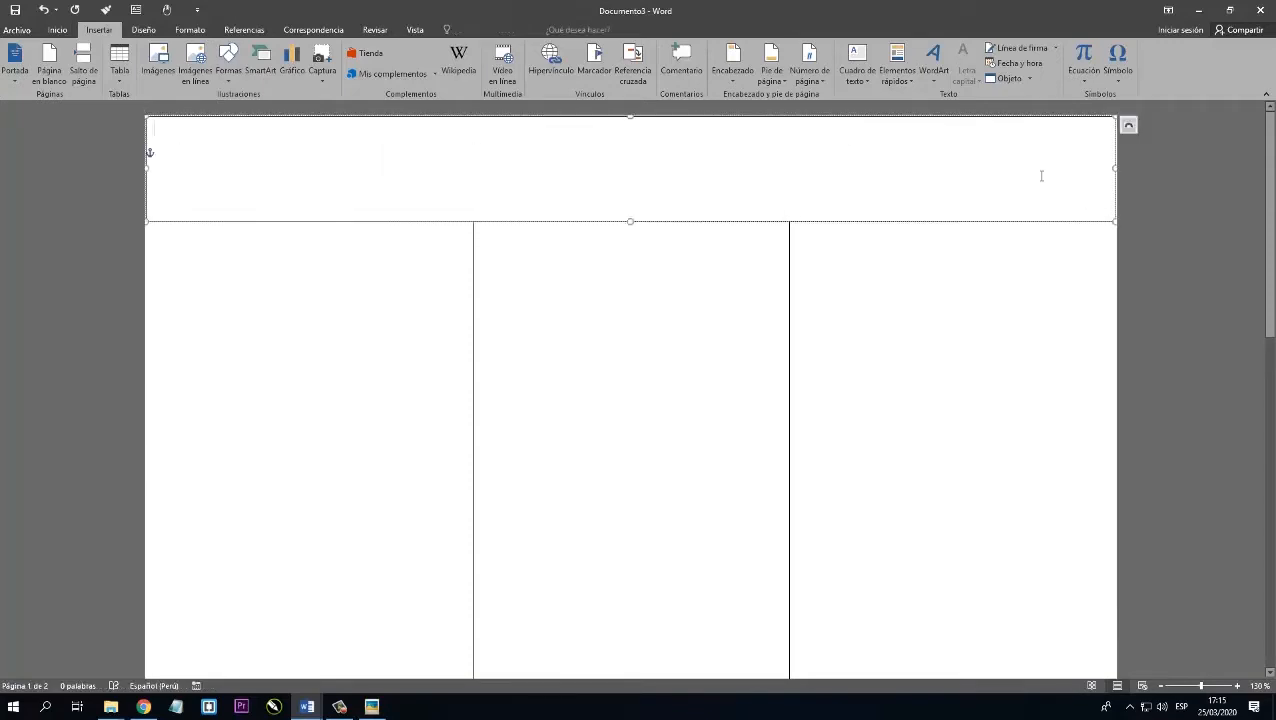
Fill the banner text box with the picture fondo.jpg and stretch its height to about 3.6 cm.
left_click(536, 221)
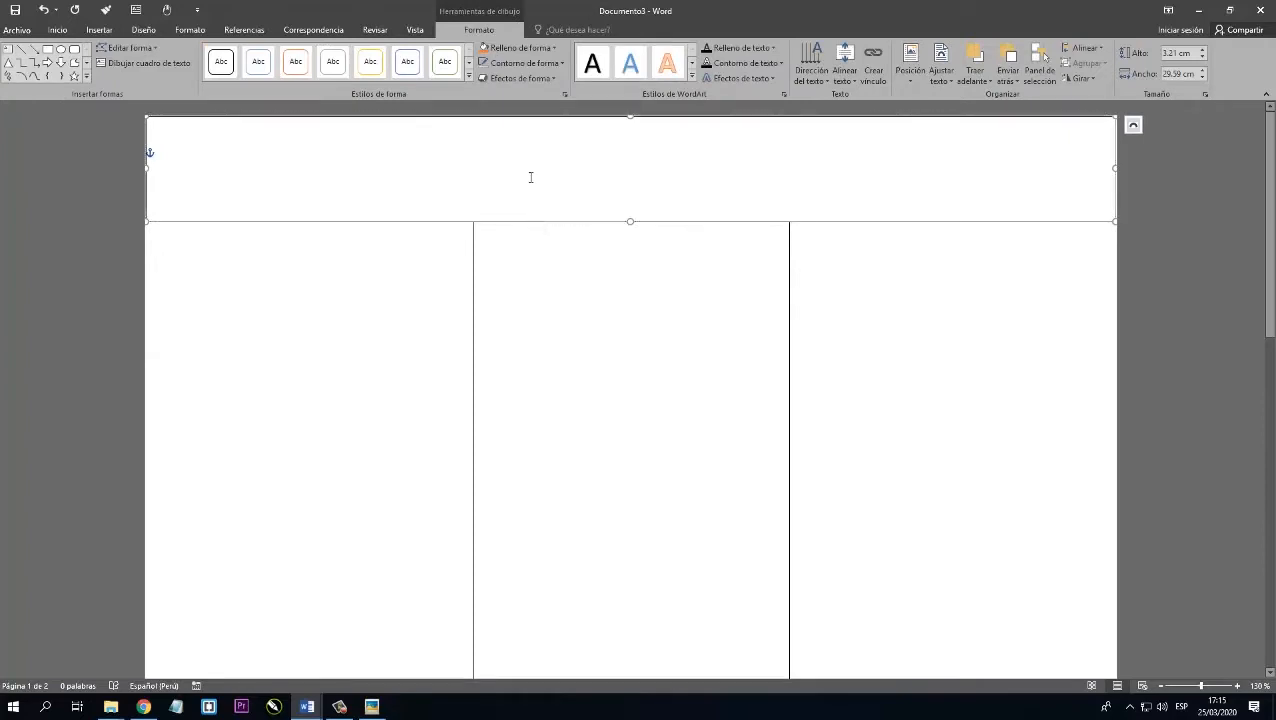
left_click(545, 52)
left_click(514, 196)
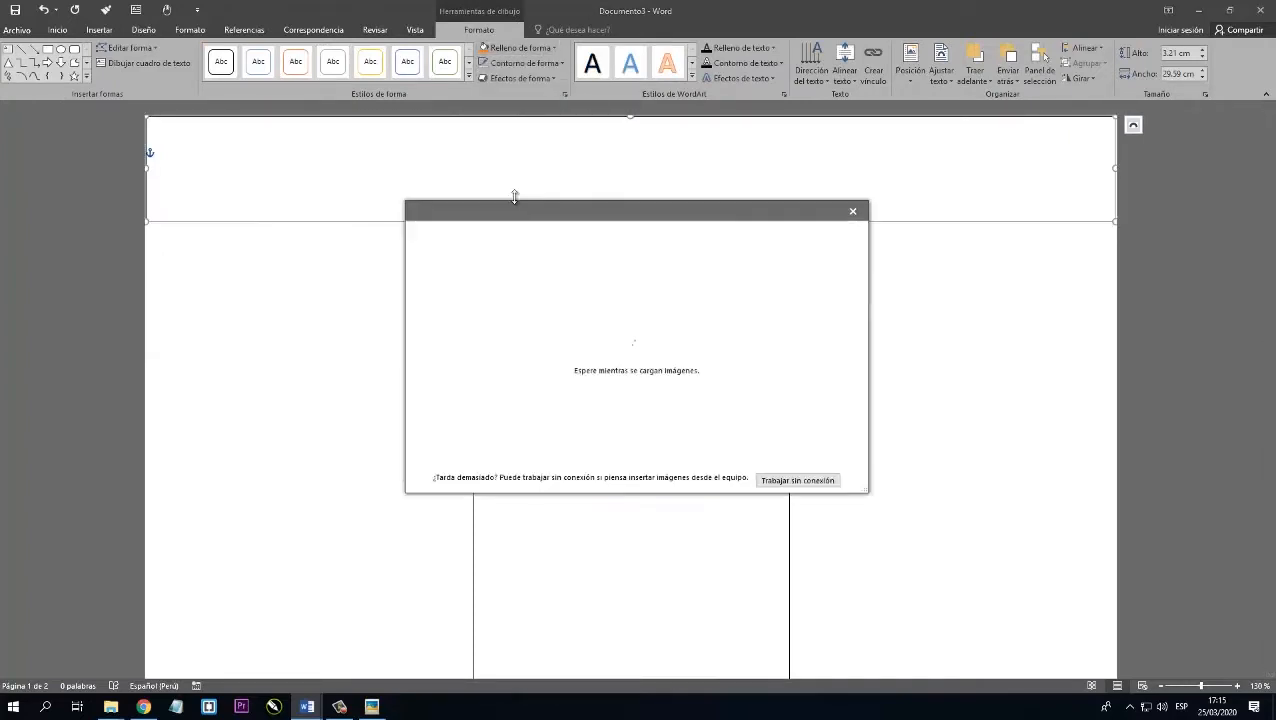
left_click(541, 265)
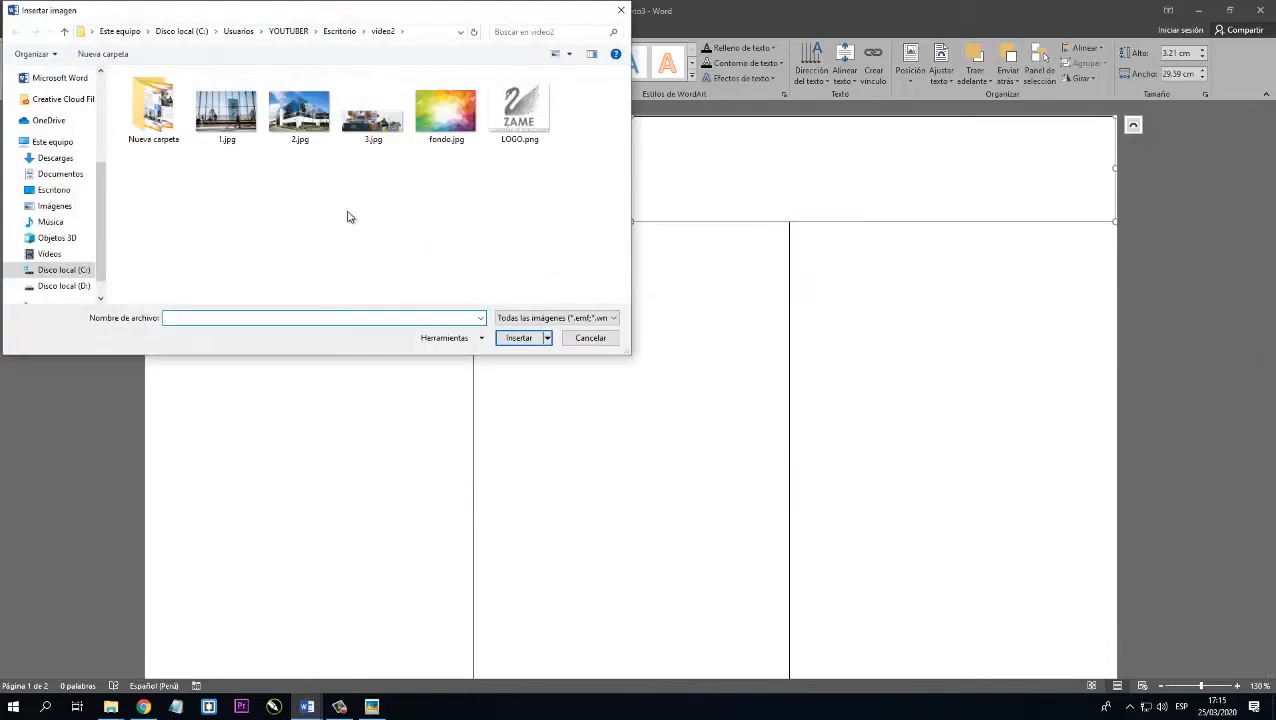
left_click(446, 122)
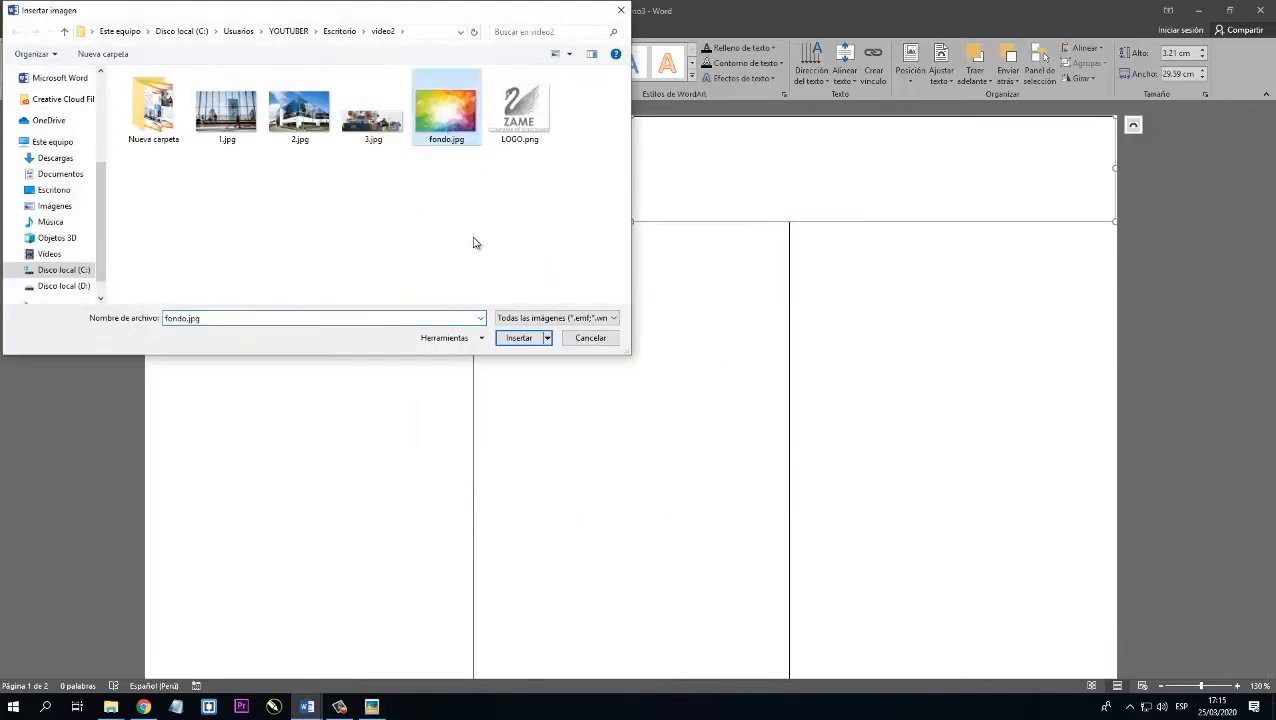
left_click(515, 341)
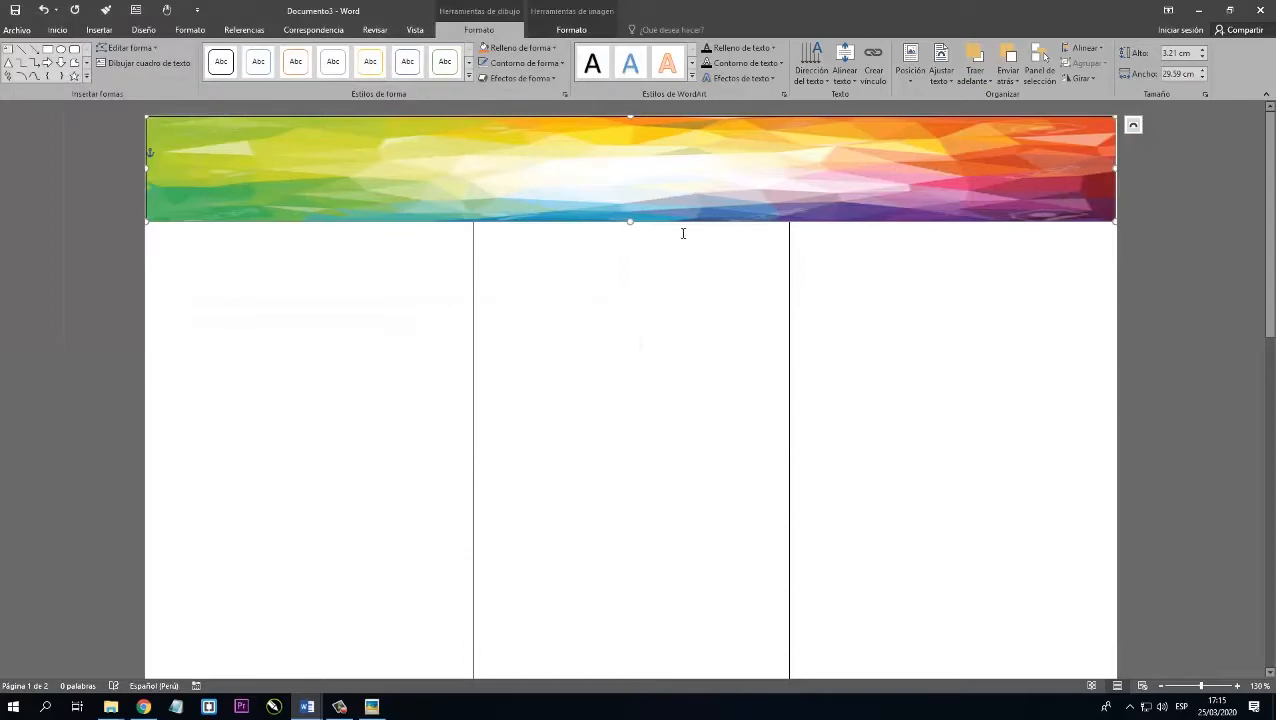
left_click_drag(628, 228, 628, 234)
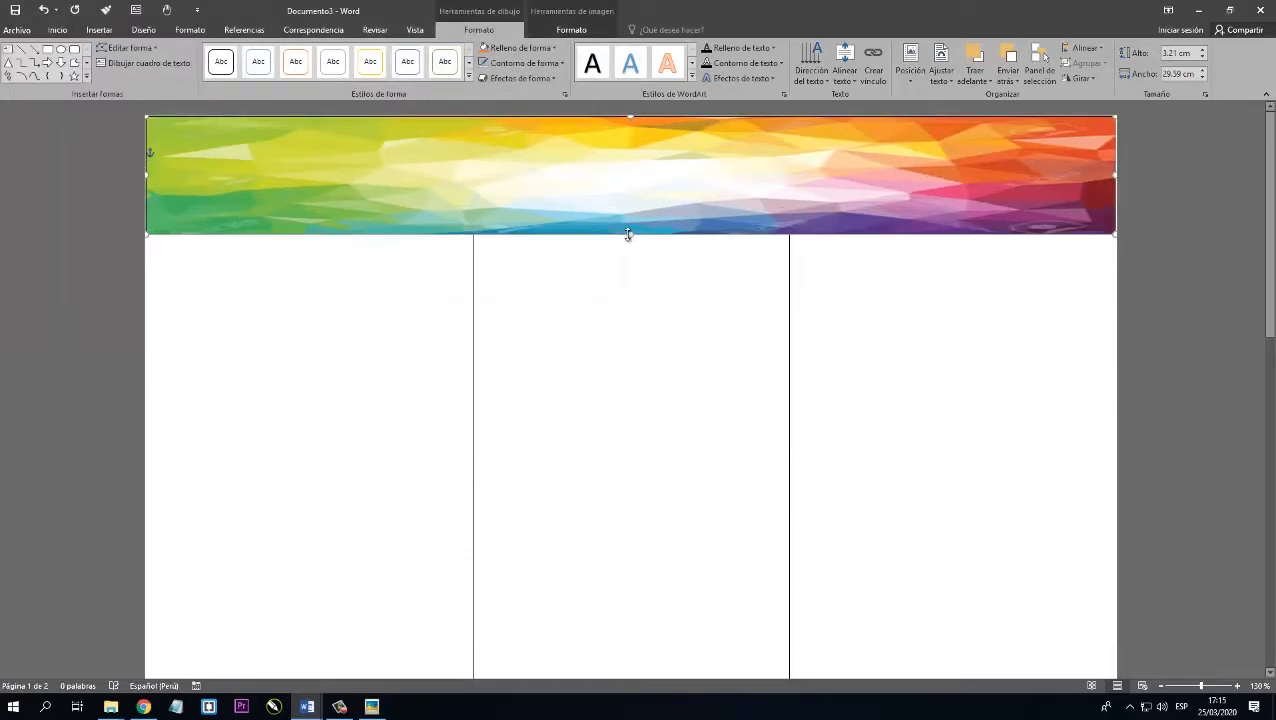
Add three edit points along the banner's lower edge, one roughly centred over each column.
right_click(569, 232)
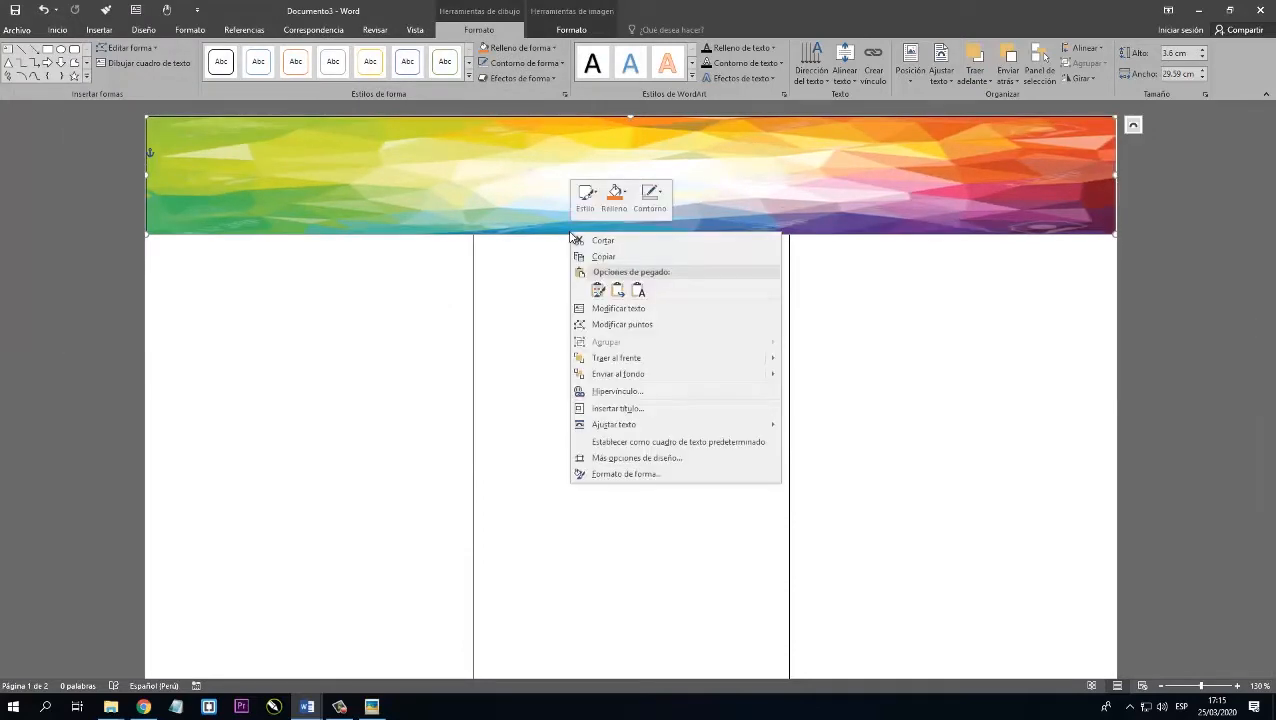
left_click(652, 326)
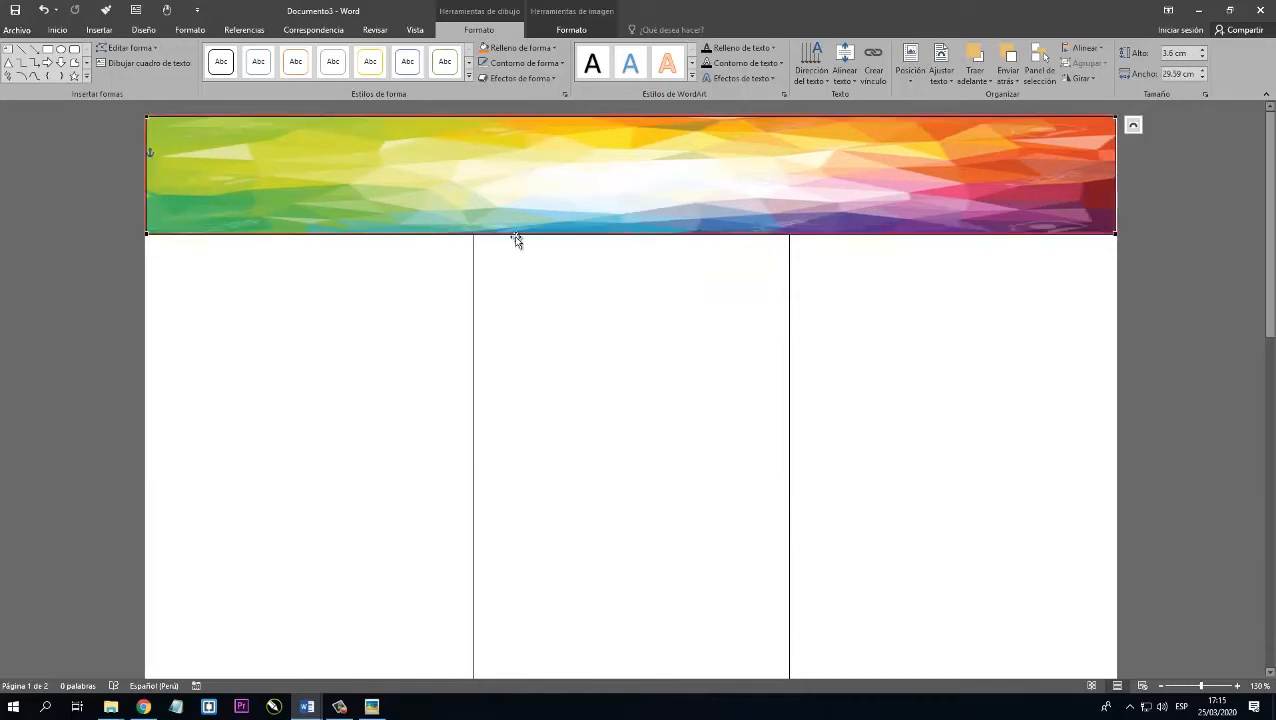
right_click(297, 234)
left_click(365, 242)
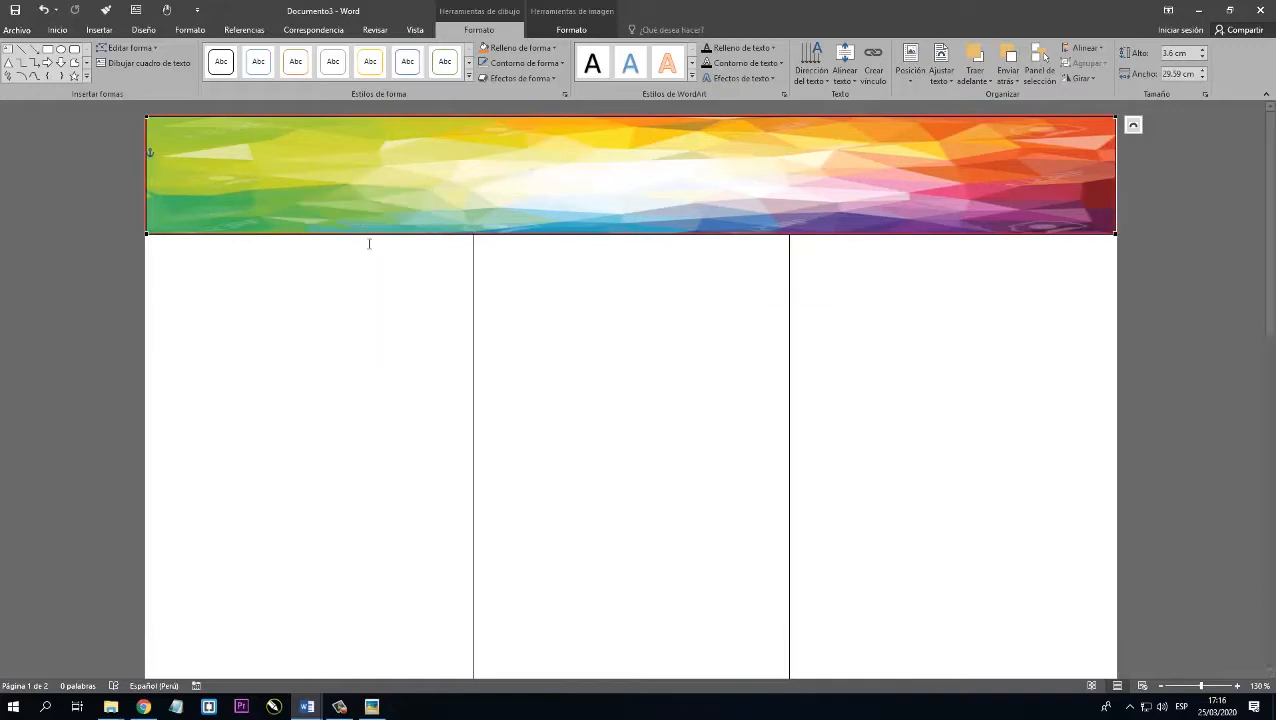
right_click(636, 234)
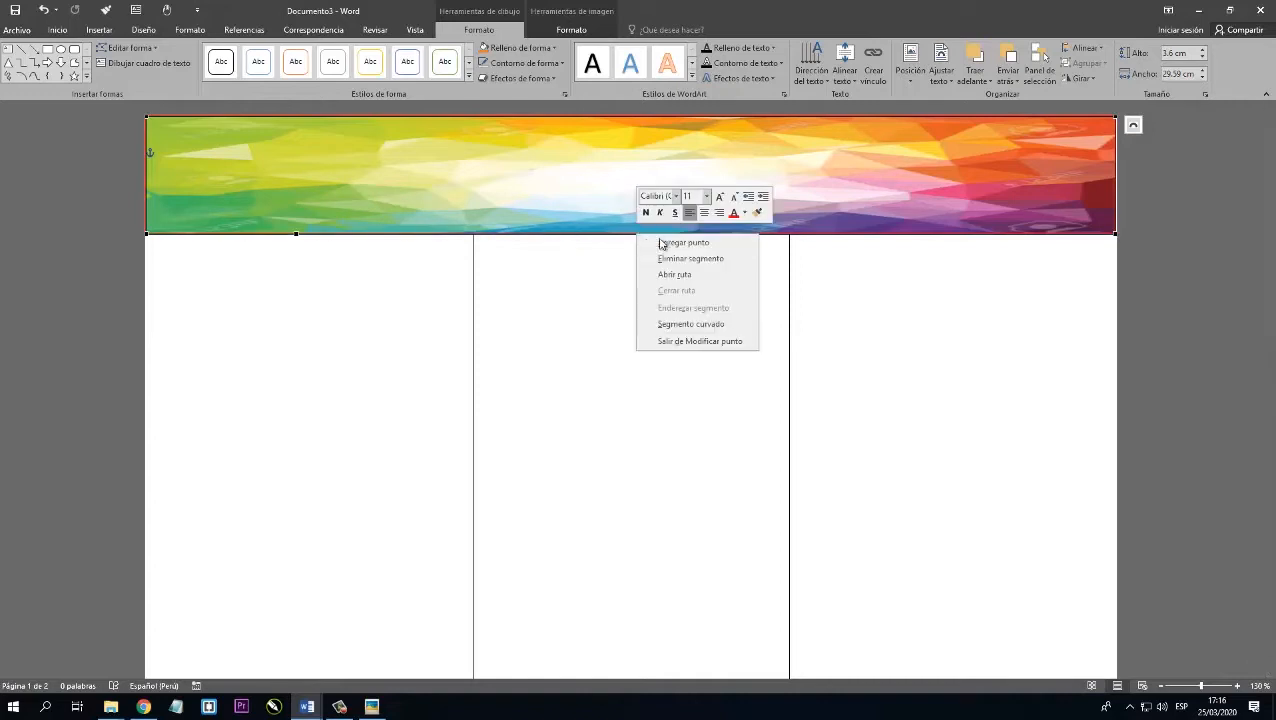
left_click(680, 244)
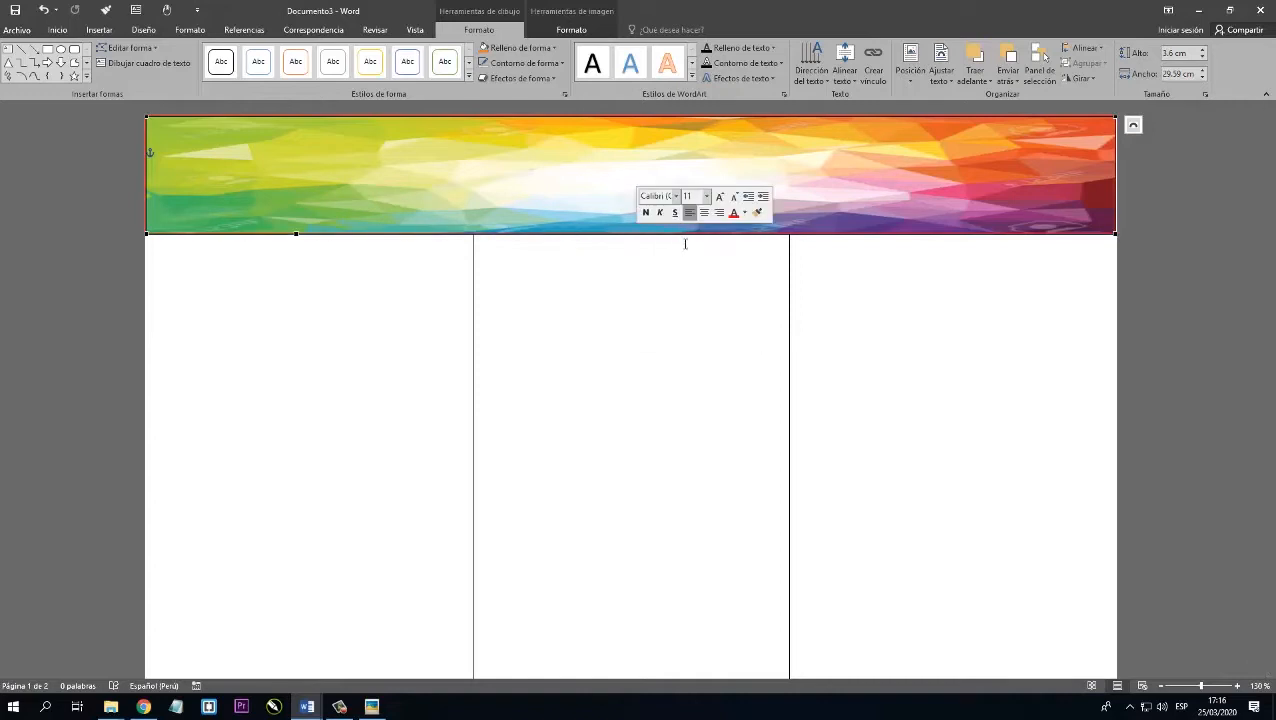
right_click(962, 234)
left_click(990, 248)
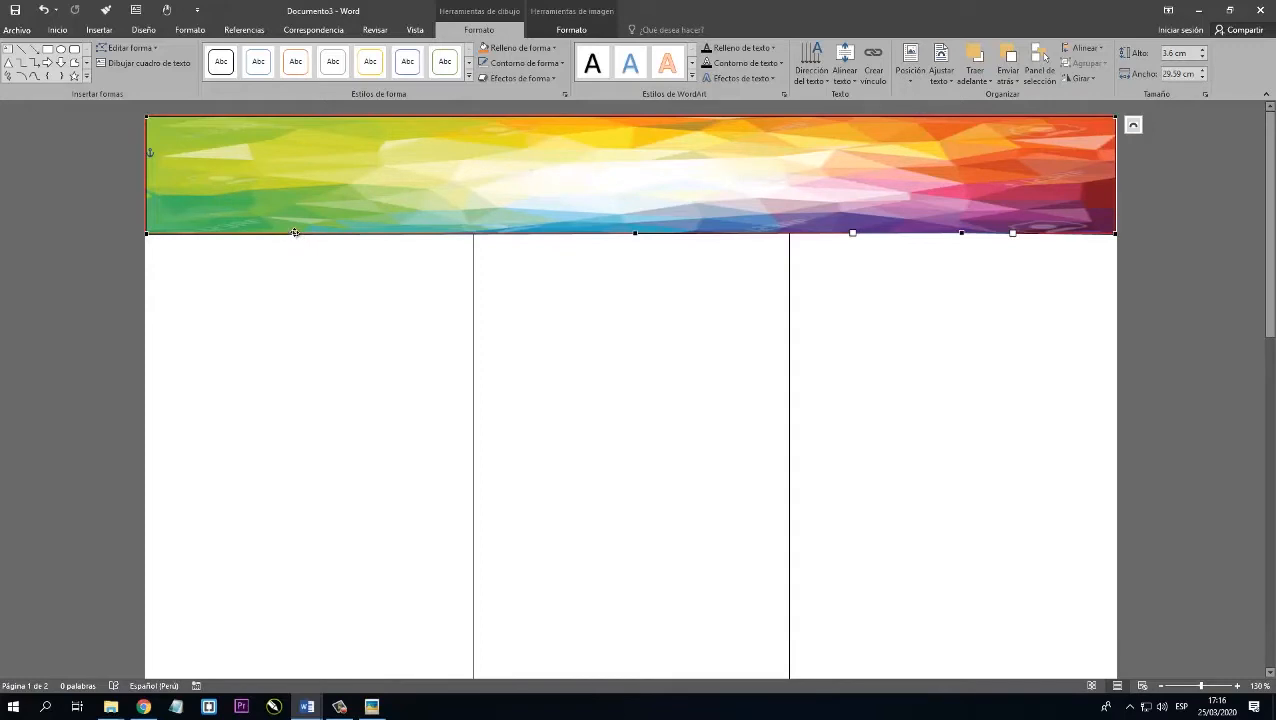
Raise the three lower-edge points and curve the segment between the first two to give the banner a wavy bottom edge.
left_click_drag(295, 232, 296, 174)
left_click_drag(638, 232, 656, 176)
left_click_drag(535, 179, 516, 237)
left_click_drag(960, 235, 957, 182)
left_click_drag(656, 176, 653, 218)
left_click_drag(514, 280, 534, 250)
left_click_drag(296, 174, 301, 196)
left_click_drag(958, 183, 948, 197)
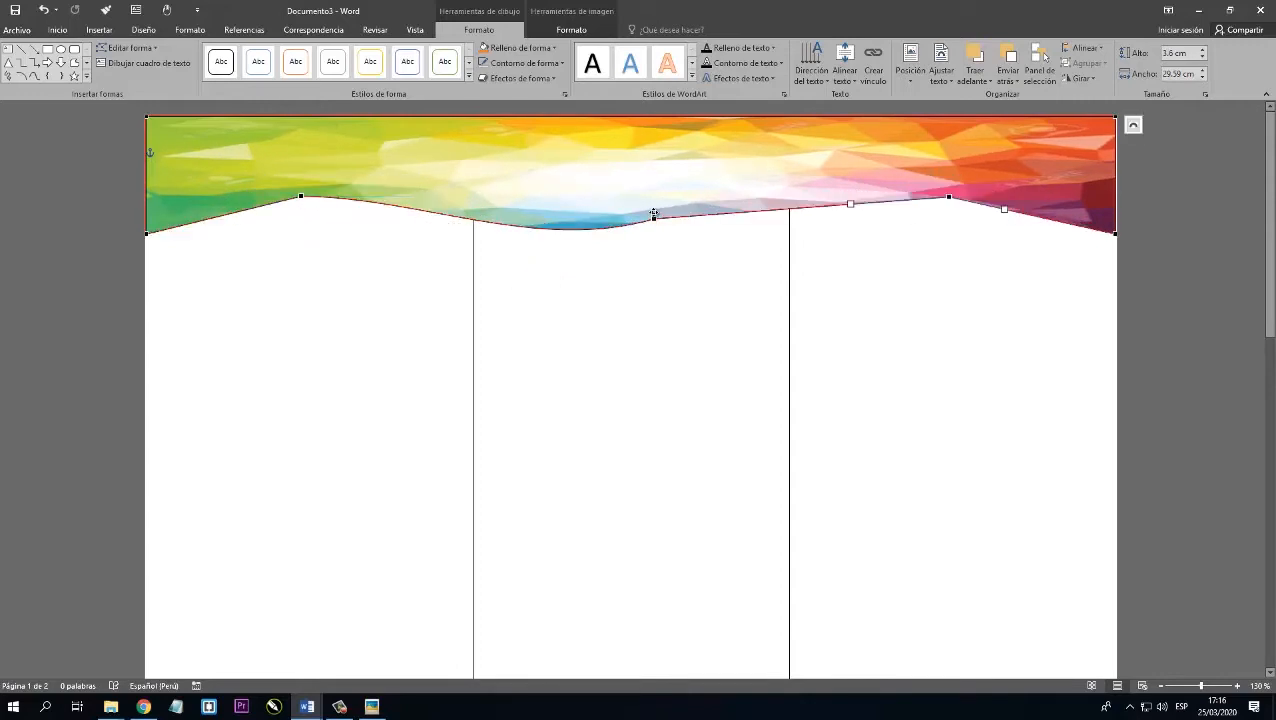
left_click_drag(653, 218, 653, 194)
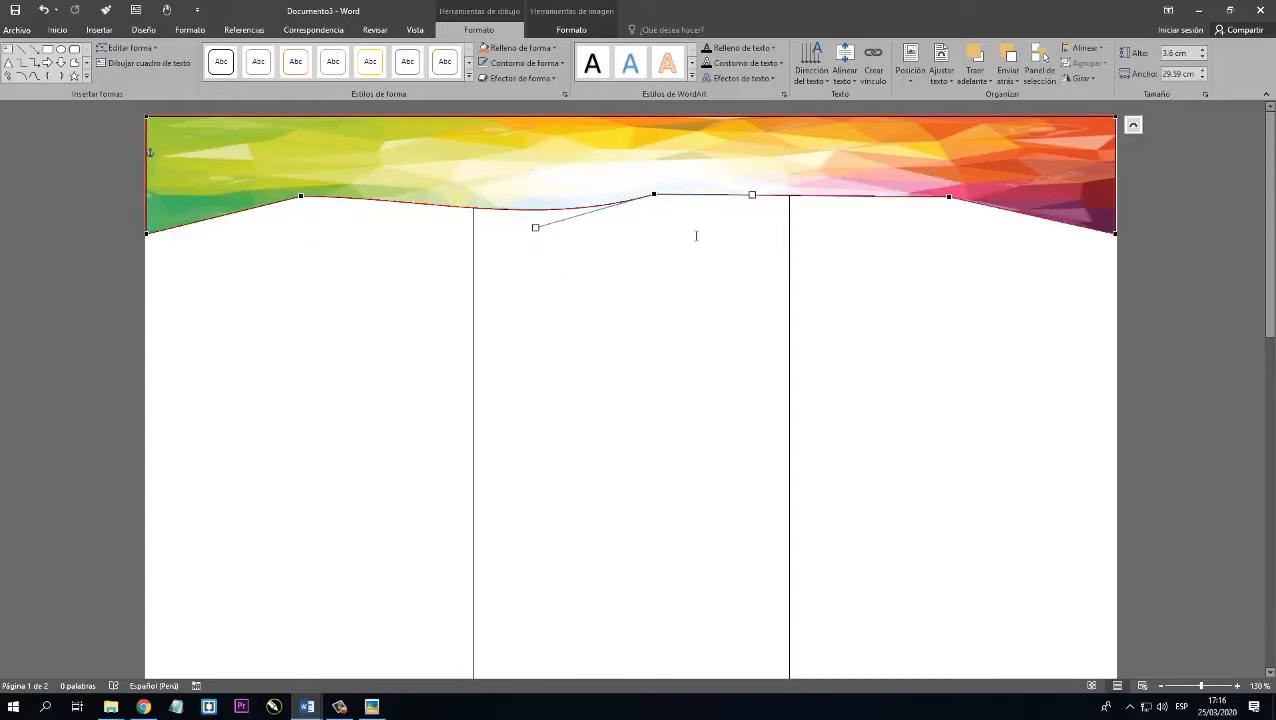
left_click(402, 273)
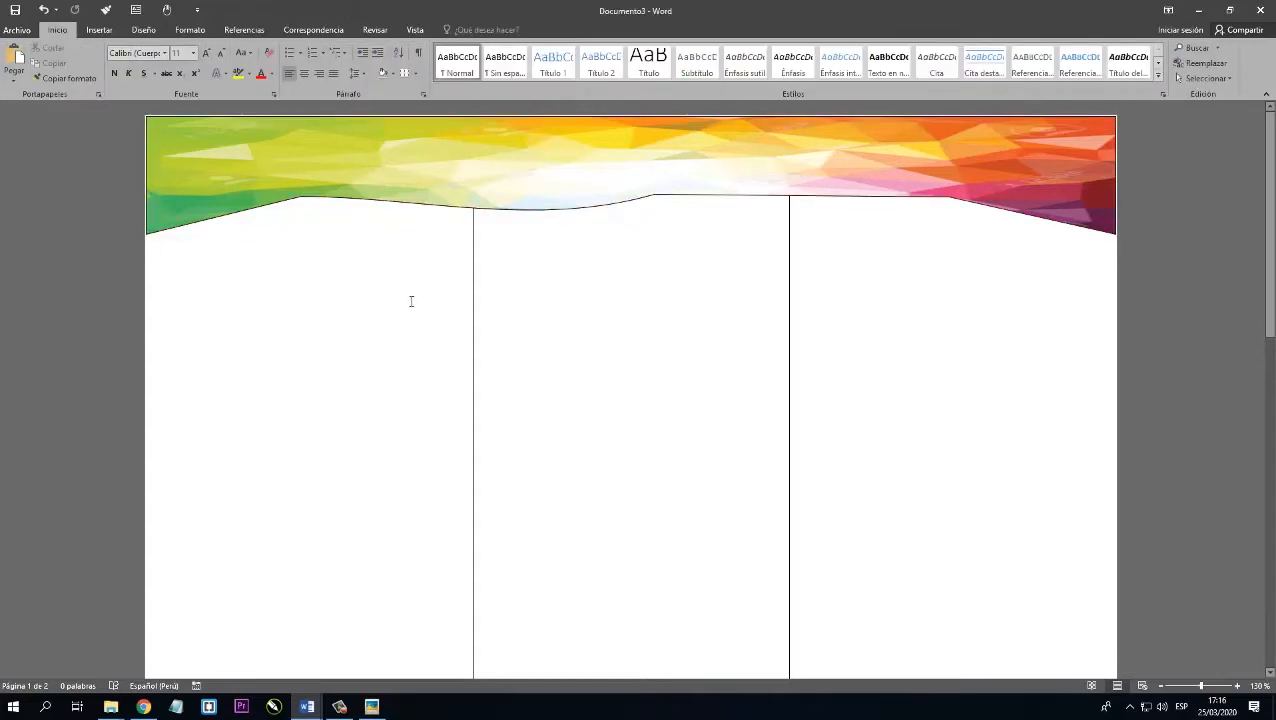
Remove the outline from the reshaped banner.
left_click(437, 176)
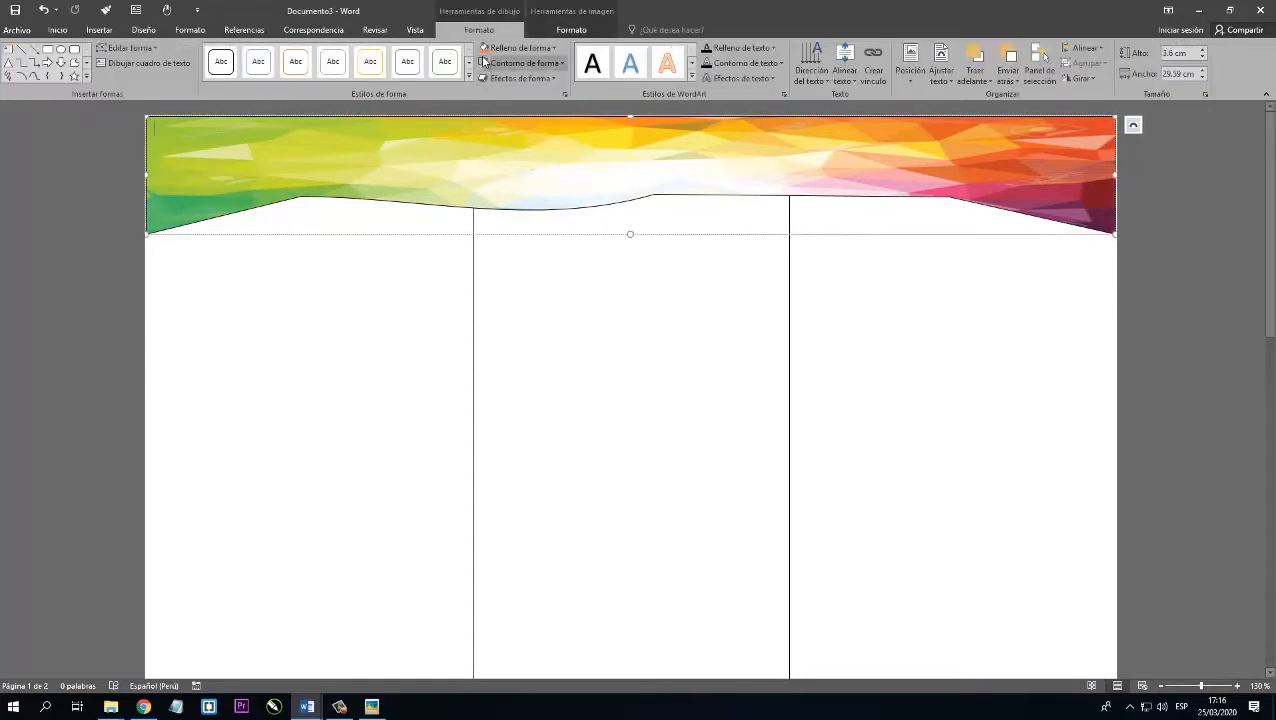
left_click(536, 64)
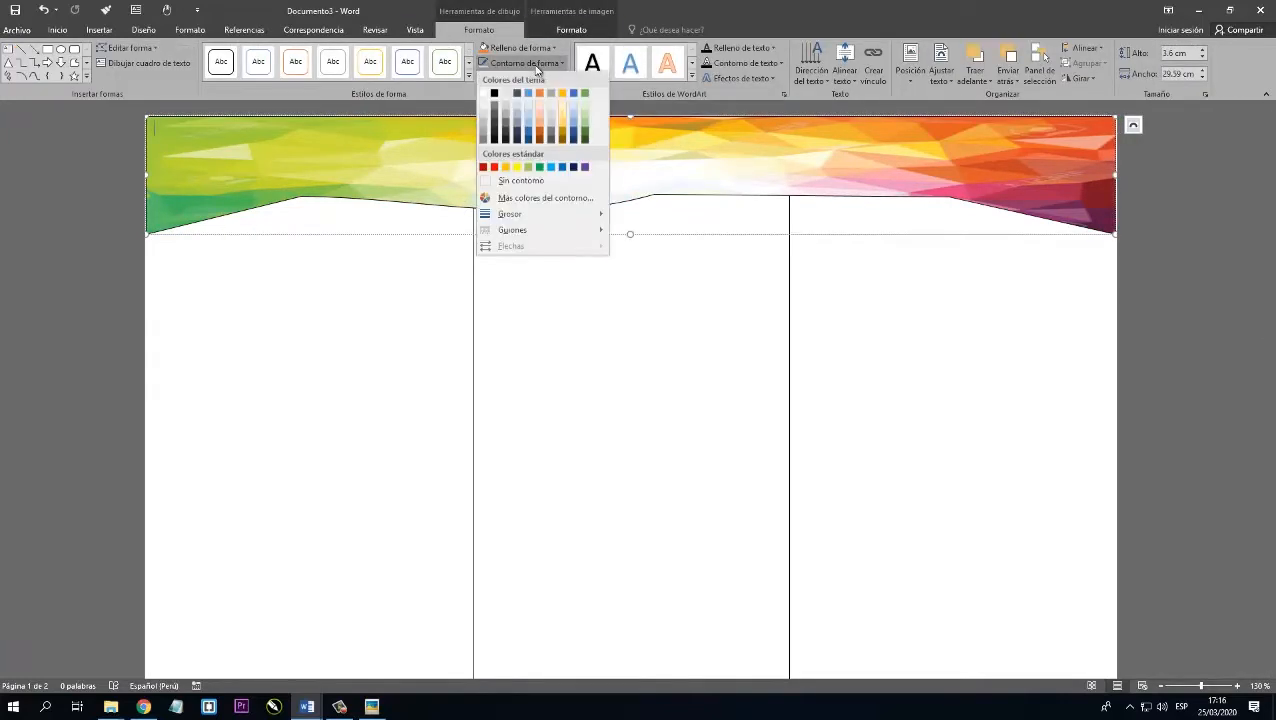
left_click(525, 179)
left_click(418, 330)
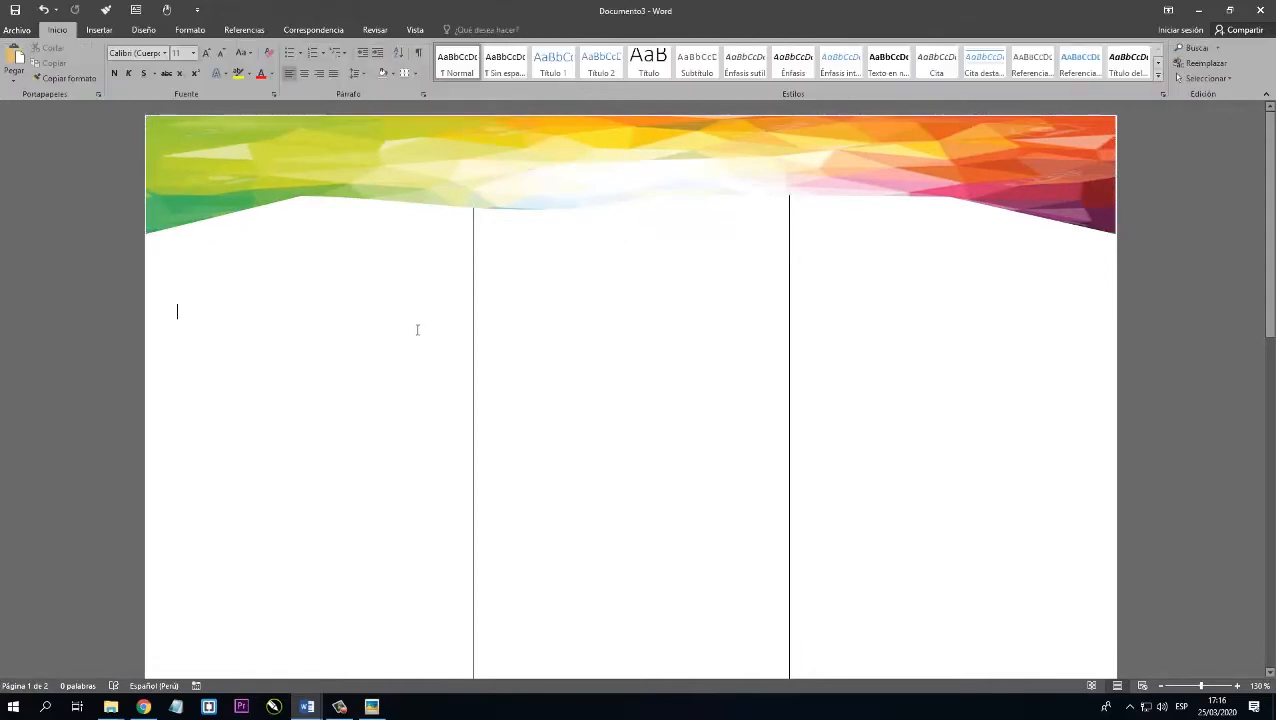
Turn off the Mover objeto con texto option in the banner's layout position settings.
left_click(472, 180)
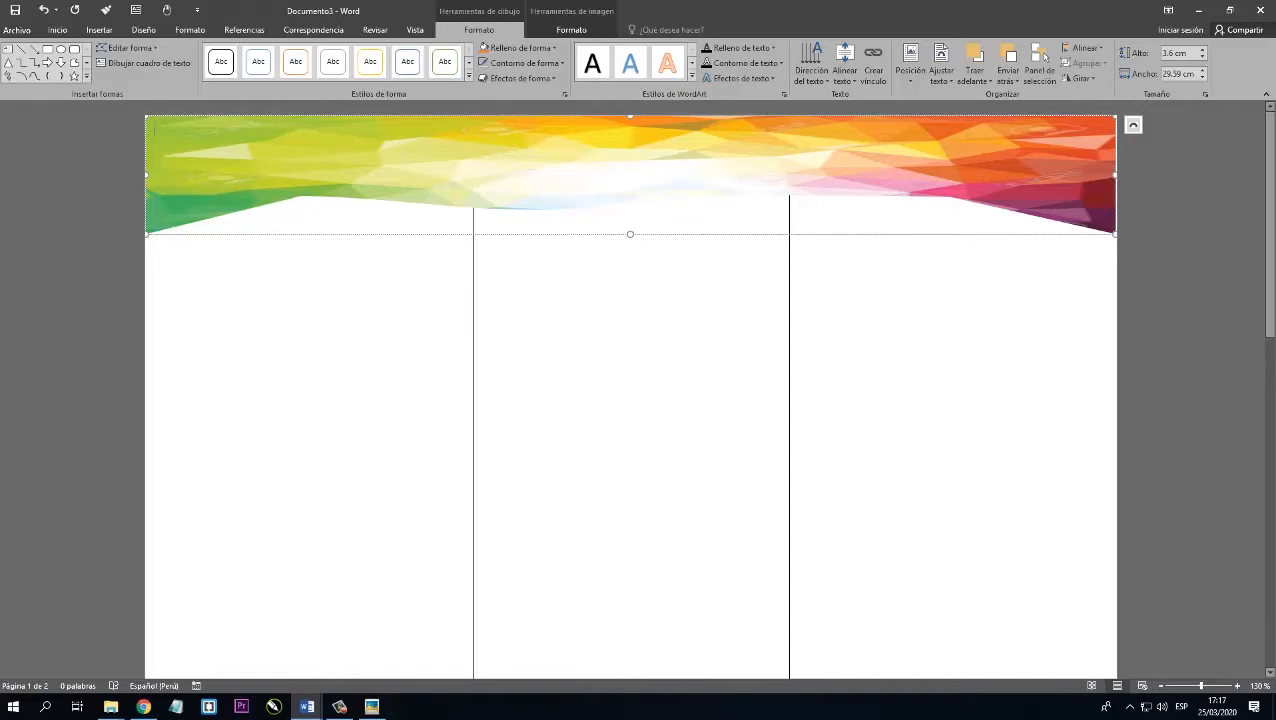
right_click(192, 234)
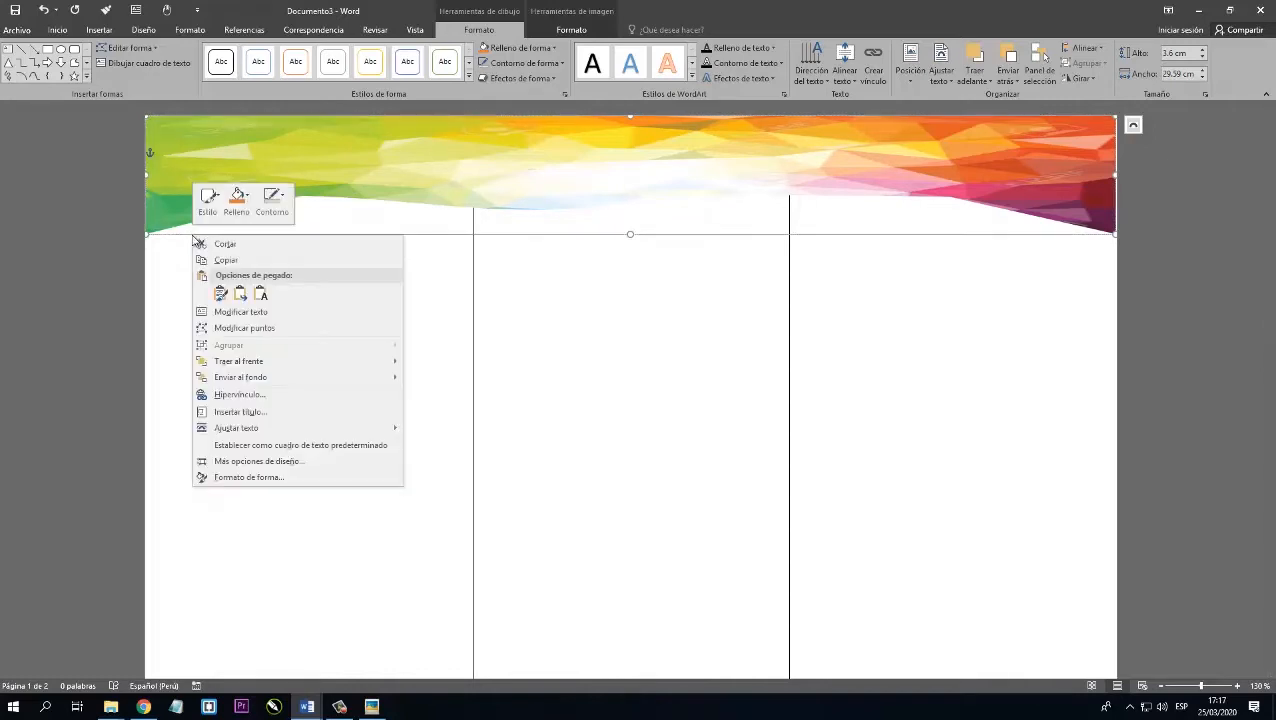
left_click(250, 462)
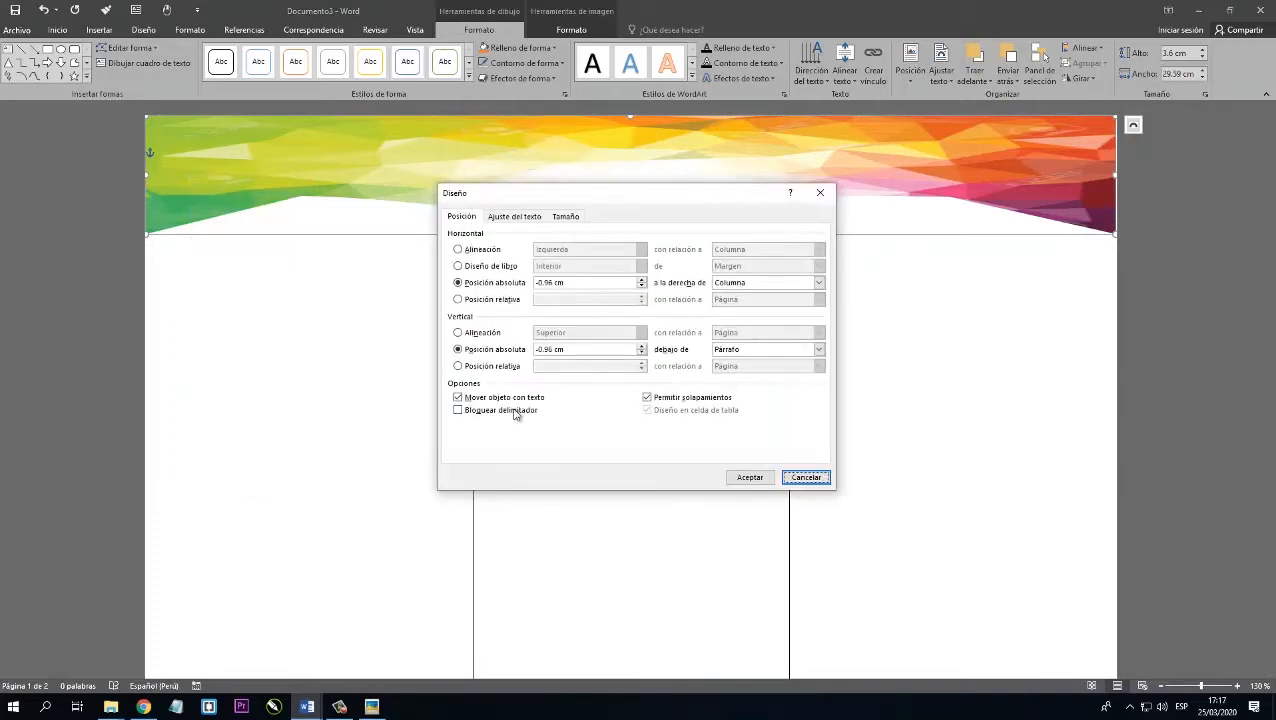
left_click(460, 398)
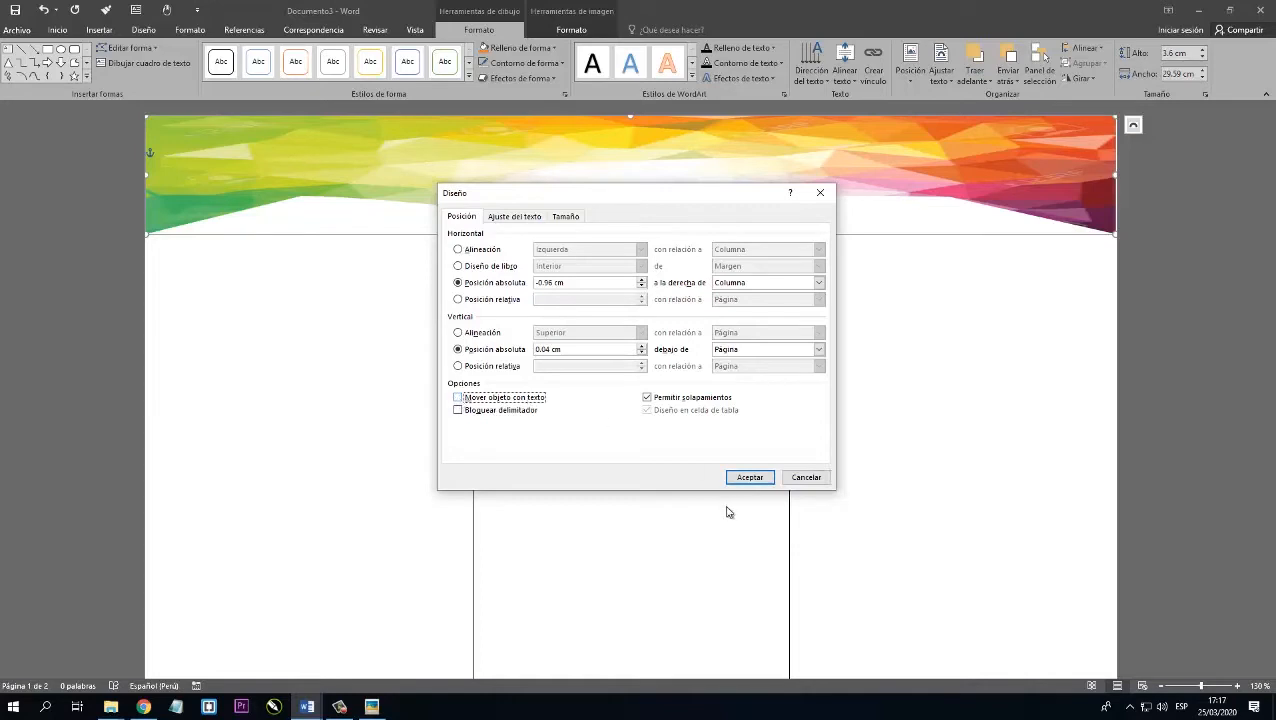
left_click(751, 479)
left_click(306, 218)
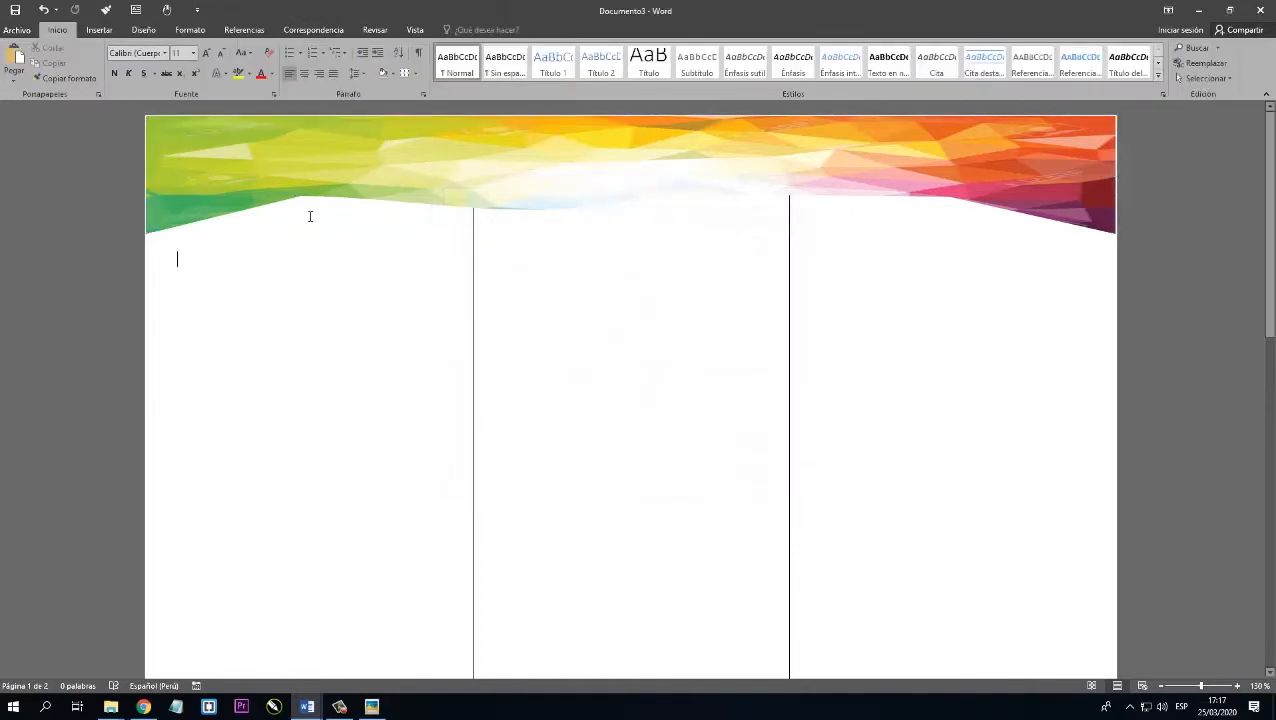
Duplicate the banner and place the copy flush against the bottom edge of the first page.
left_click(290, 218)
left_click(255, 238)
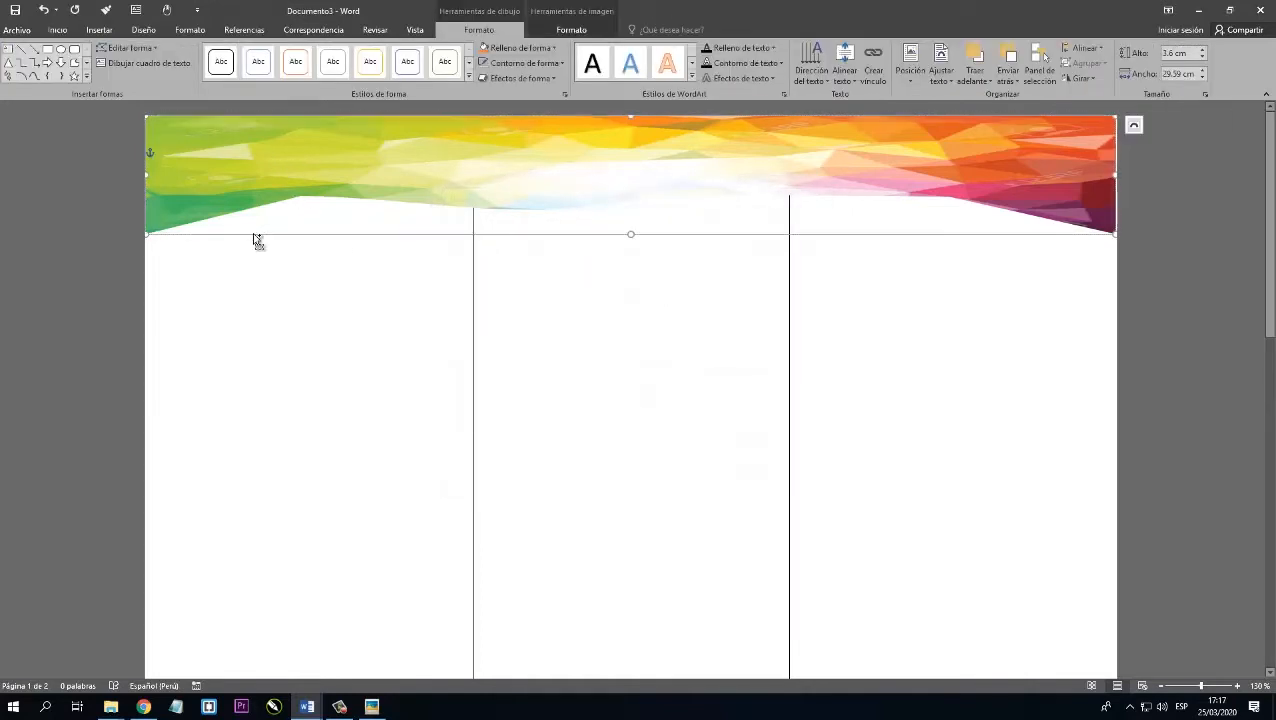
key("ctrl+c")
key("ctrl+v")
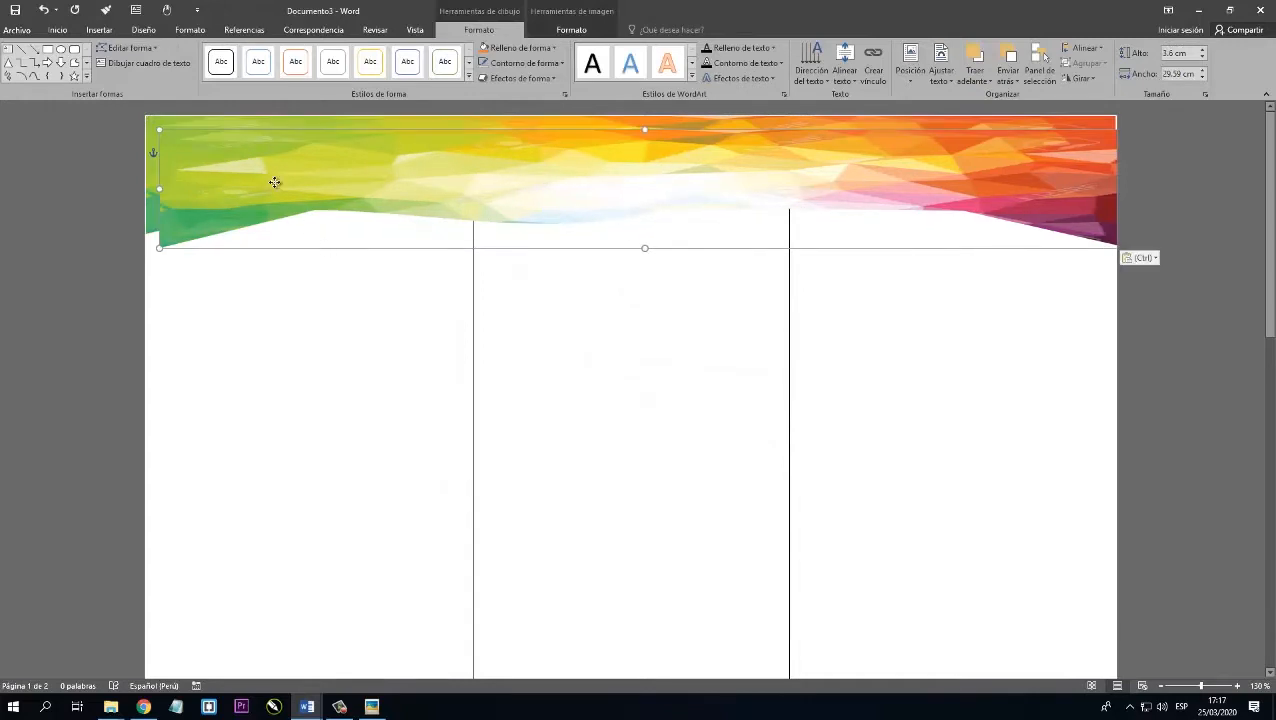
left_click_drag(276, 182, 272, 553)
scroll(275, 478, "down", 3)
scroll(275, 478, "down", 2)
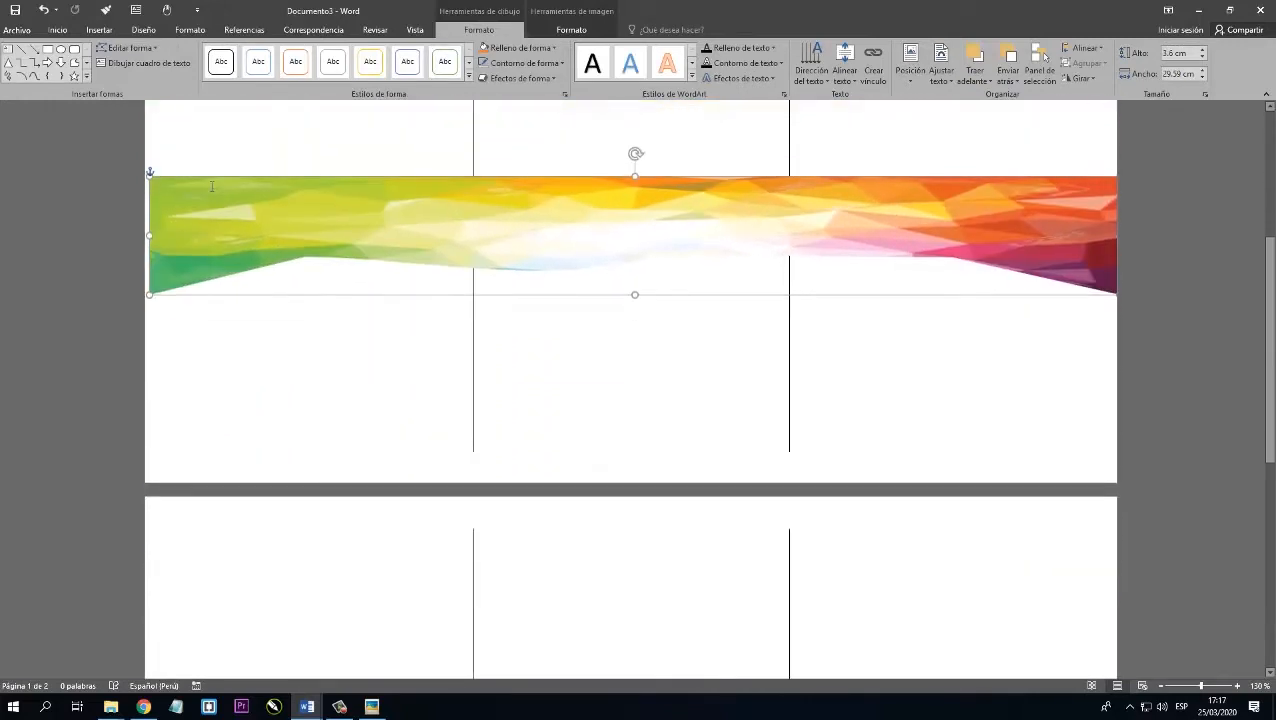
left_click_drag(215, 183, 204, 369)
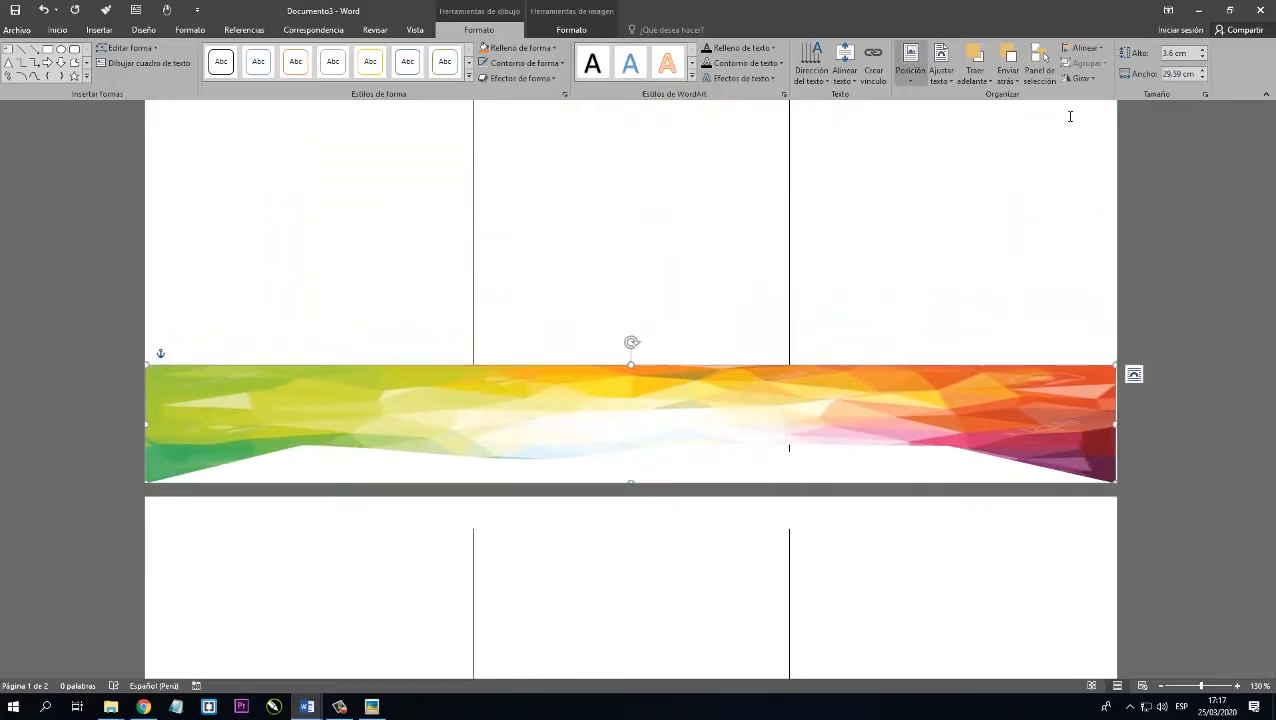
Flip the lower banner copy vertically so its wavy edge faces up.
left_click(1095, 79)
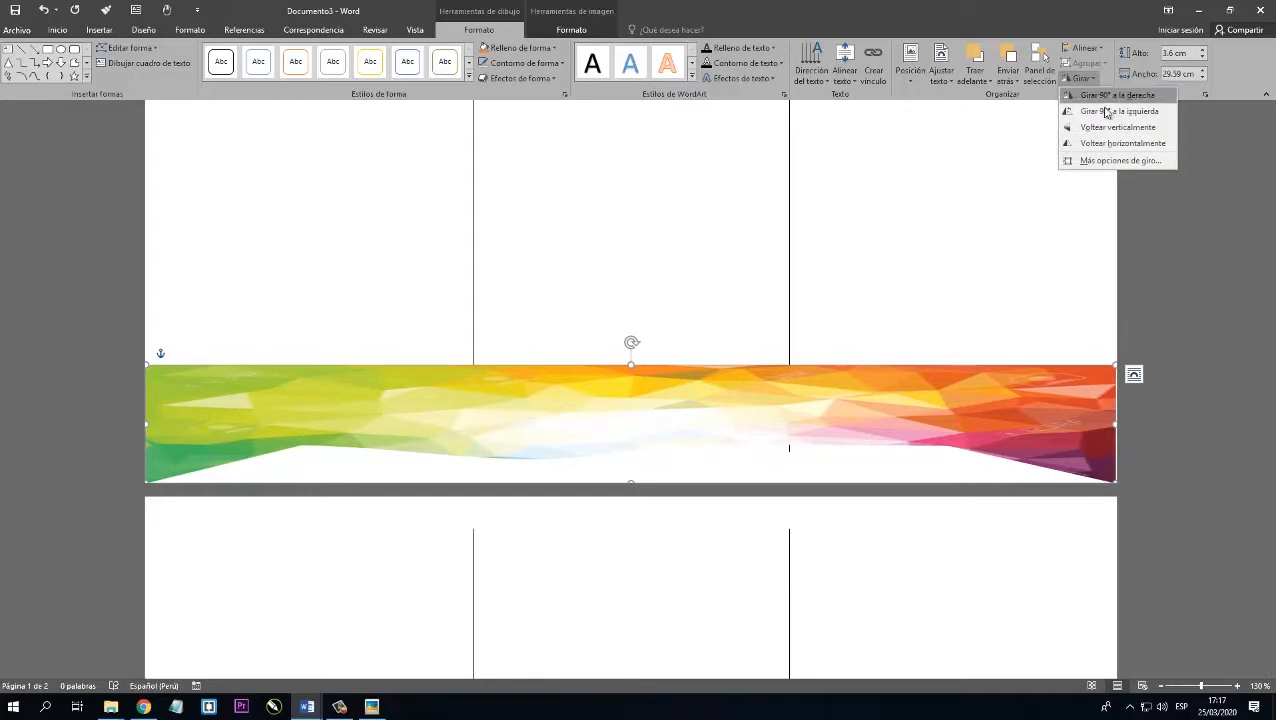
left_click(1108, 128)
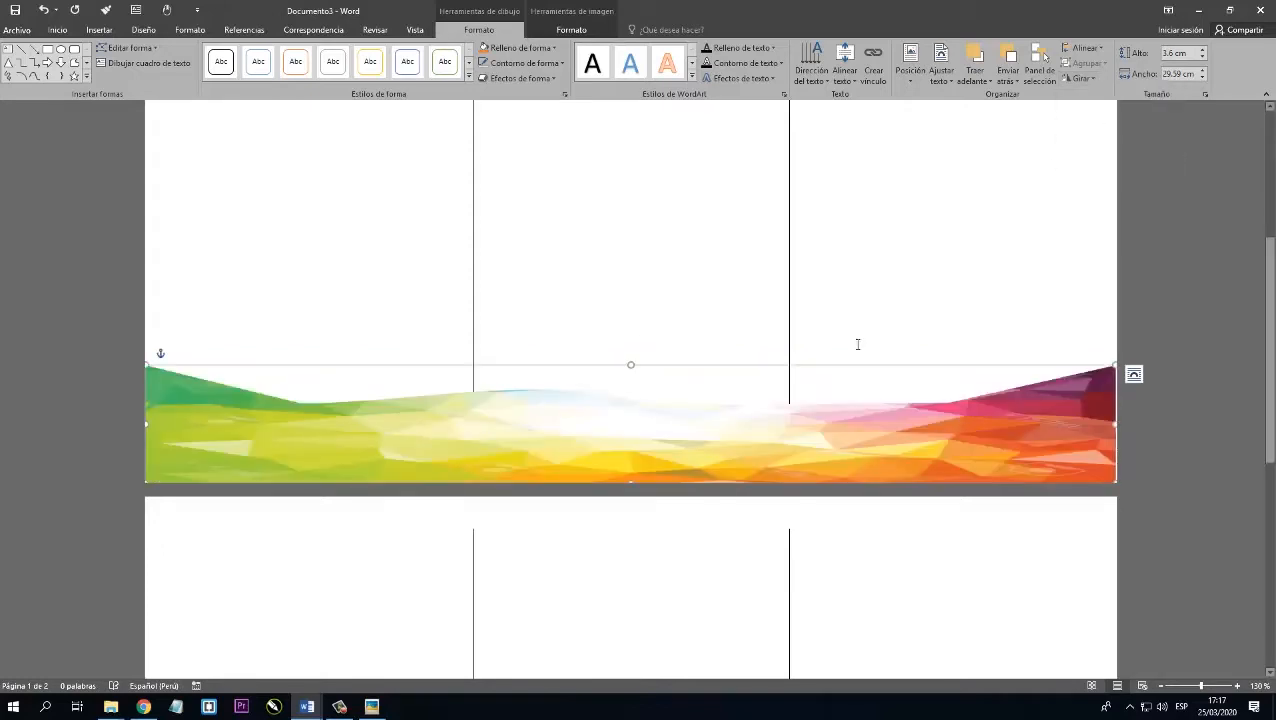
left_click(690, 283)
Select both first-page banners together, Cuadro de texto 1 and Cuadro de texto 2, and copy them.
scroll(557, 354, "up", 5)
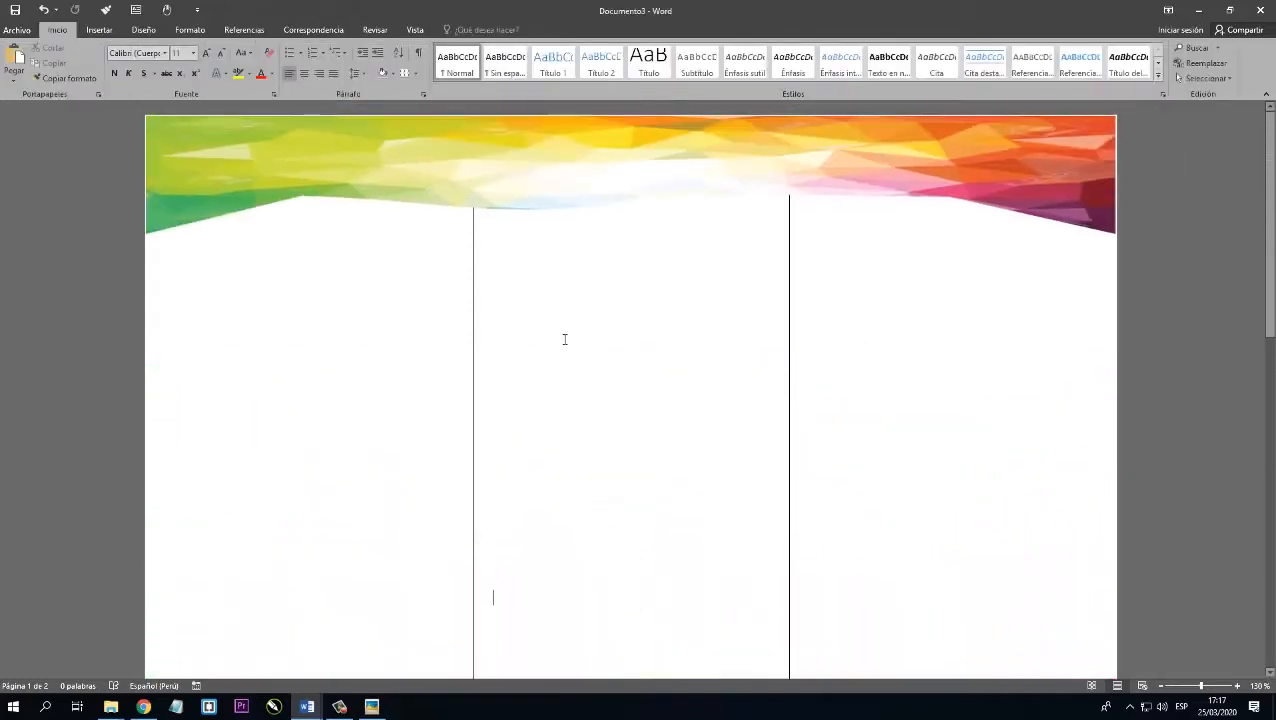
scroll(568, 350, "down", 5)
left_click(579, 414)
scroll(578, 390, "up", 5)
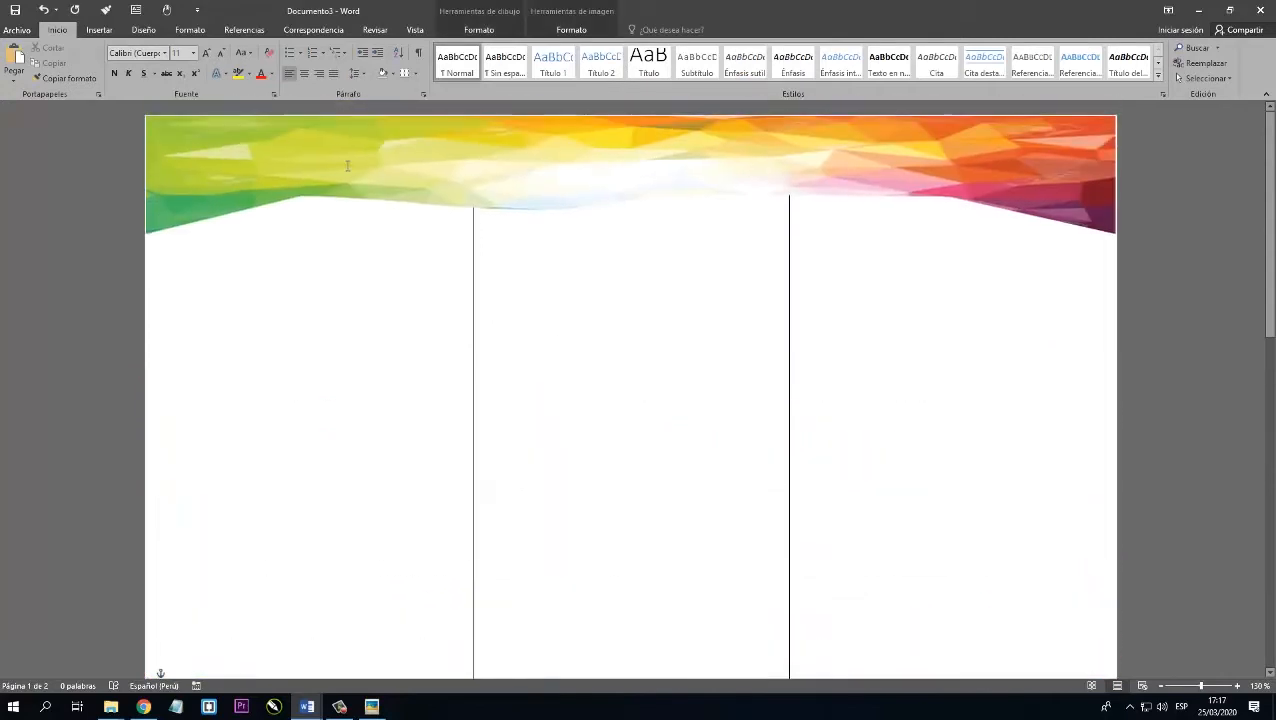
left_click(347, 165)
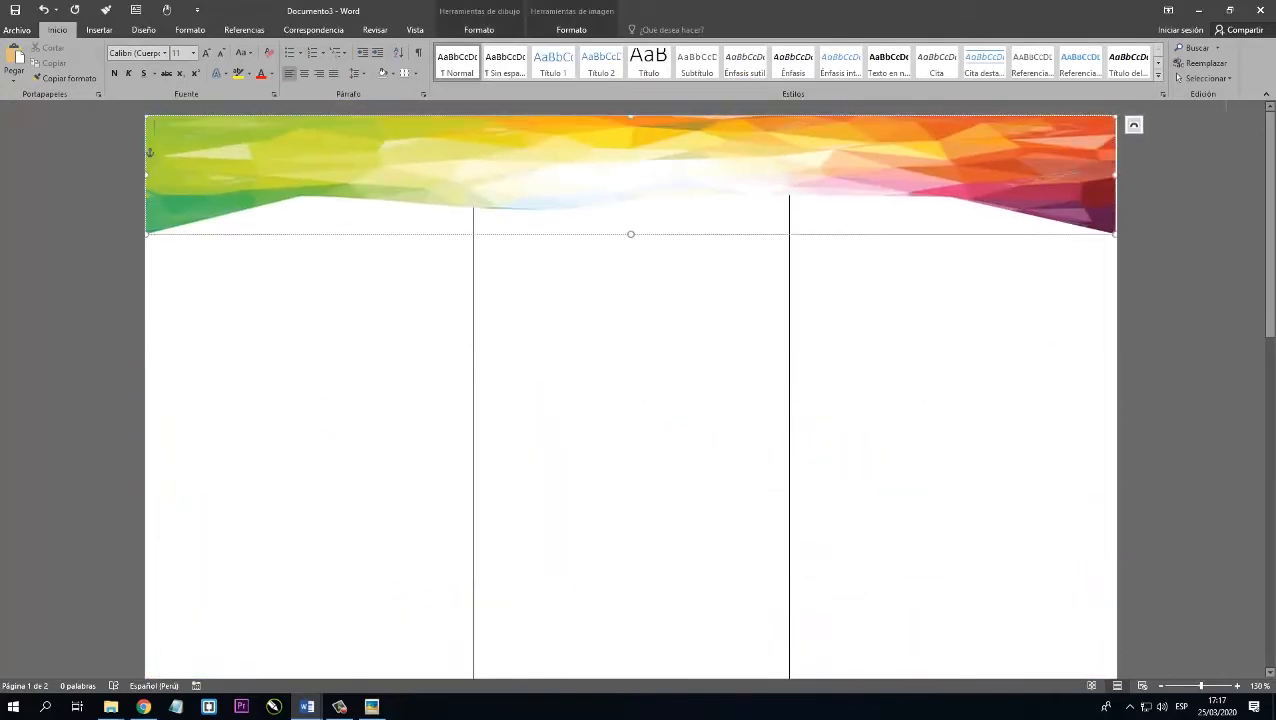
left_click(1203, 79)
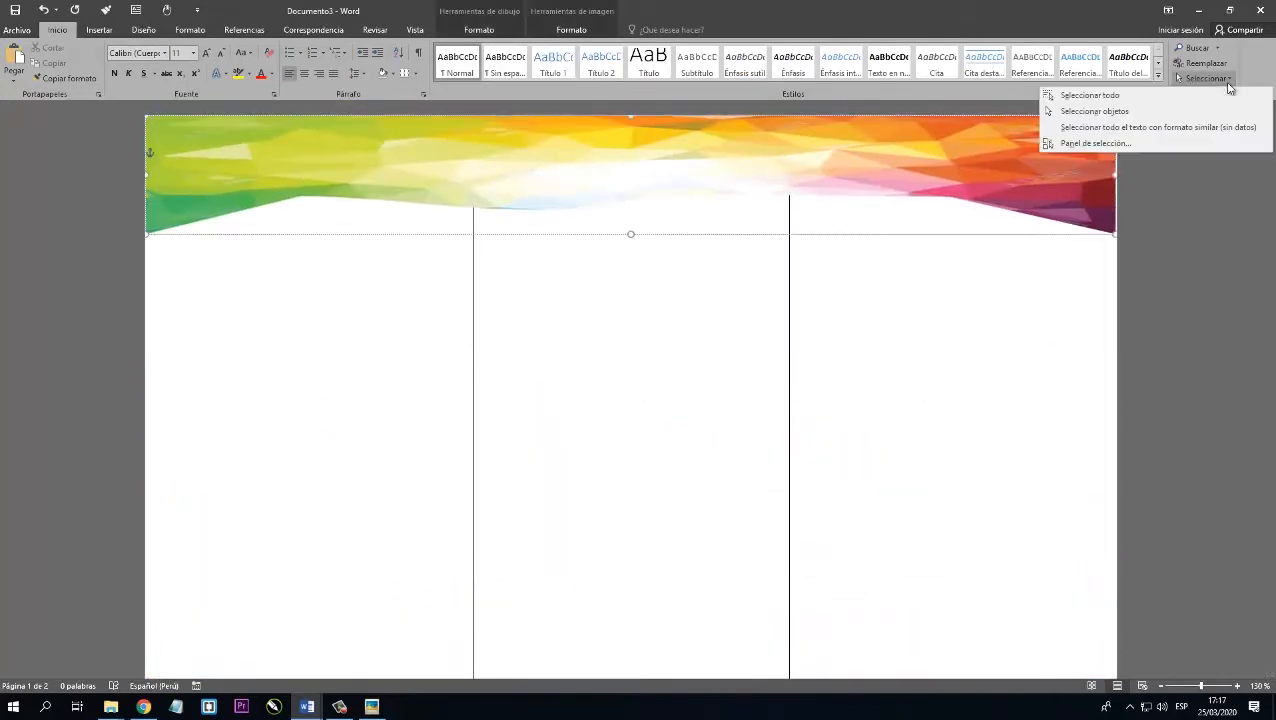
left_click(1095, 146)
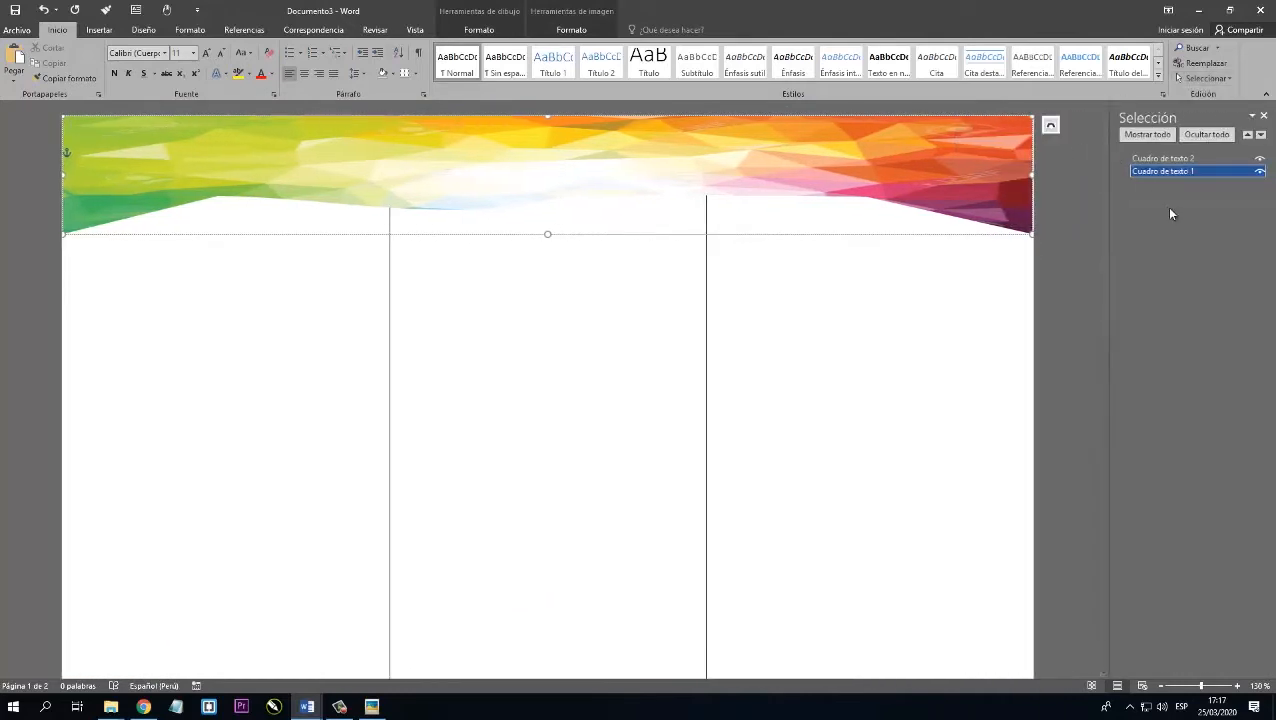
left_click(1178, 160, "ctrl")
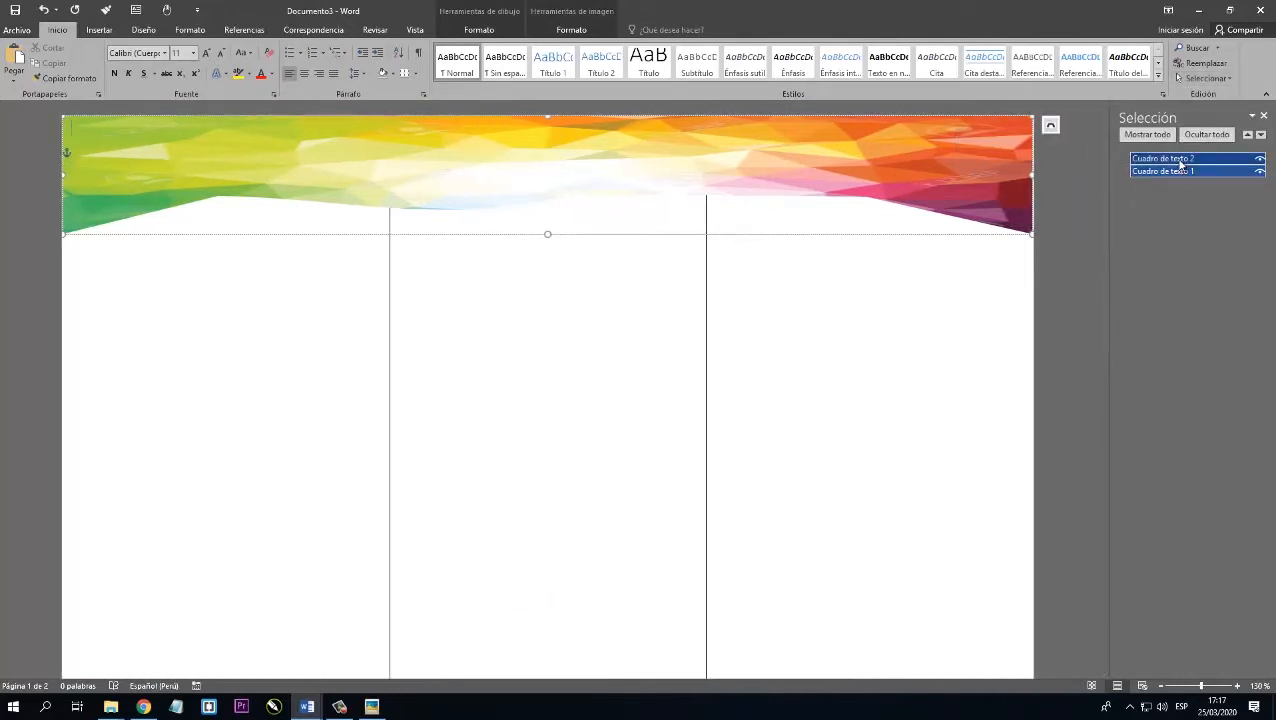
left_click(1263, 117)
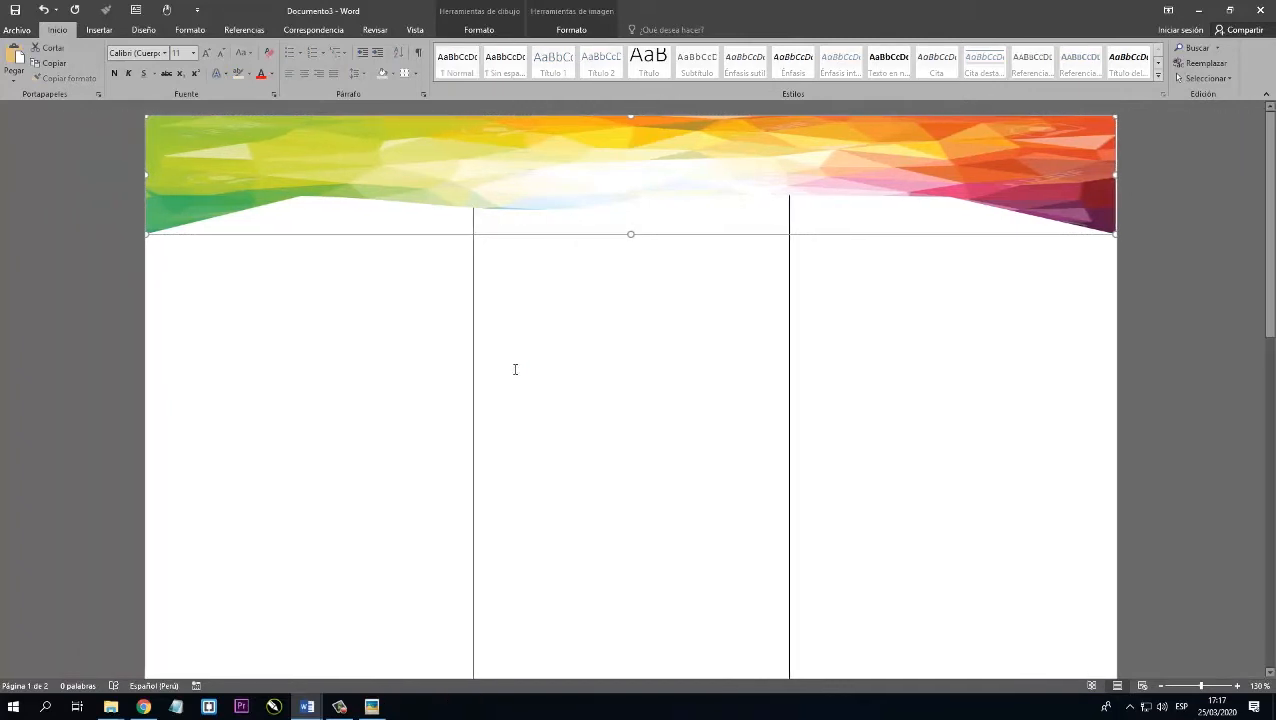
Paste the two banners on the second page and align them with its top, bottom and side edges.
scroll(538, 461, "down", 10)
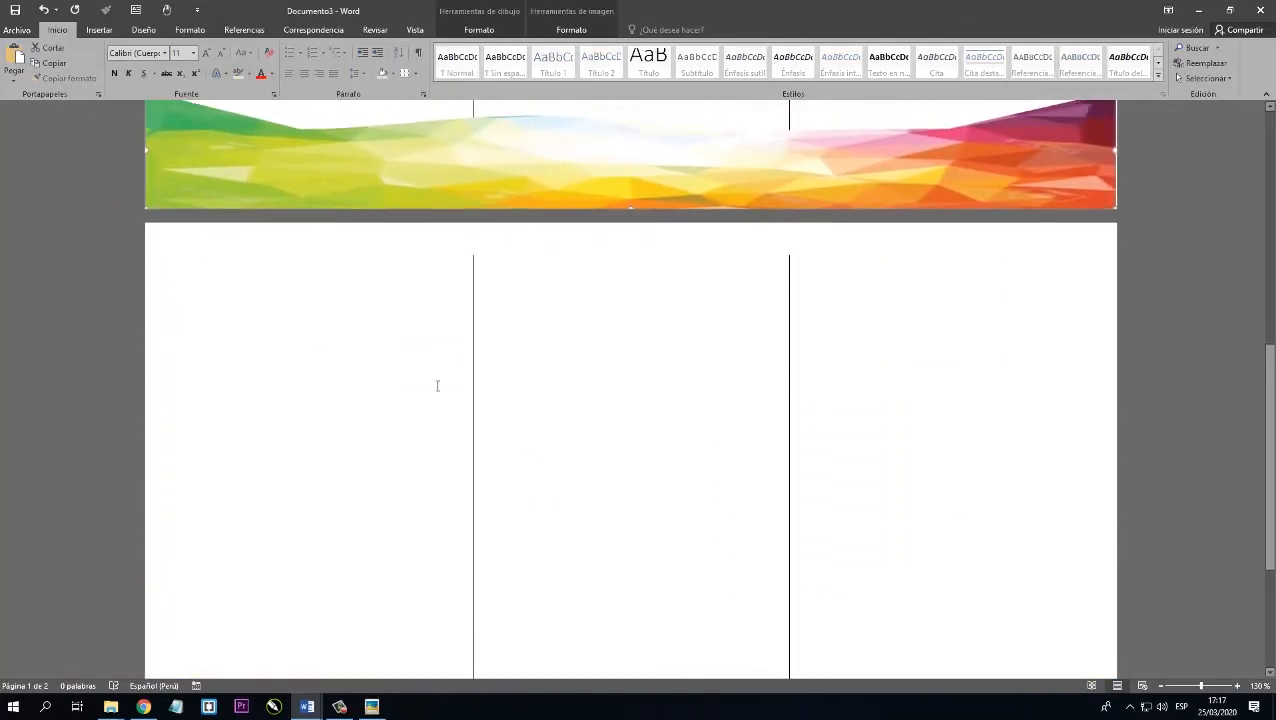
left_click(268, 273)
key("ctrl+v")
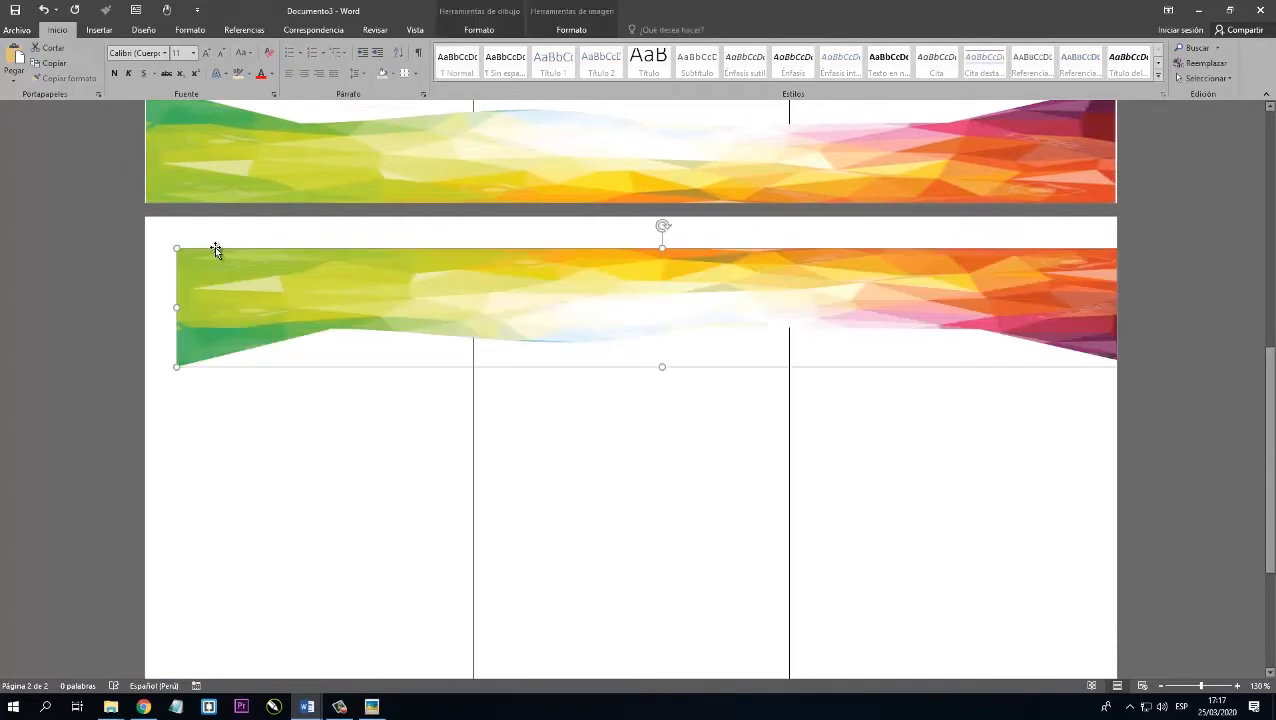
left_click_drag(214, 248, 184, 222)
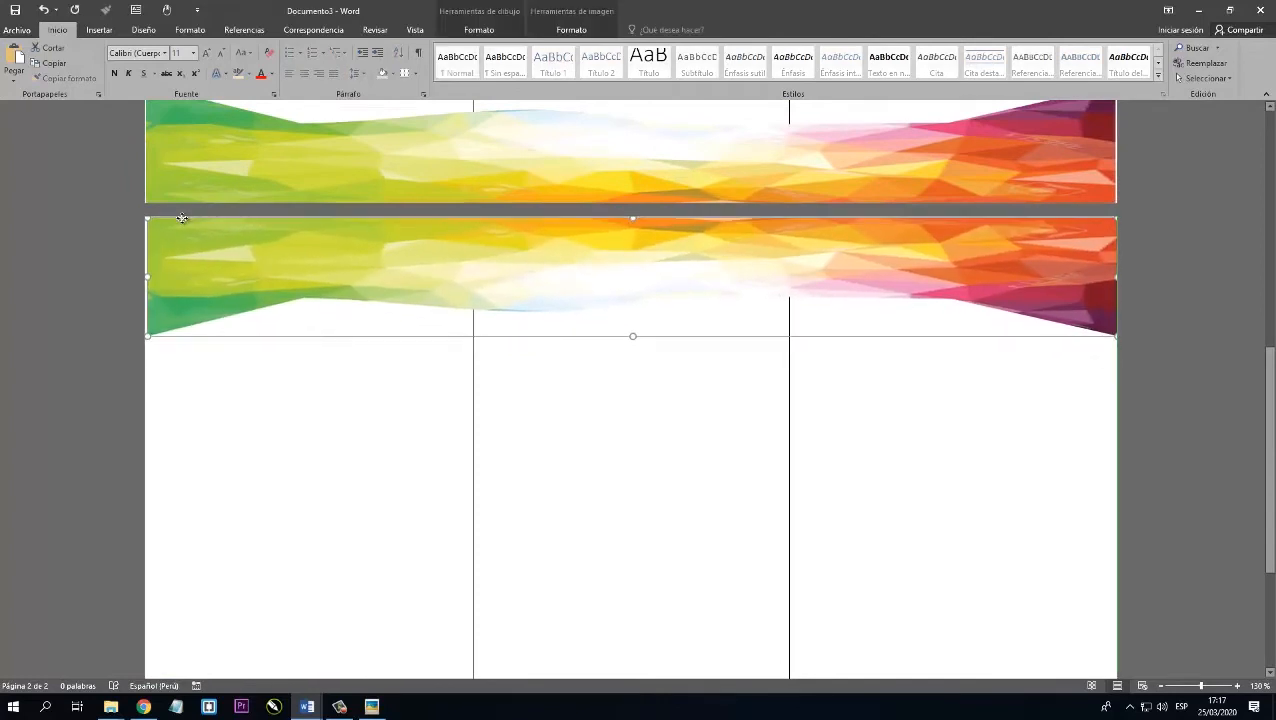
key("Left")
key("Left")
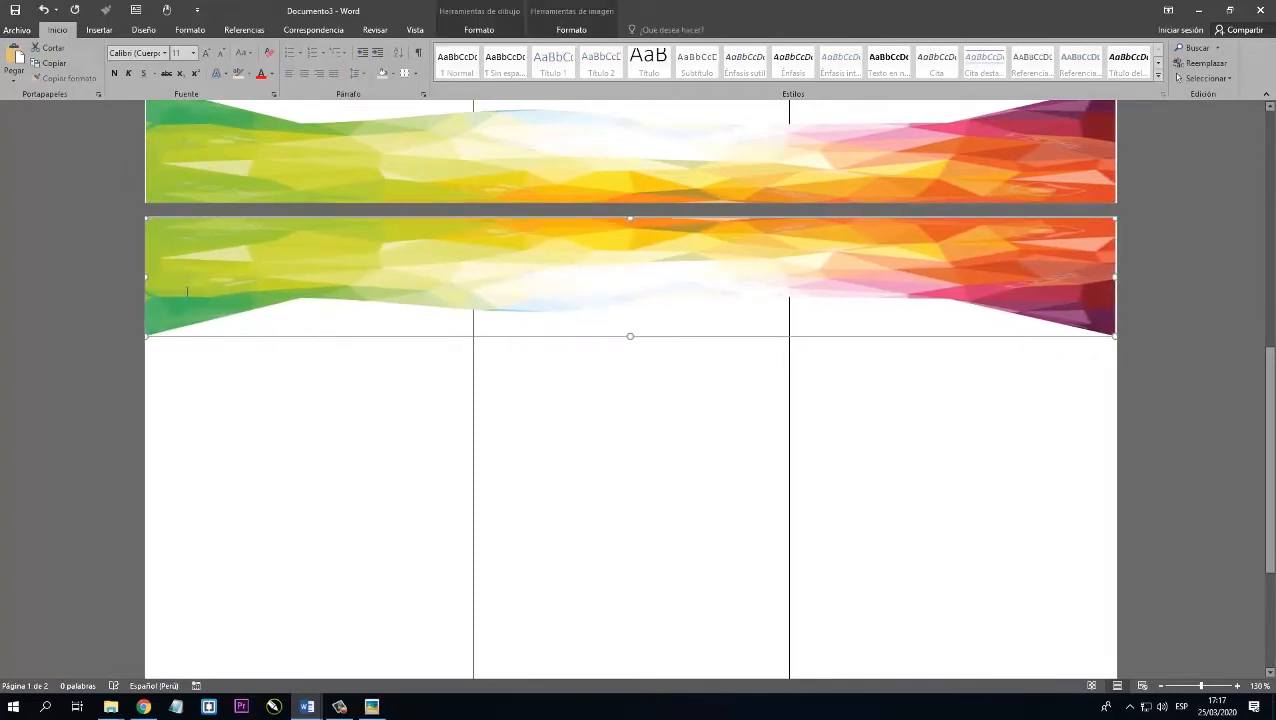
left_click(430, 421)
scroll(441, 412, "down", 3)
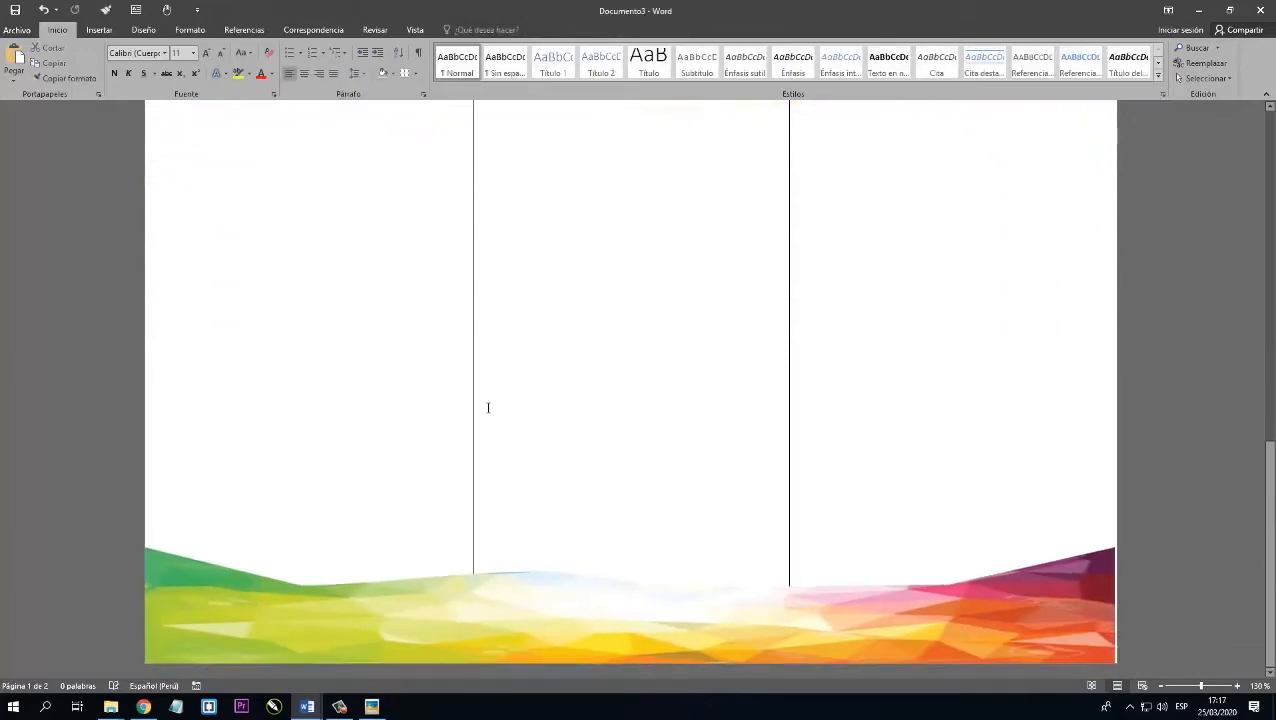
Examine the banners and the three-column layout on both pages of the brochure.
scroll(473, 395, "up", 7)
scroll(465, 393, "down", 4)
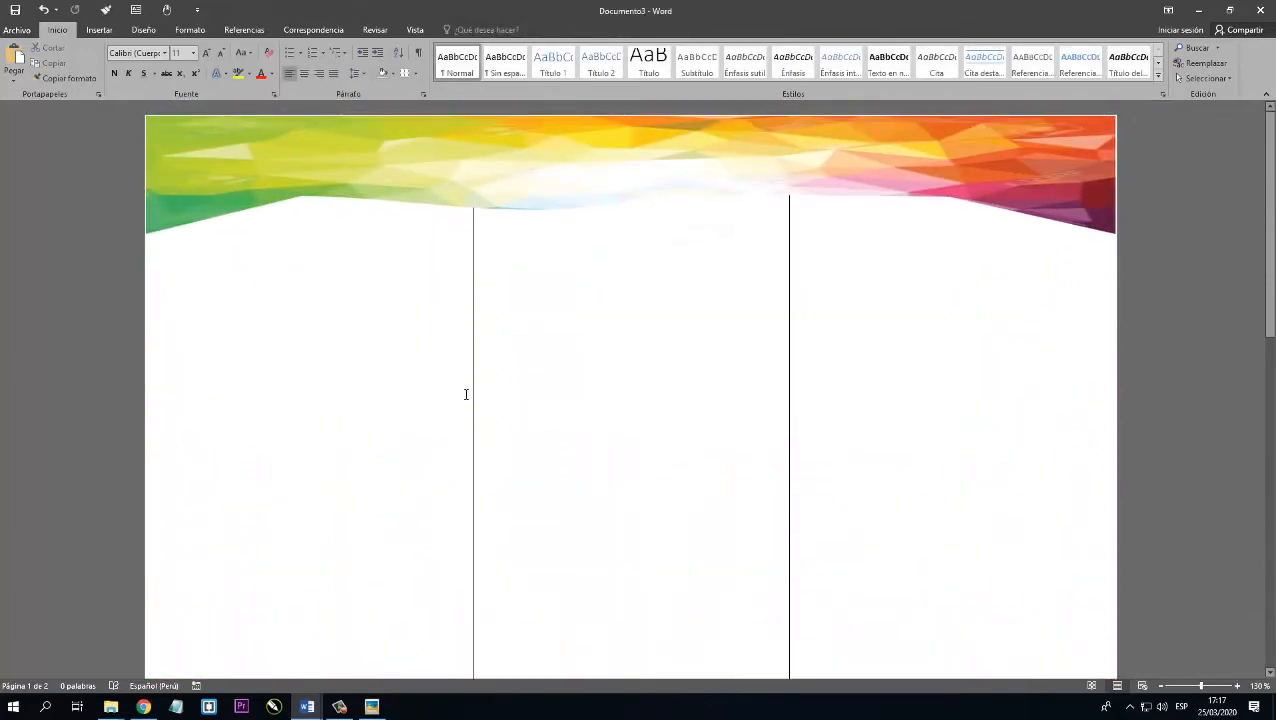
scroll(467, 397, "up", 4)
scroll(463, 410, "down", 4)
scroll(463, 414, "down", 1)
double_click(839, 221)
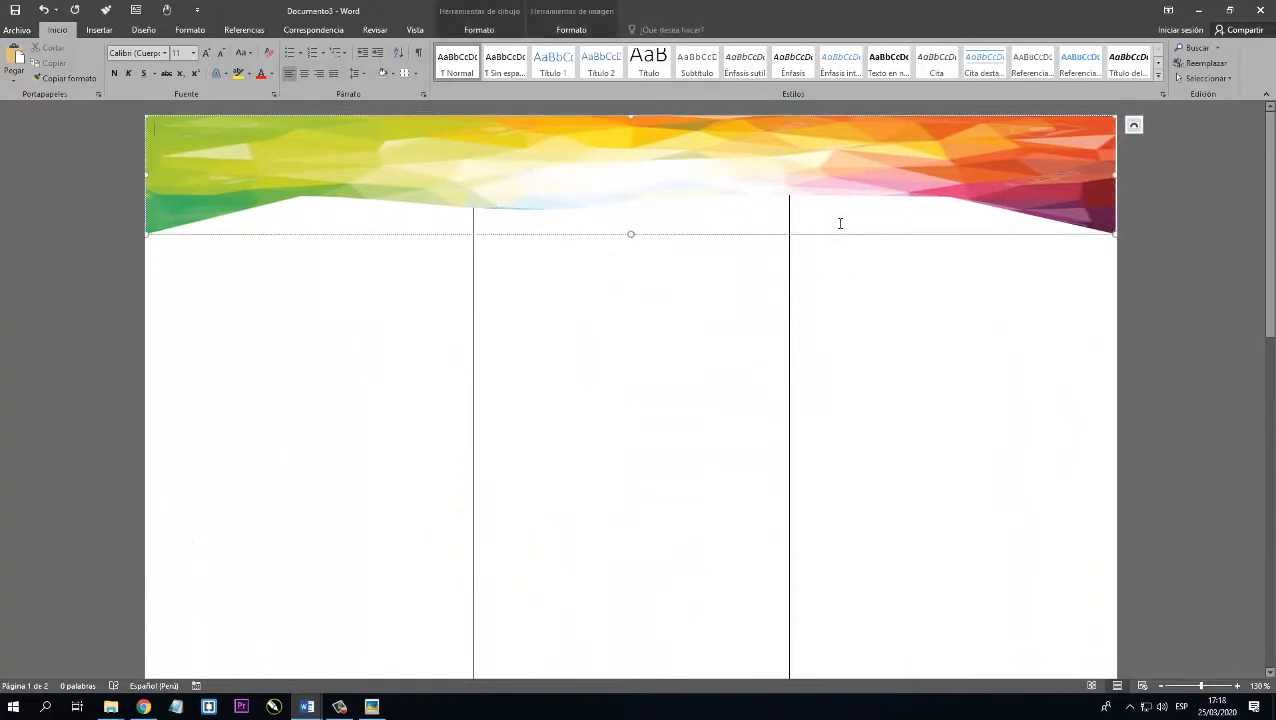
double_click(855, 258)
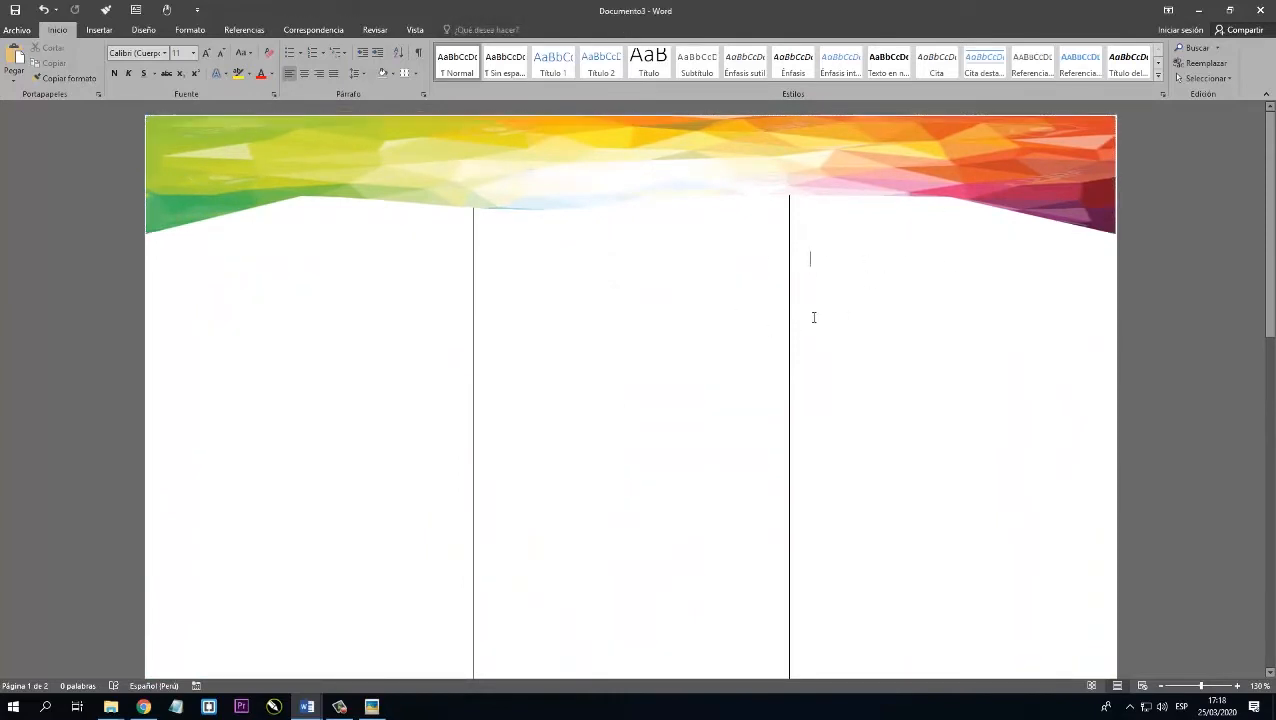
scroll(934, 305, "up", 6)
scroll(934, 305, "down", 5)
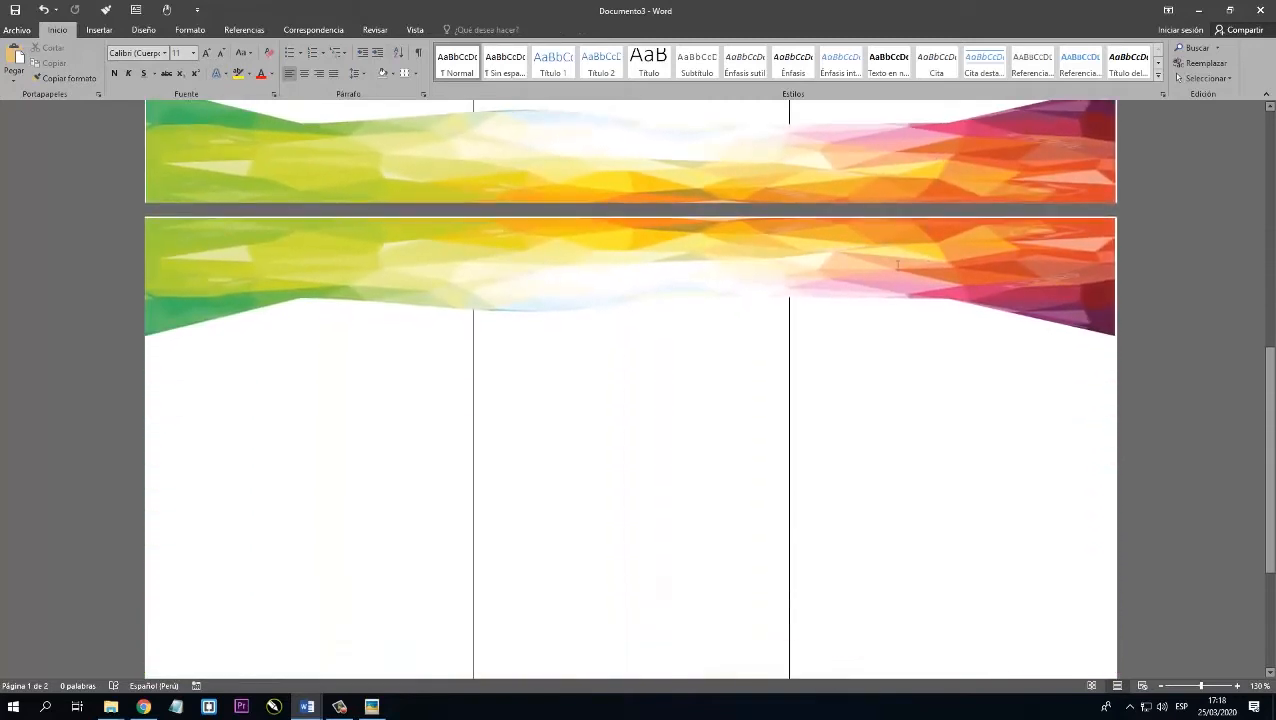
scroll(508, 392, "up", 1)
scroll(508, 392, "down", 2)
scroll(906, 368, "up", 15)
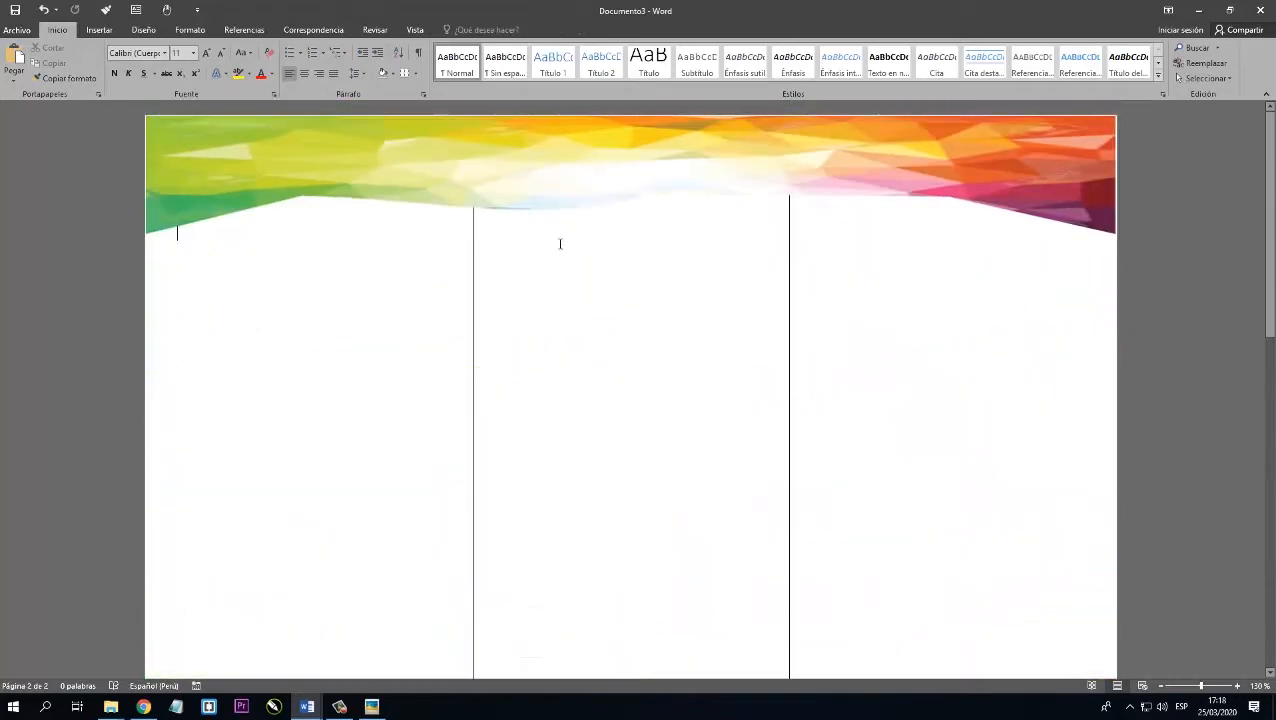
Insert the picture LOGO.png at the start of the third column on the first page.
left_click(873, 226)
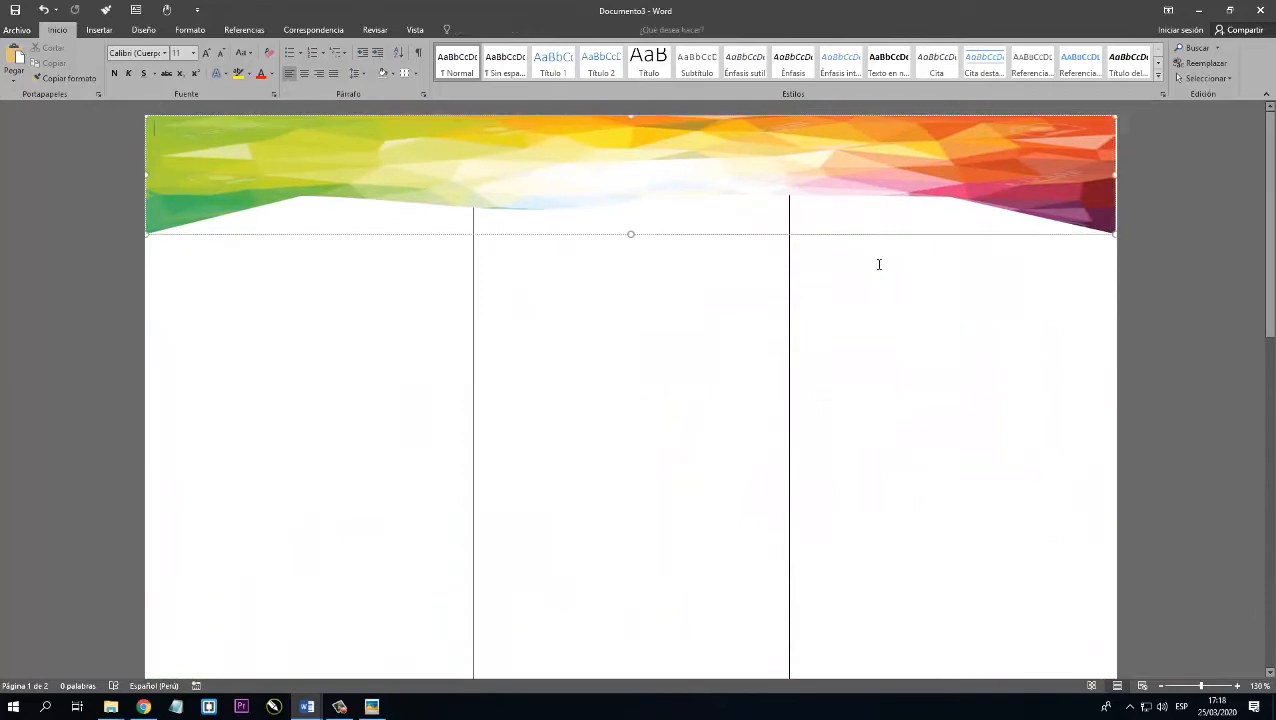
left_click(842, 263)
scroll(874, 293, "down", 1)
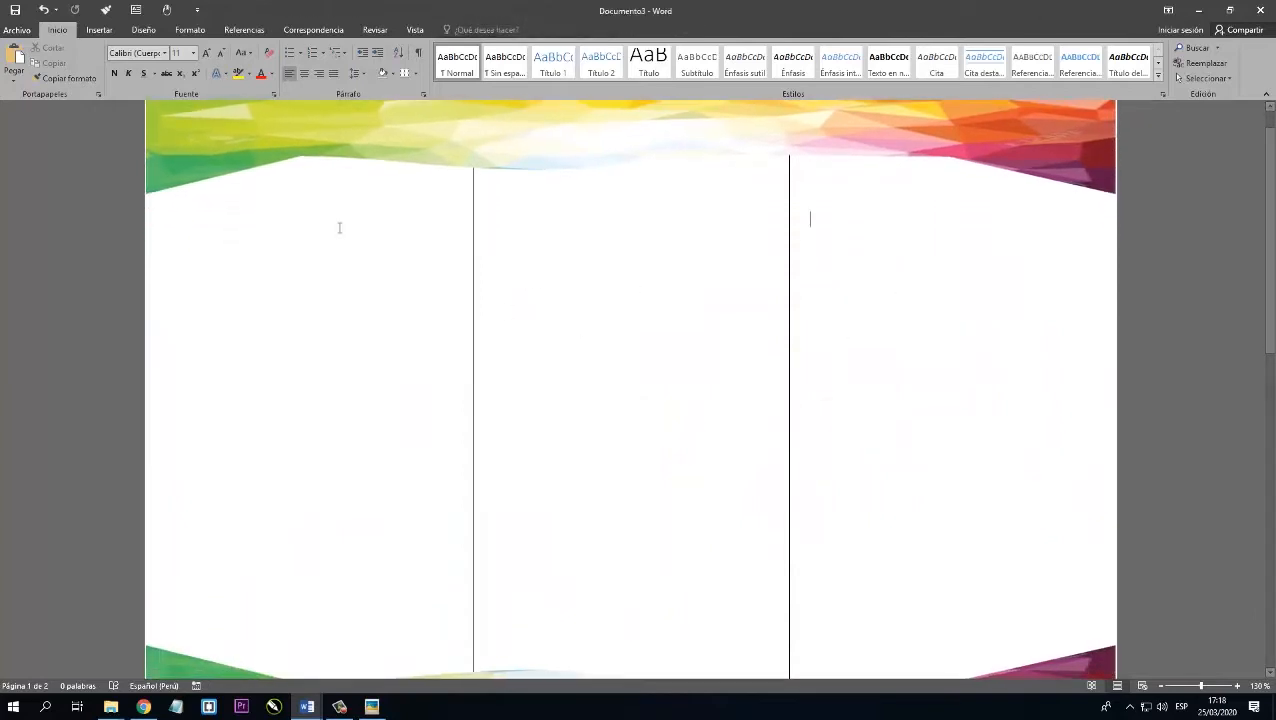
left_click(99, 30)
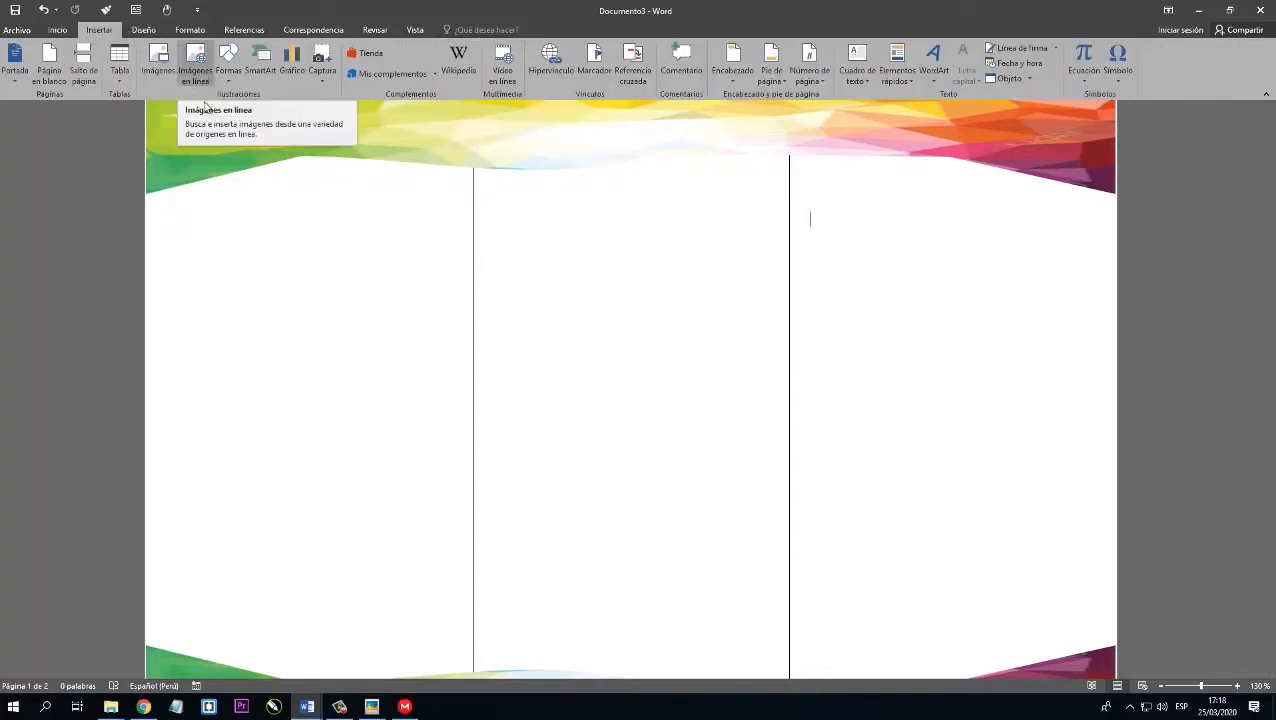
left_click(158, 62)
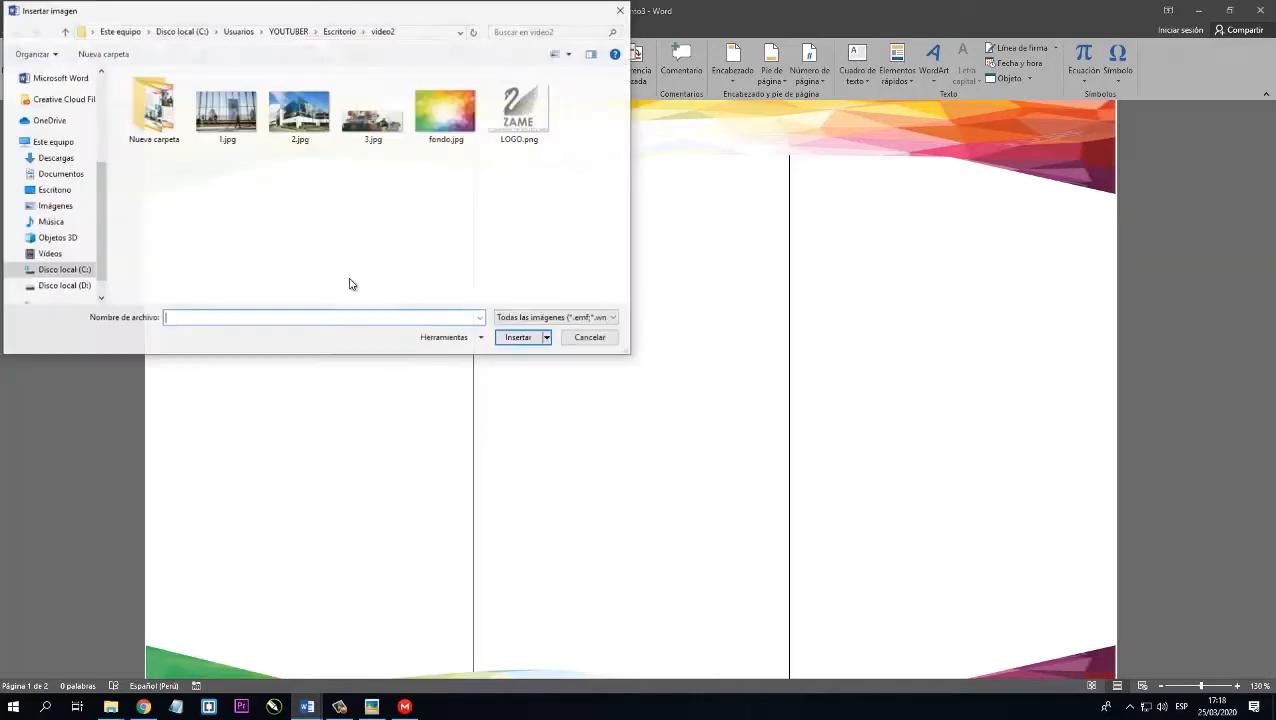
left_click(531, 136)
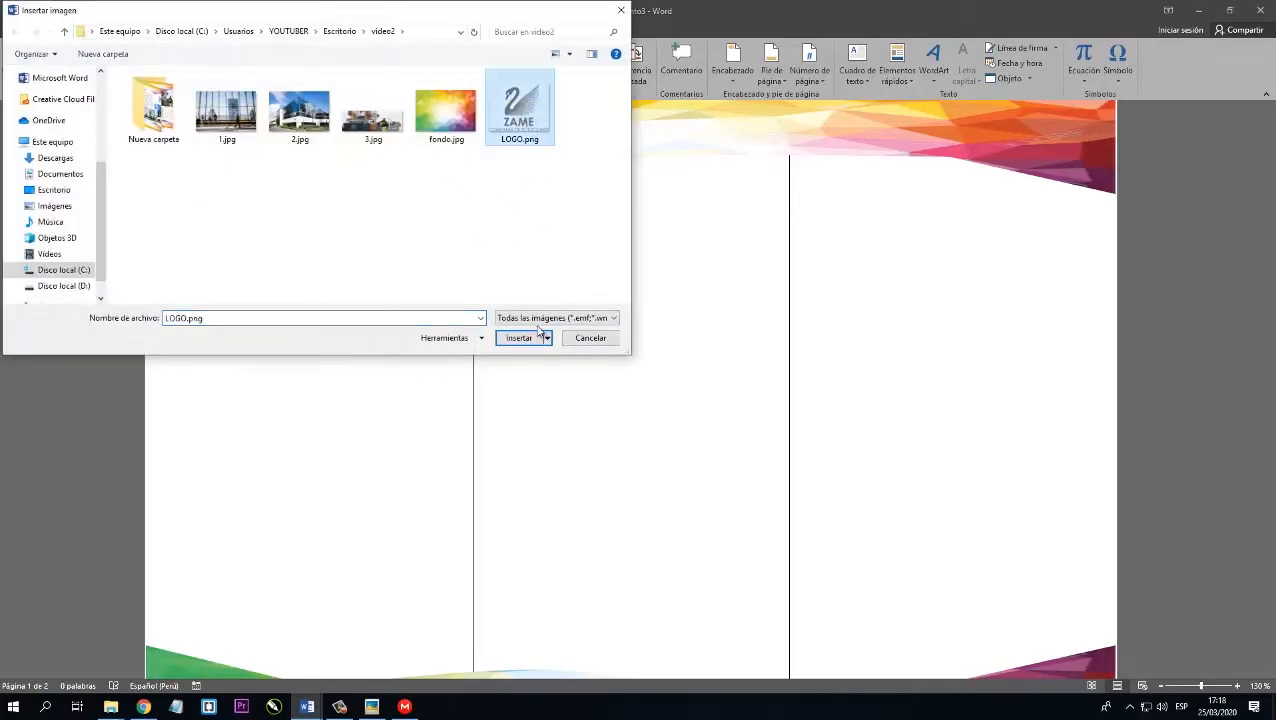
left_click(524, 337)
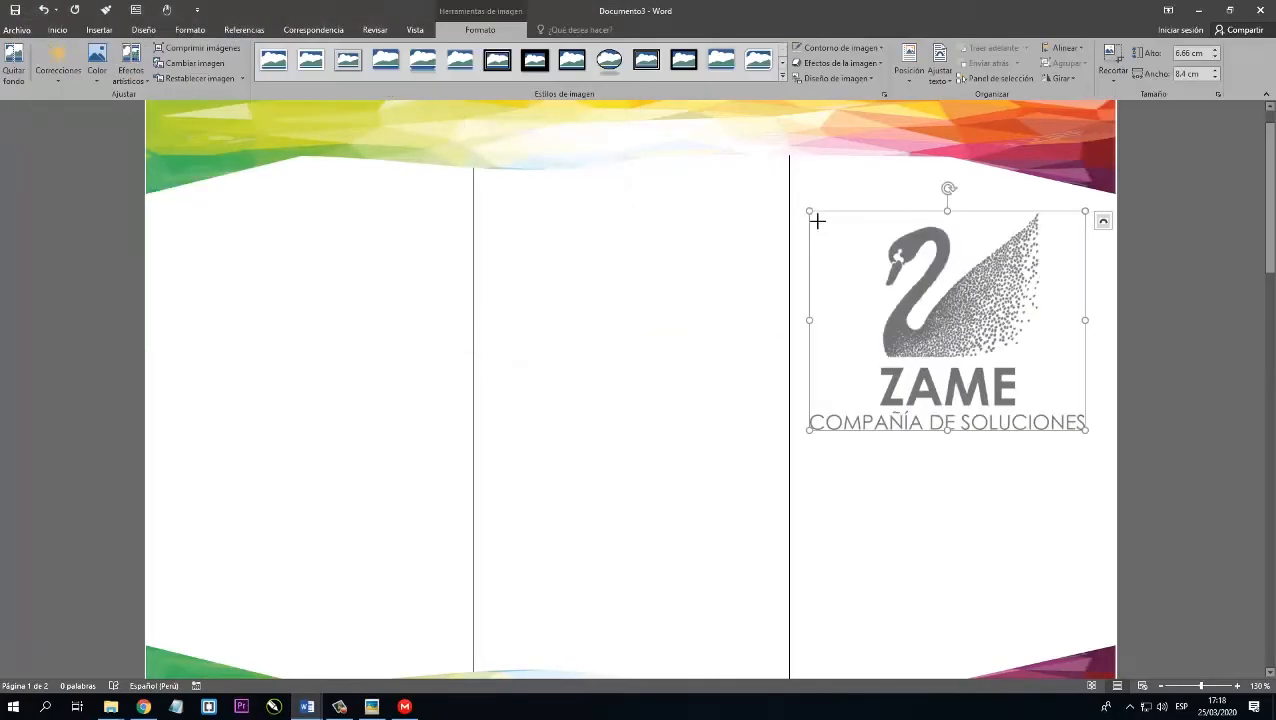
Shrink the logo to about 4.48 cm high by 5.66 cm wide and centre it in the third column.
left_click_drag(817, 221, 898, 285)
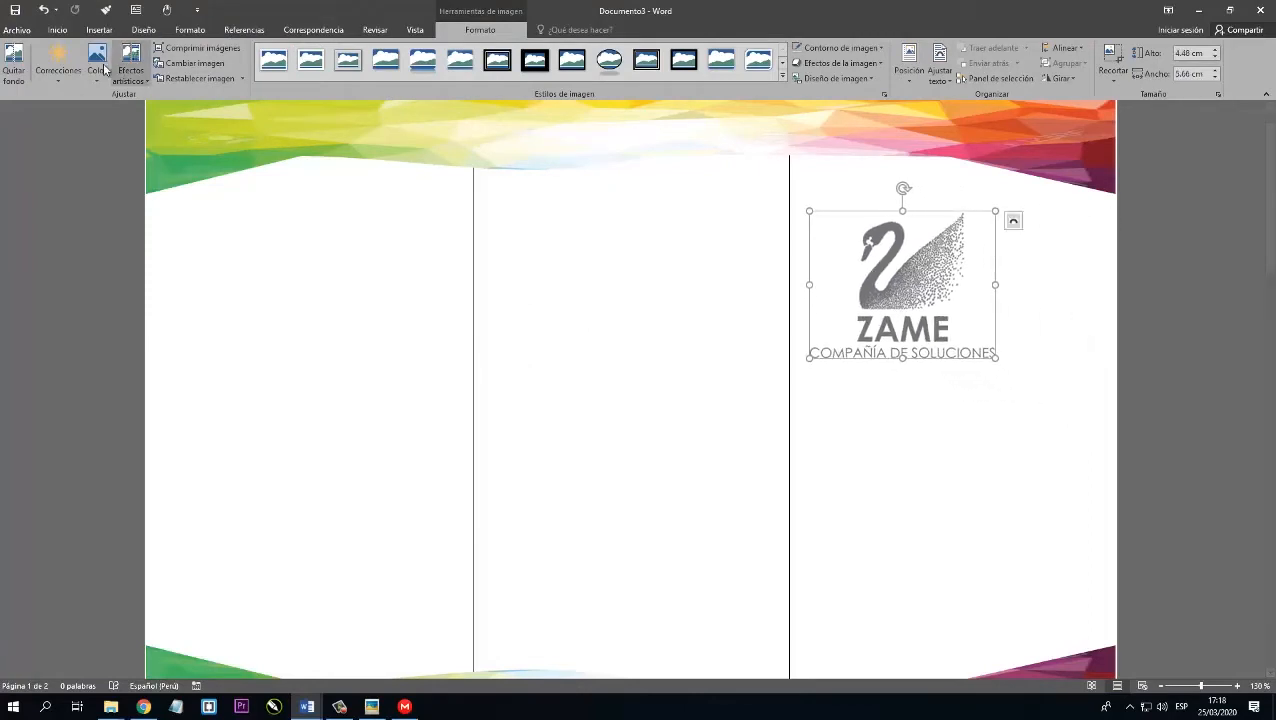
left_click(57, 30)
scroll(869, 356, "down", 2)
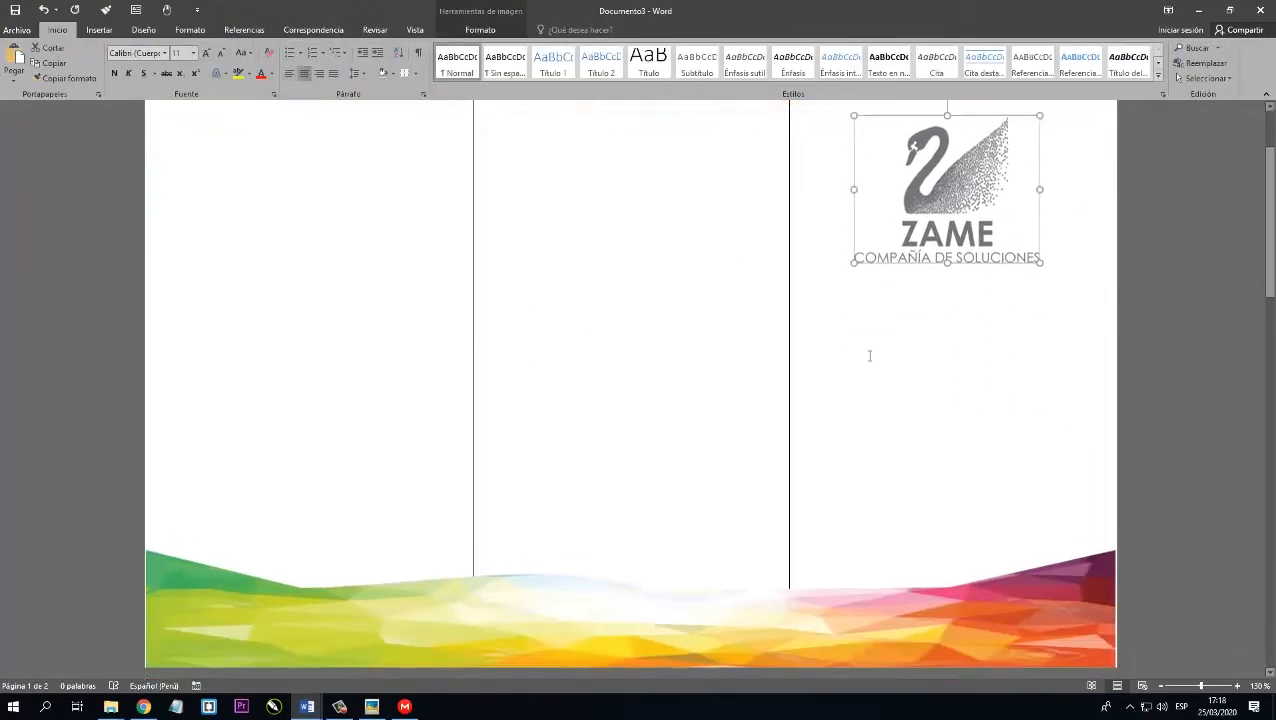
Draw a text box about 7.9 cm high and 10 cm wide beneath the logo, spanning the third column.
scroll(869, 356, "down", 1)
left_click(875, 325)
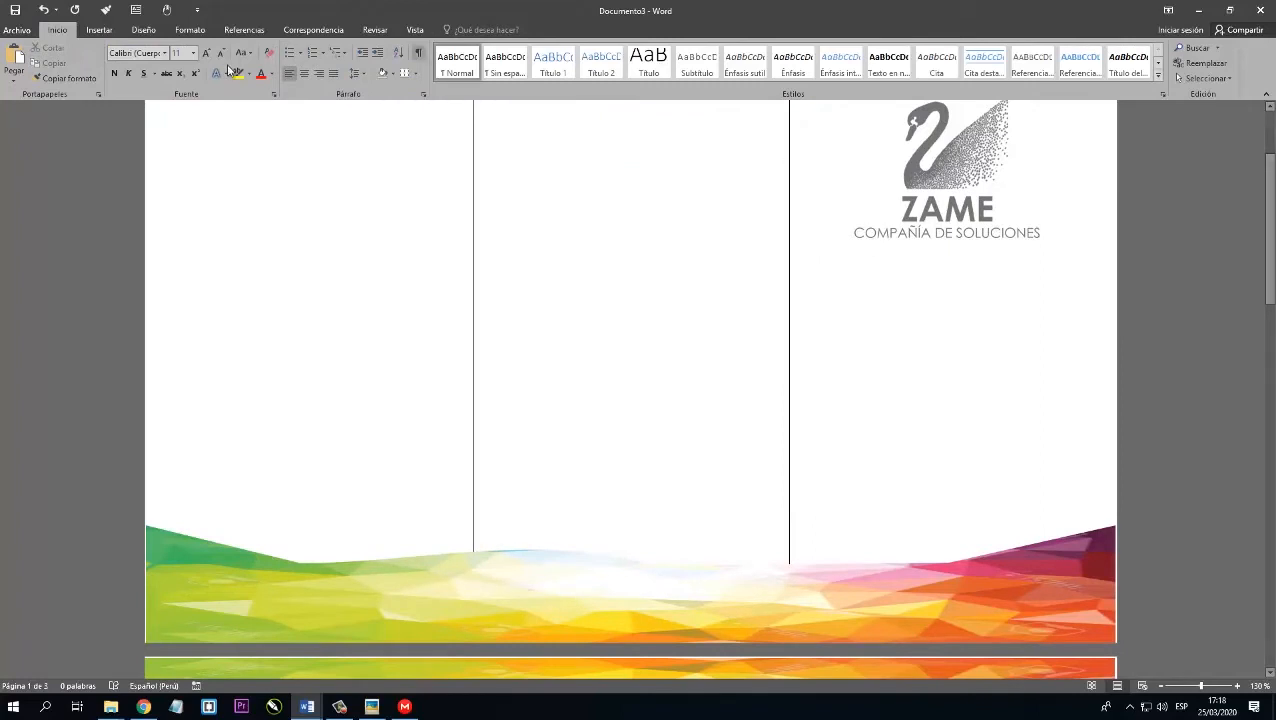
left_click(99, 30)
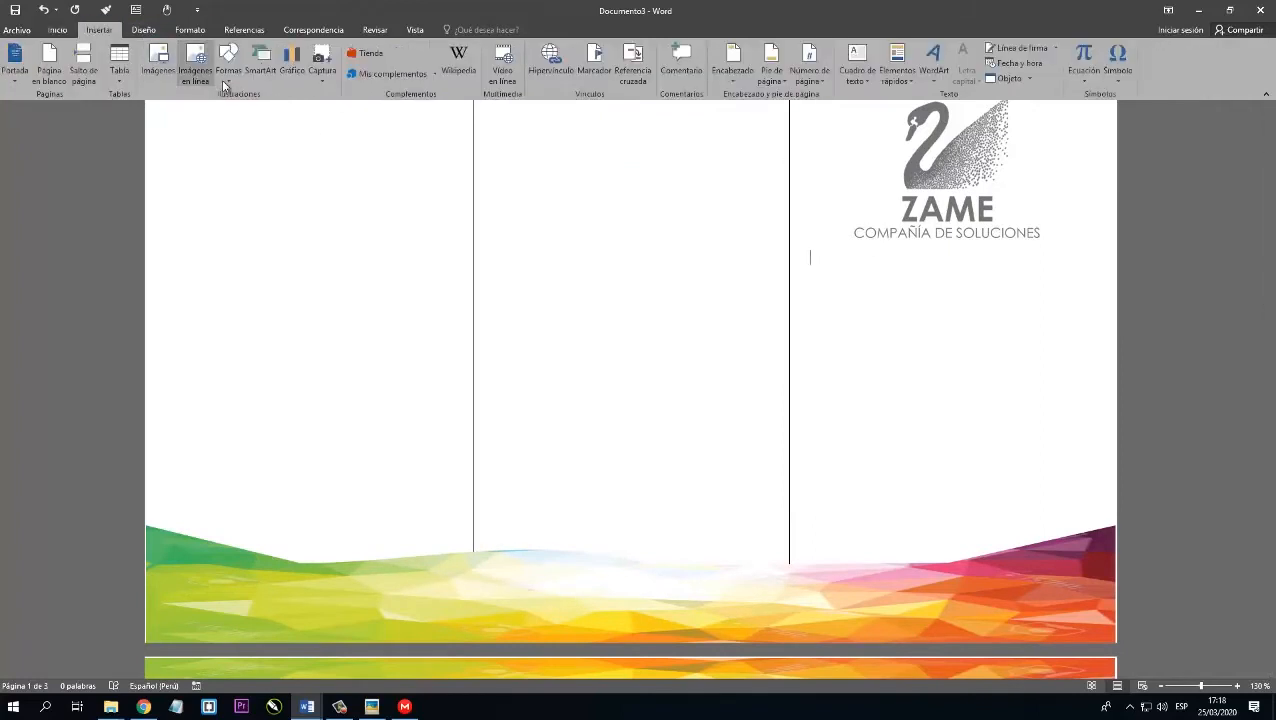
left_click(228, 68)
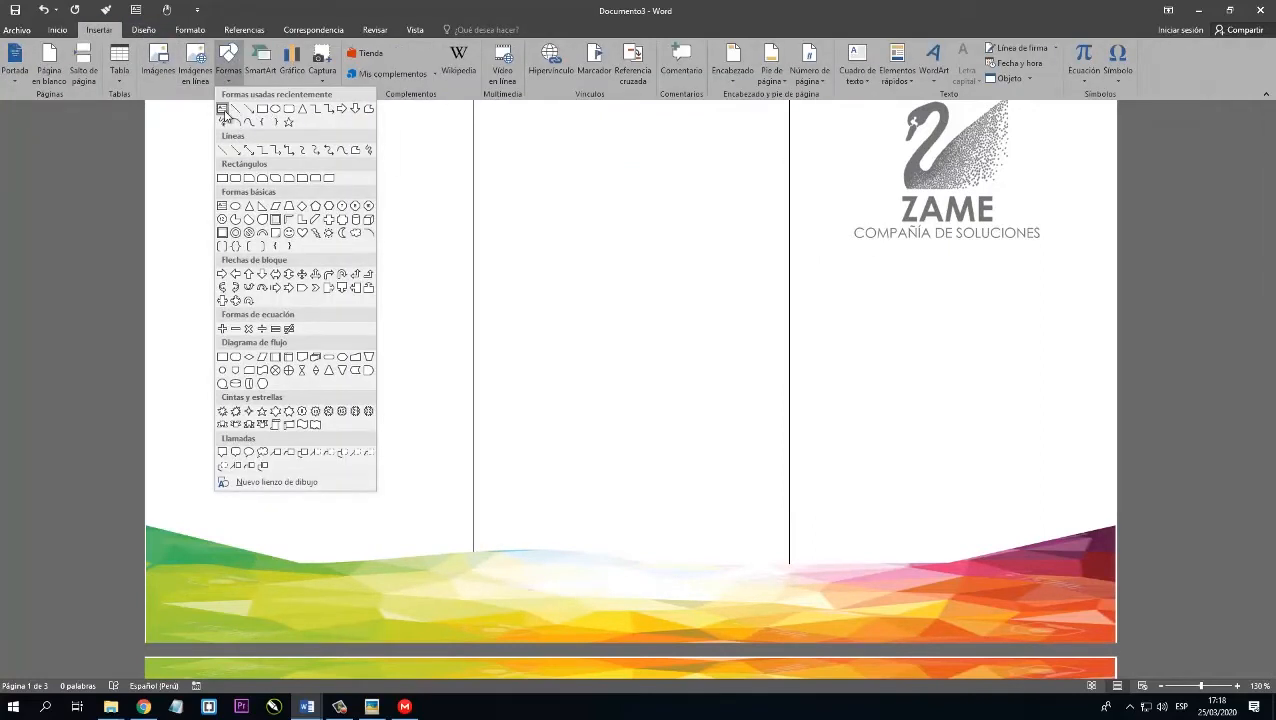
left_click(224, 111)
left_click_drag(789, 256, 1115, 515)
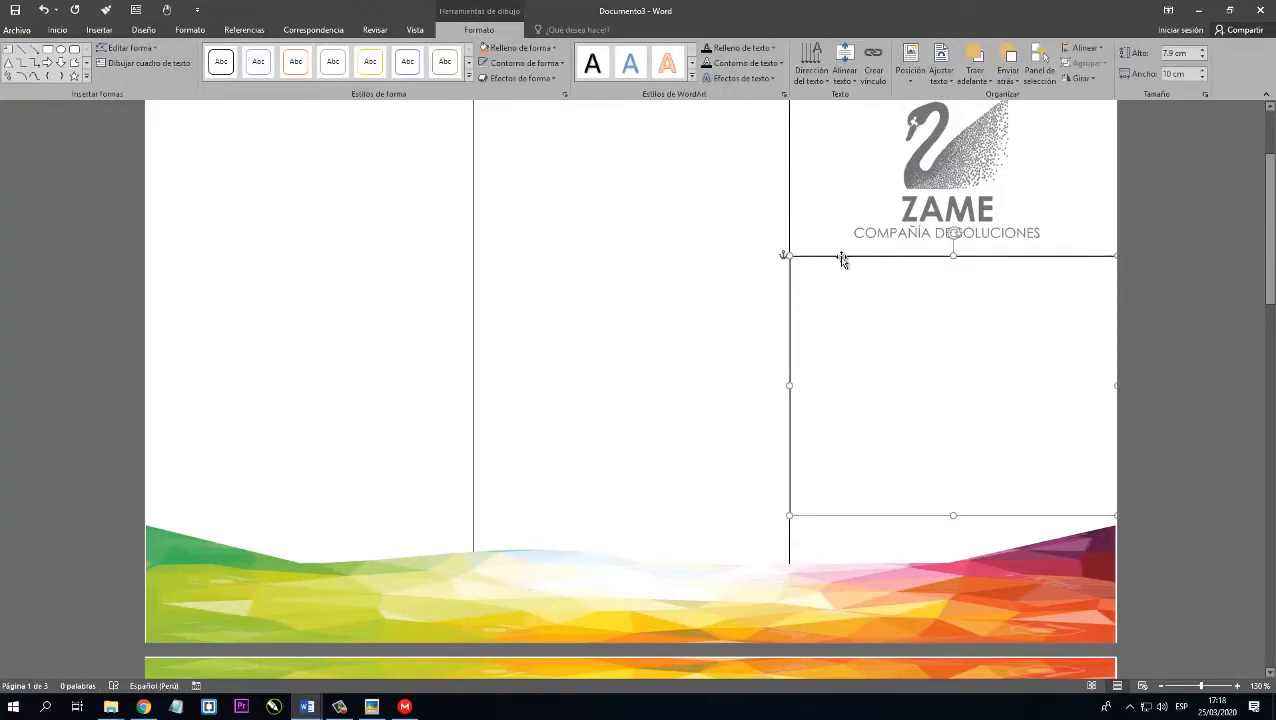
Fill the text box under the logo with the picture file 2.jpg.
left_click(518, 47)
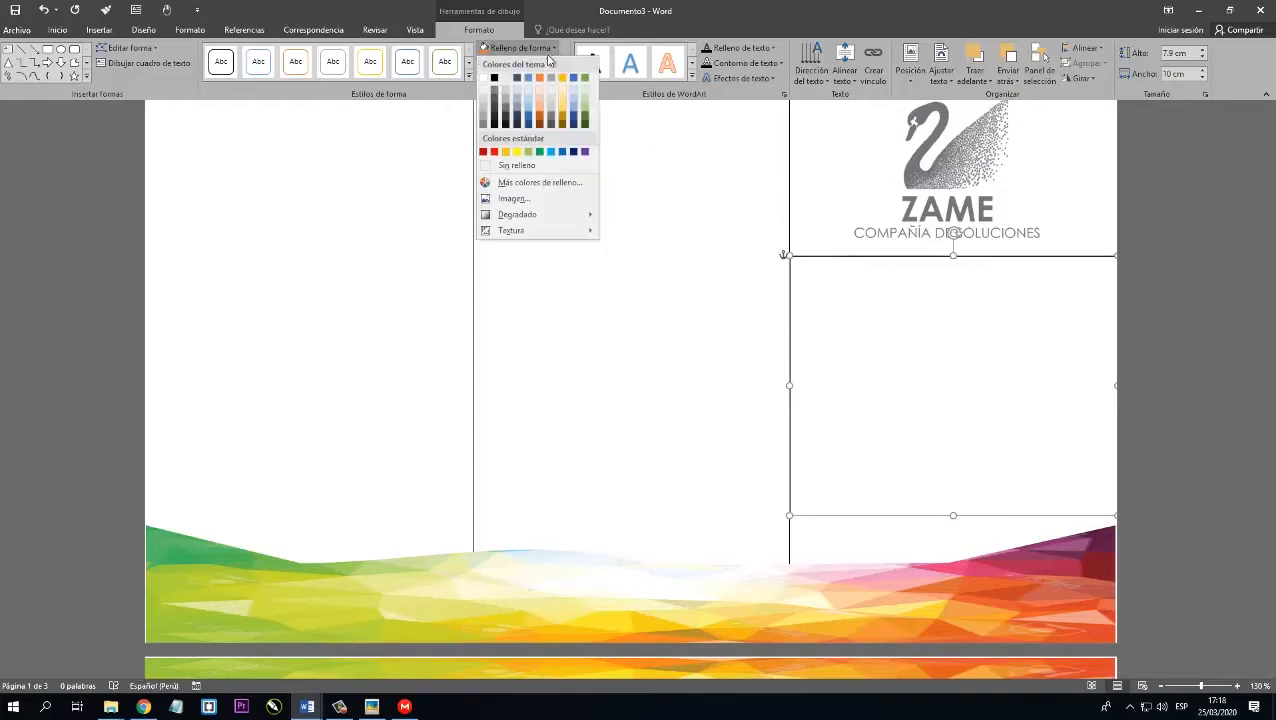
left_click(528, 199)
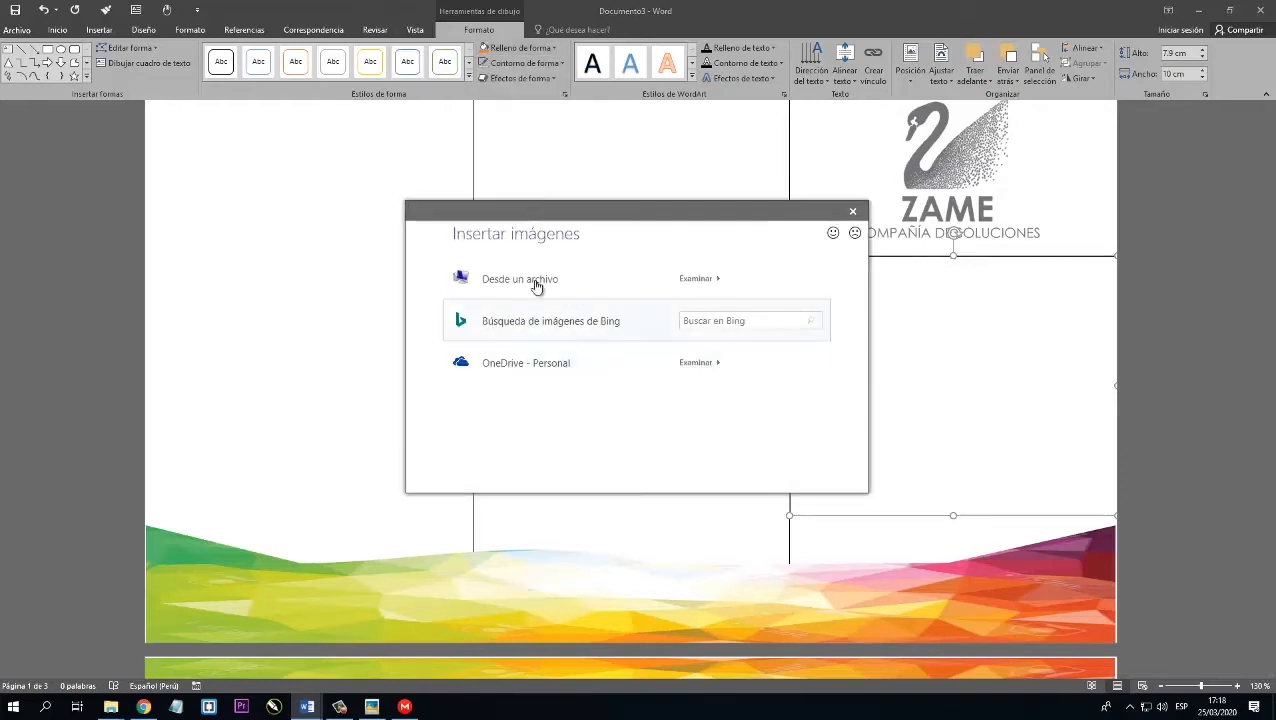
left_click(530, 280)
left_click(299, 110)
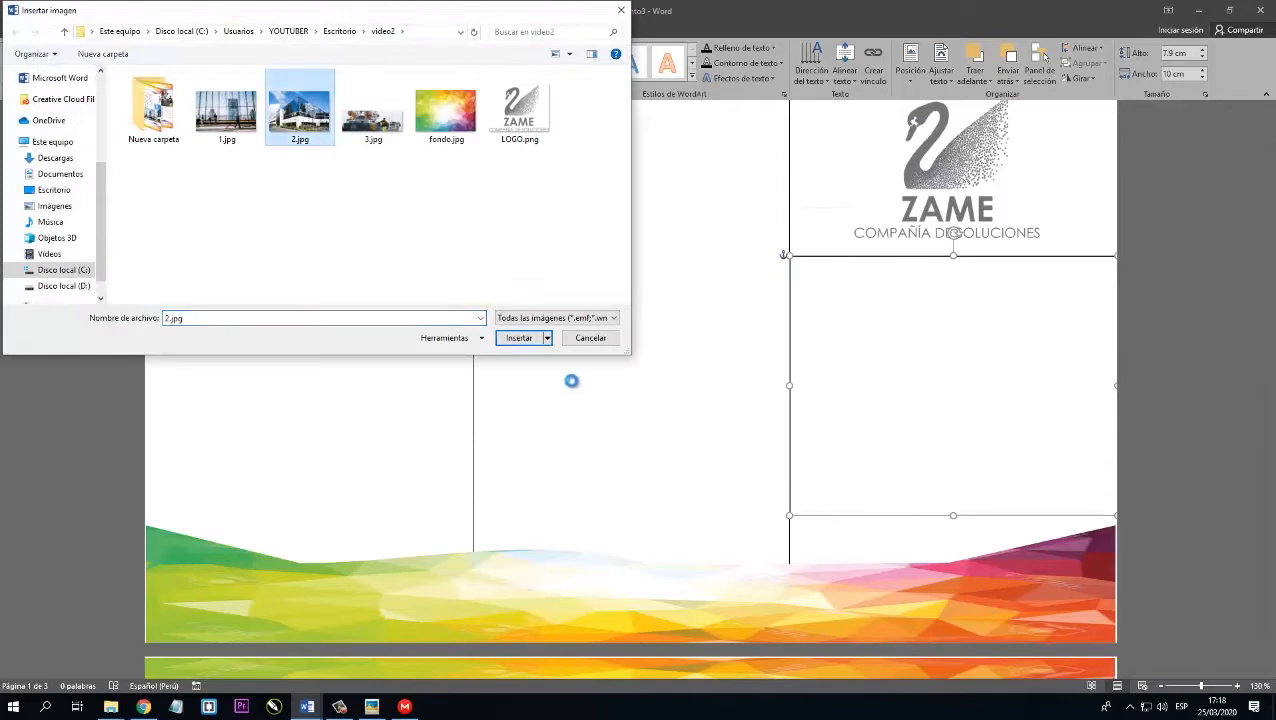
left_click(518, 338)
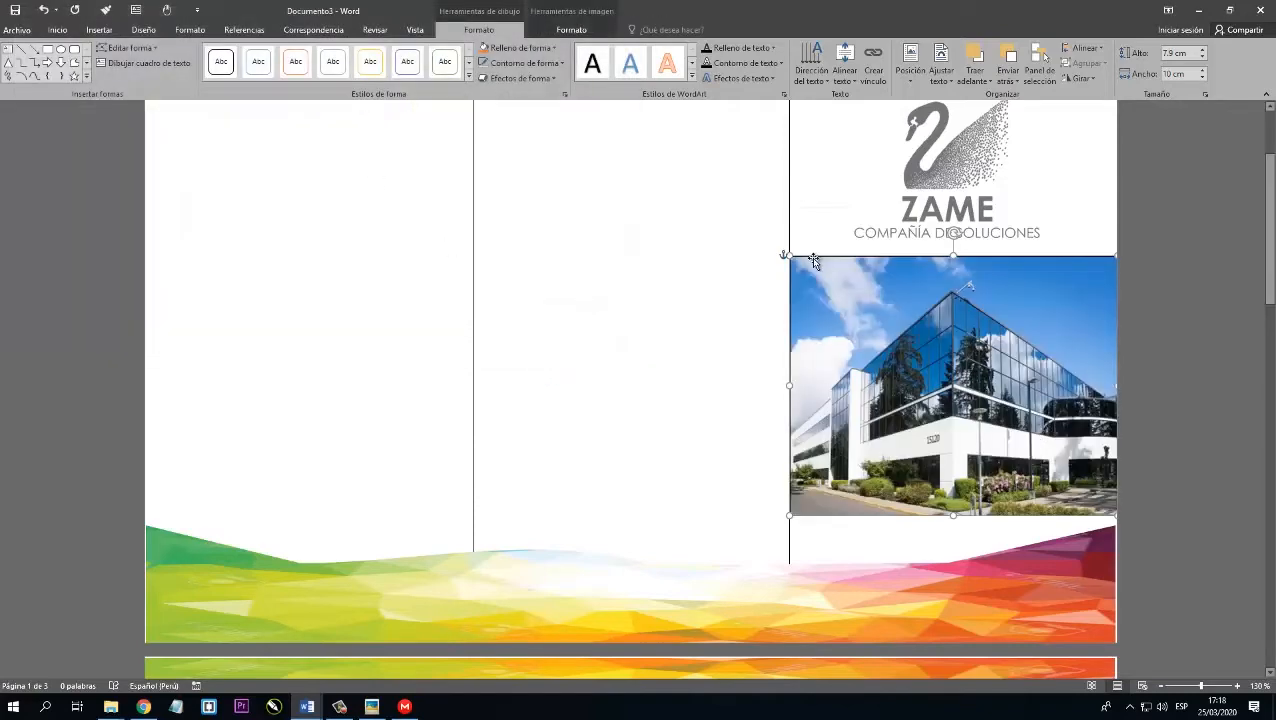
Remove the outline of the building picture box and deselect it.
left_click(522, 63)
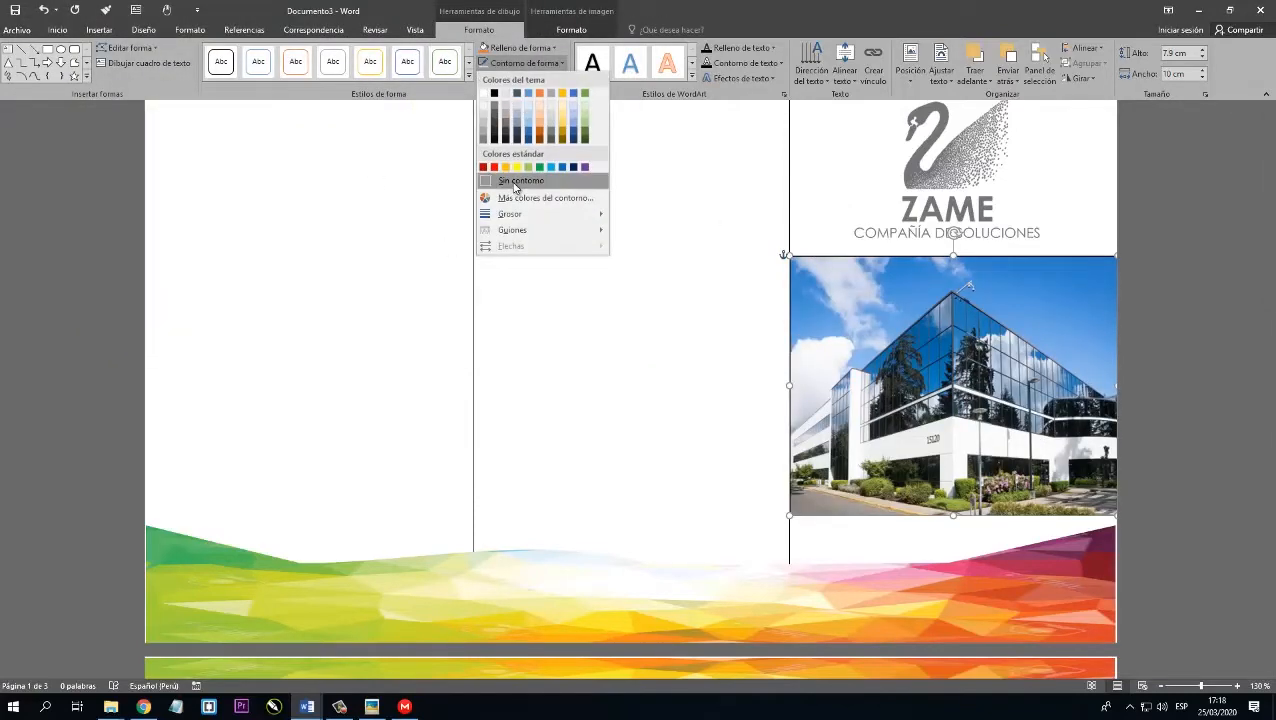
left_click(516, 183)
left_click(493, 359)
Check the logo and building picture on the first page and the empty columns left on both pages.
scroll(493, 359, "up", 2)
scroll(493, 359, "down", 1)
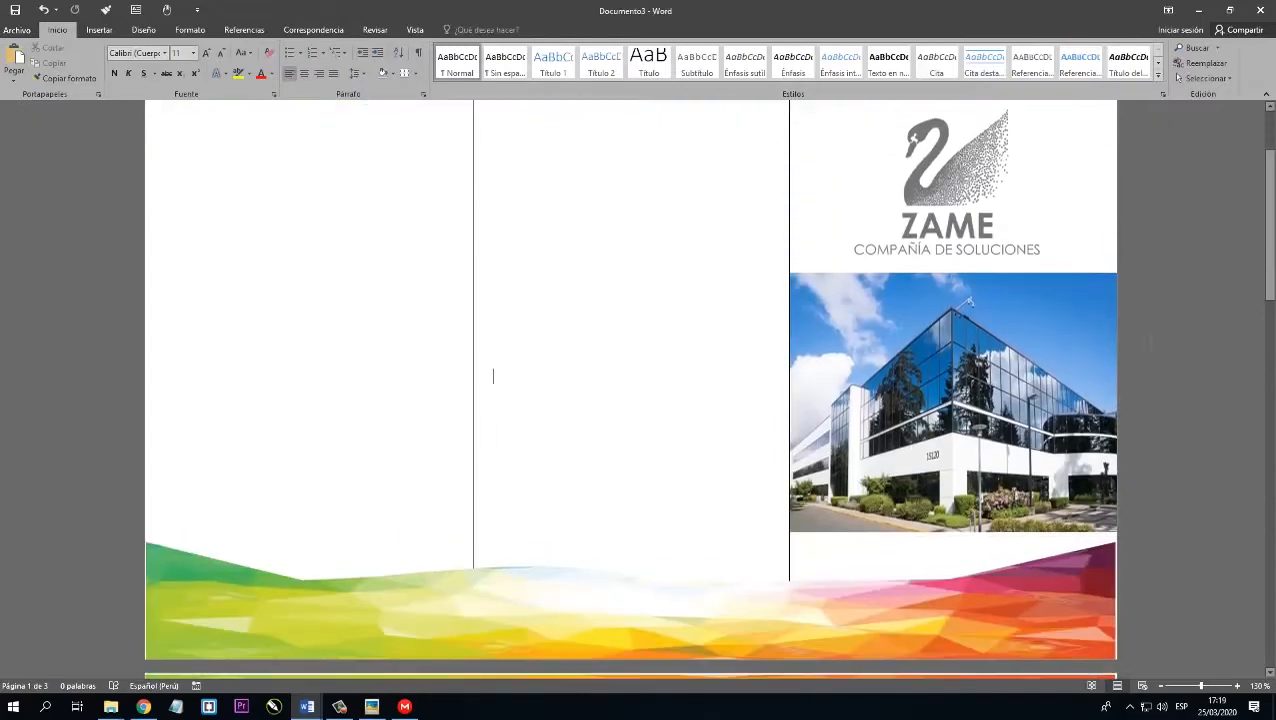
scroll(1141, 330, "down", 1)
scroll(1141, 330, "up", 2)
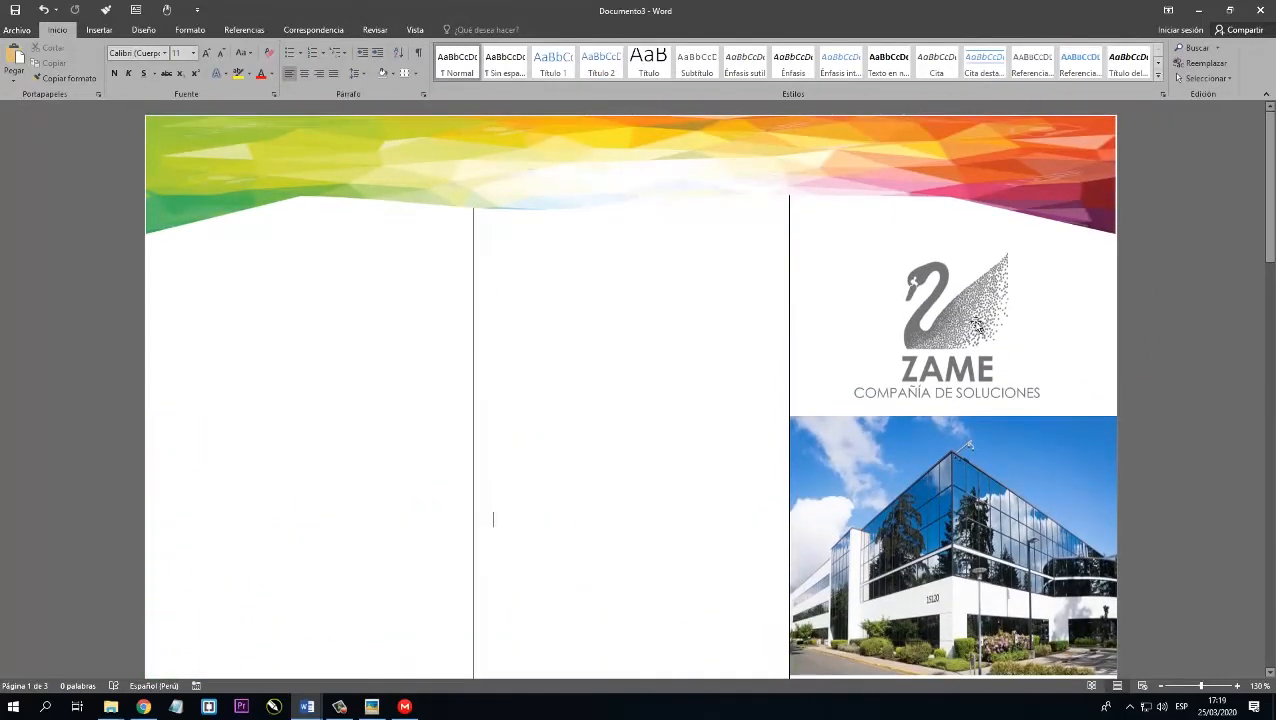
scroll(1003, 330, "down", 5)
scroll(1010, 322, "up", 3)
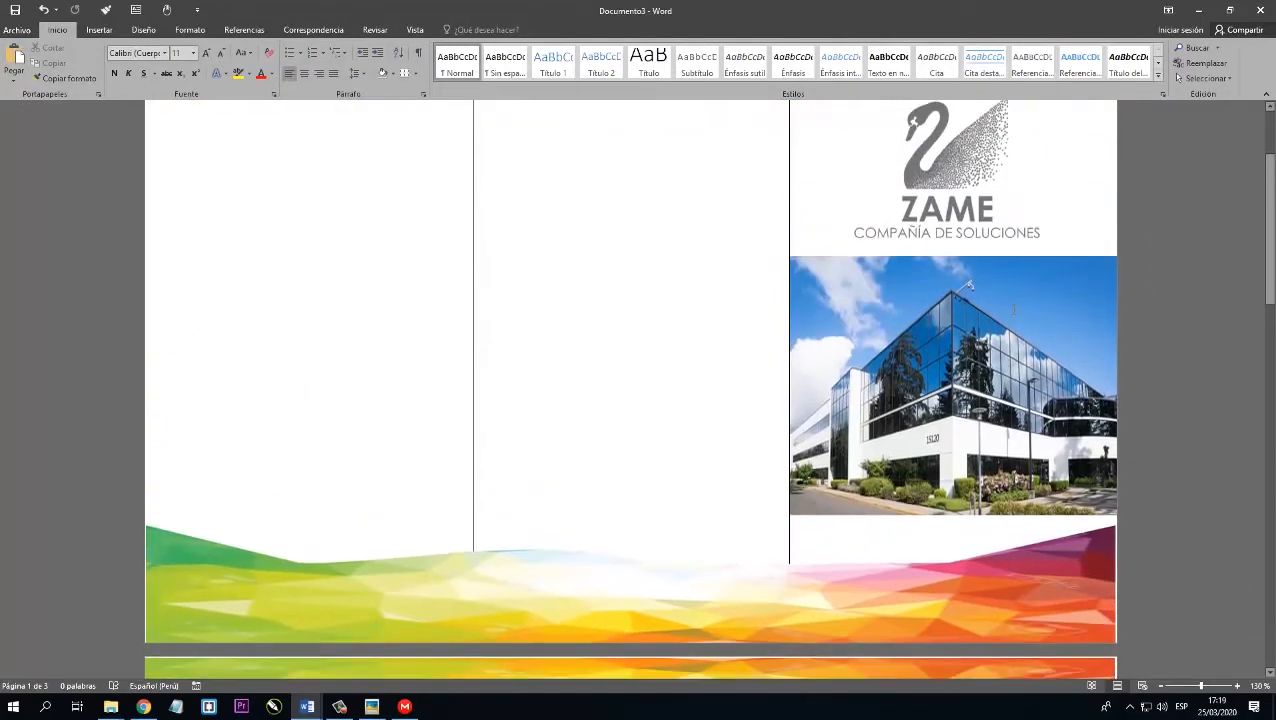
scroll(1017, 315, "down", 3)
scroll(755, 419, "down", 5)
scroll(598, 333, "up", 3)
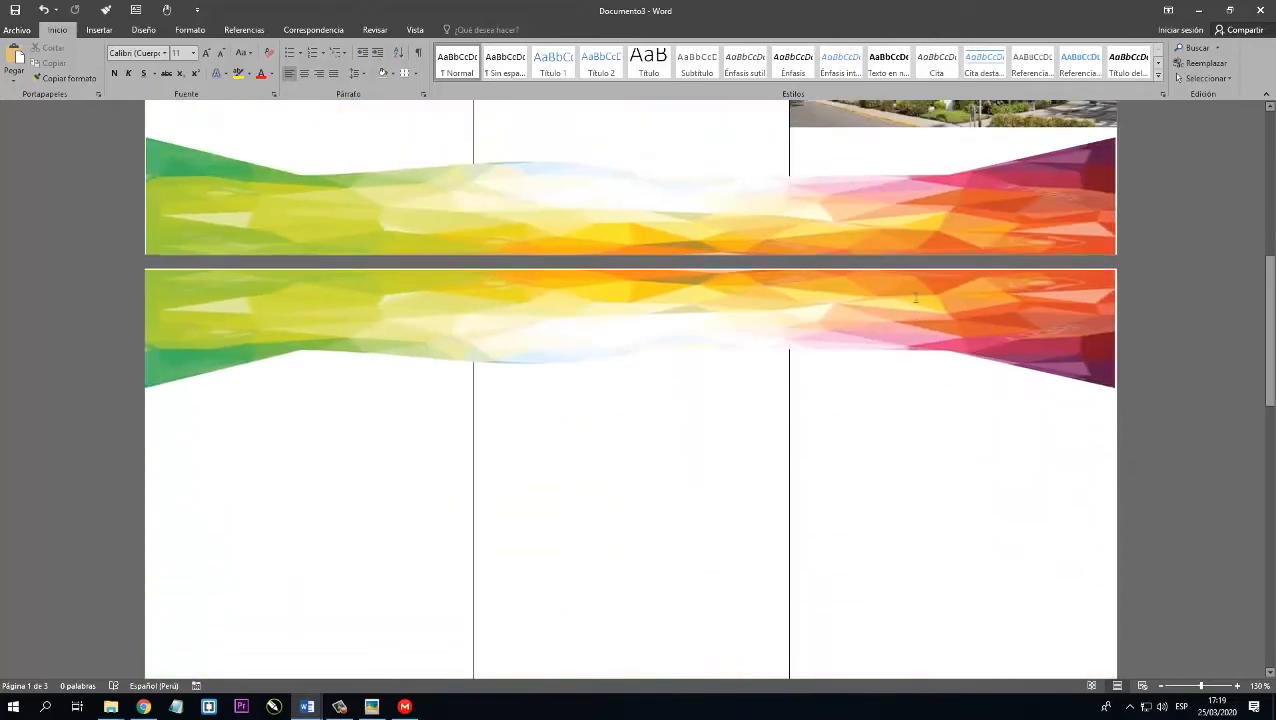
scroll(780, 394, "up", 10)
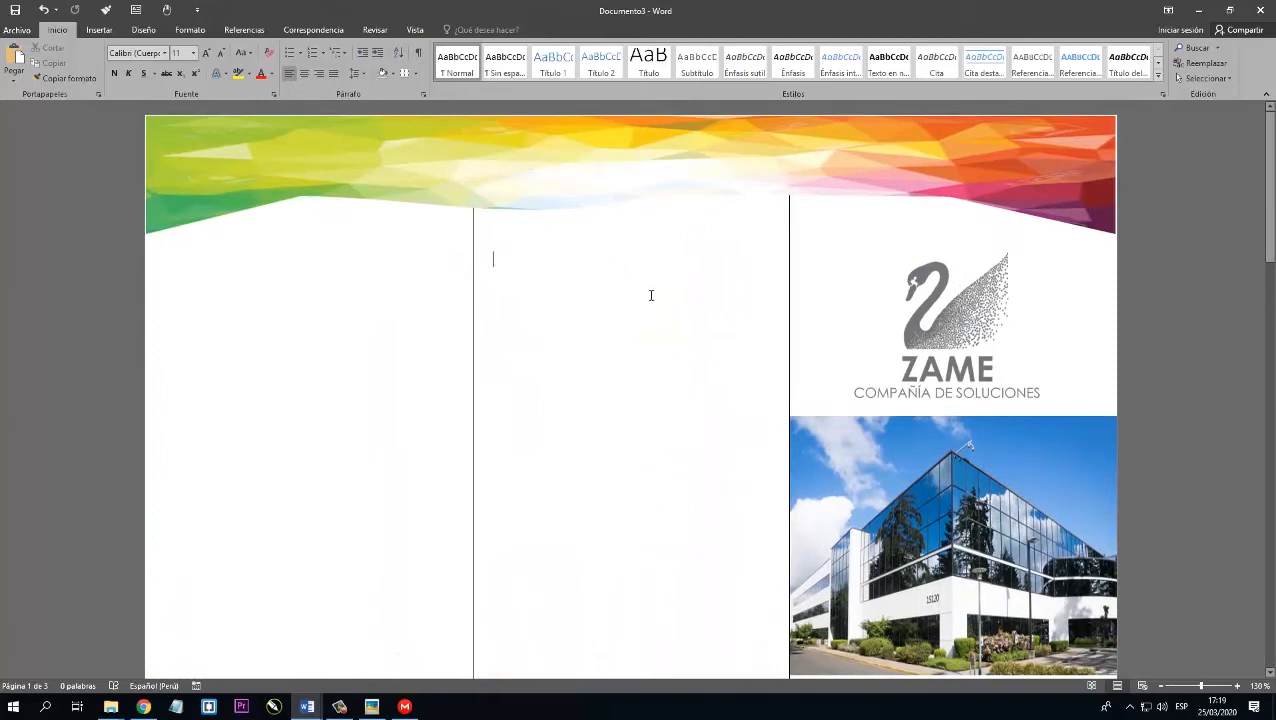
scroll(651, 295, "down", 10)
scroll(473, 393, "up", 10)
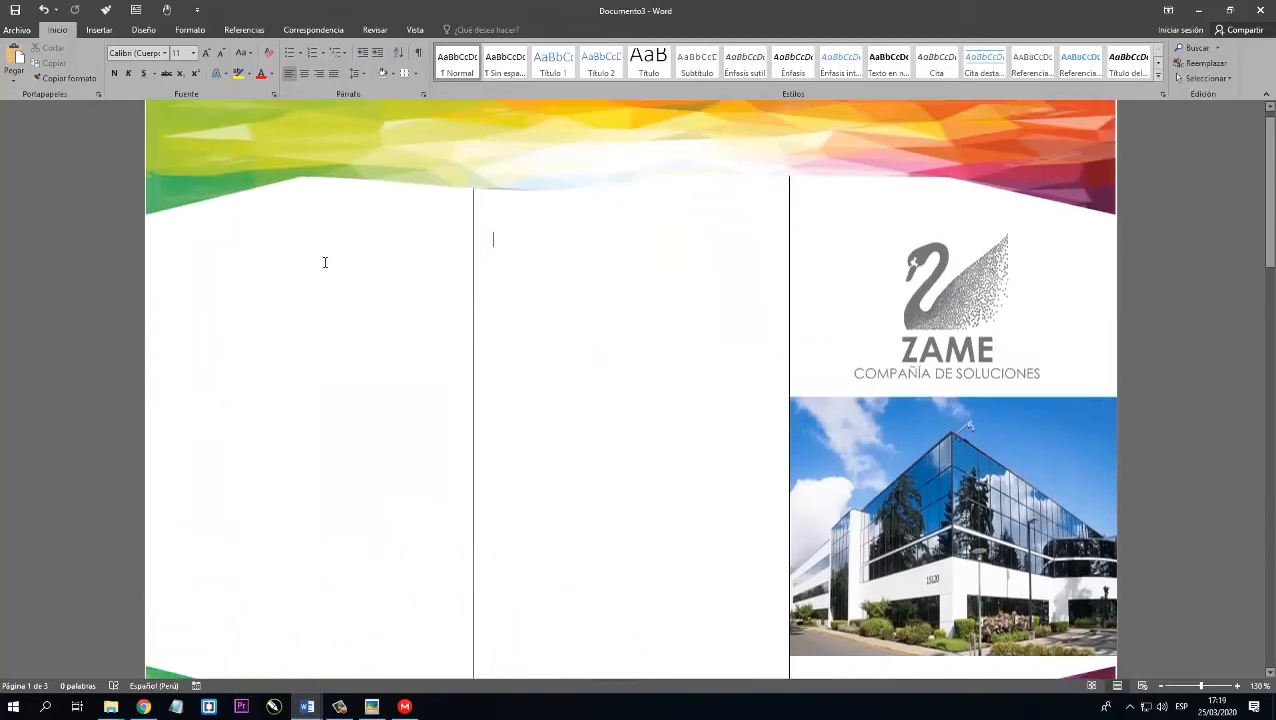
scroll(290, 265, "up", 1)
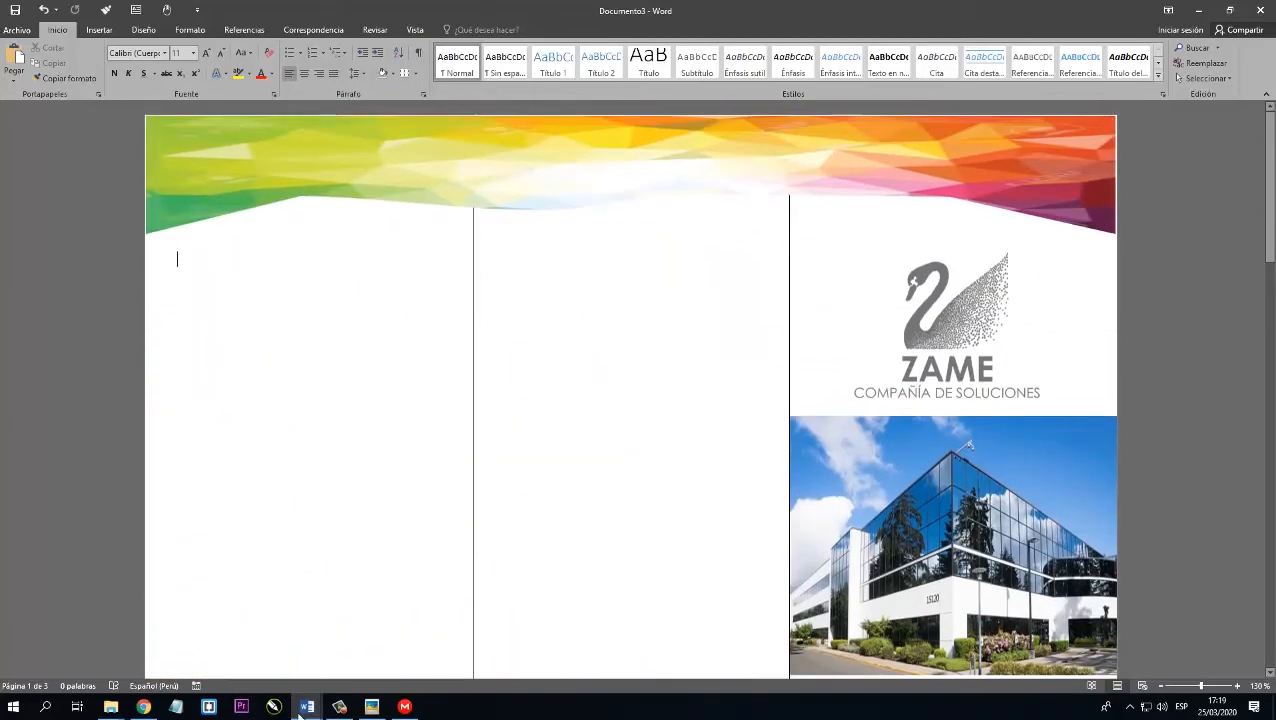
Switch to secciones.docx and copy the section 5 text, from PRINCIPIOS FUNDAMENTALES through the ÉTICA Y VALORES paragraph.
mouse_move(300, 714)
left_click(290, 630)
scroll(400, 480, "up", 10)
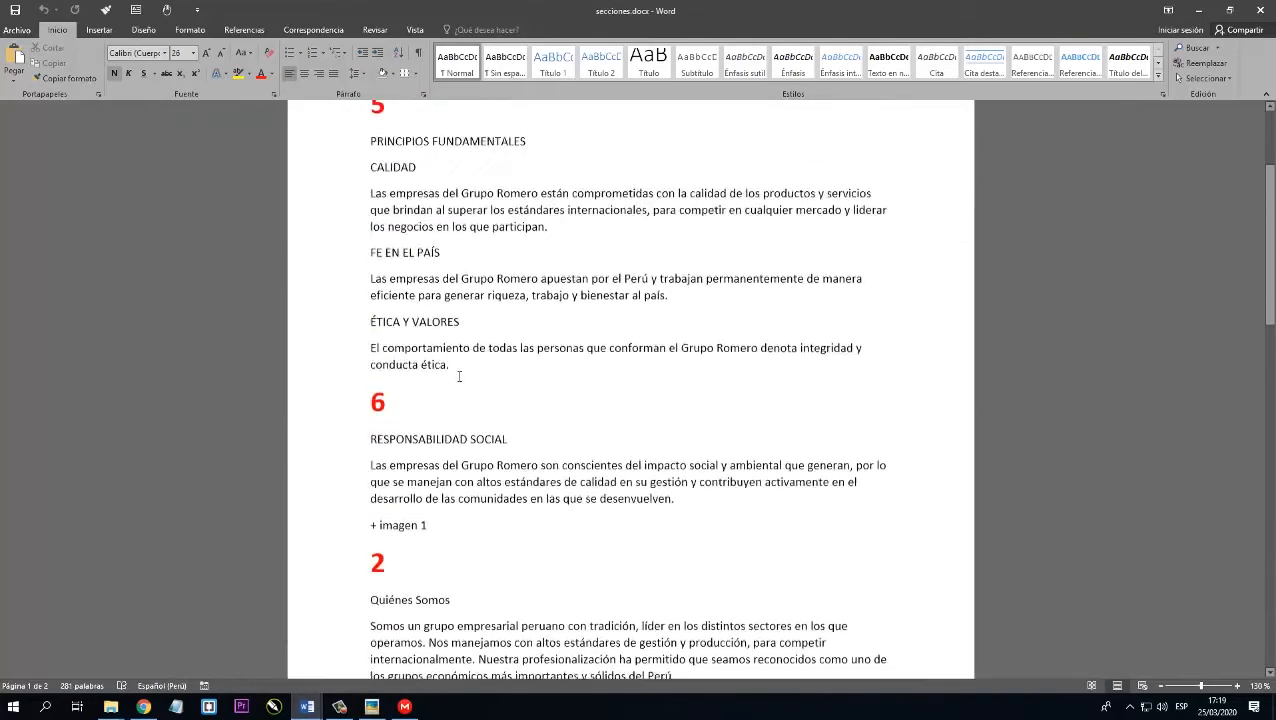
scroll(459, 376, "up", 3)
left_click_drag(356, 293, 521, 515)
key("ctrl+c")
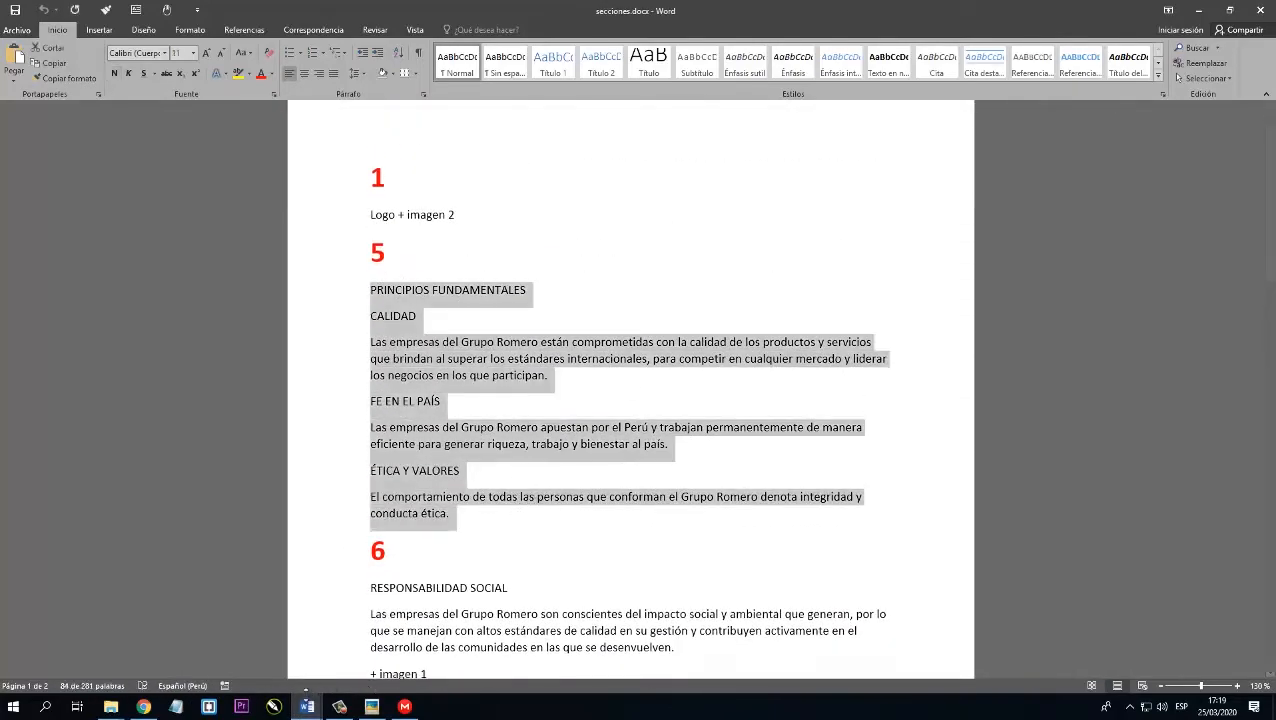
Return to the brochure Documento3 and paste the section 5 text without formatting in the first page's first column.
left_click(306, 705)
left_click(398, 645)
right_click(216, 263)
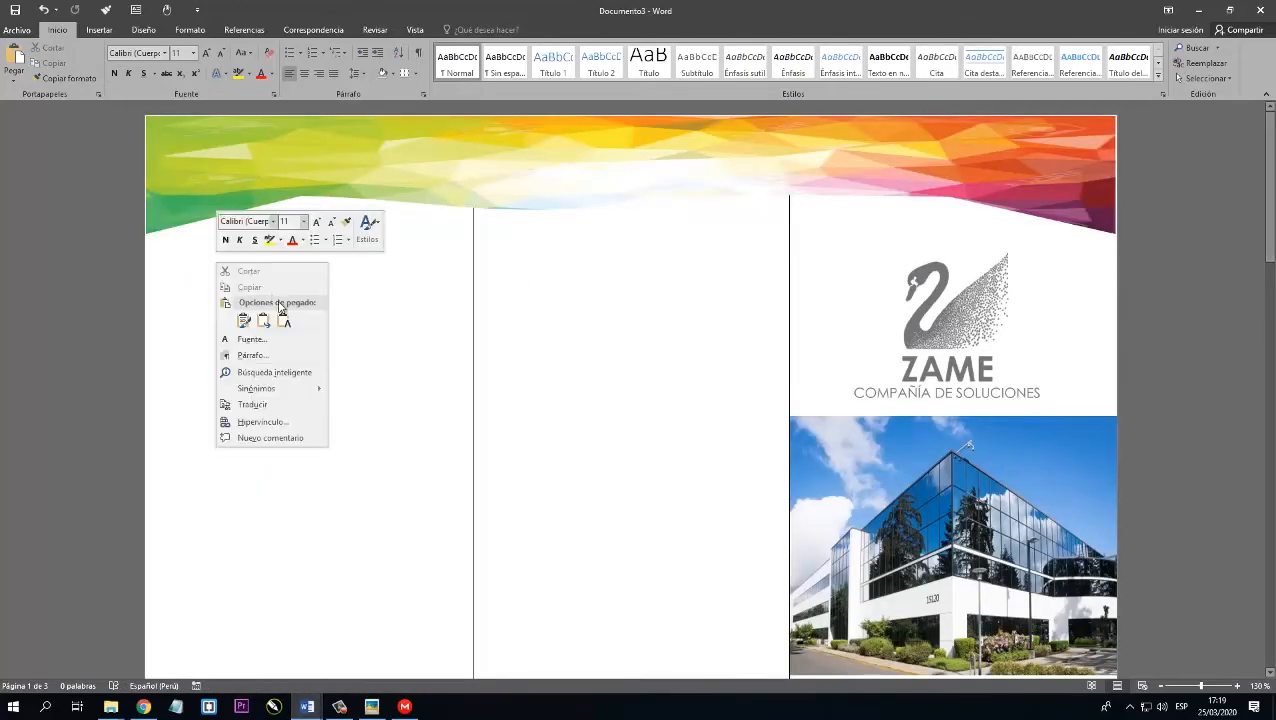
left_click(284, 320)
Format all the document's text in Century Gothic, size 10, with justified alignment.
key("ctrl+e")
left_click(138, 55)
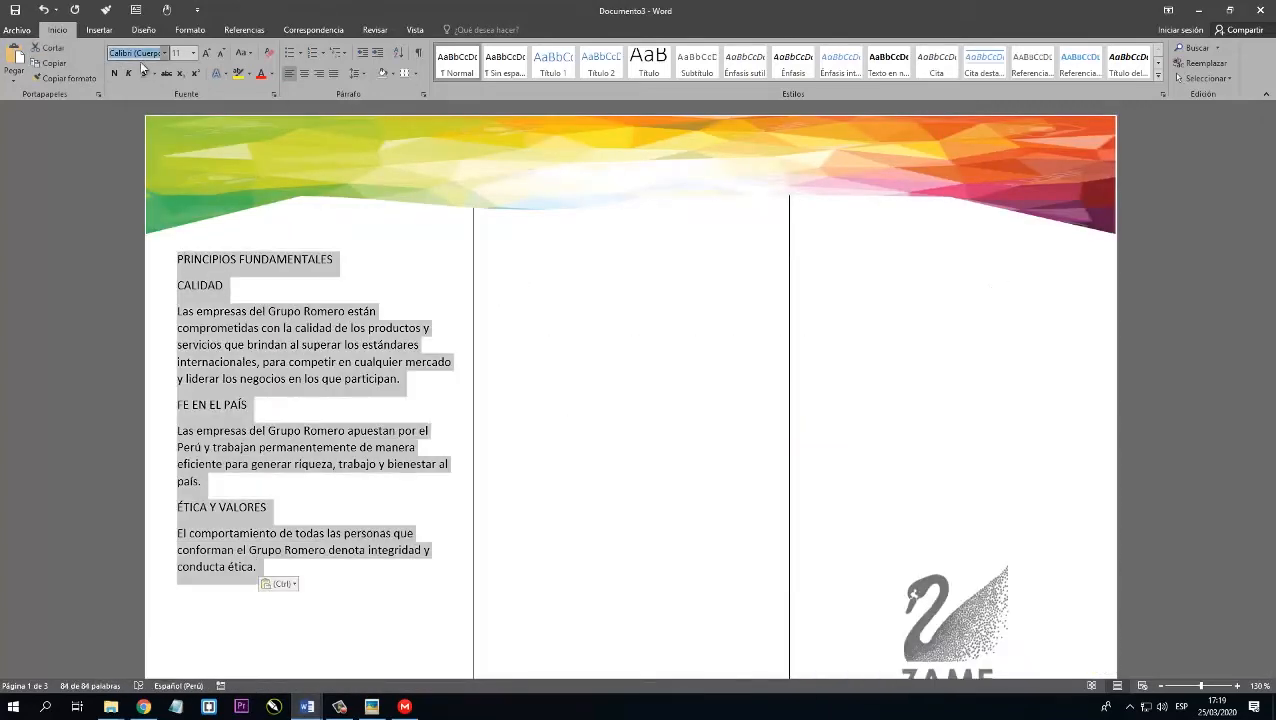
type("Century Gothic")
key("Return")
left_click(221, 54)
left_click(333, 74)
left_click(377, 309)
Centre the heading PRINCIPIOS FUNDAMENTALES in the first column.
scroll(347, 259, "down", 2)
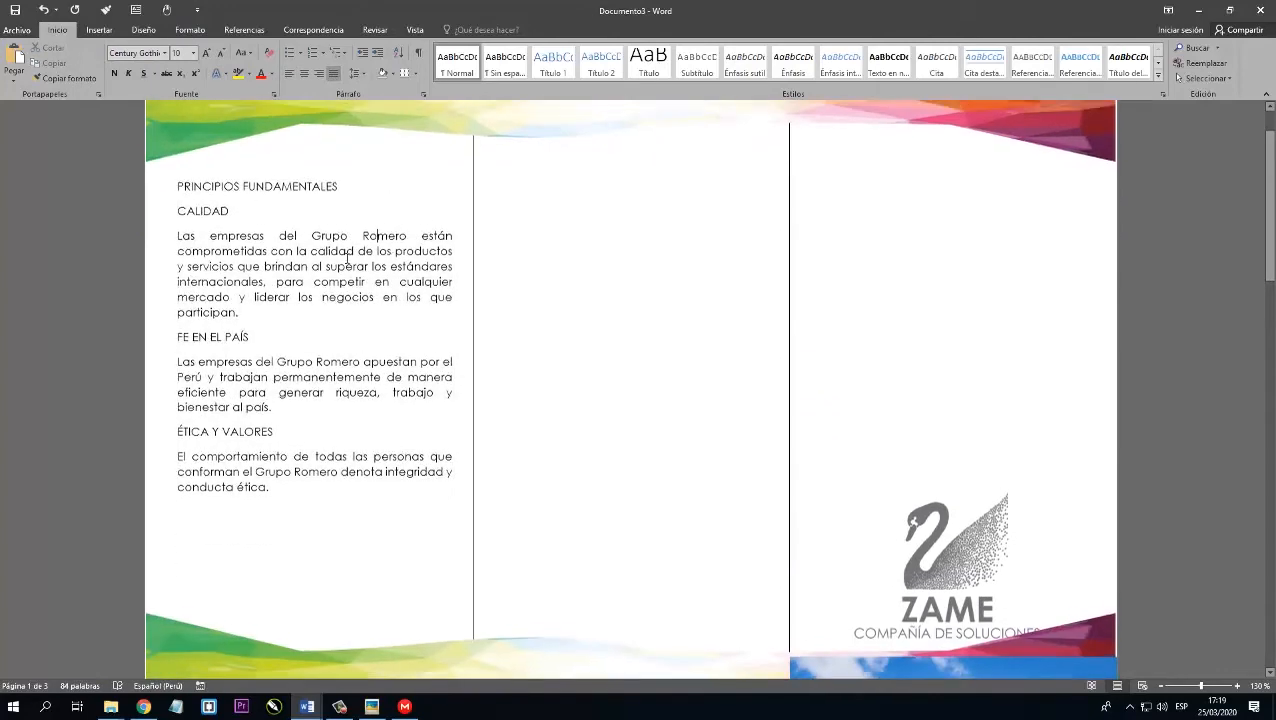
left_click(140, 178)
key("ctrl+e")
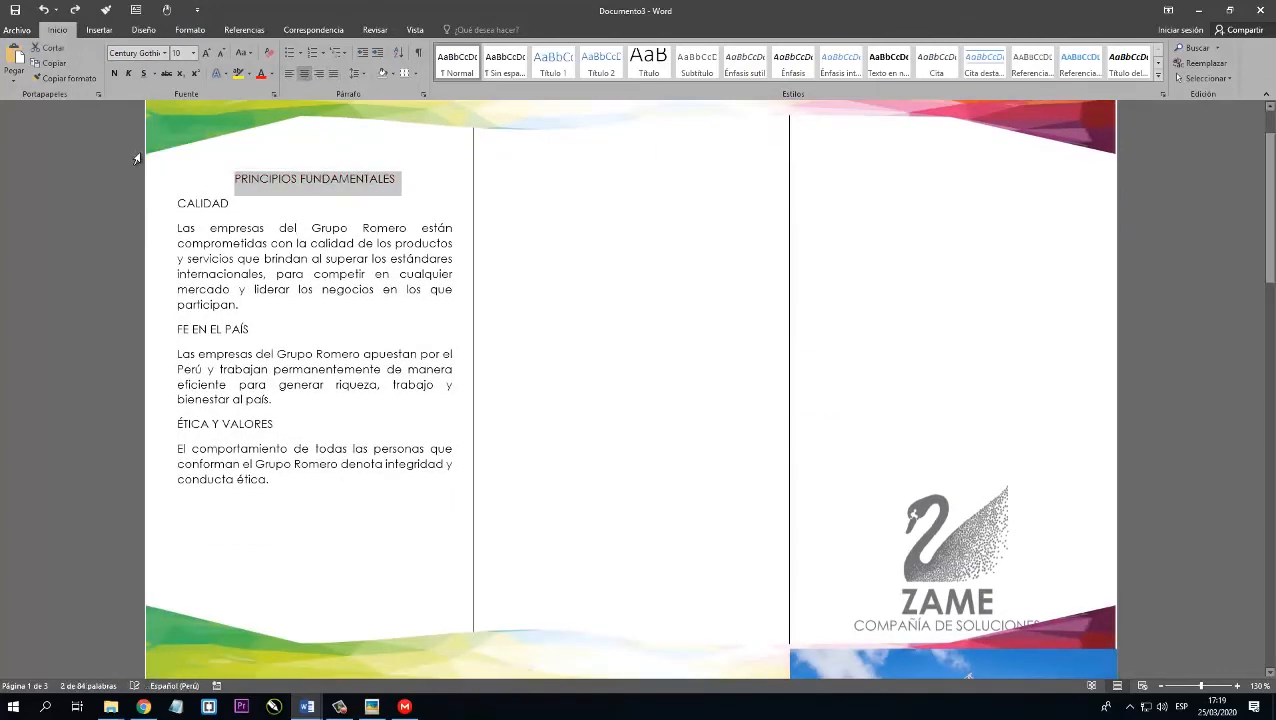
Make the heading PRINCIPIOS FUNDAMENTALES bold and red.
key("ctrl+t")
left_click(304, 74)
left_click(261, 74)
key("ctrl+n")
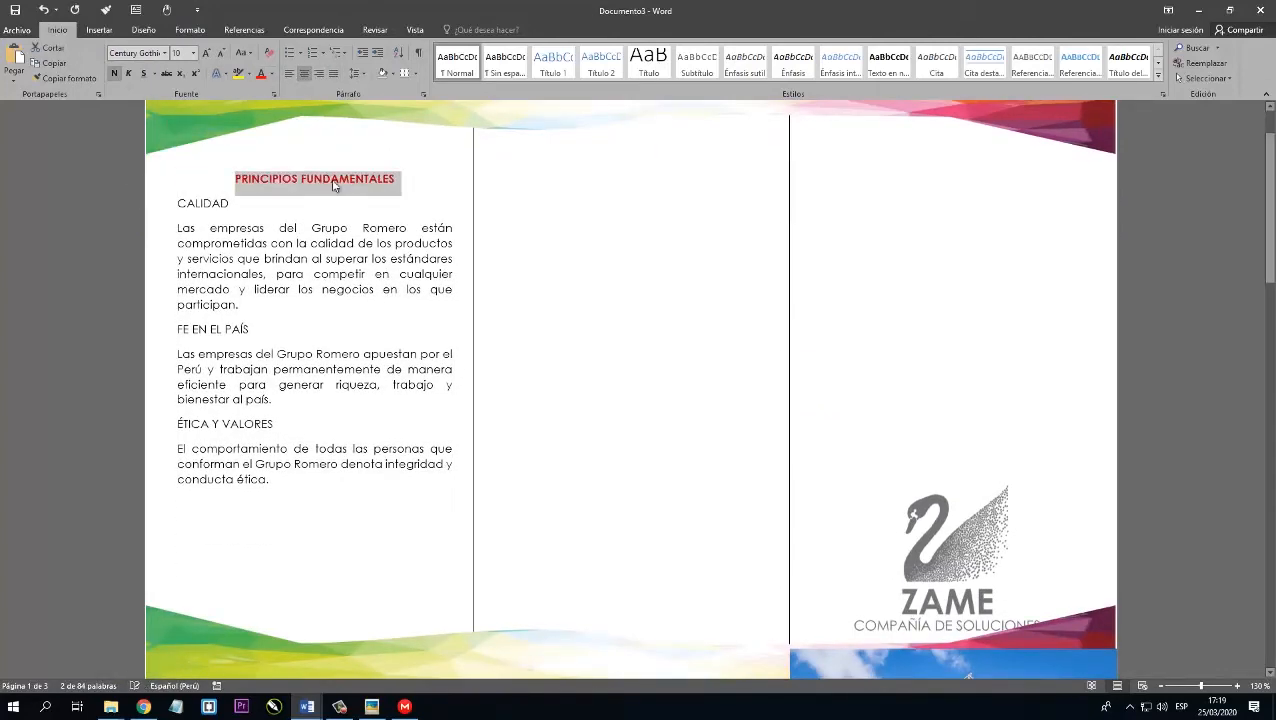
left_click(338, 185)
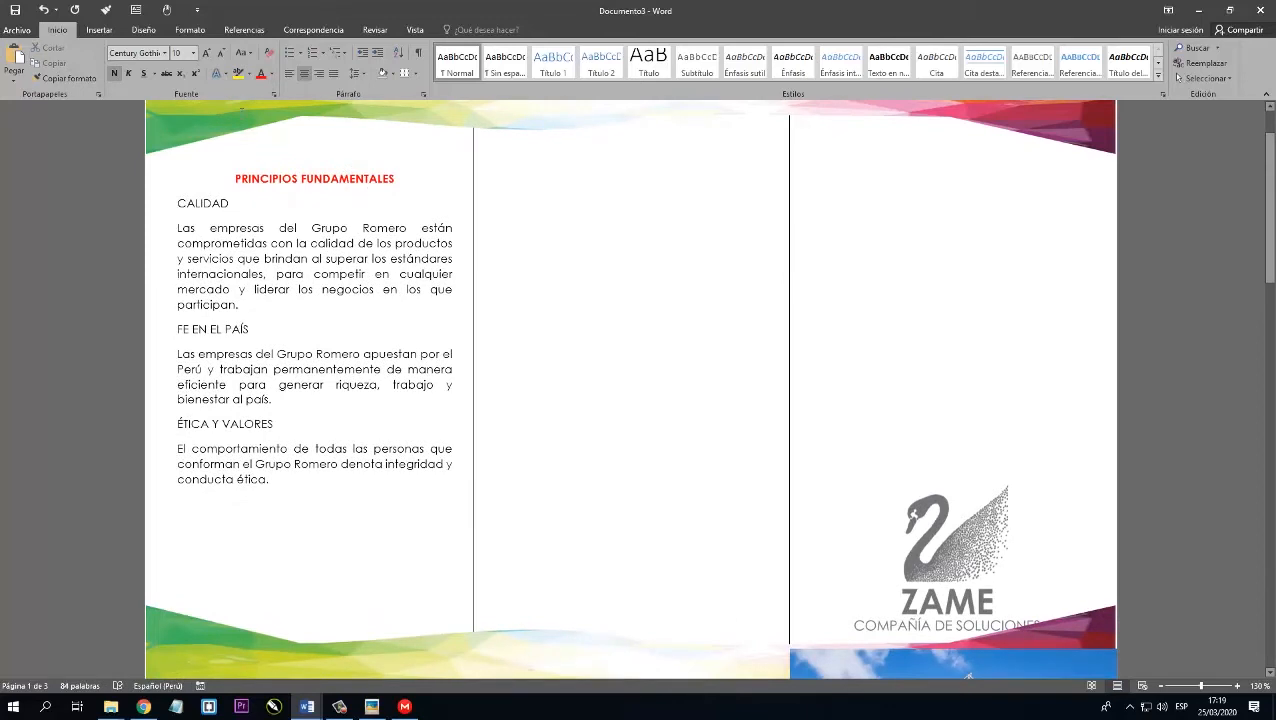
Draw a text box about 11.05 cm high and 9.08 cm wide over the first column's text and remove its fill.
left_click(99, 29)
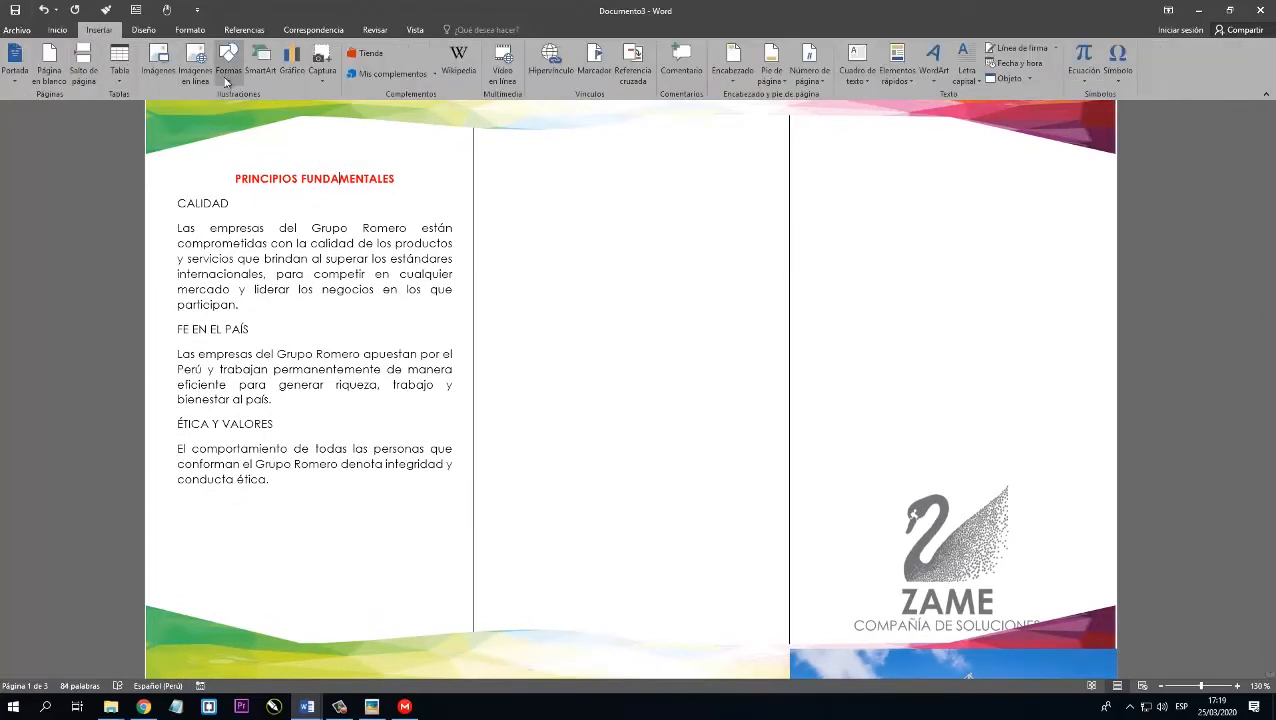
left_click(227, 70)
left_click(223, 109)
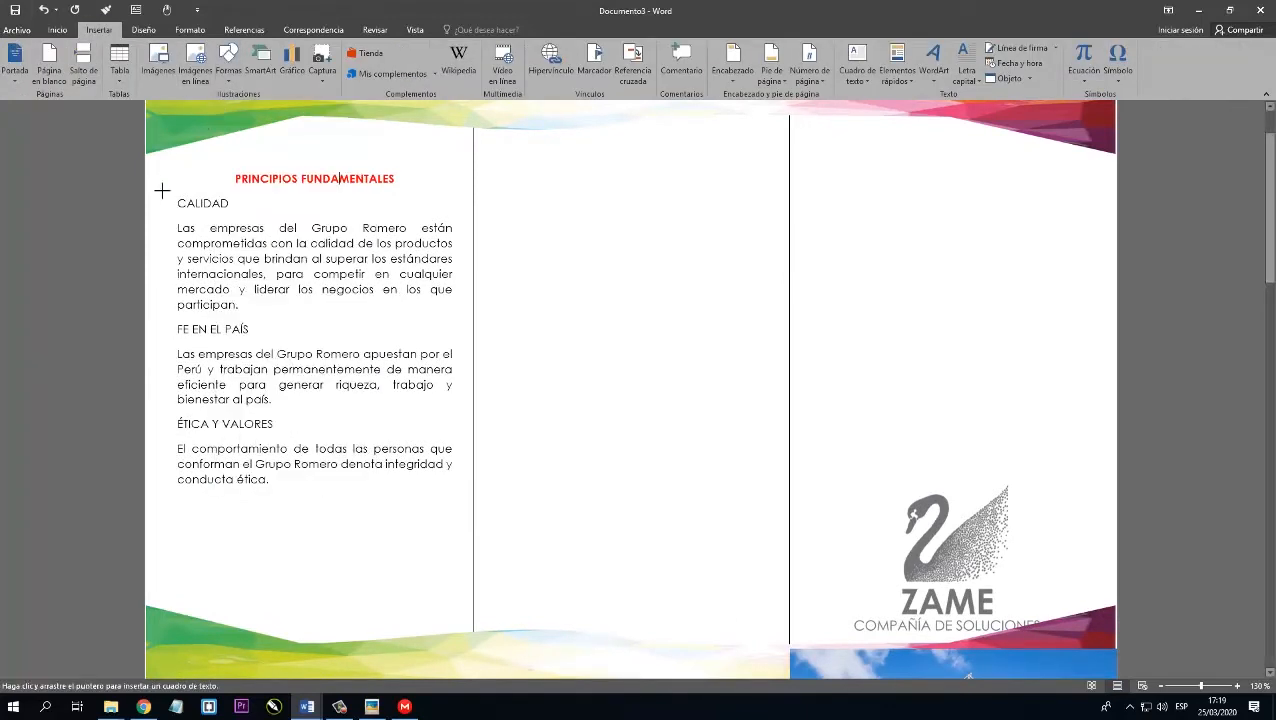
mouse_move(166, 175)
left_mouse_down()
mouse_move(450, 501)
mouse_move(463, 537)
left_mouse_up()
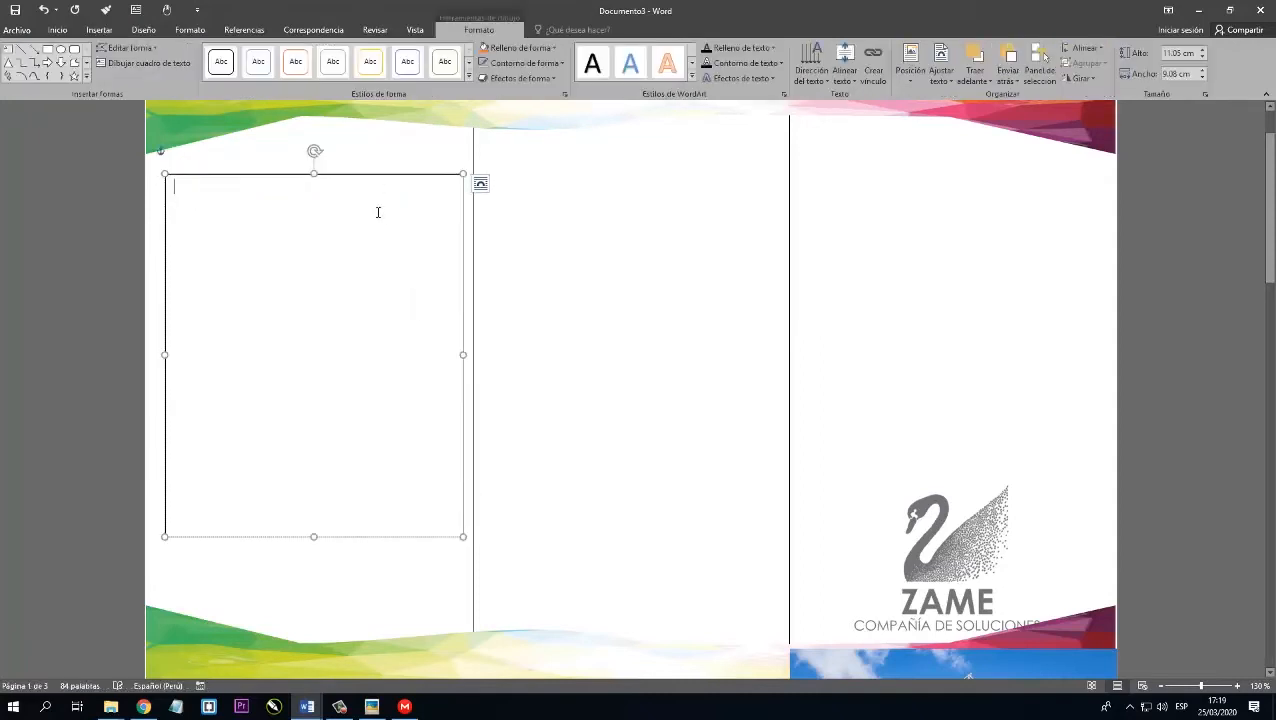
left_click(524, 48)
left_click(533, 168)
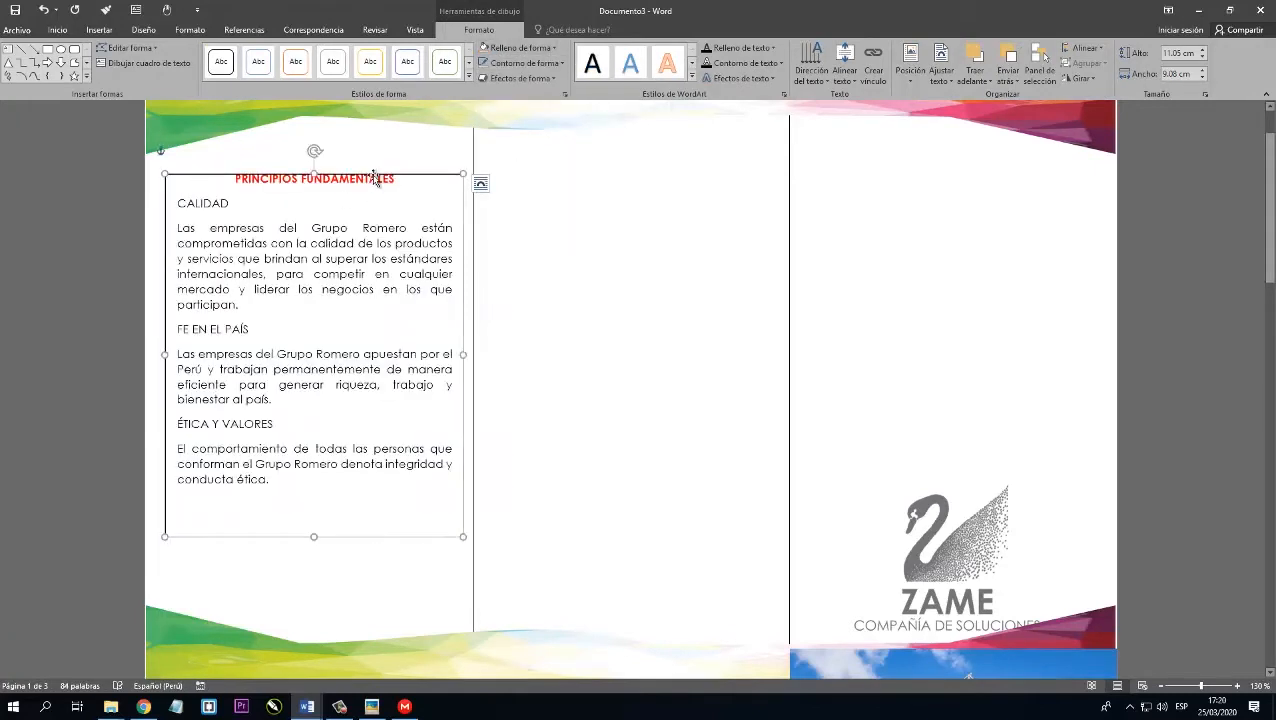
Give the text box a thicker red outline with a dotted dash style.
left_click(524, 63)
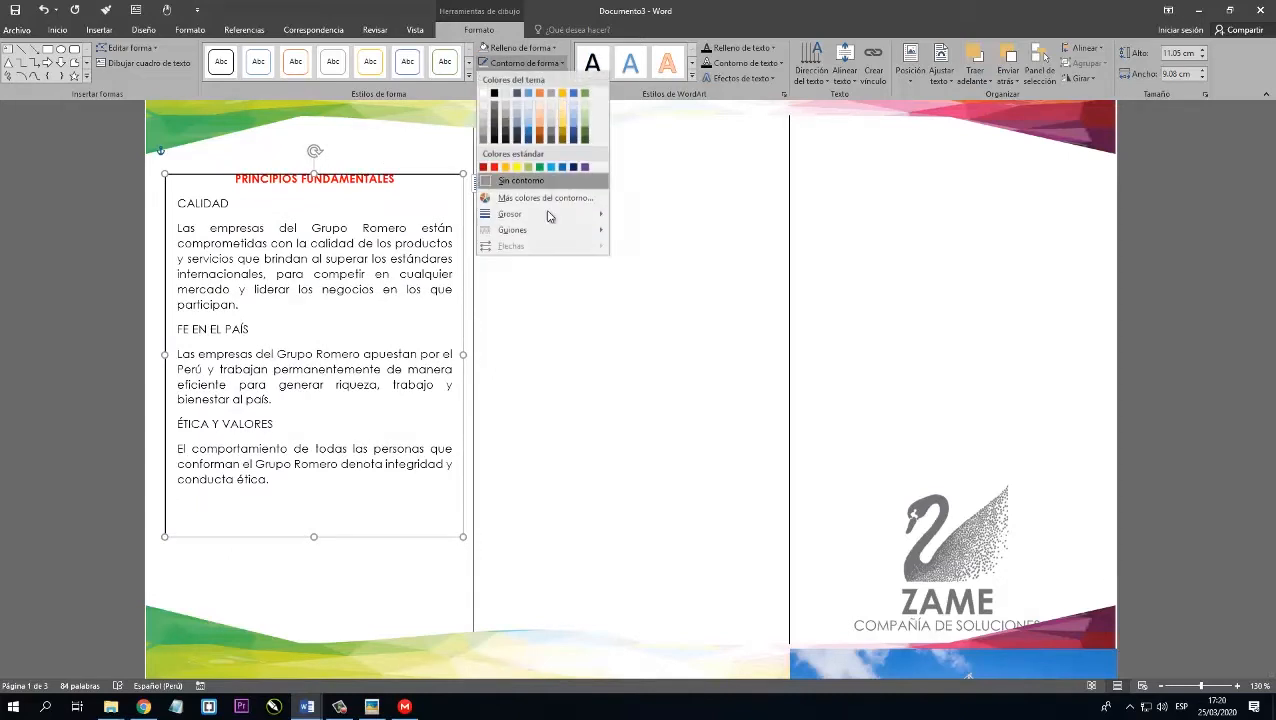
mouse_move(550, 214)
left_click(676, 291)
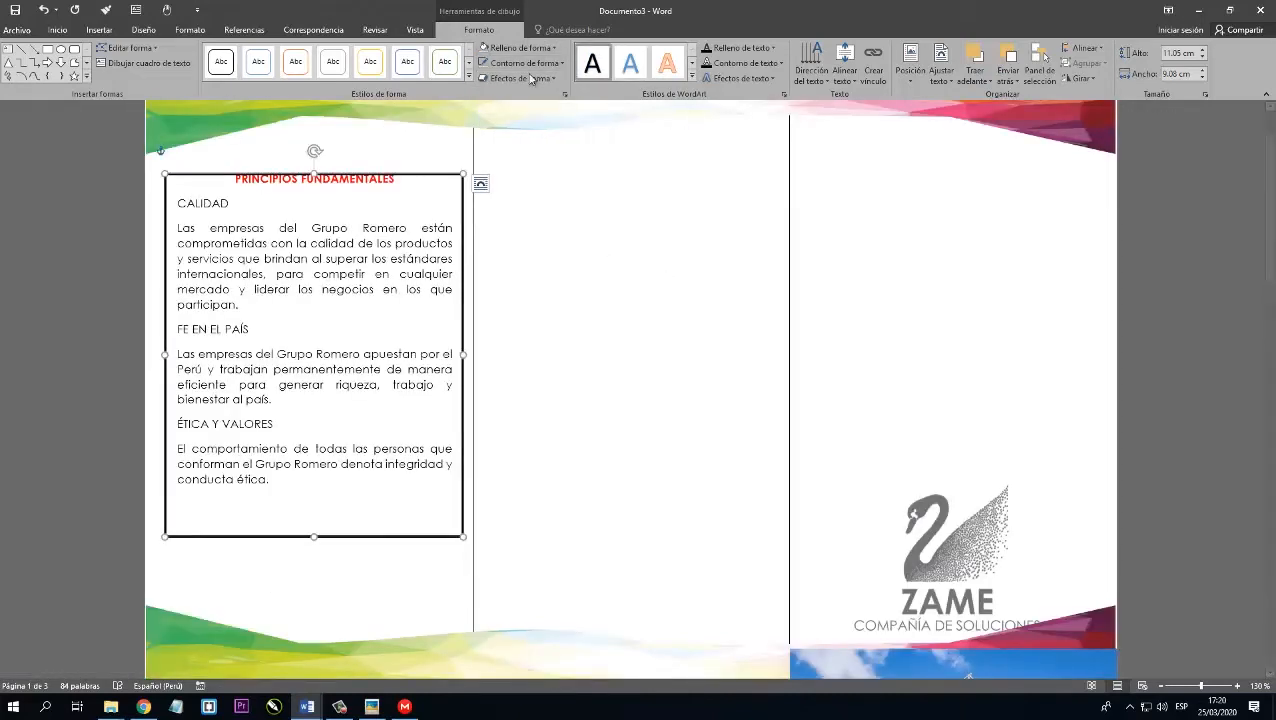
left_click(533, 66)
left_click(497, 167)
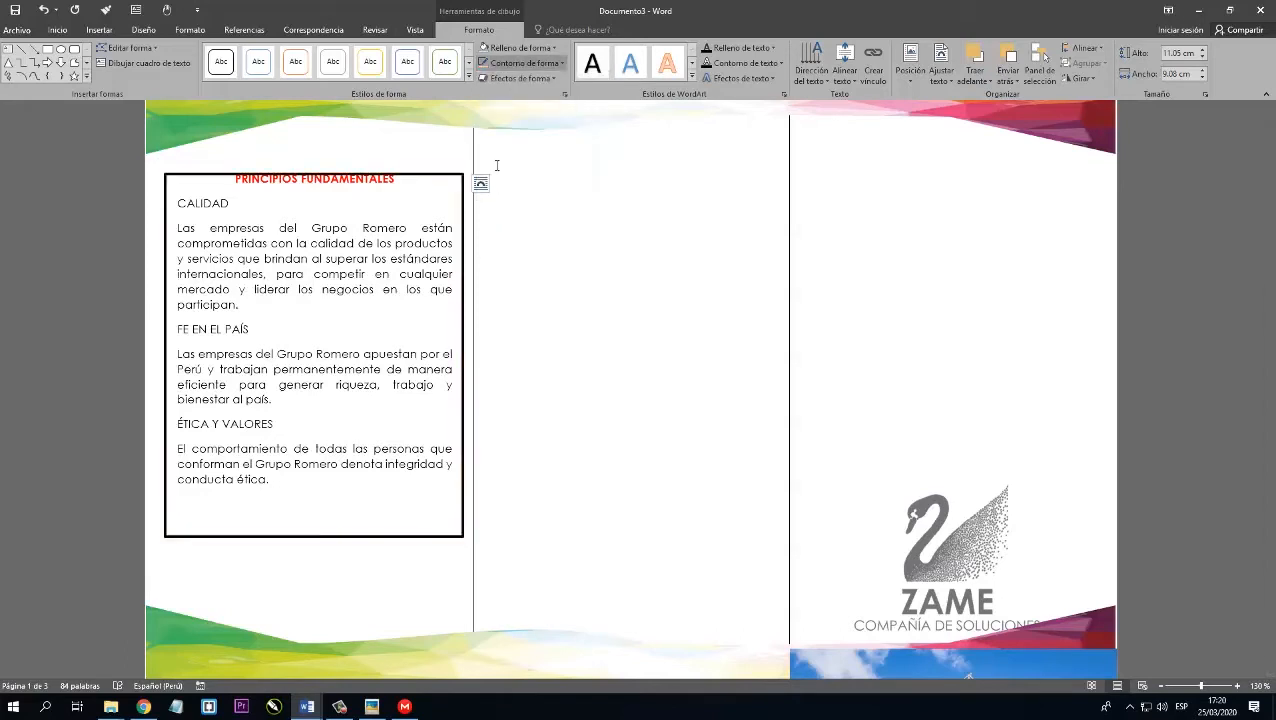
left_click(533, 66)
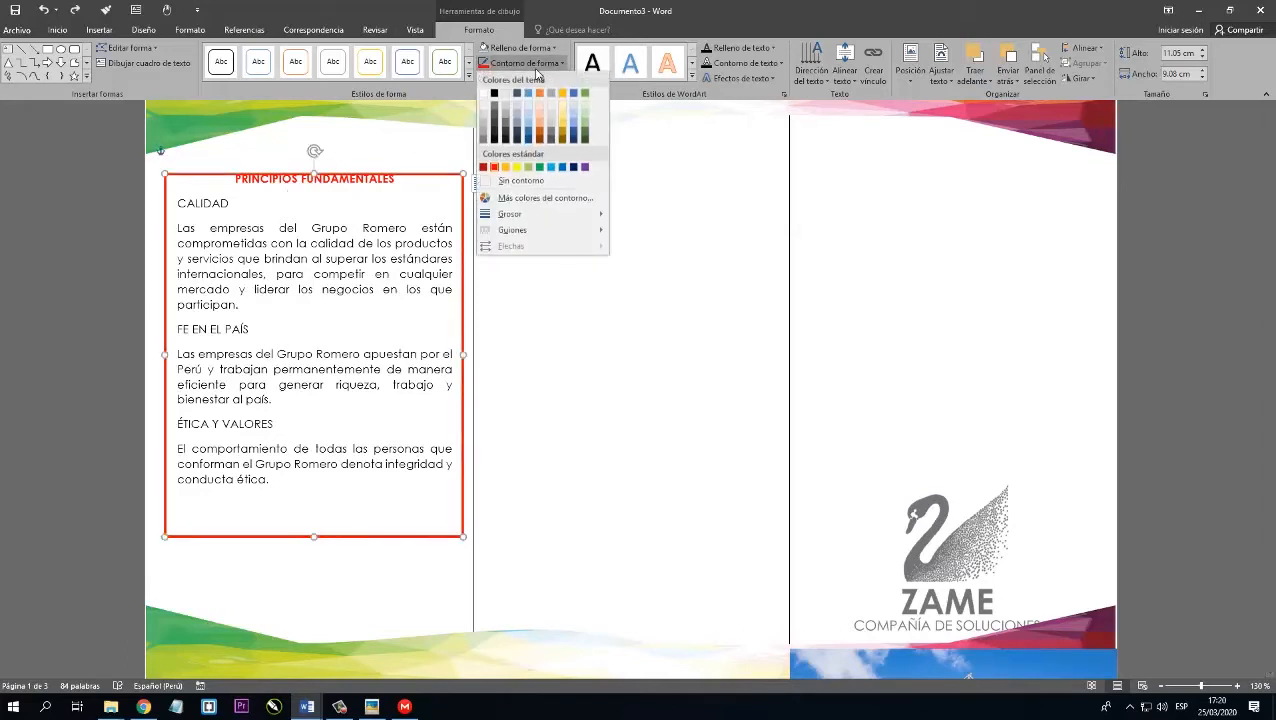
mouse_move(535, 232)
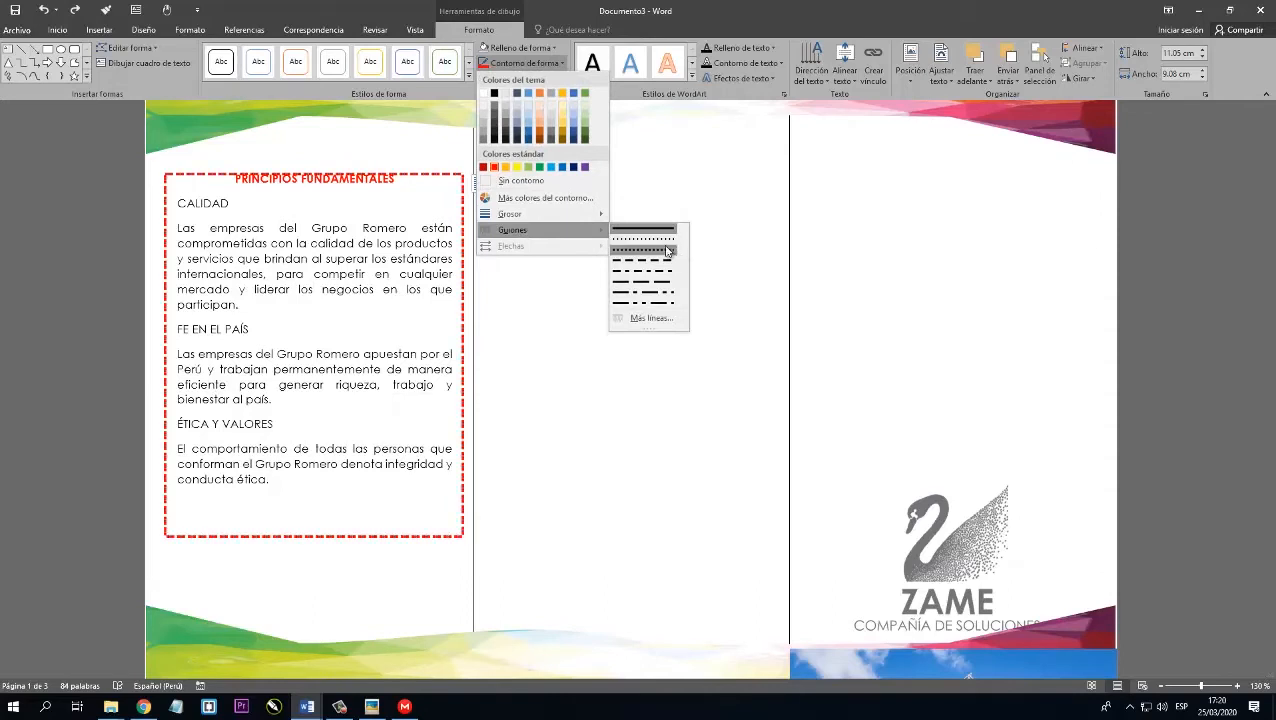
left_click(640, 243)
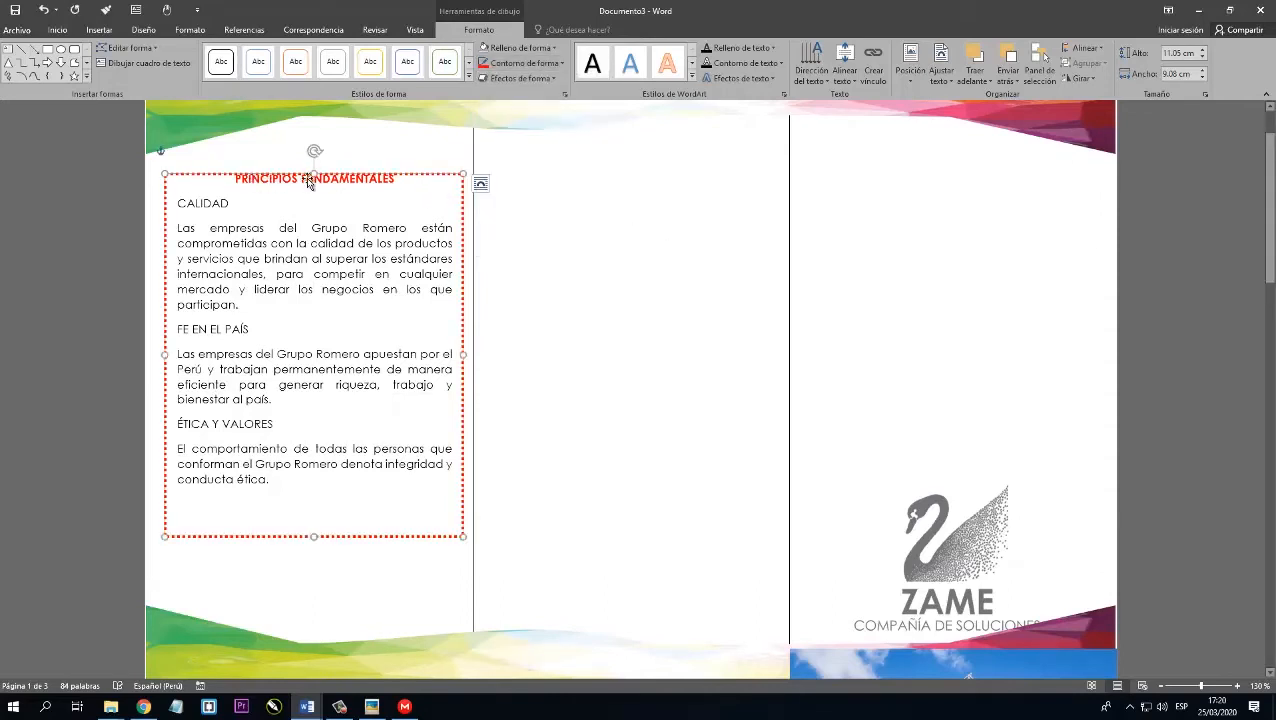
Lower the frame's top edge to the heading line, making it 10.88 cm high, and add an edit point on each side of the heading.
left_click(1212, 686)
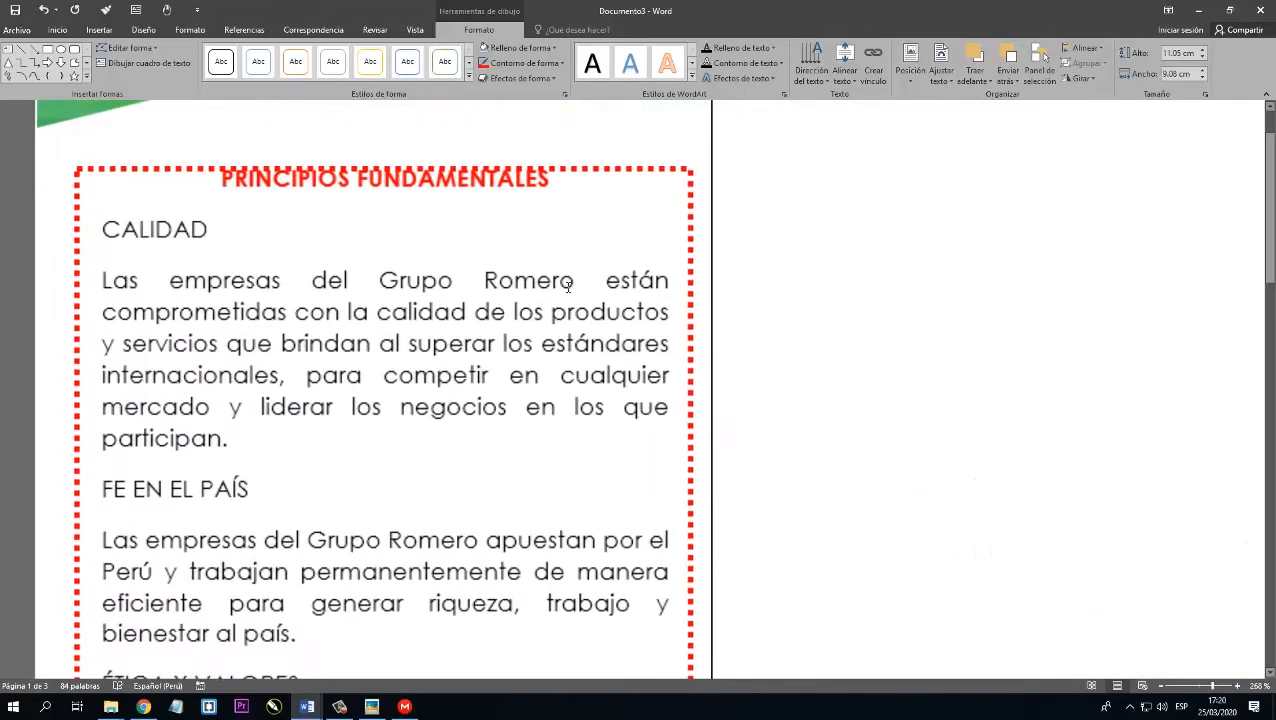
left_click_drag(381, 170, 381, 178)
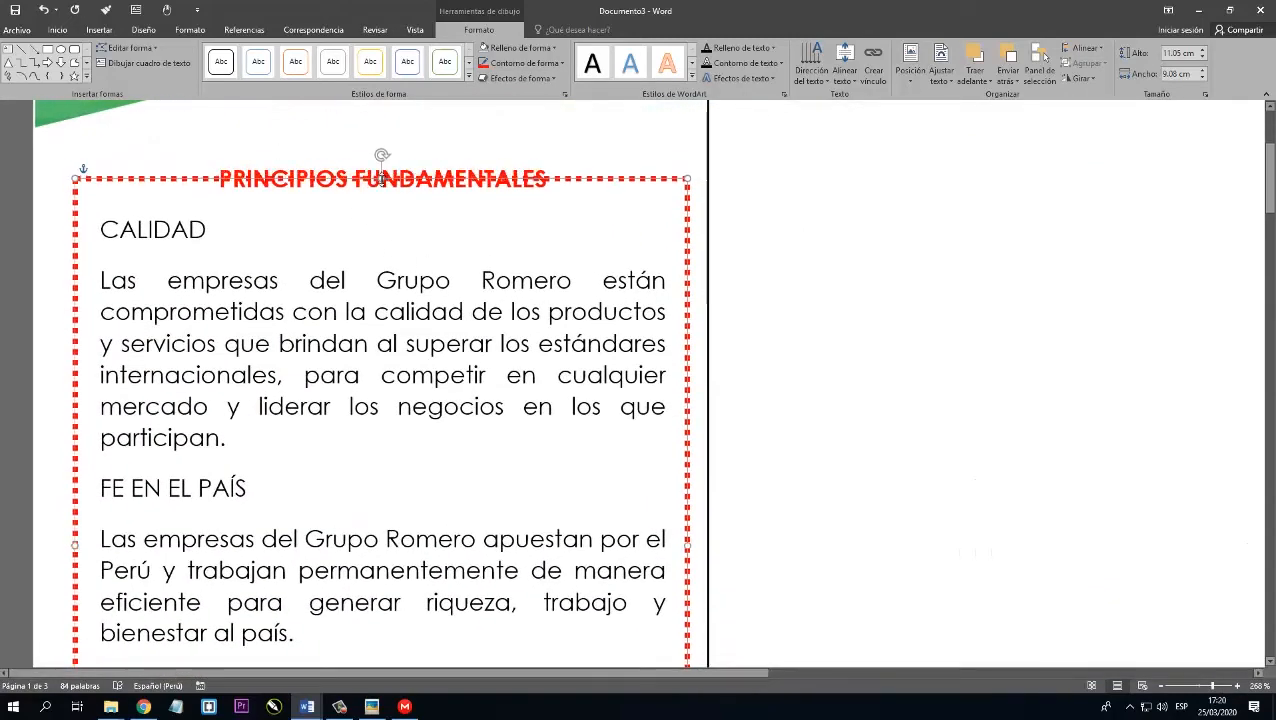
right_click(200, 178)
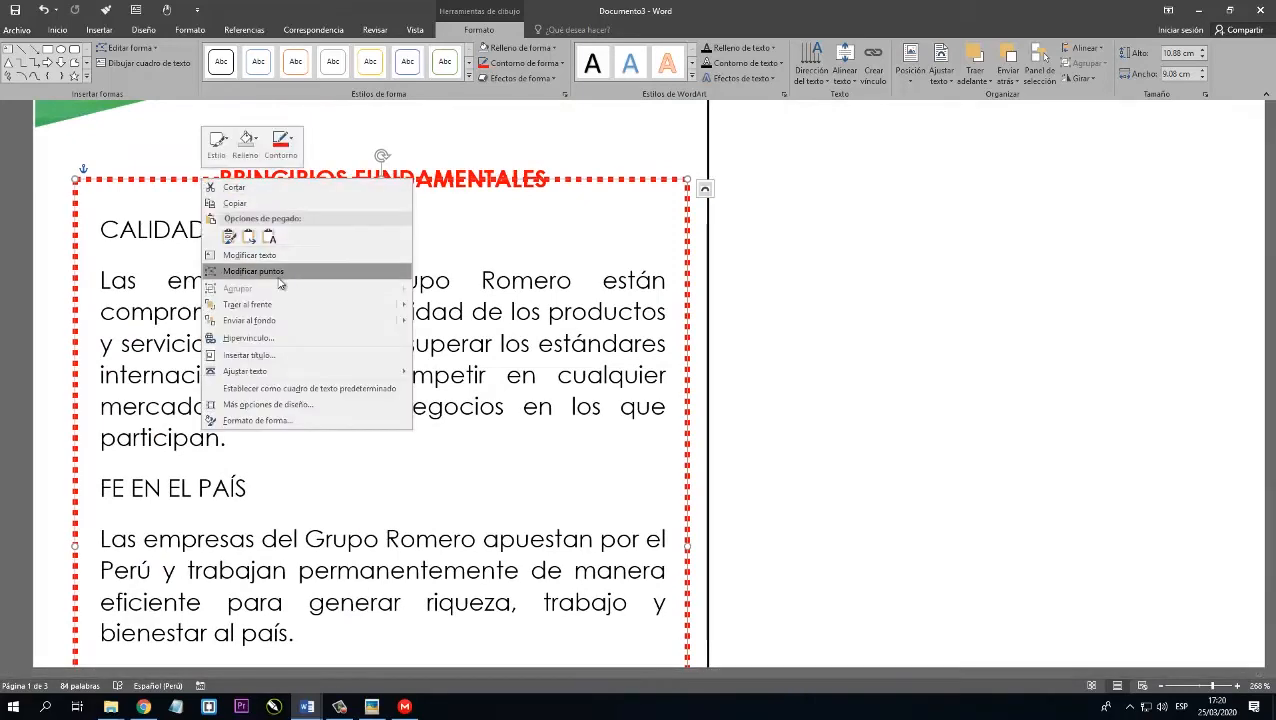
left_click(279, 274)
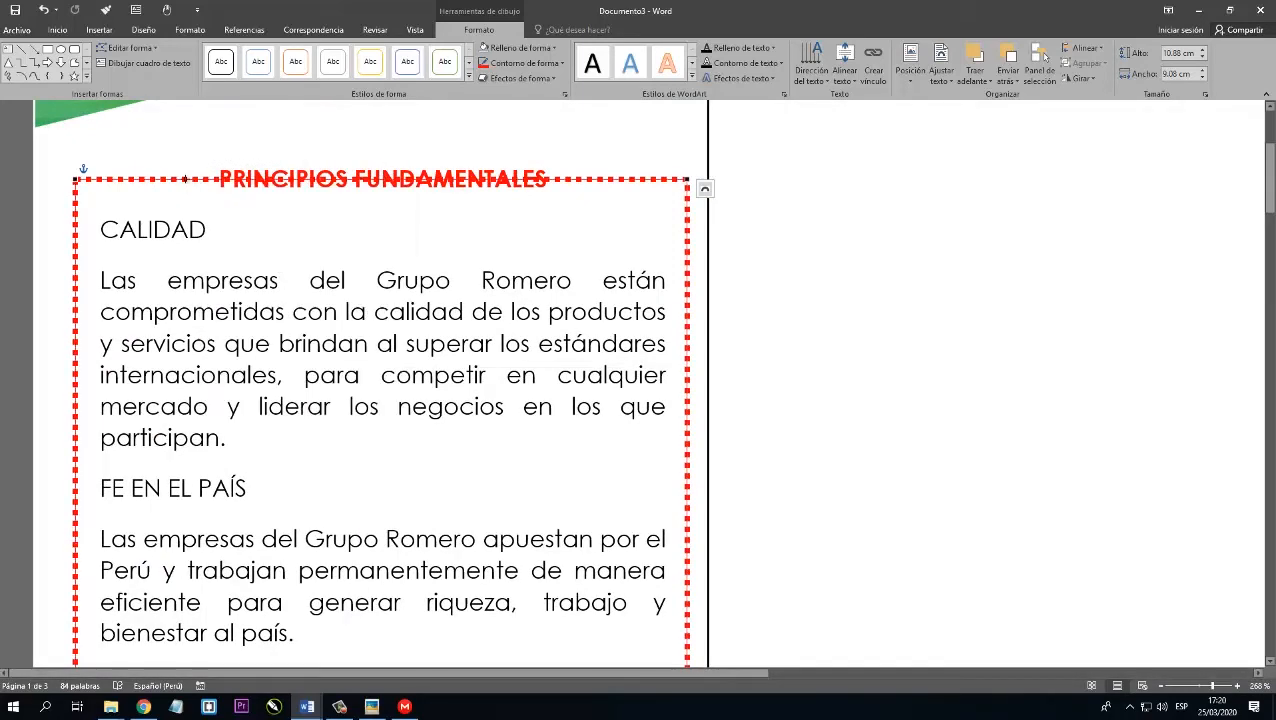
right_click(185, 179)
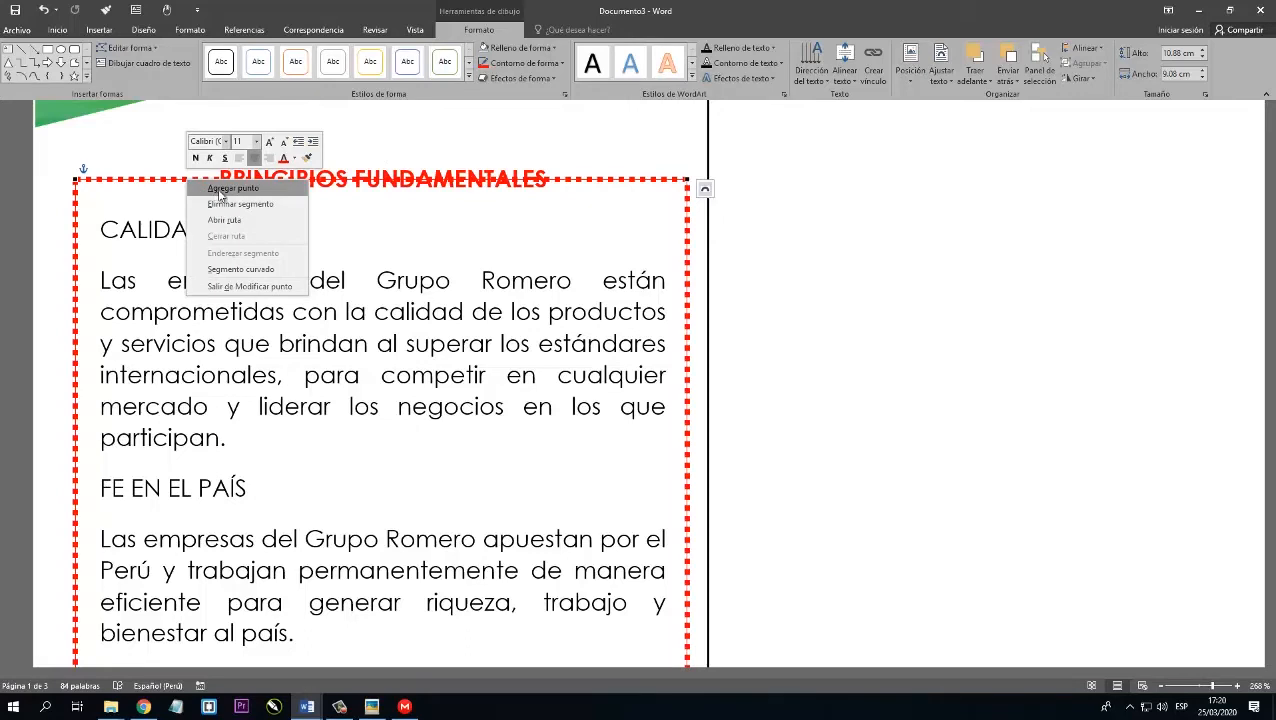
left_click(226, 191)
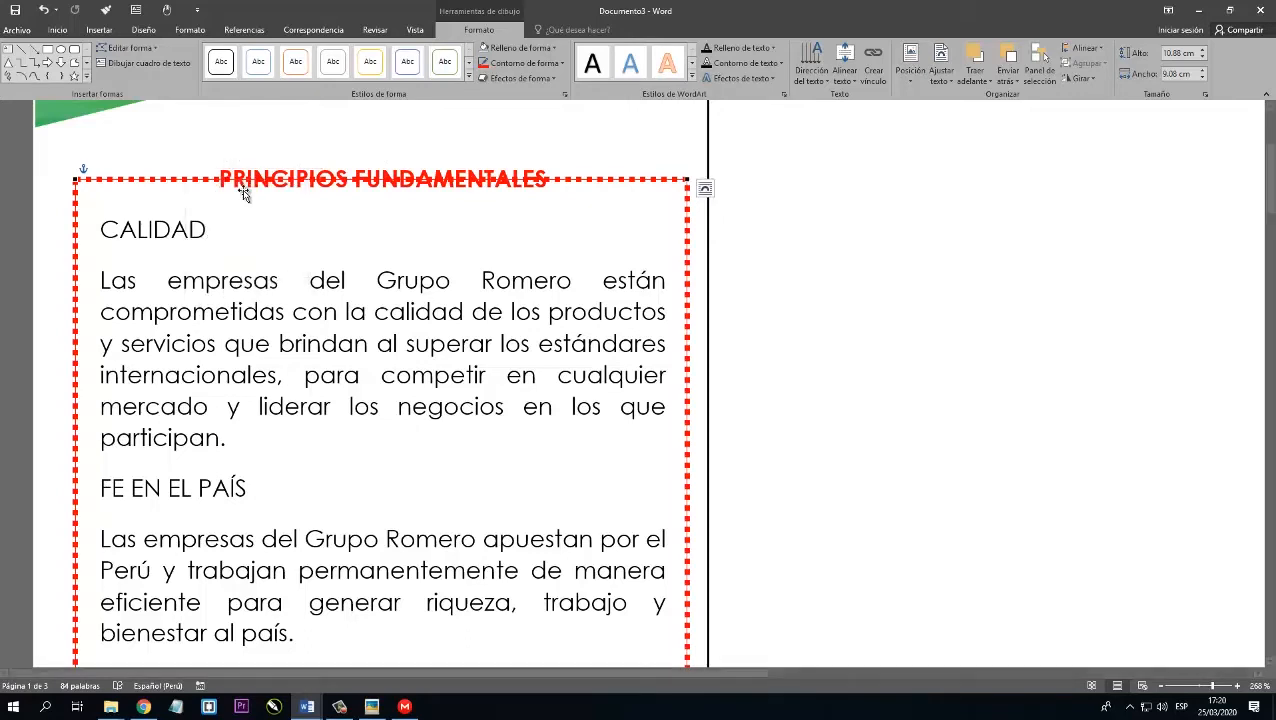
right_click(600, 178)
left_click(649, 202)
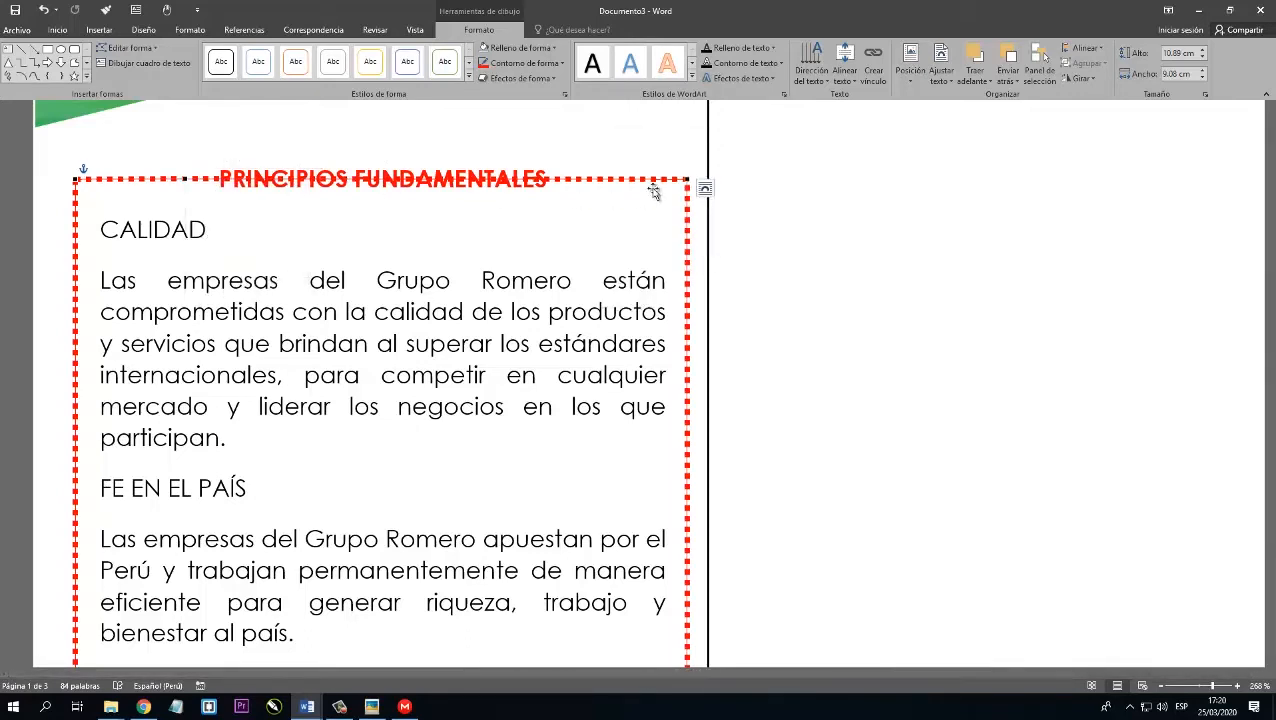
Delete the frame's top segment behind the heading and level the loose dotted end before PRINCIPIOS.
right_click(369, 183)
left_click(408, 204)
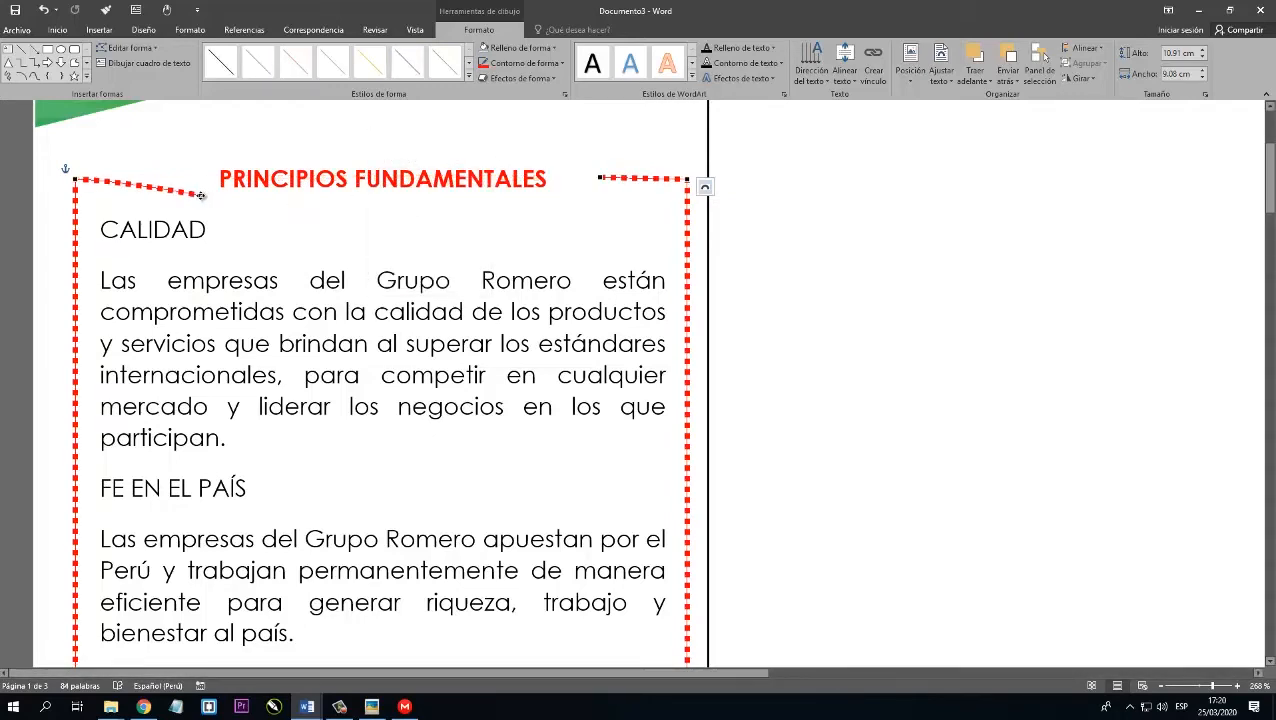
left_click_drag(205, 178, 205, 178)
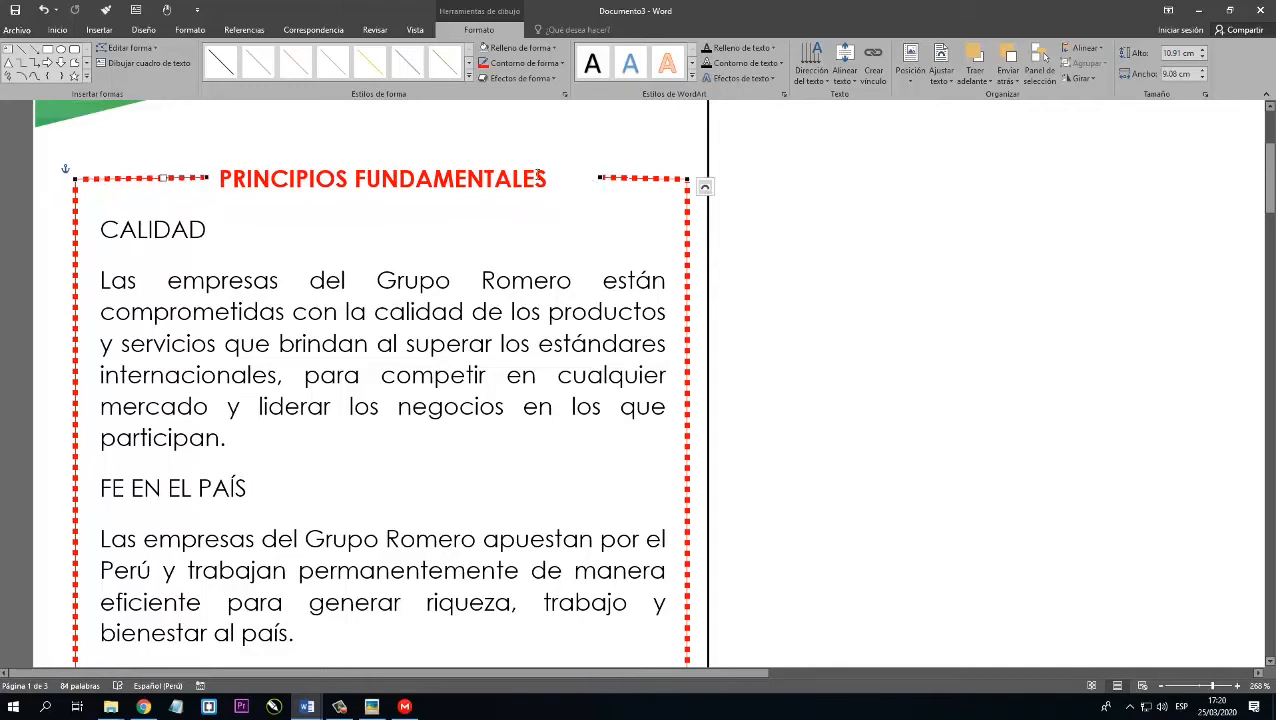
key("Escape")
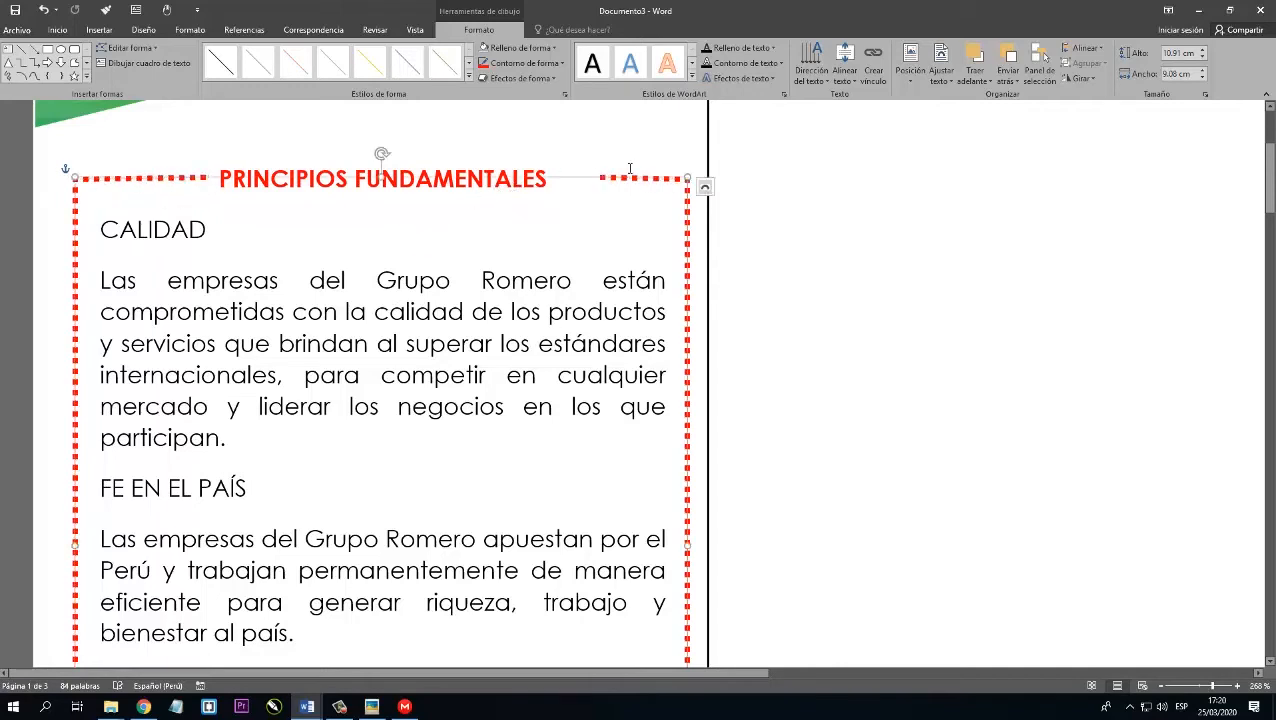
left_click(726, 239)
Send the dotted red frame behind the text so the first column's text can be selected.
left_click(661, 179)
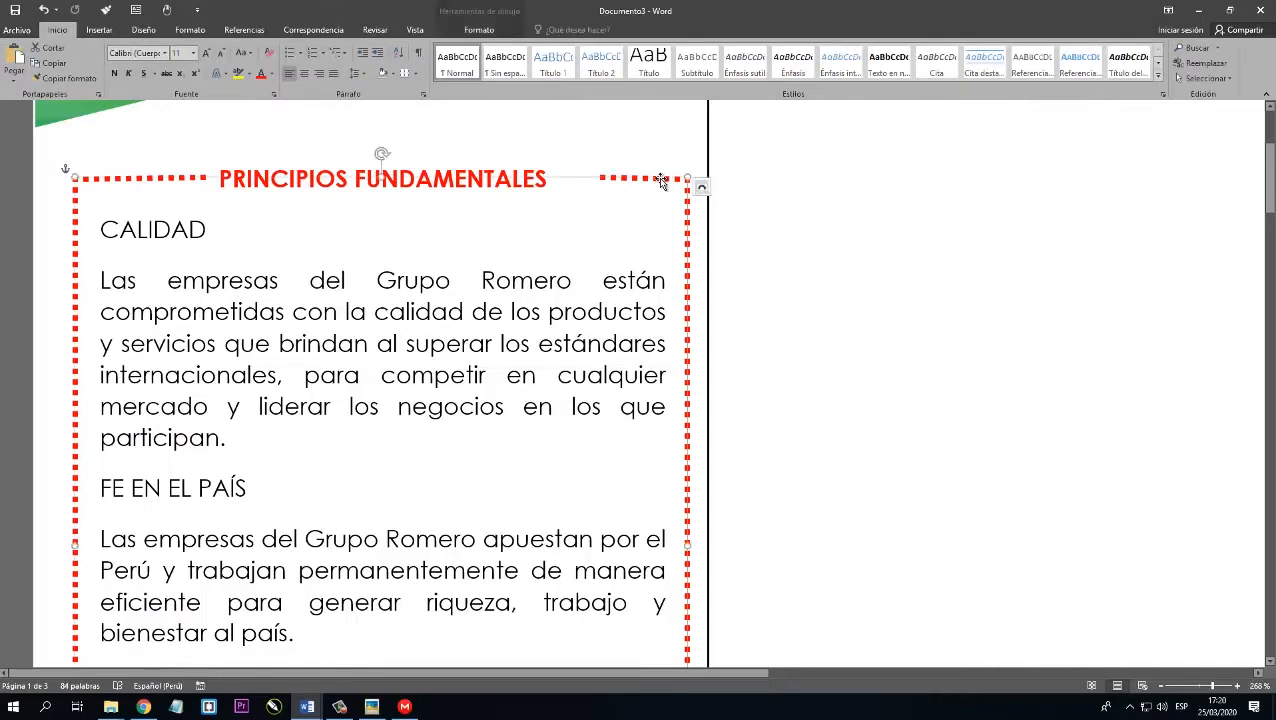
right_click(661, 179)
mouse_move(745, 320)
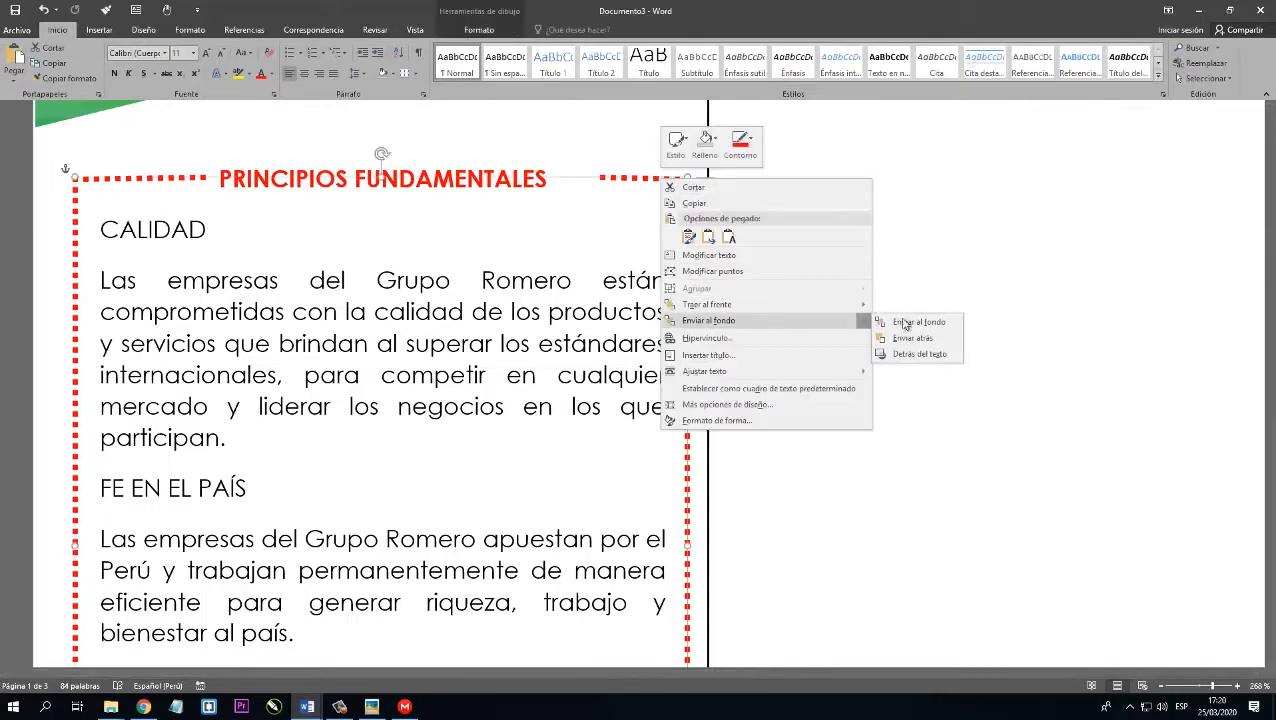
left_click(905, 353)
left_click(481, 281)
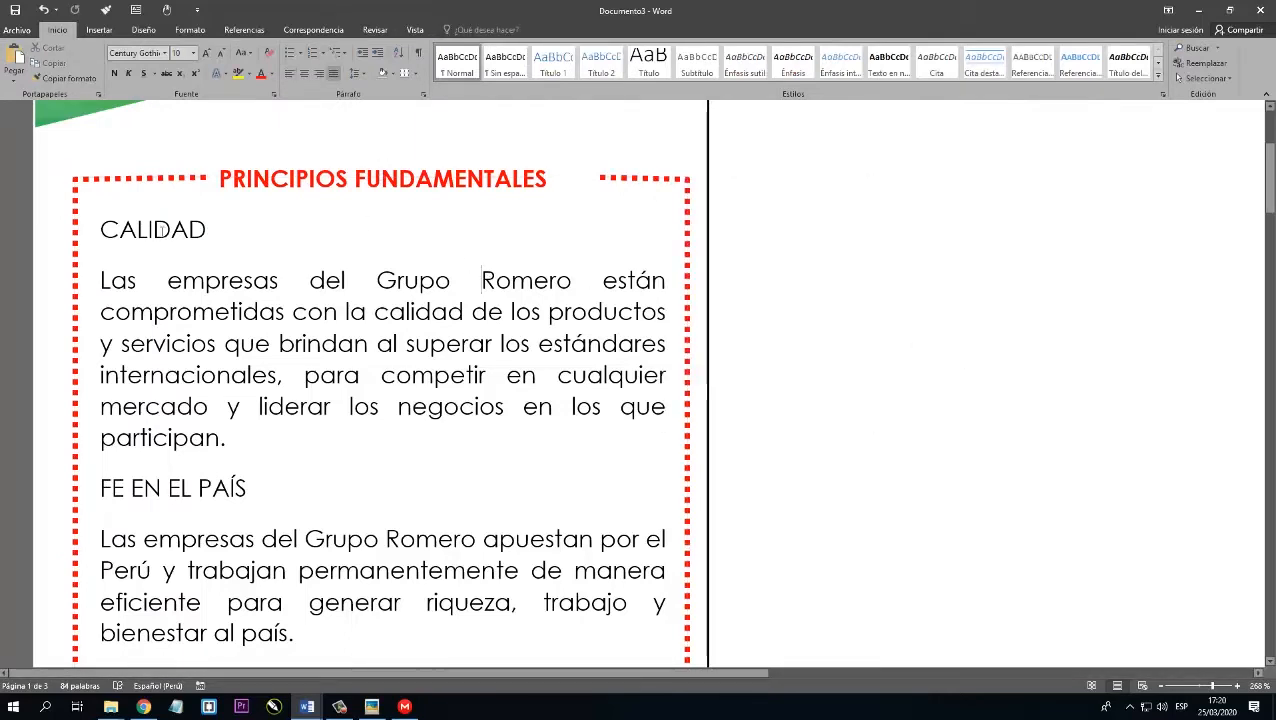
left_click_drag(161, 229, 823, 322)
left_click(750, 285)
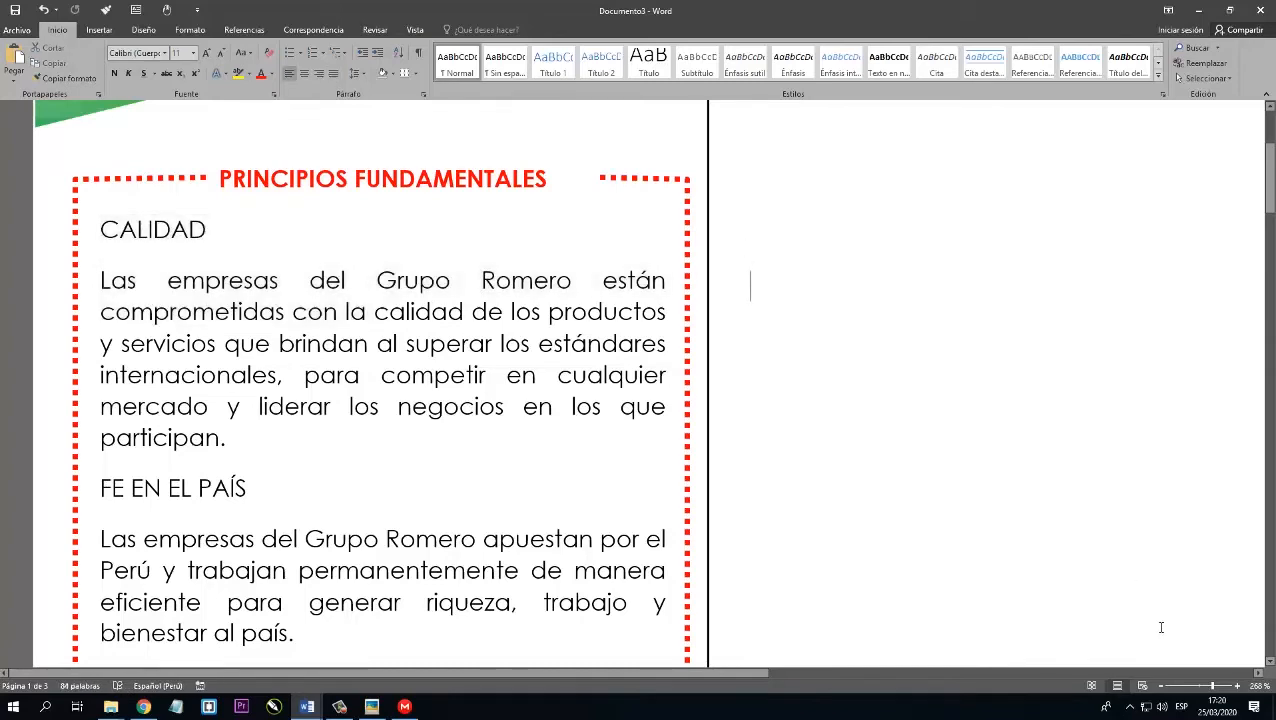
Place the cursor at the start of the brochure's second column and copy the section 6 RESPONSABILIDAD SOCIAL heading and paragraph from secciones.docx.
left_click(1259, 686)
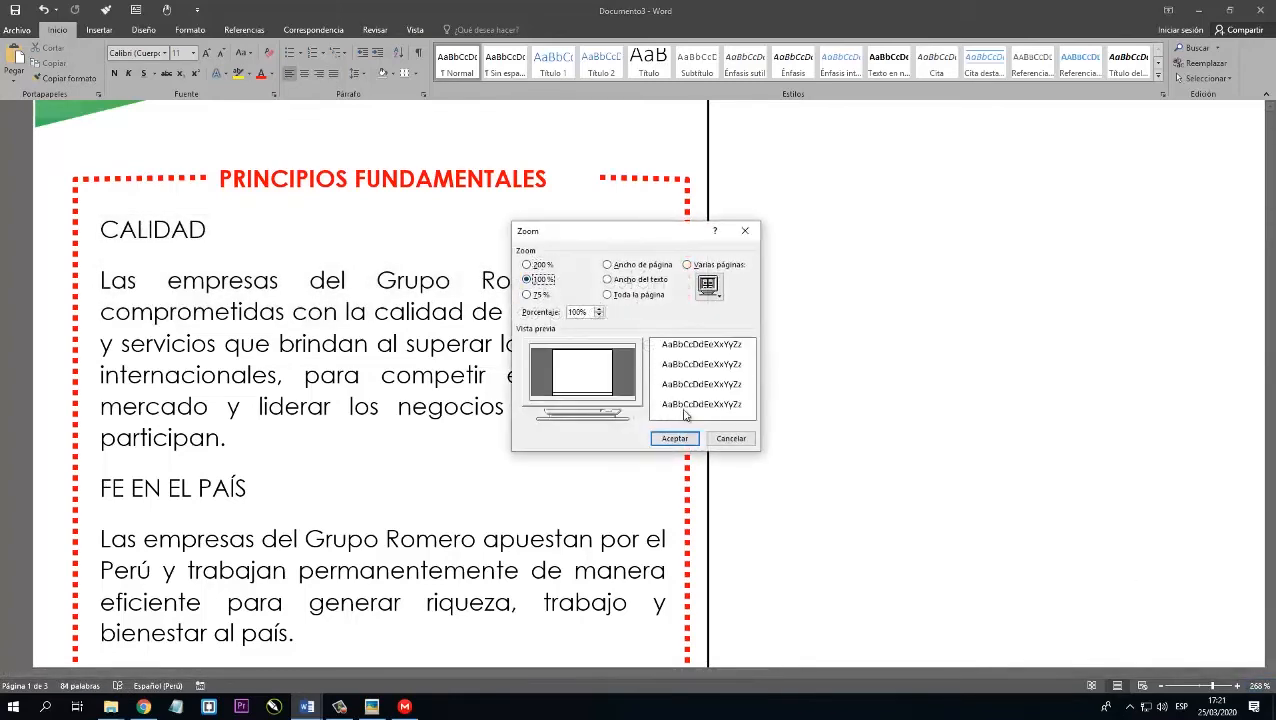
left_click(674, 438)
scroll(437, 332, "down", 2)
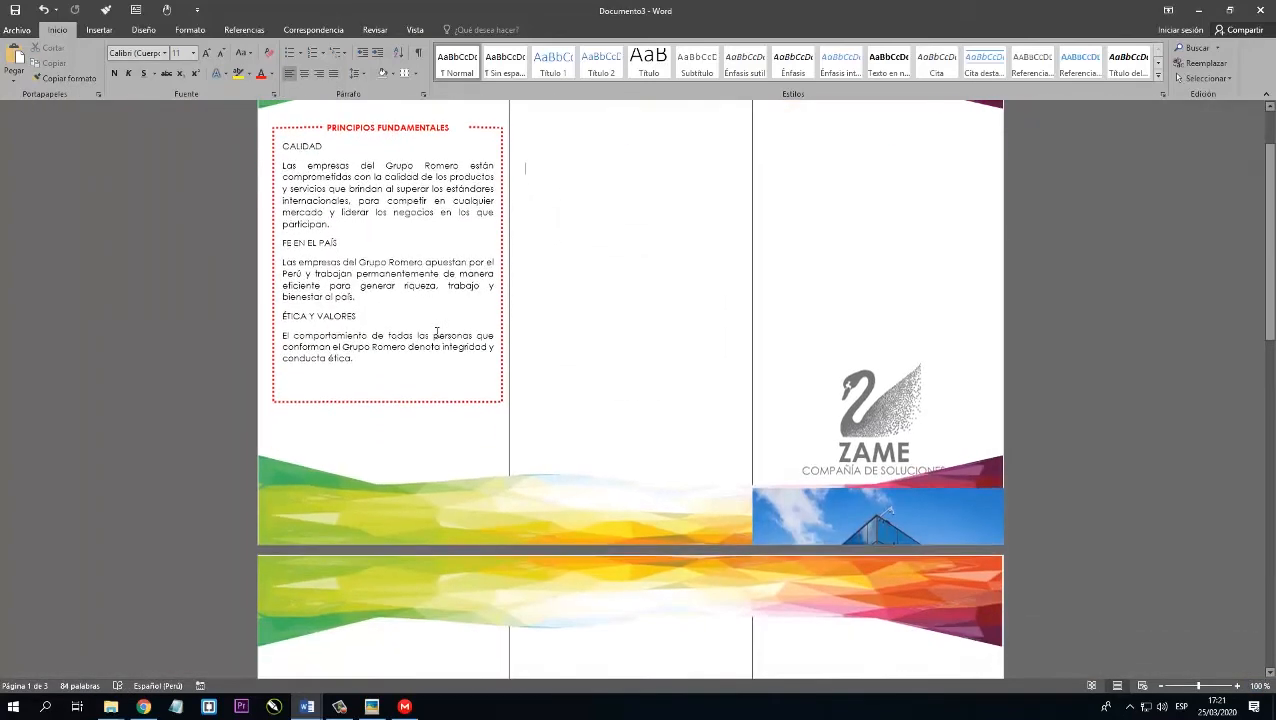
scroll(440, 330, "up", 2)
left_click(536, 198)
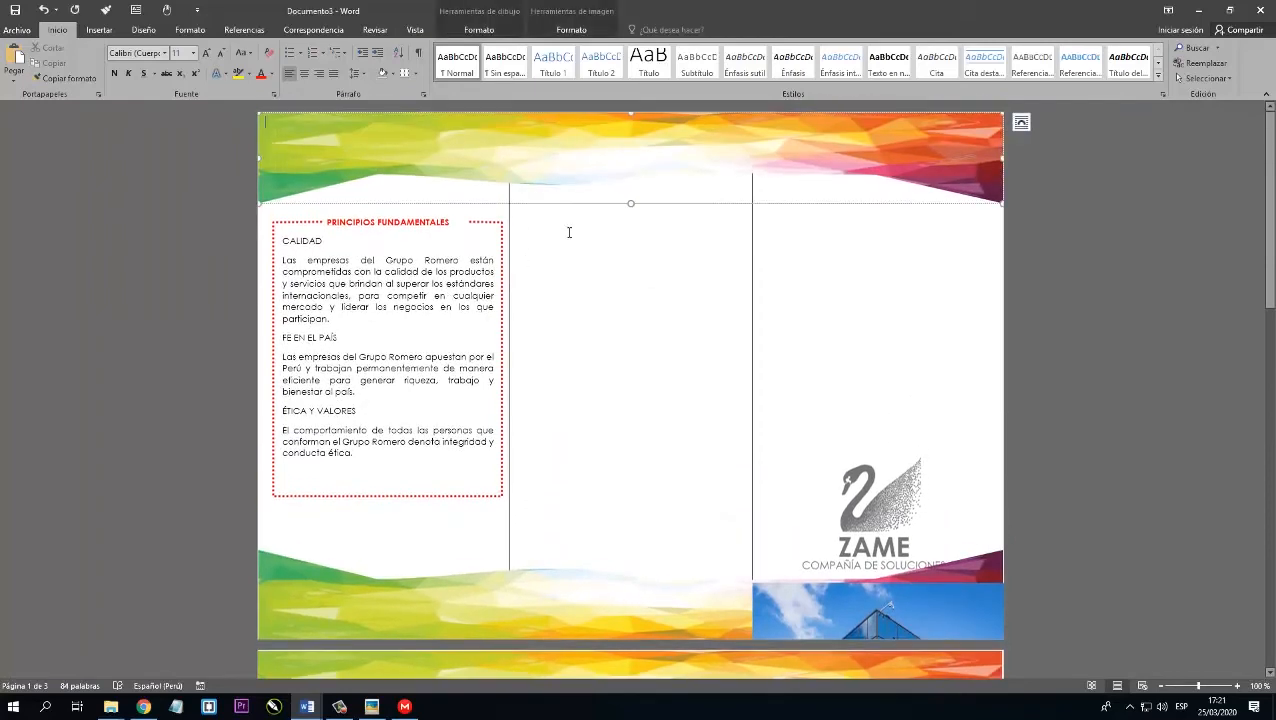
left_click(569, 232)
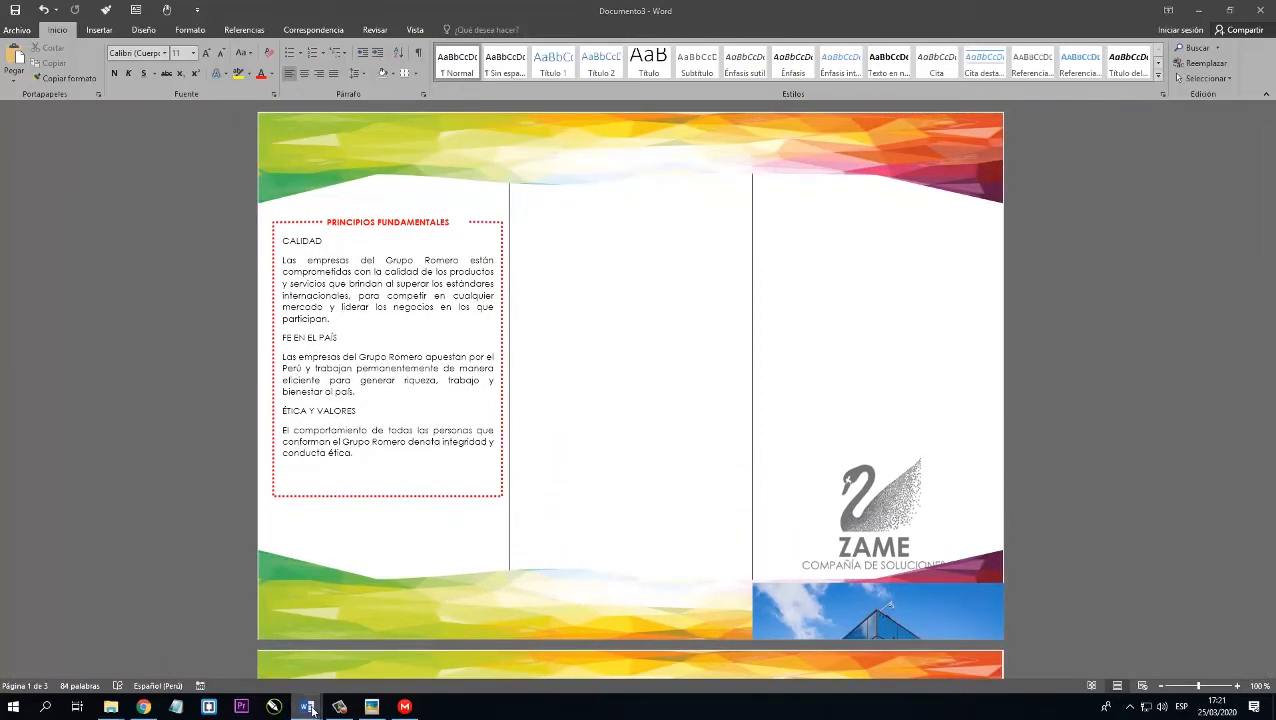
mouse_move(307, 707)
left_click(268, 652)
scroll(386, 359, "down", 3)
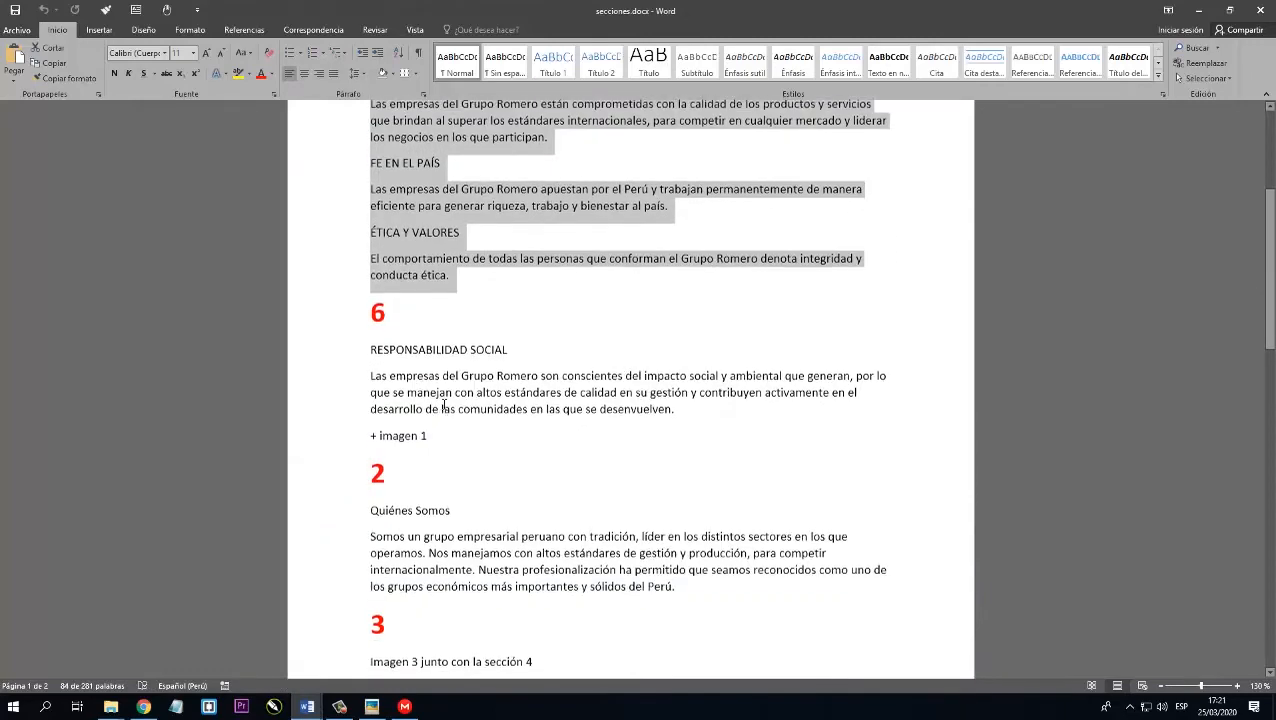
left_click(386, 359)
left_click_drag(406, 357, 680, 411)
key("ctrl+c")
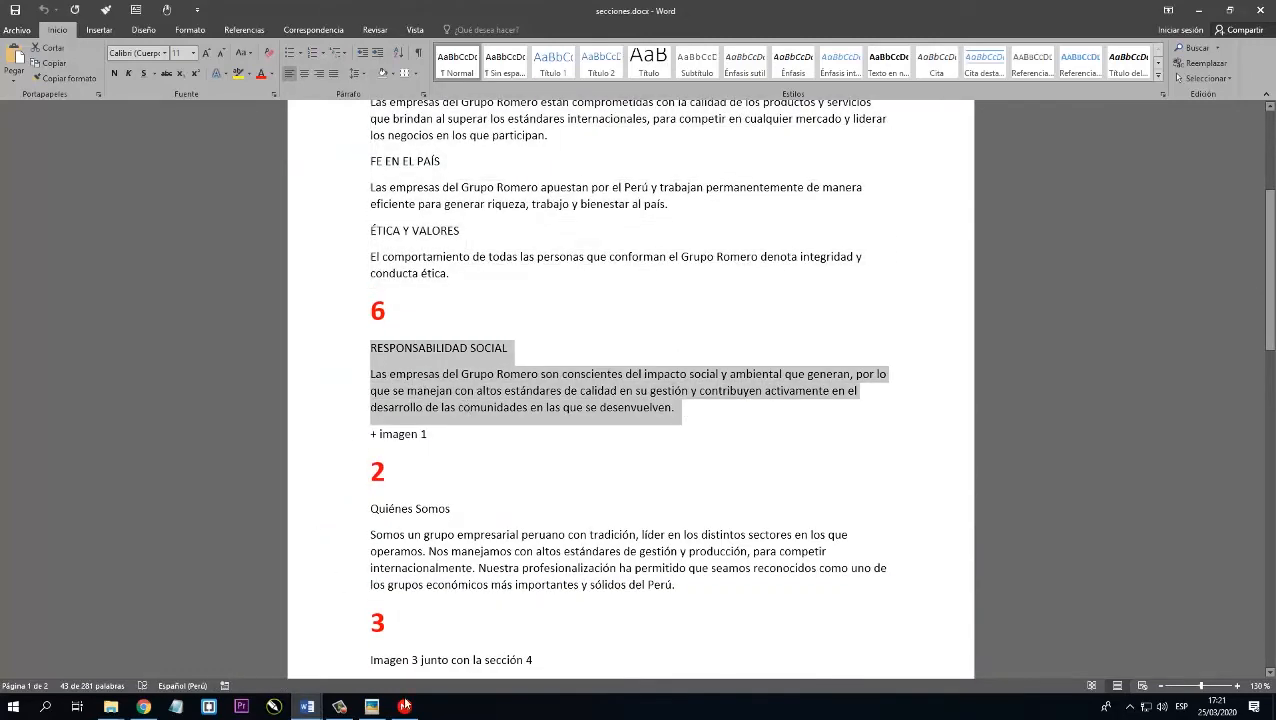
Return to the brochure Documento3 and paste the RESPONSABILIDAD SOCIAL text into the first page's second column.
mouse_move(310, 712)
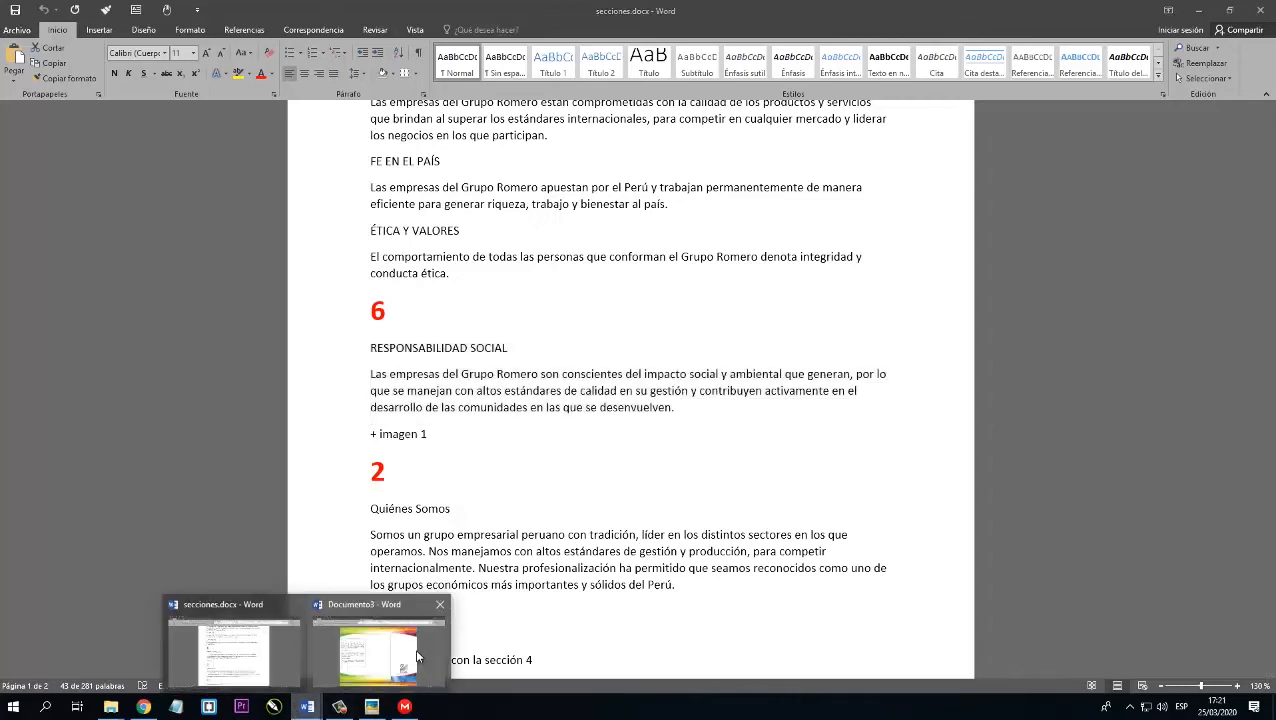
left_click(372, 610)
right_click(574, 233)
left_click(628, 287)
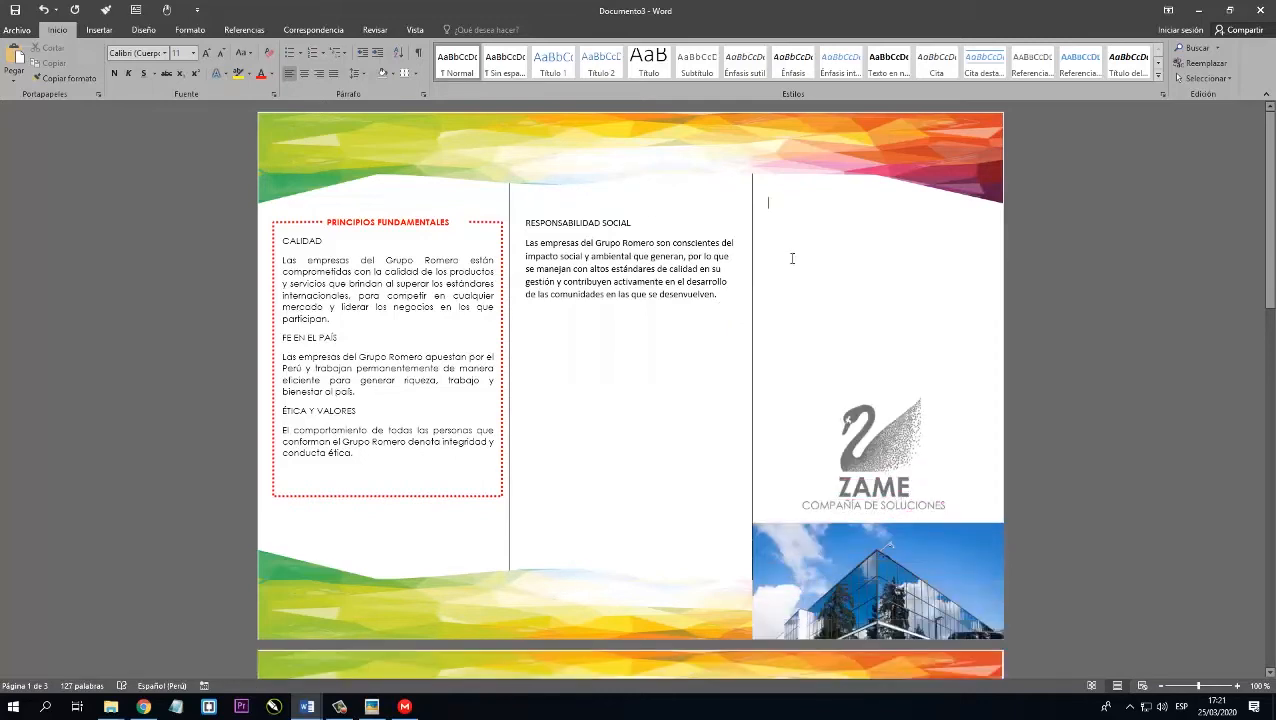
Delete surplus empty paragraphs at the top of the third column to move the ZAME logo and building picture up.
key("Delete")
key("Delete")
key("Delete")
key("Delete")
key("Delete")
key("Delete")
key("Delete")
key("Delete")
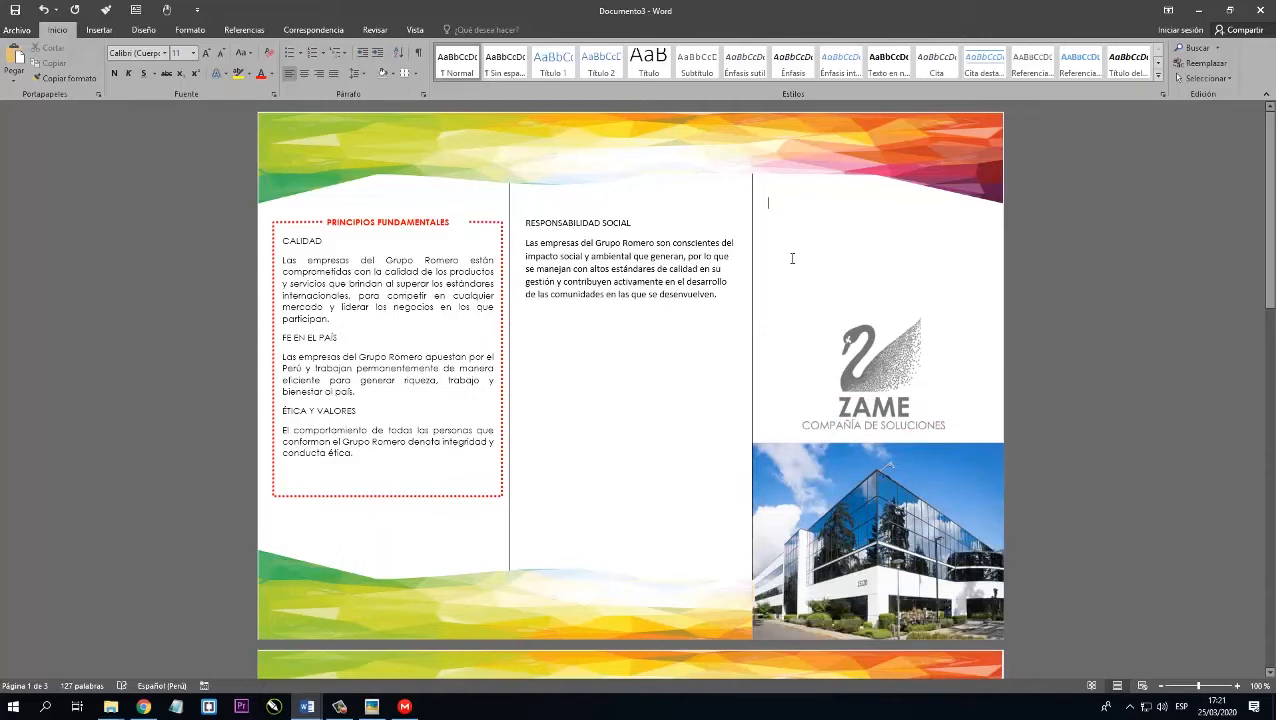
Remove further empty paragraphs above the ZAME logo so it sits just below the banner in the third column.
key("Delete")
key("Delete")
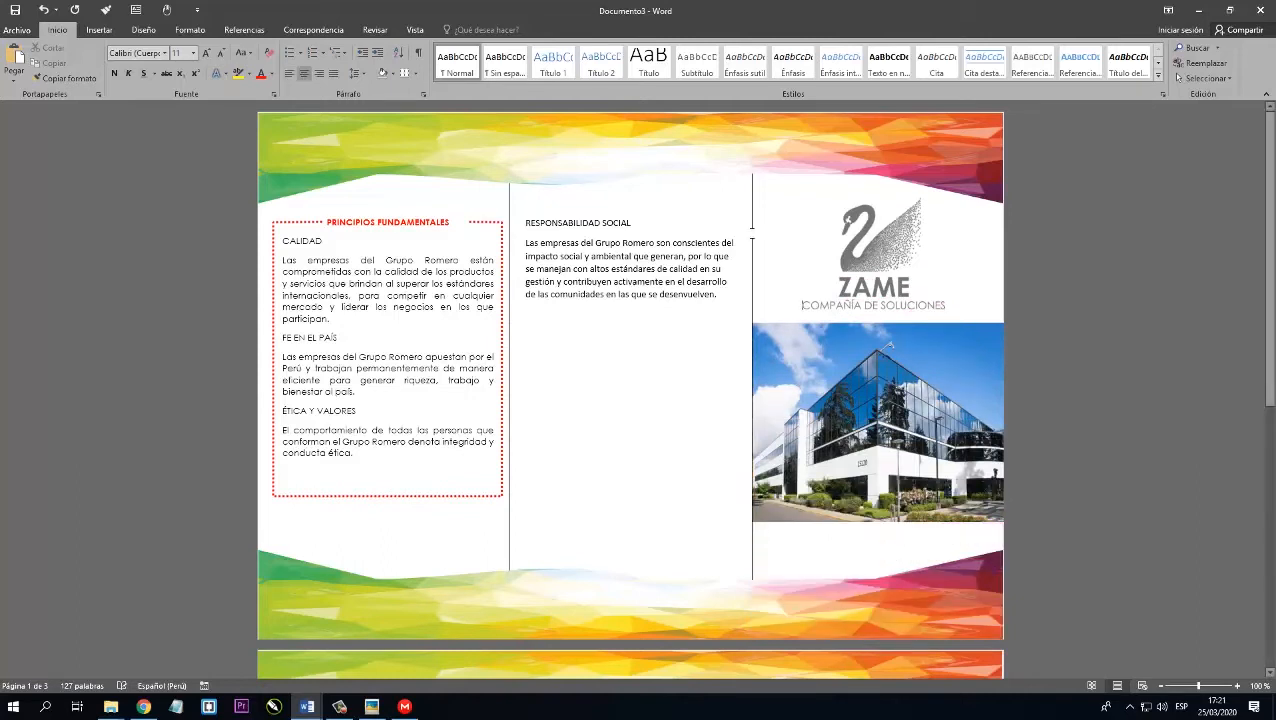
Format the RESPONSABILIDAD SOCIAL heading and paragraph in Century Gothic, justified, with wider line spacing.
left_click_drag(534, 224, 740, 305)
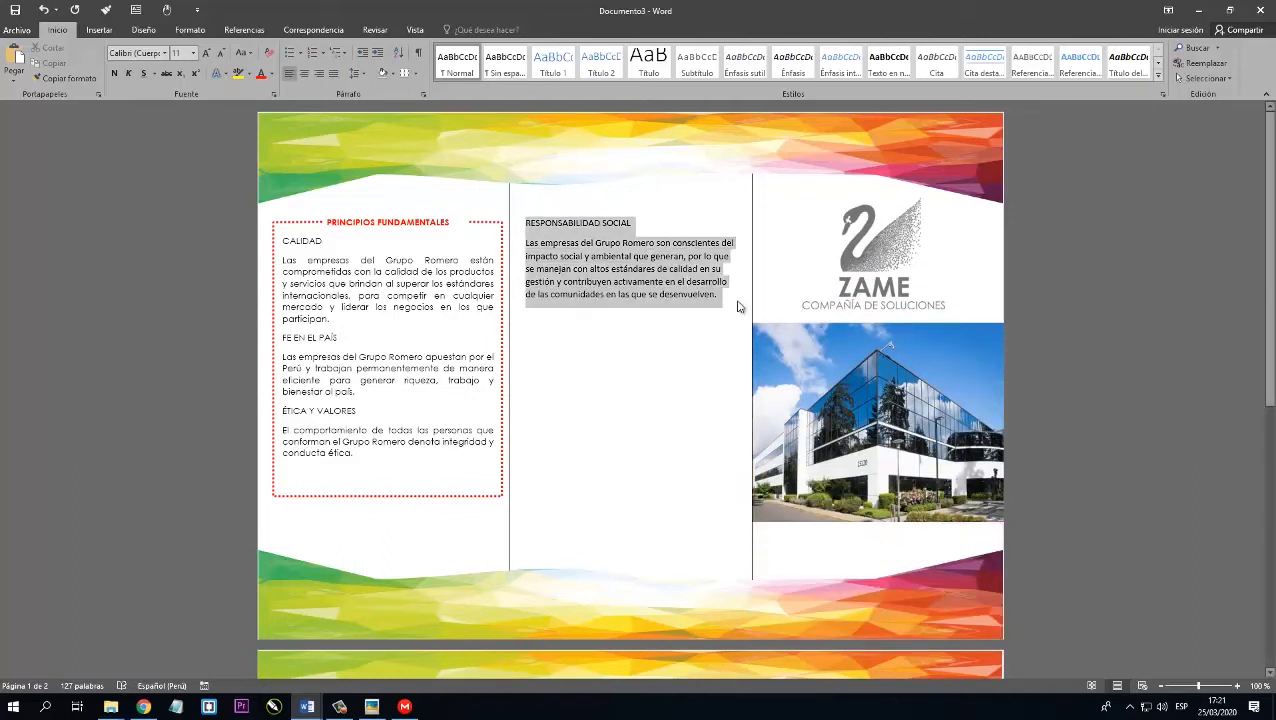
left_click(166, 58)
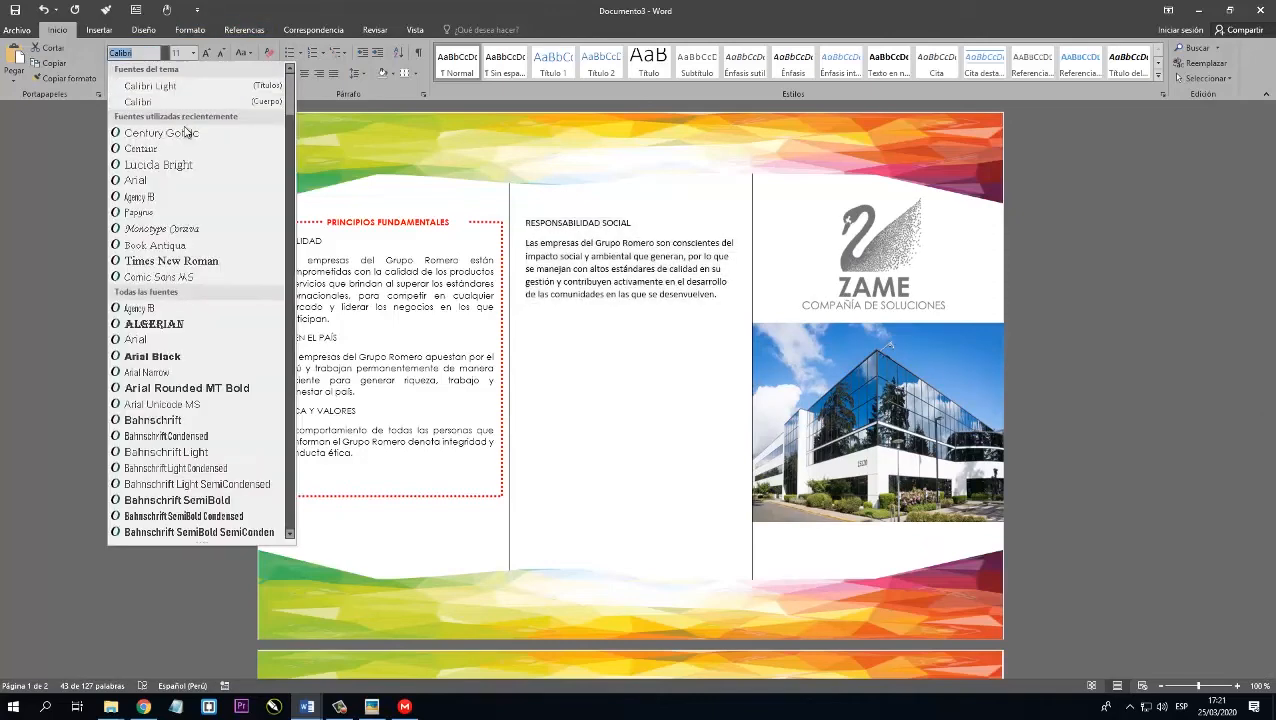
left_click(150, 129)
left_click(335, 75)
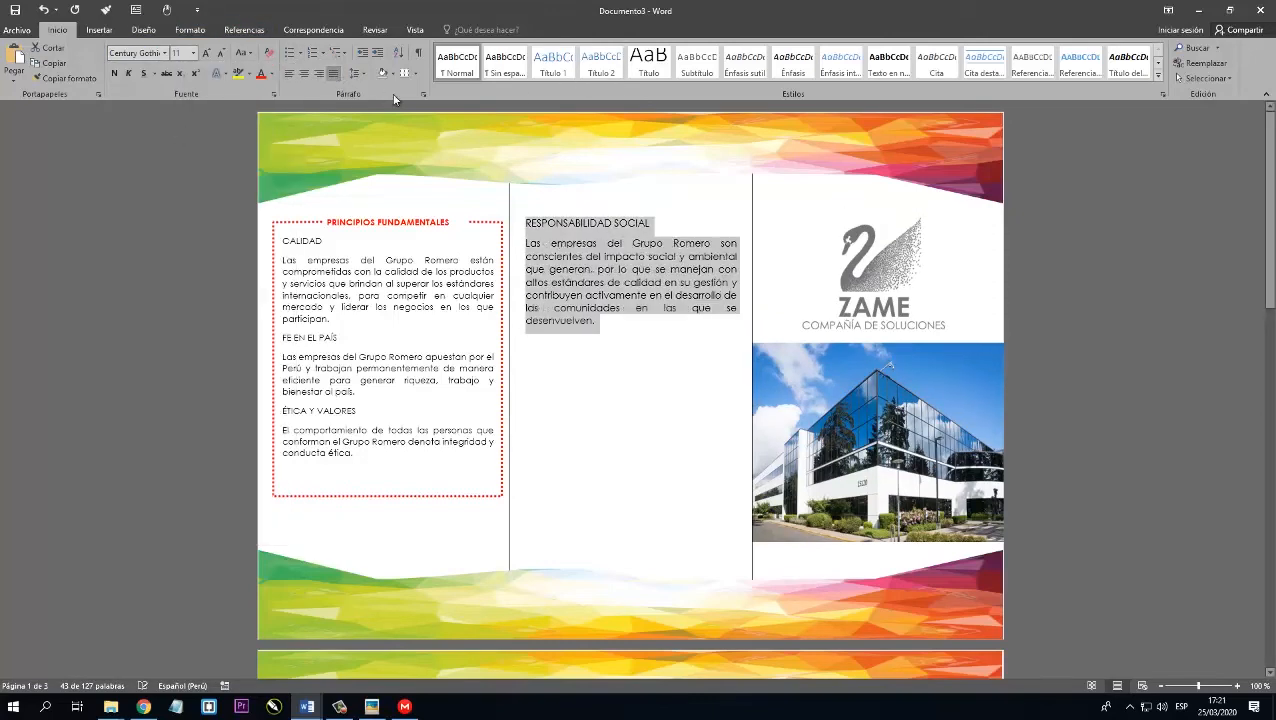
left_click(357, 74)
left_click(592, 283)
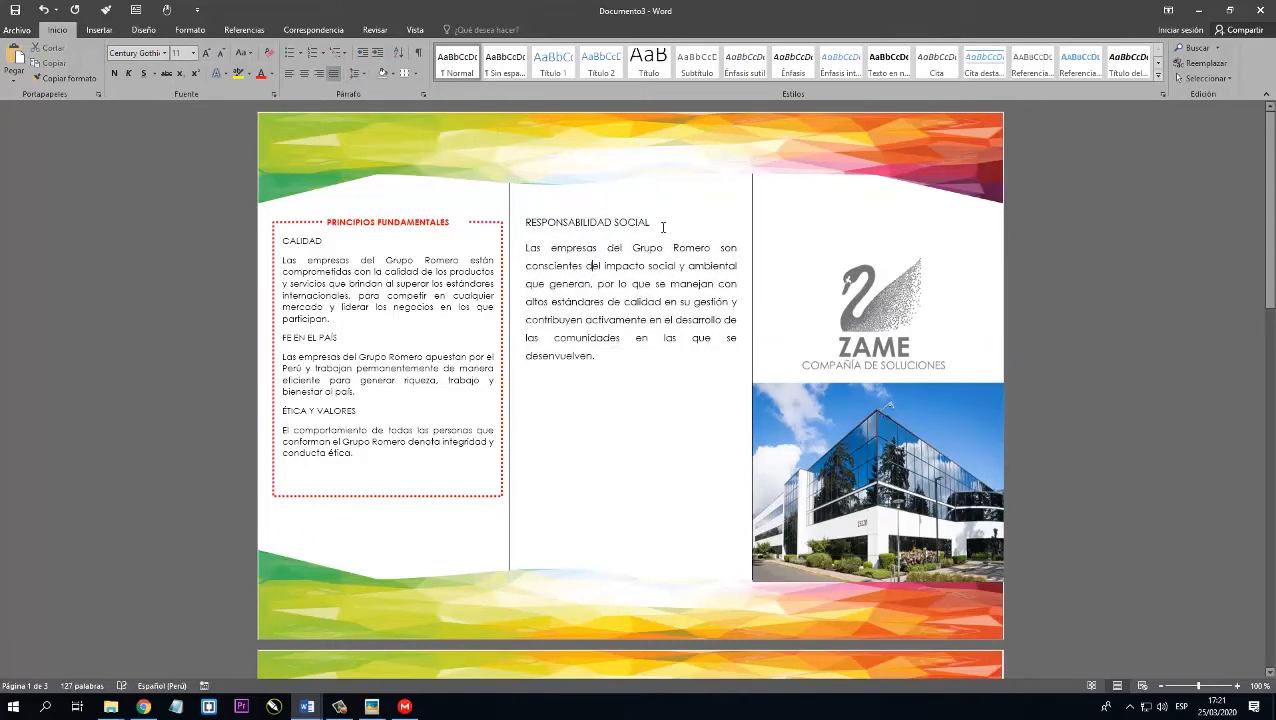
Centre the RESPONSABILIDAD SOCIAL heading and make it bold and red.
left_click_drag(662, 224, 524, 222)
left_click(303, 74)
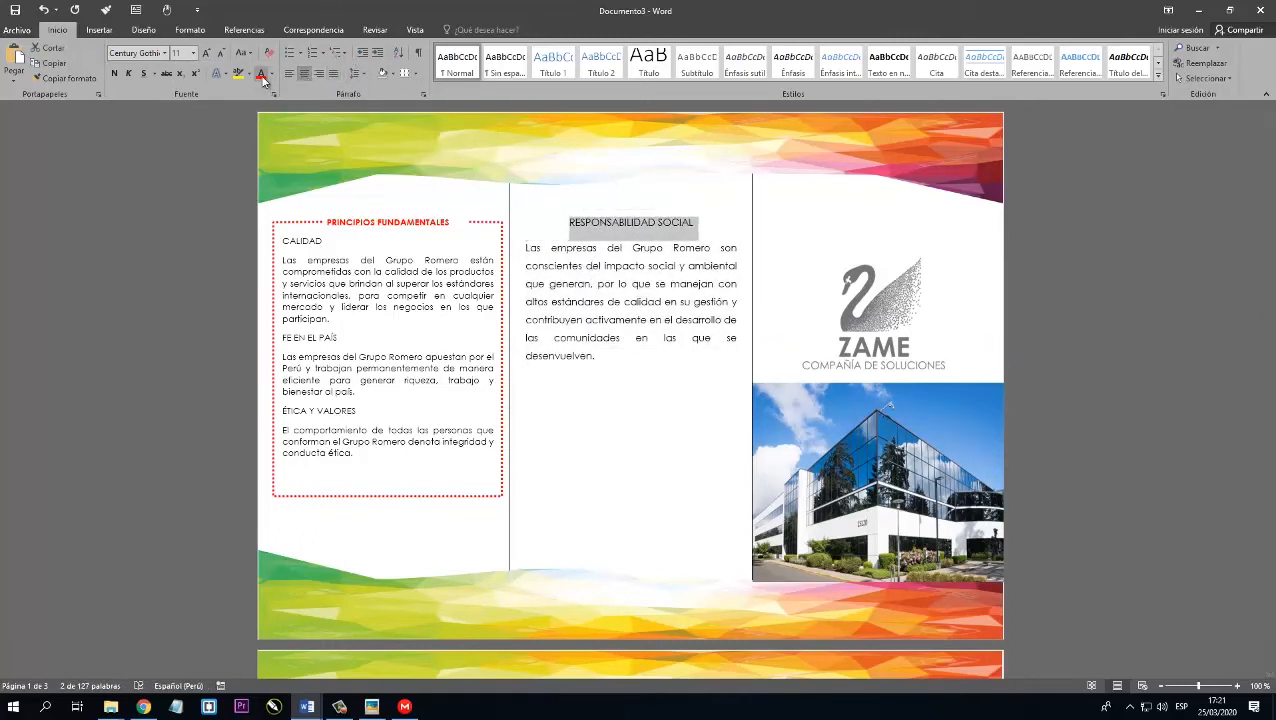
left_click(561, 354)
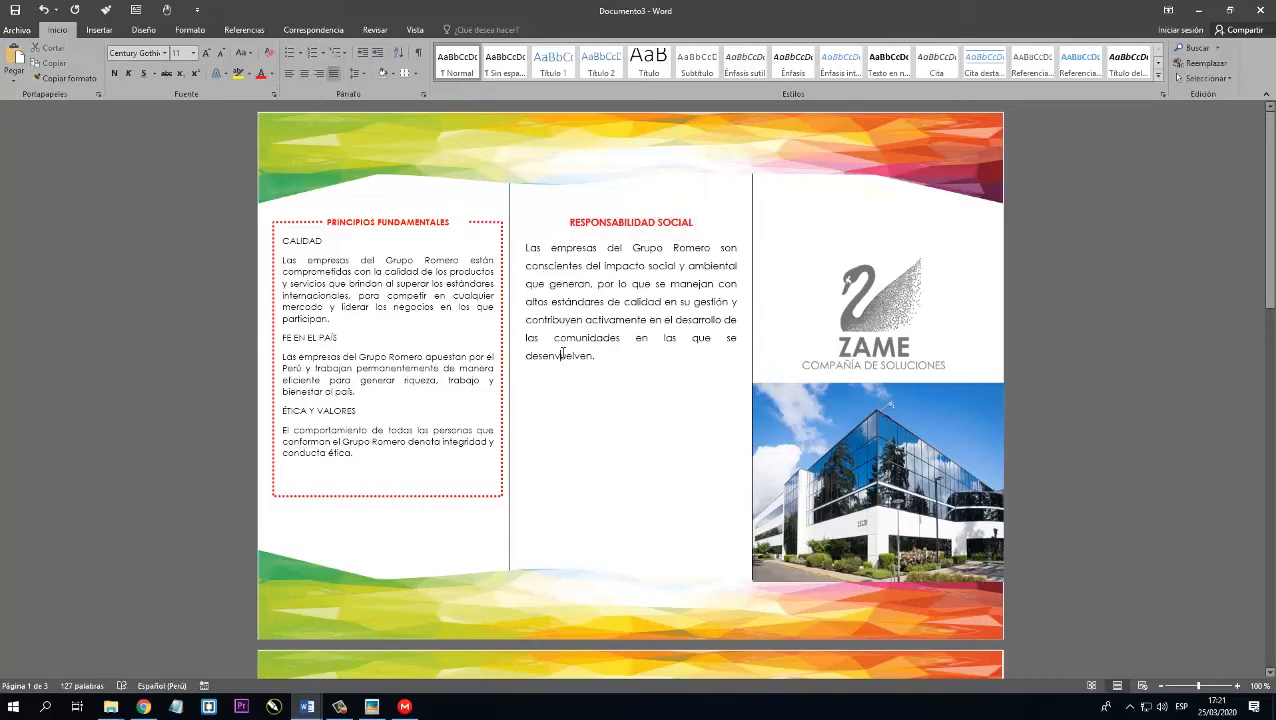
Draw a text box about 8.44 cm high and 9.6 cm wide below the RESPONSABILIDAD SOCIAL paragraph, spanning the second column.
scroll(567, 334, "down", 3)
left_click(586, 296)
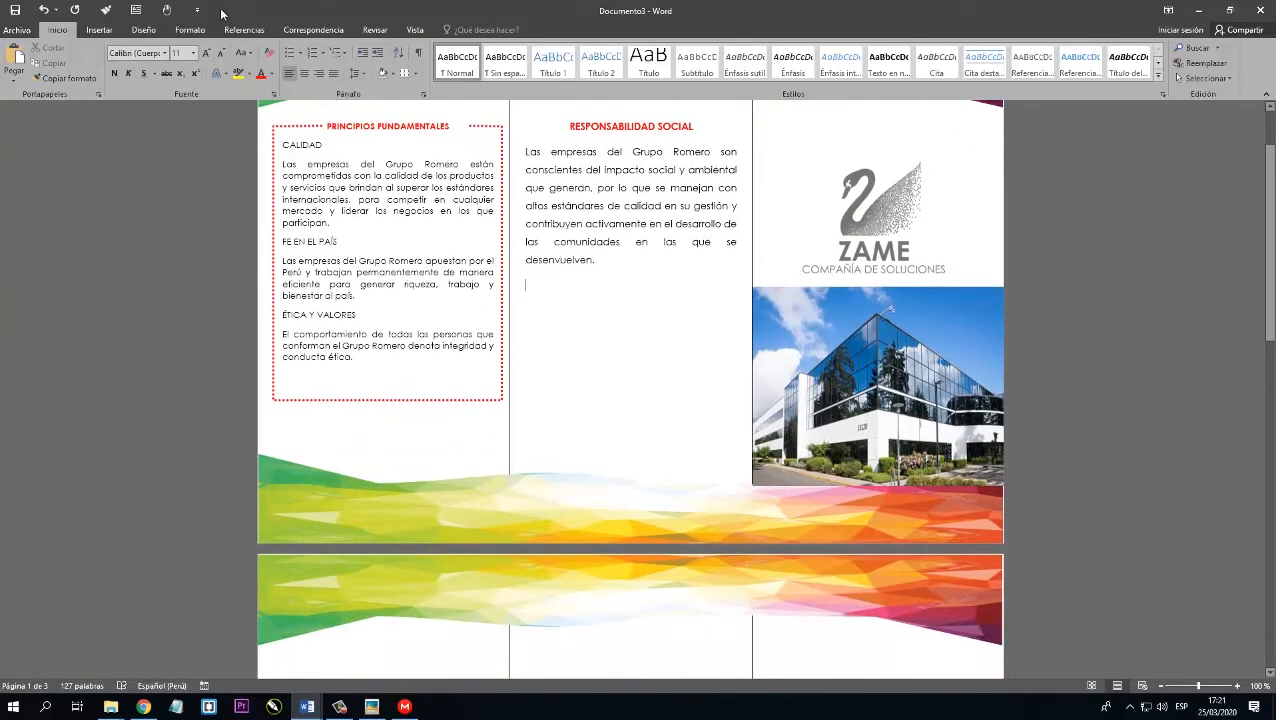
left_click(99, 29)
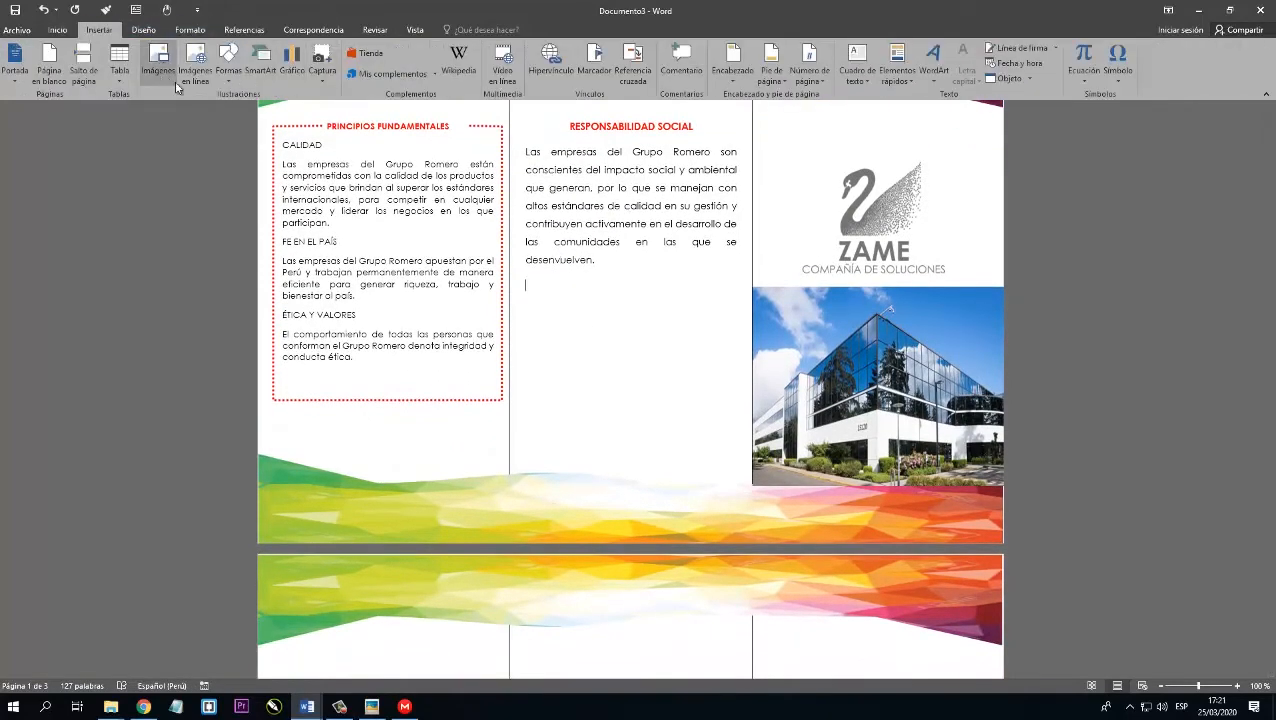
left_click(226, 72)
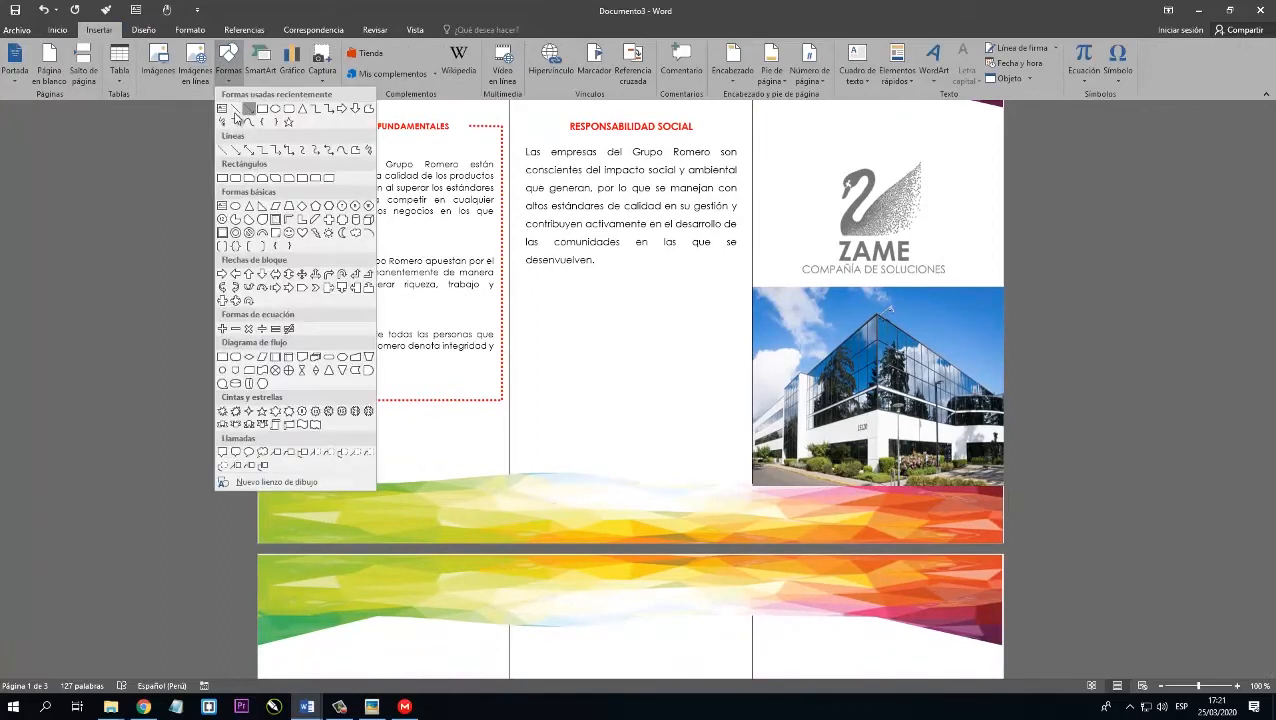
left_click(222, 110)
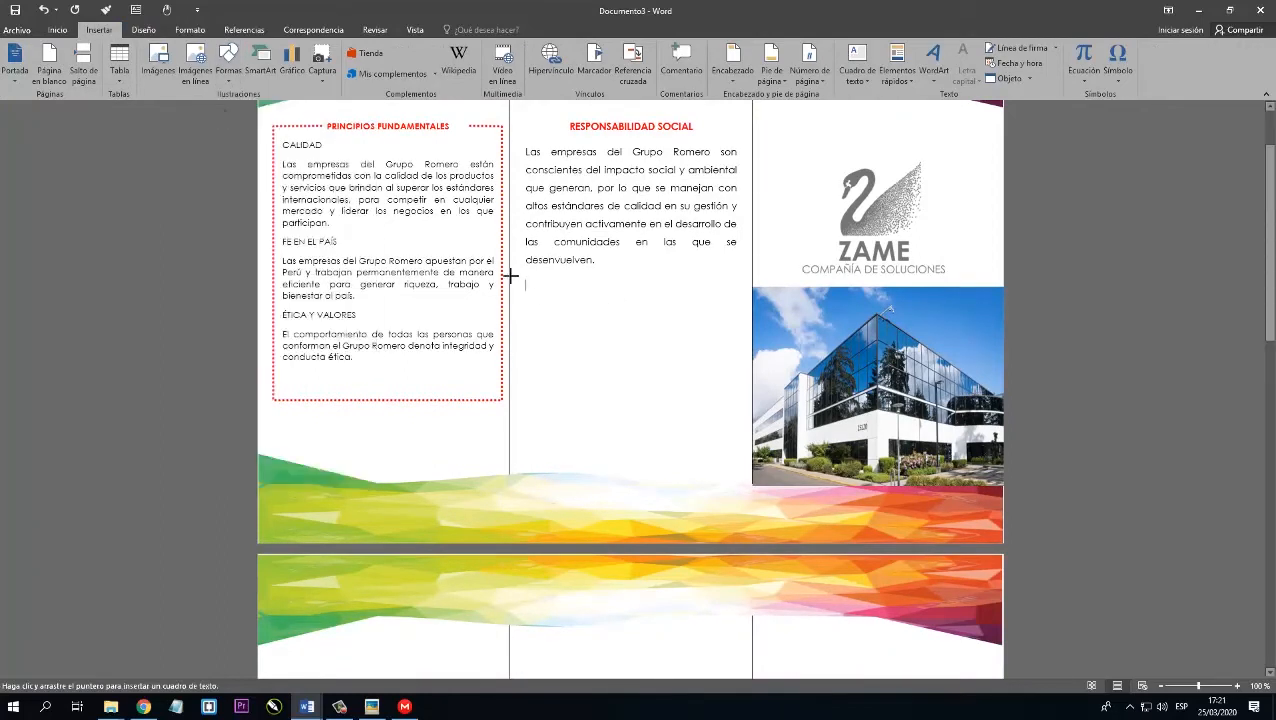
left_click_drag(509, 276, 751, 489)
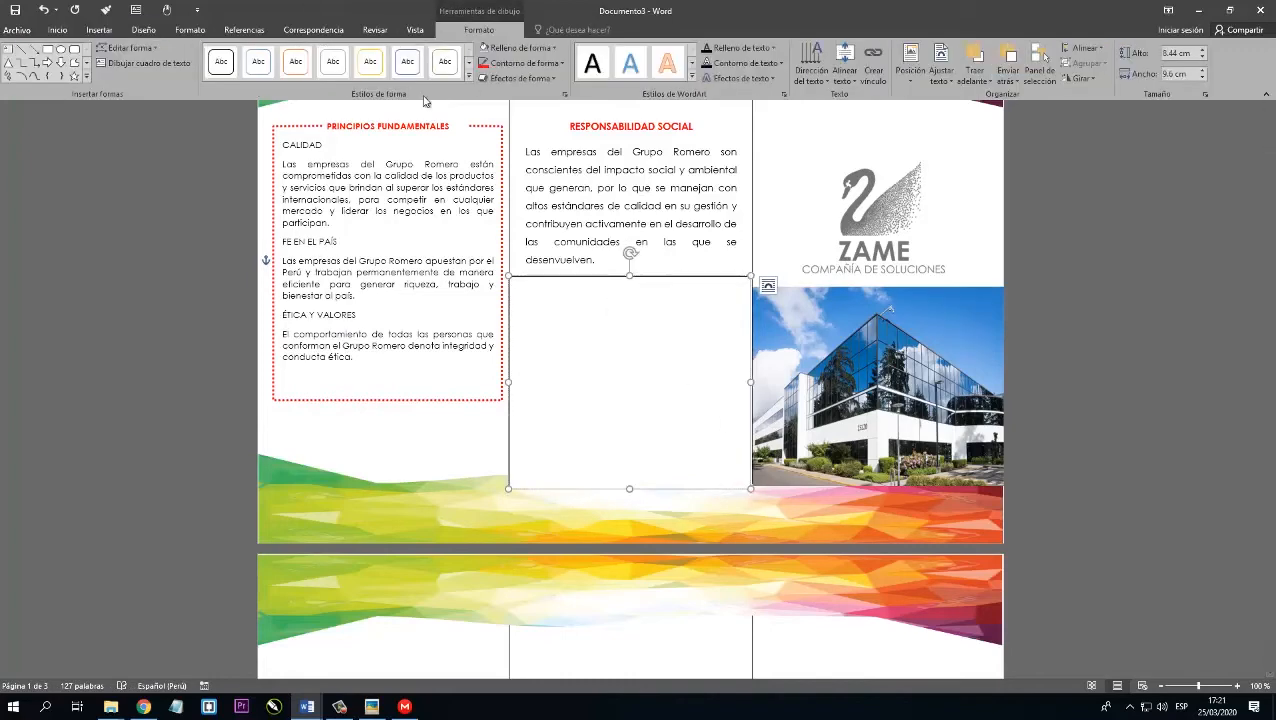
Fill the second column's text box with the picture 1.jpg and remove its outline.
left_click(520, 47)
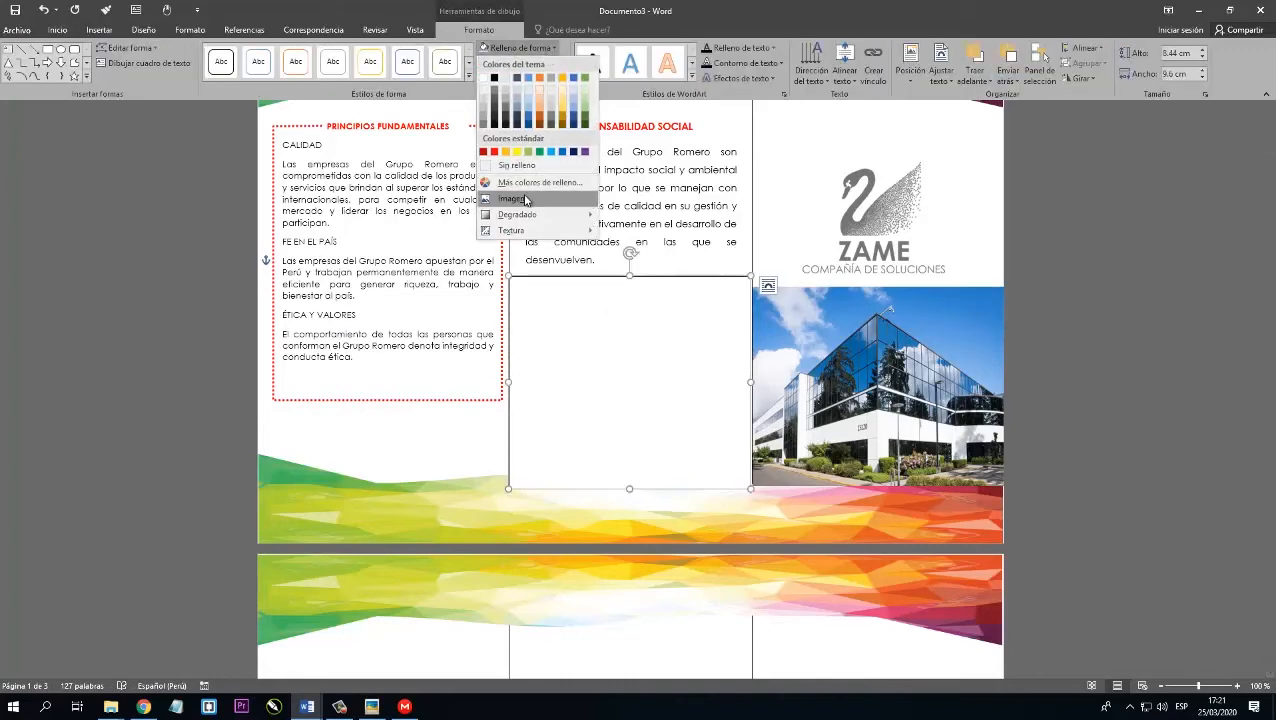
left_click(527, 198)
left_click(528, 282)
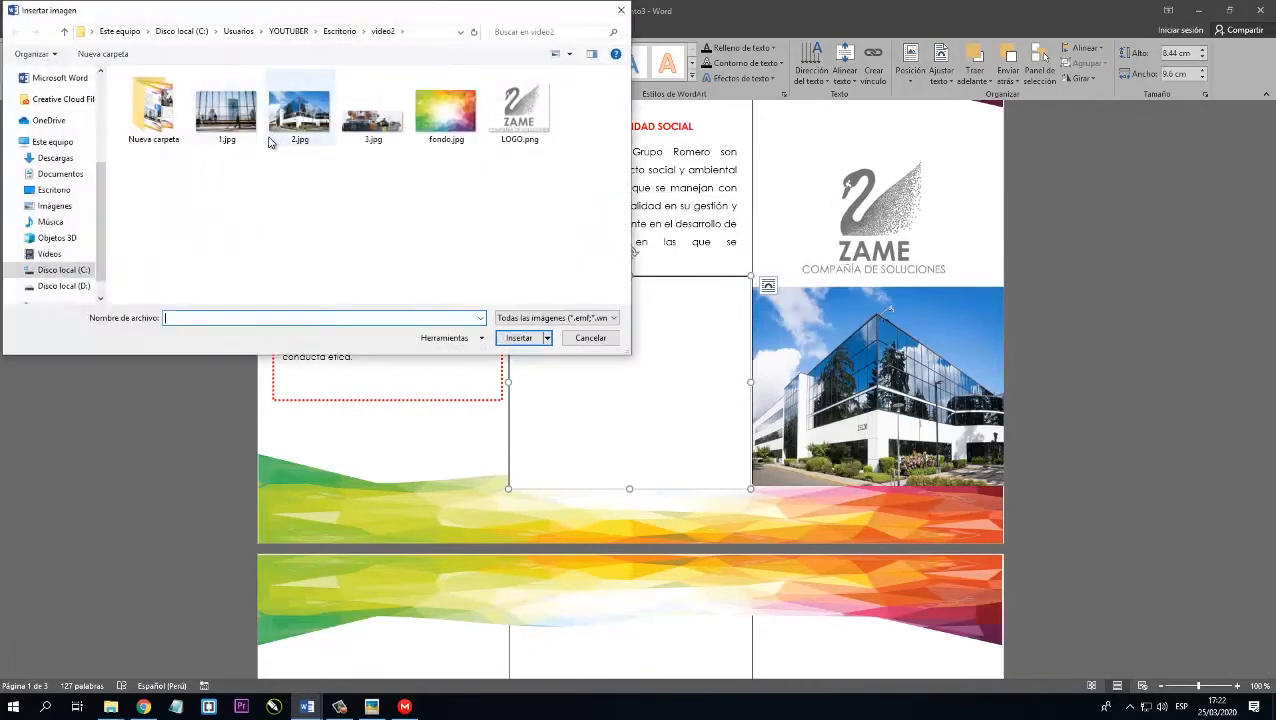
left_click(226, 118)
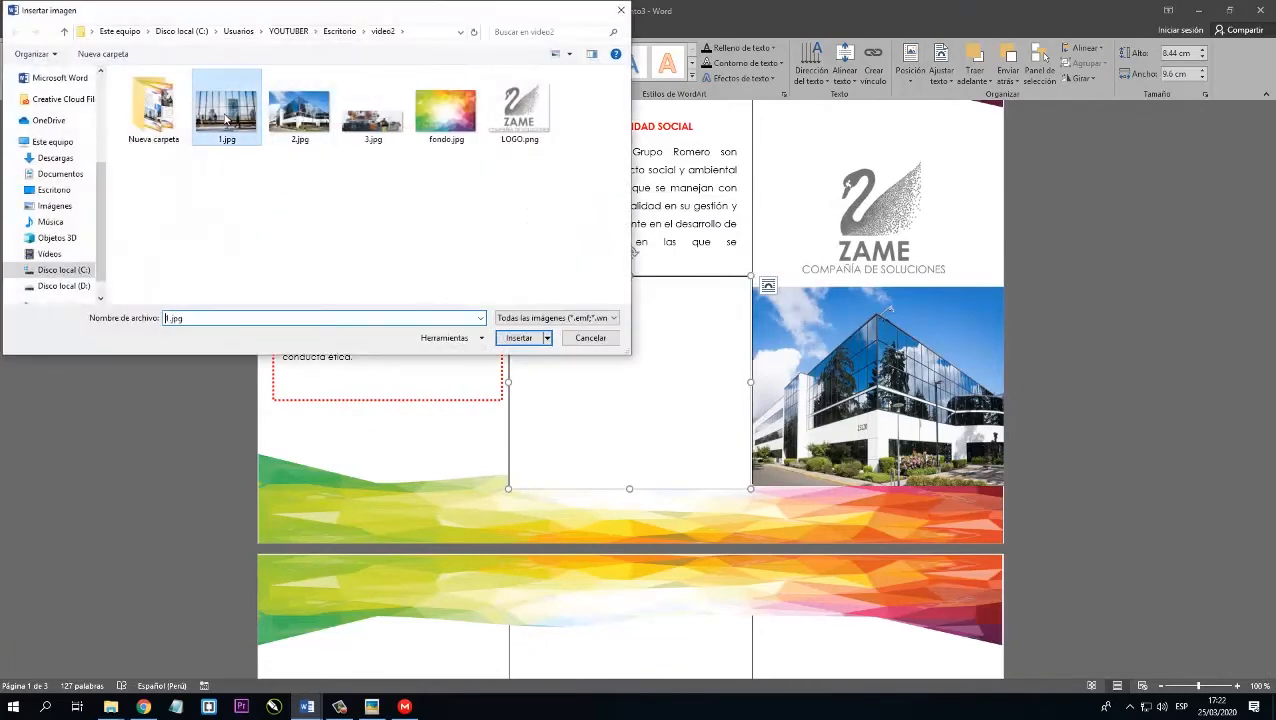
left_click(530, 344)
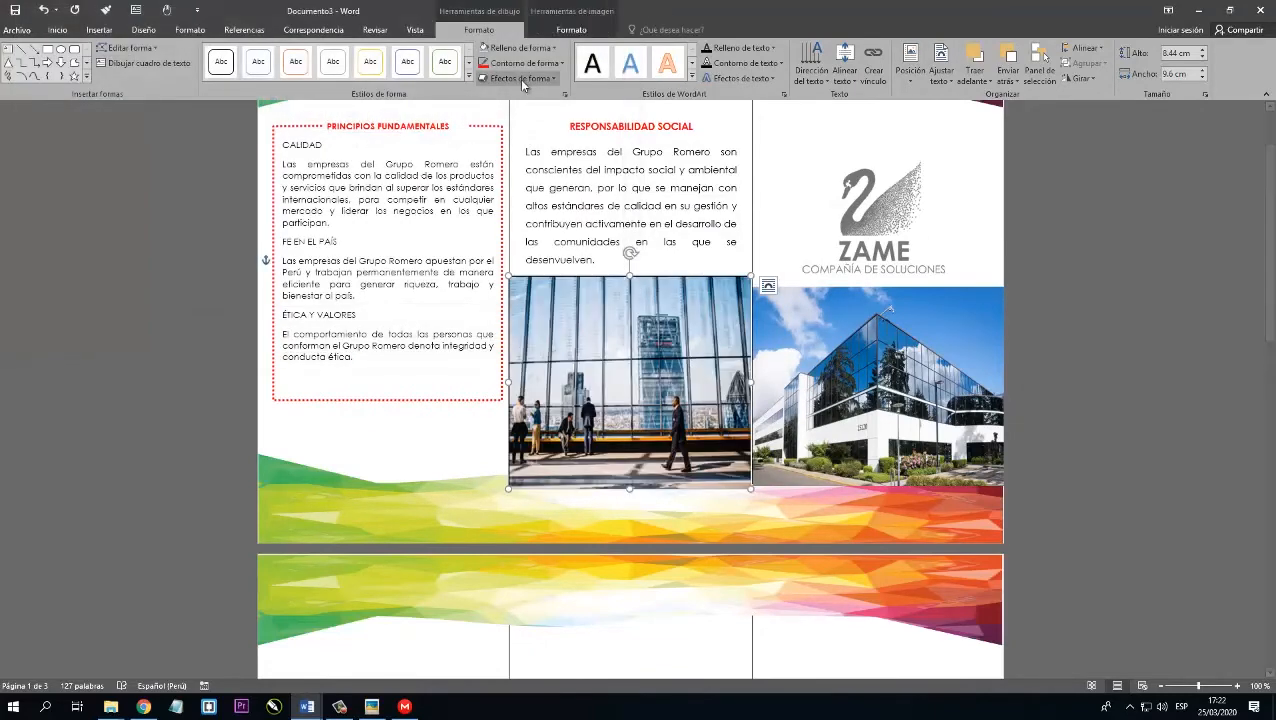
left_click(524, 63)
left_click(520, 180)
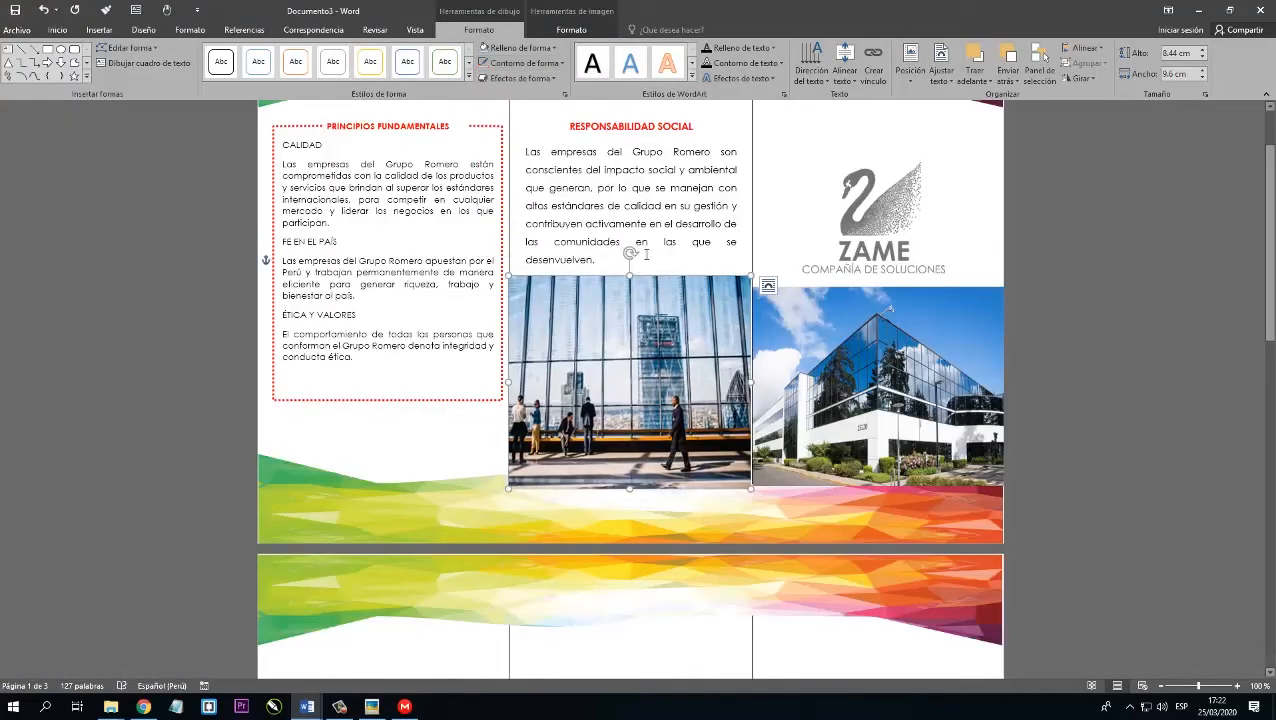
Delete the surplus empty paragraphs at the top of the third column to raise the logo and building picture again.
left_click(648, 246)
scroll(846, 208, "up", 2)
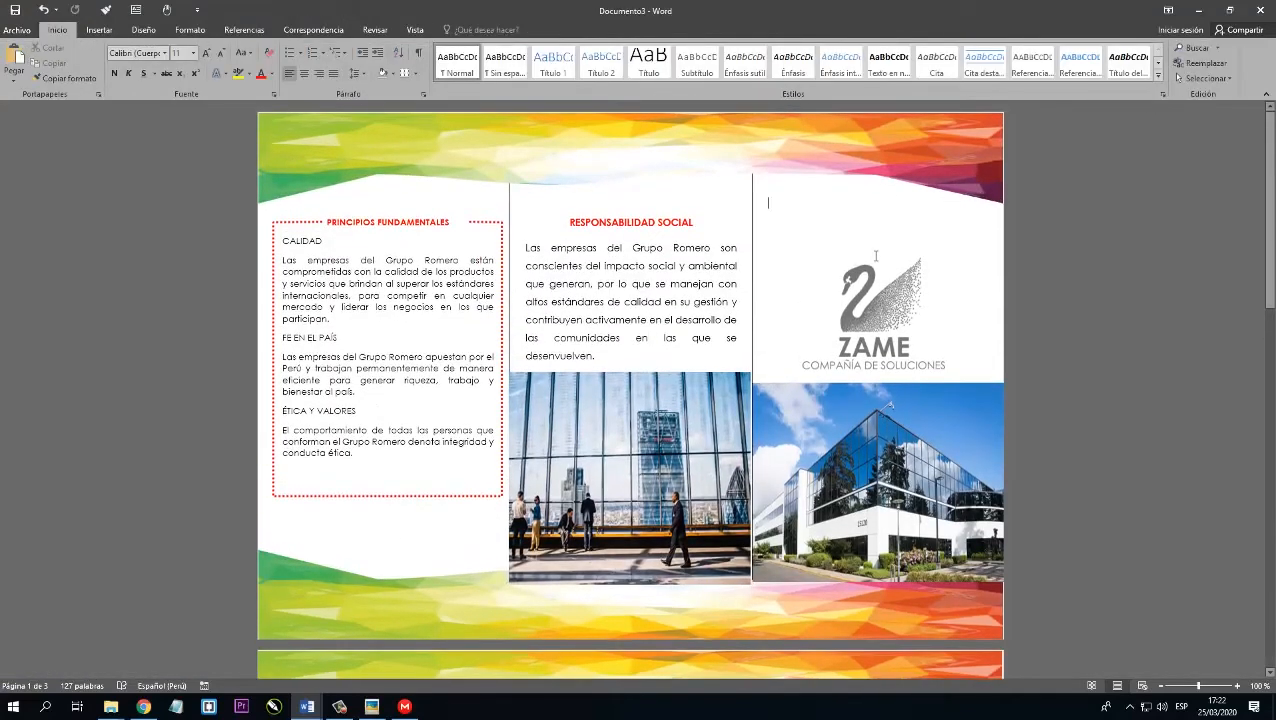
key("Delete")
key("Delete")
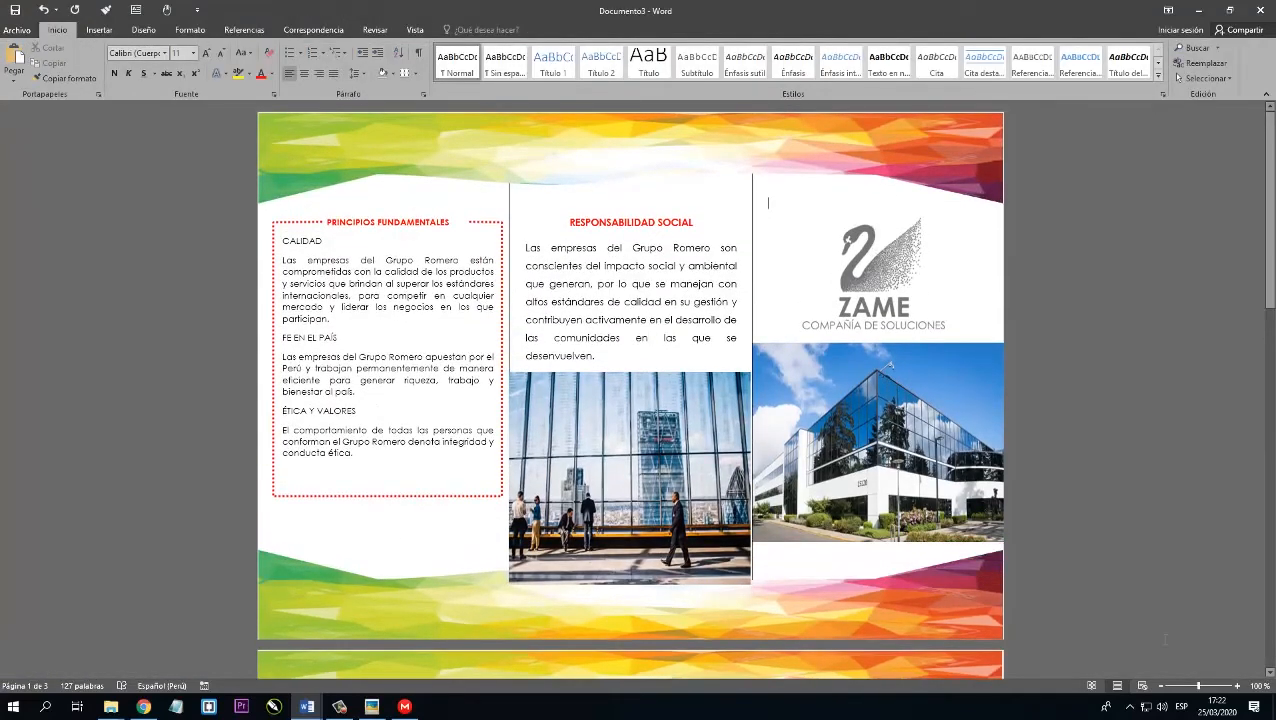
Enlarge the view to 120% and examine the layout of the first page and the blank columns of the second page.
left_click(1236, 686)
left_click(1236, 686)
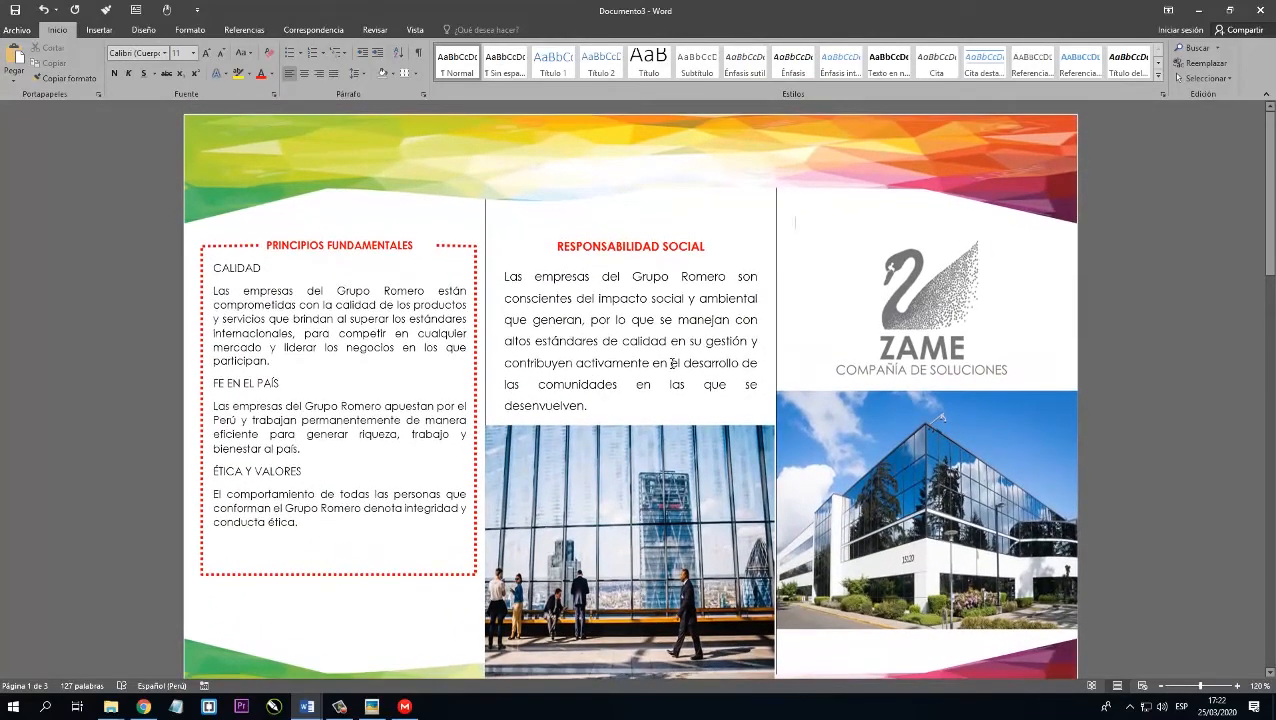
scroll(680, 310, "down", 9)
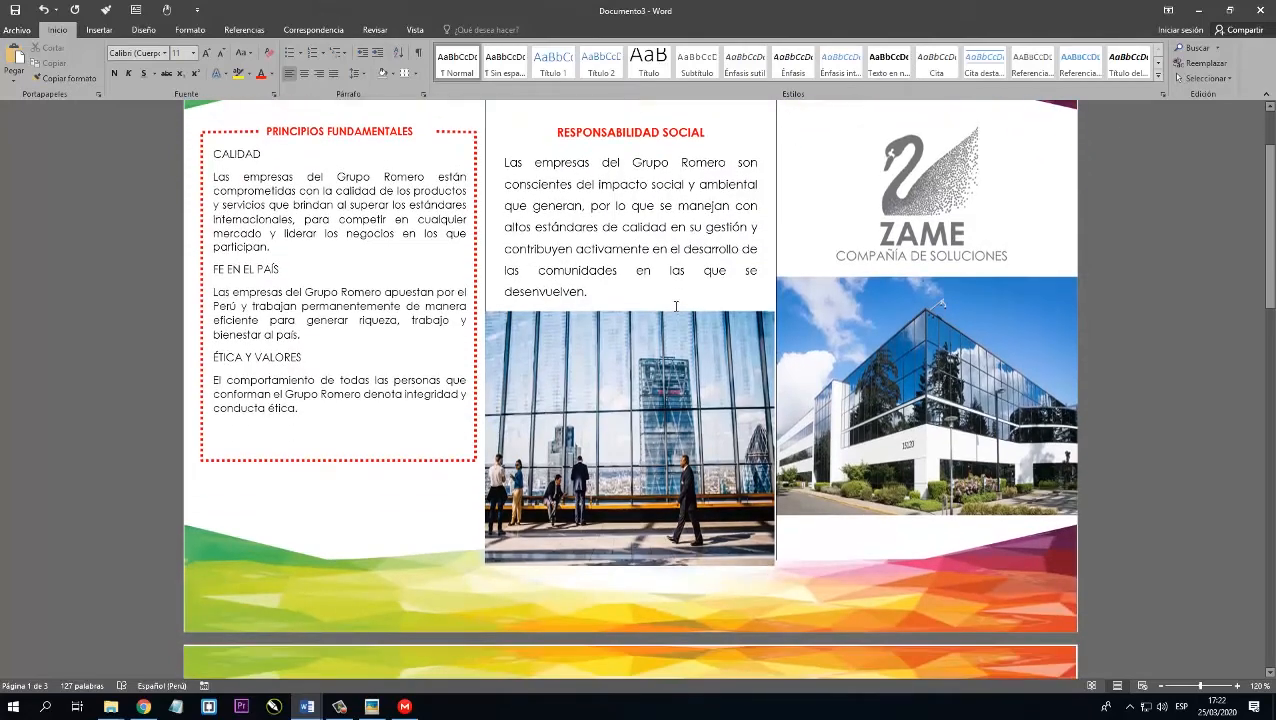
scroll(684, 313, "down", 4)
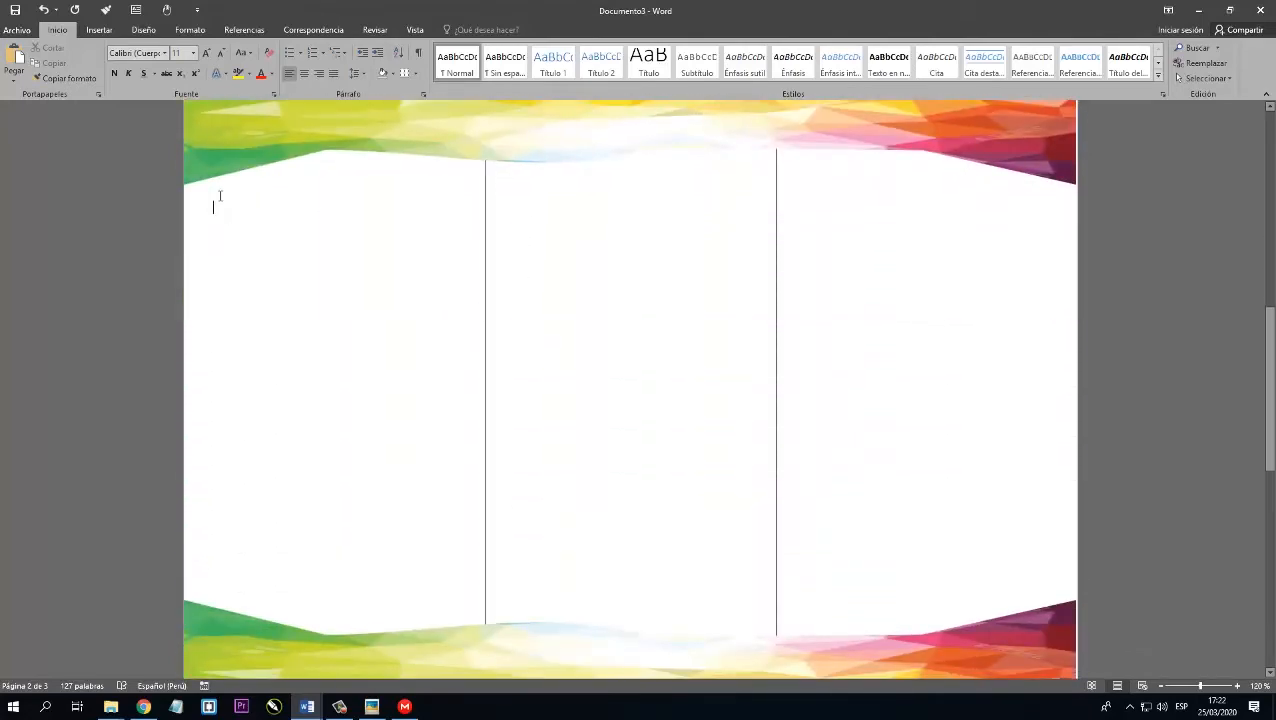
scroll(318, 218, "up", 5)
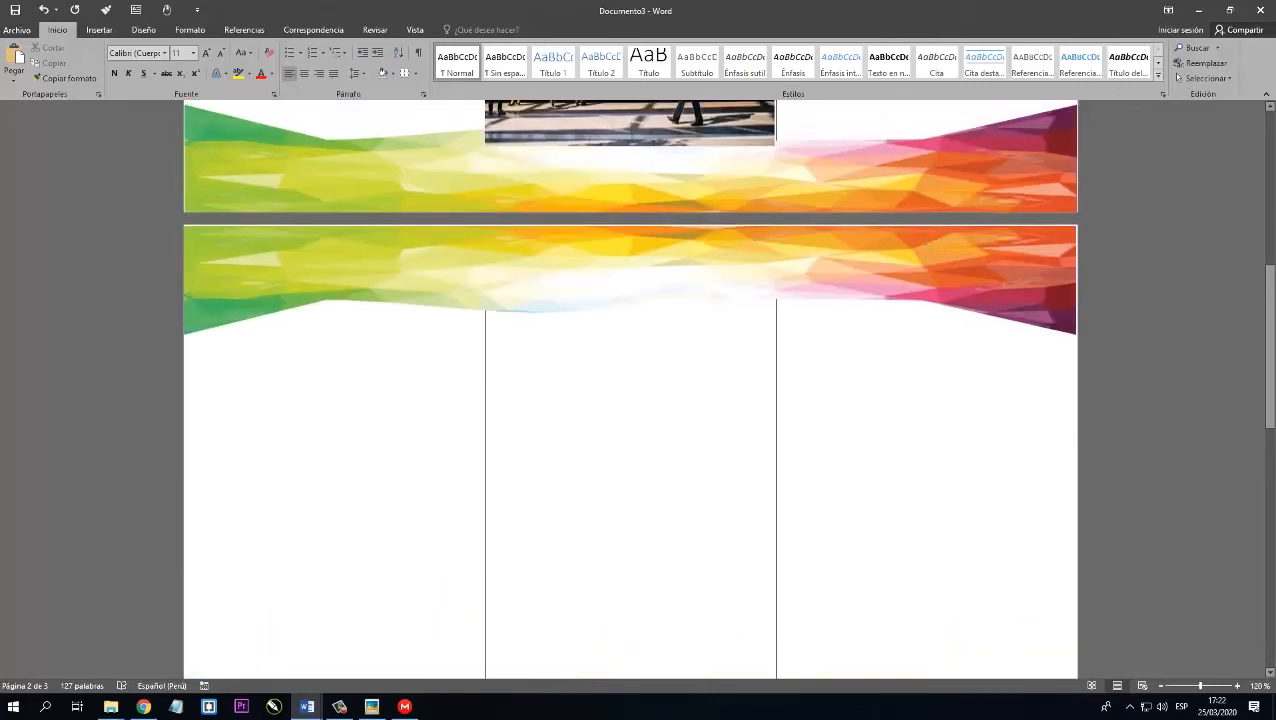
scroll(600, 360, "down", 2)
left_click(668, 379)
left_click(880, 351)
scroll(355, 330, "down", 2)
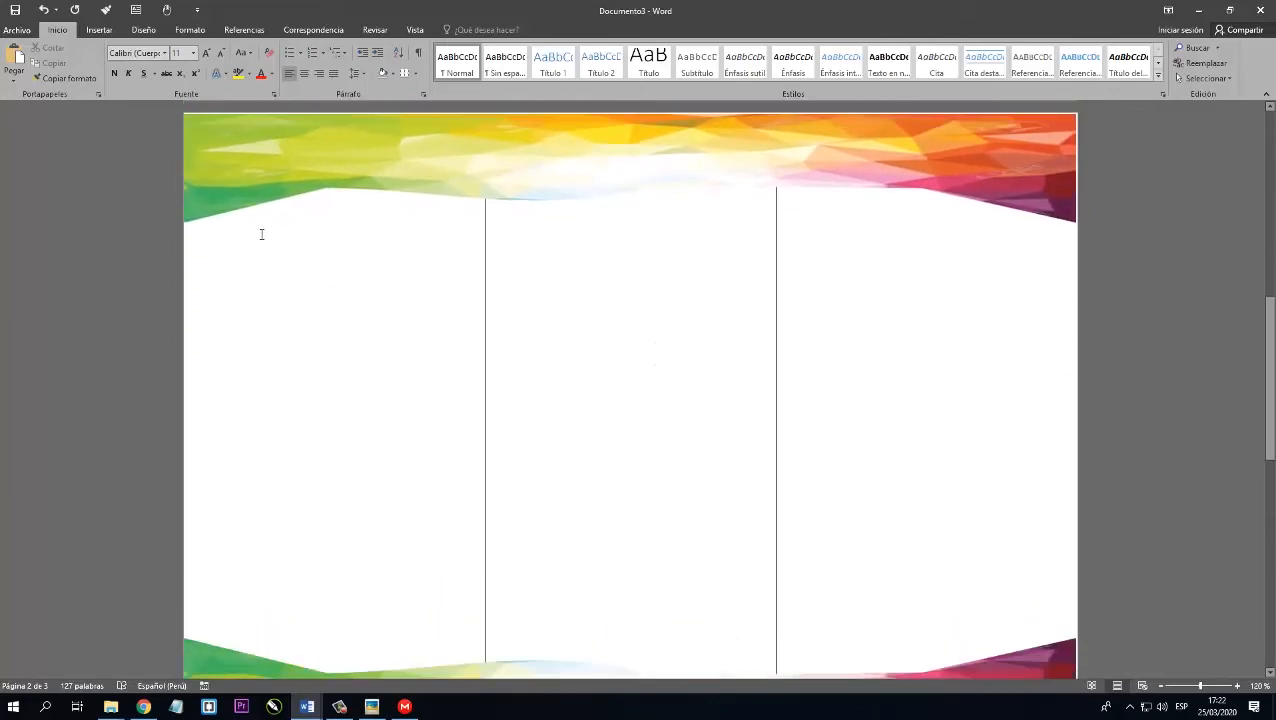
Switch to secciones.docx and copy the section 2 Quiénes Somos heading and paragraph.
mouse_move(306, 706)
left_click(242, 650)
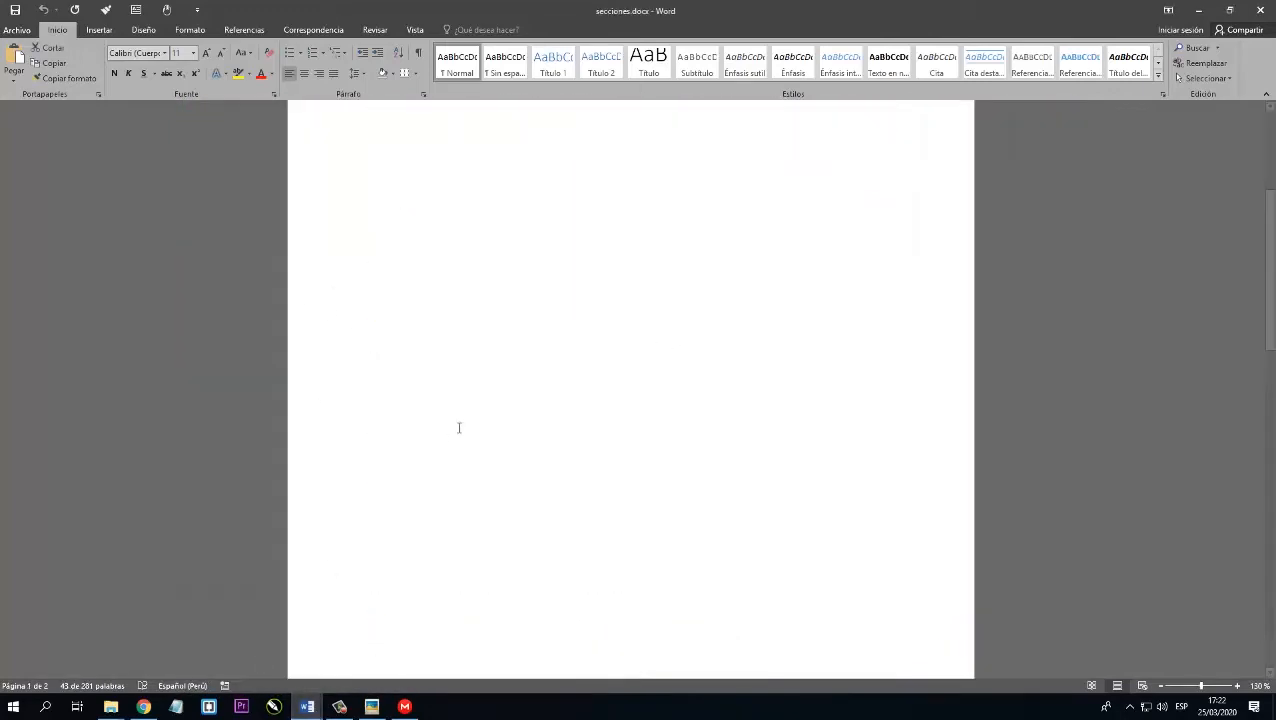
scroll(473, 418, "down", 4)
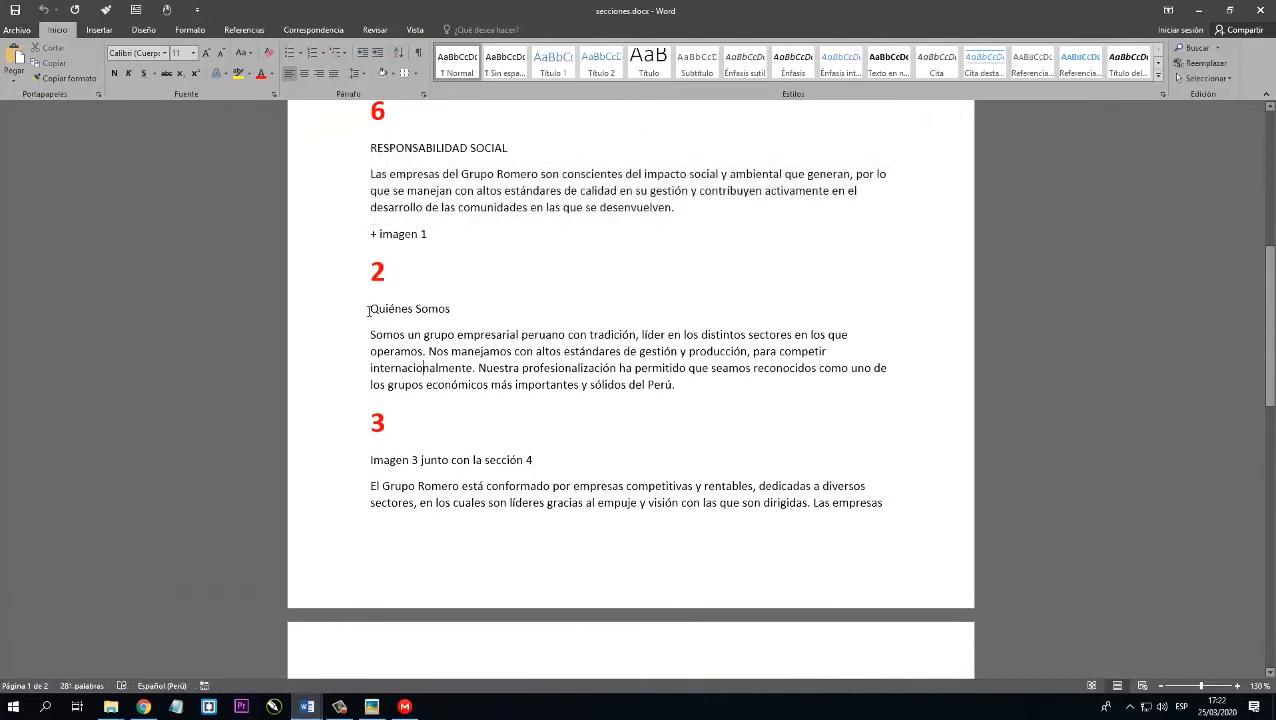
left_click_drag(372, 308, 684, 390)
key("ctrl+c")
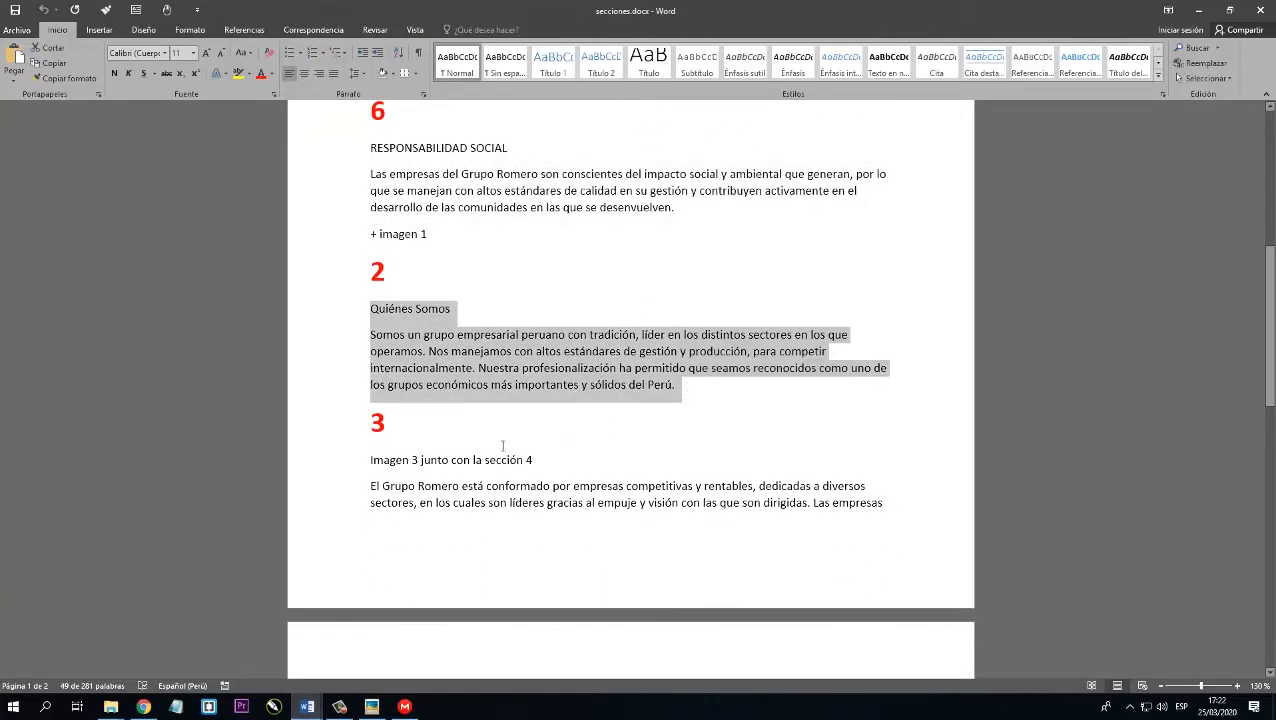
Return to Documento3 and paste the Quiénes Somos text into the first column of the second page.
mouse_move(322, 702)
left_click(372, 670)
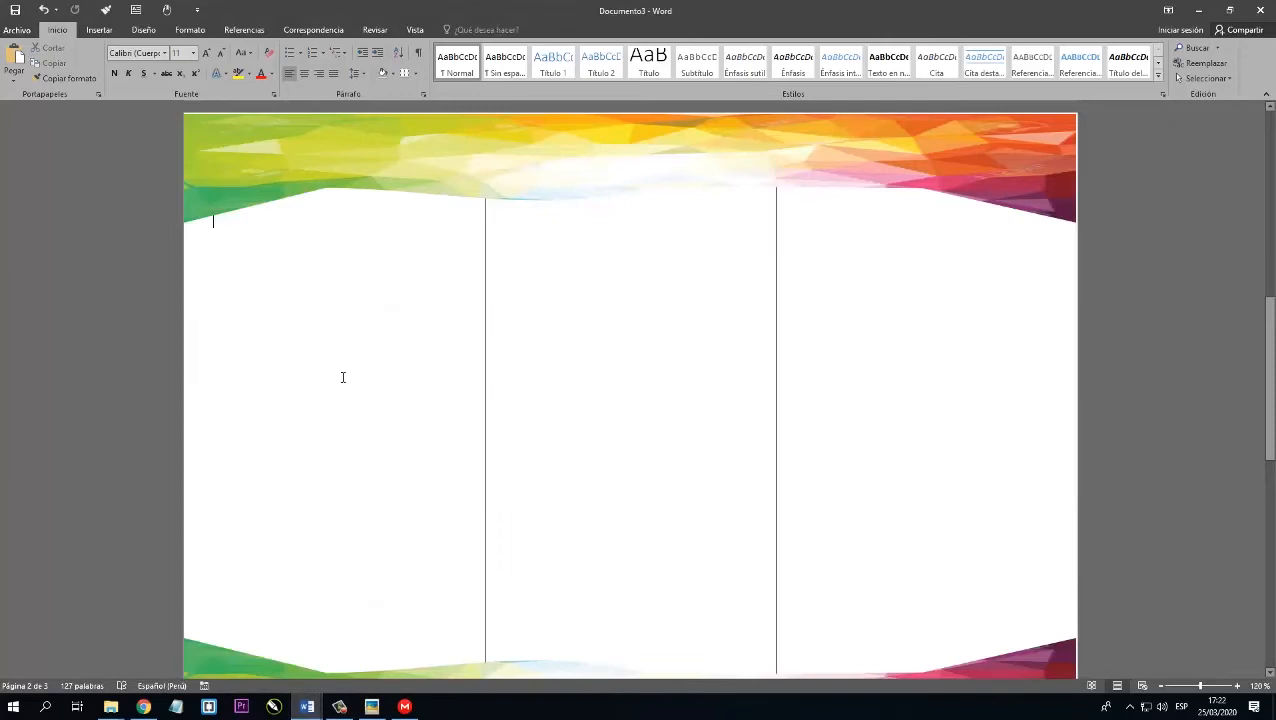
right_click(231, 249)
left_click(301, 306)
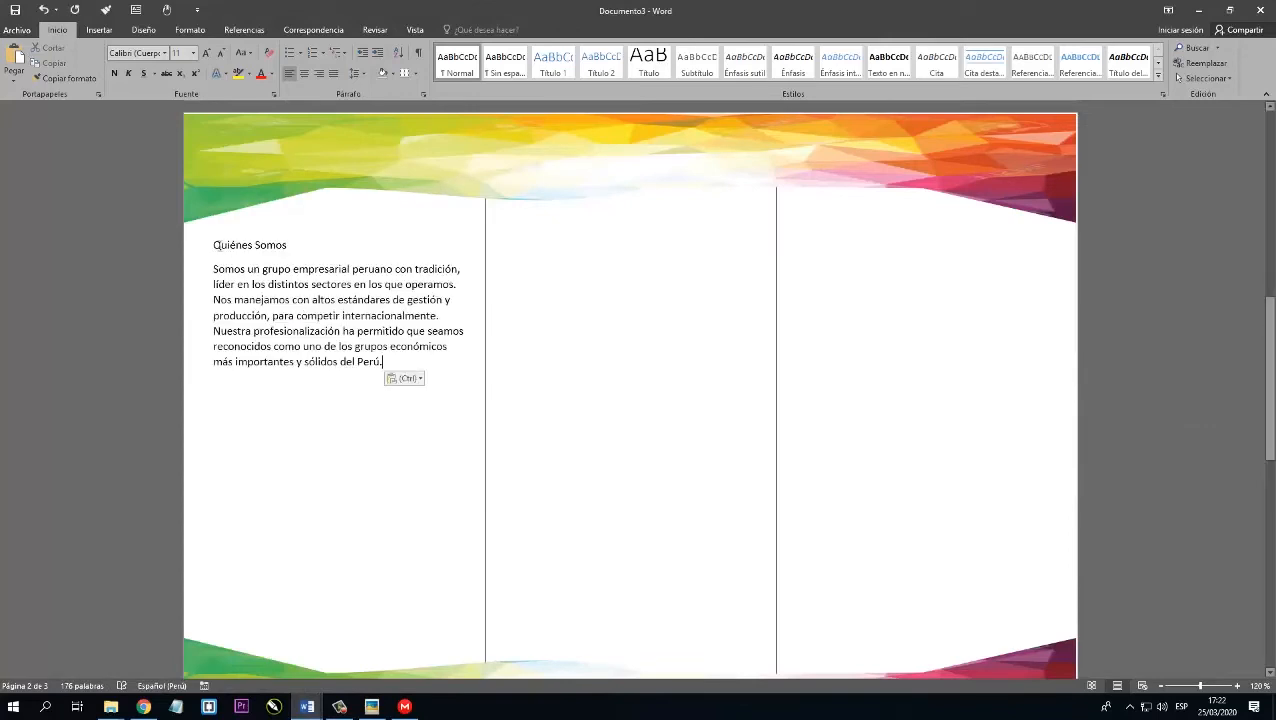
Format the Quiénes Somos heading and paragraph in Century Gothic, size 12, justified, with wider line spacing.
left_click_drag(213, 246, 405, 364)
left_click(149, 54)
type("Century Gothic")
key("Return")
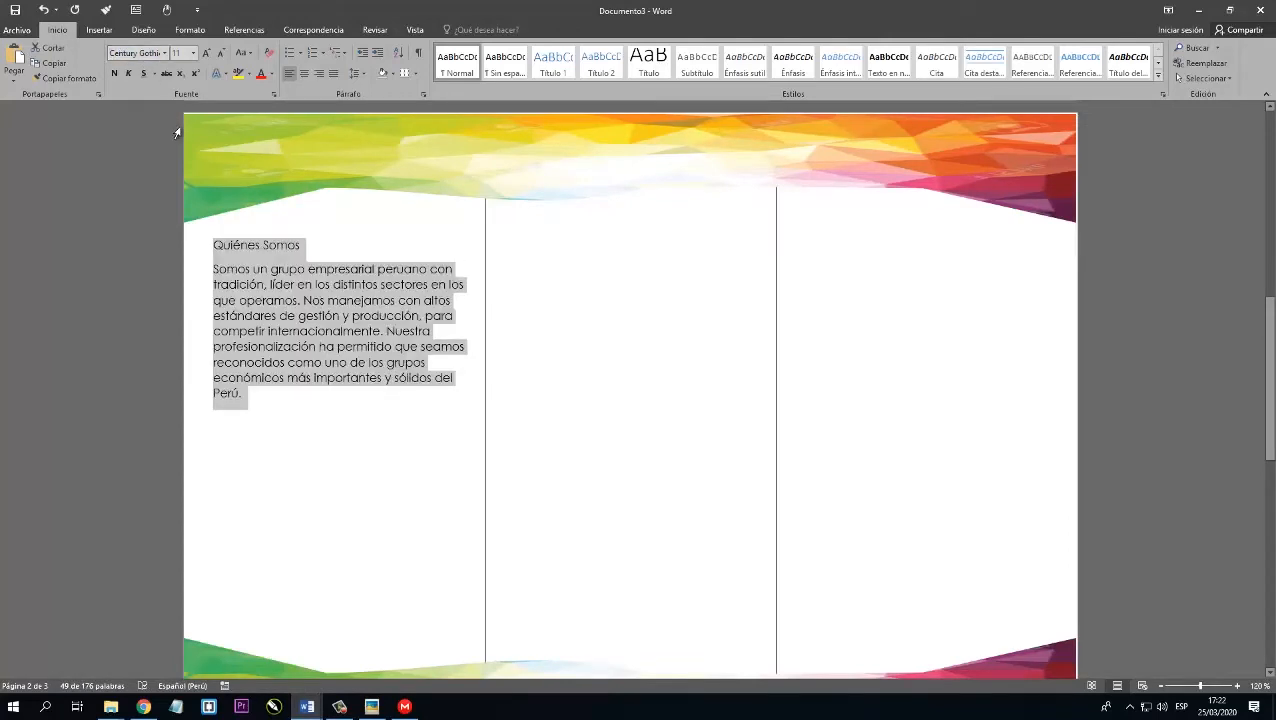
left_click(206, 55)
left_click(333, 73)
left_click(356, 73)
left_click(381, 139)
Centre the Quiénes Somos heading and make it bold and red.
left_click_drag(311, 249, 211, 254)
left_click(305, 74)
left_click(114, 73)
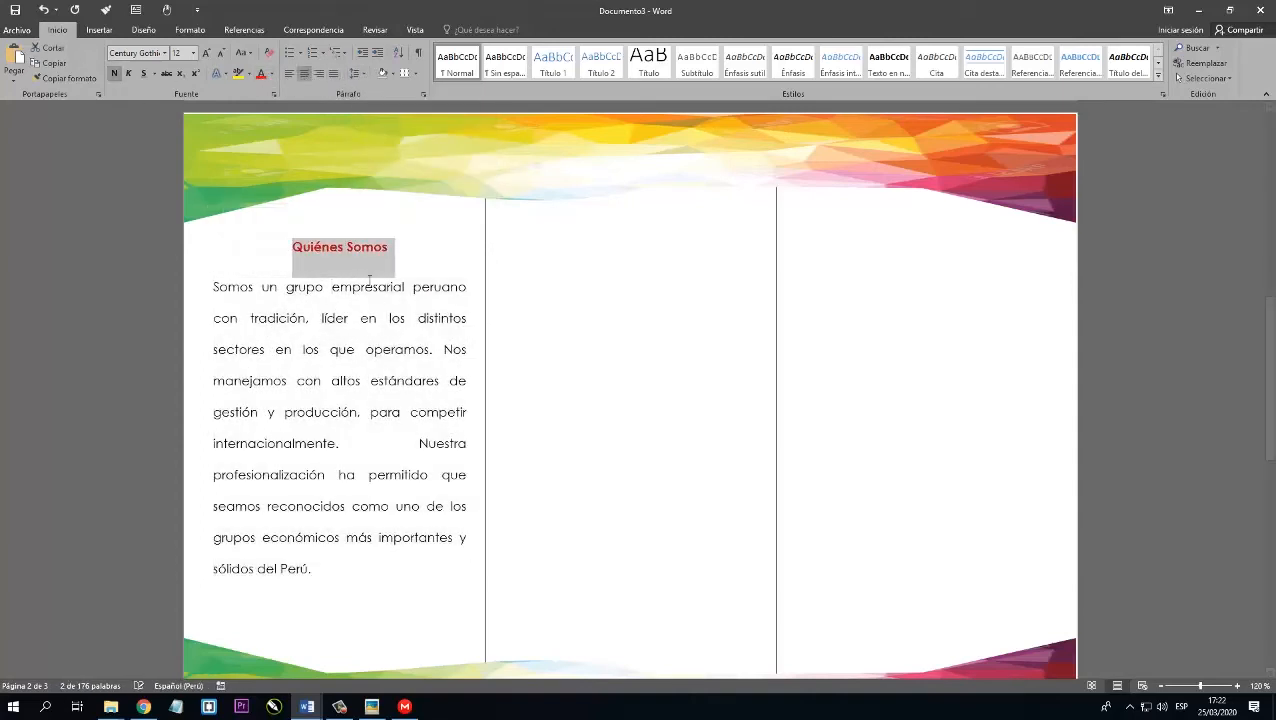
Draw a horizontal line about 7.8 cm long above the Quiénes Somos heading.
left_click(401, 264)
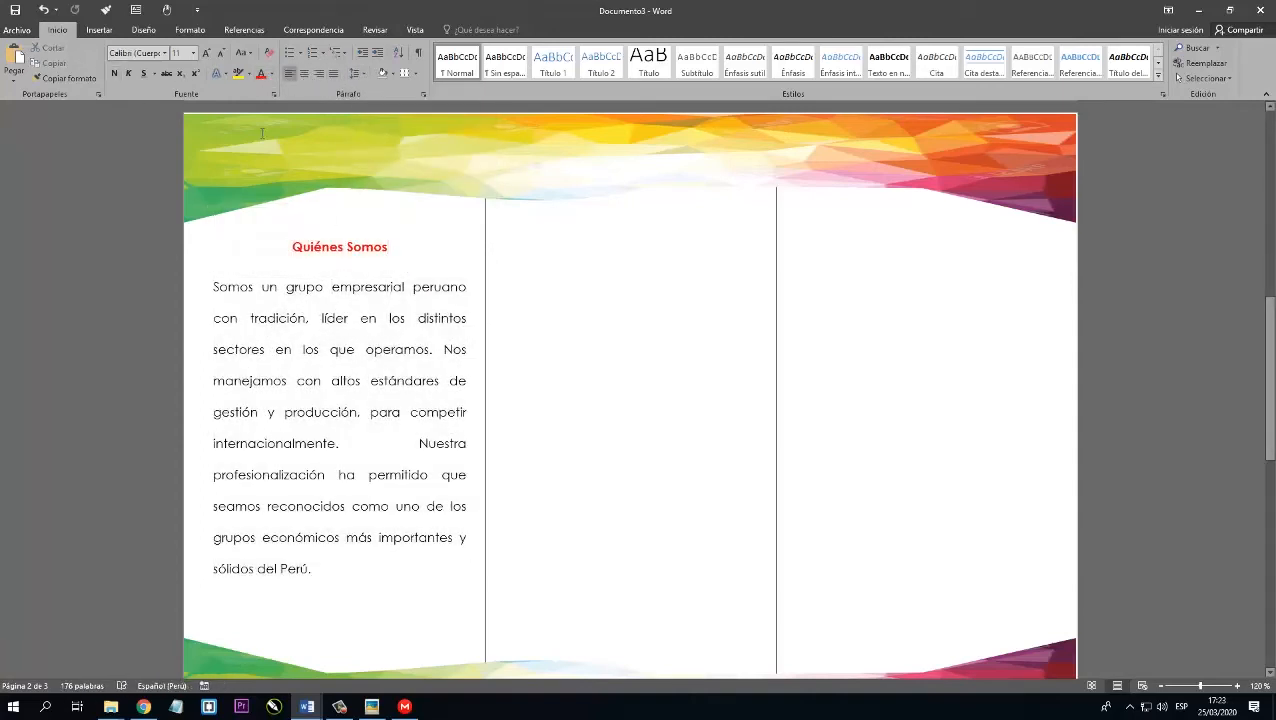
left_click(99, 29)
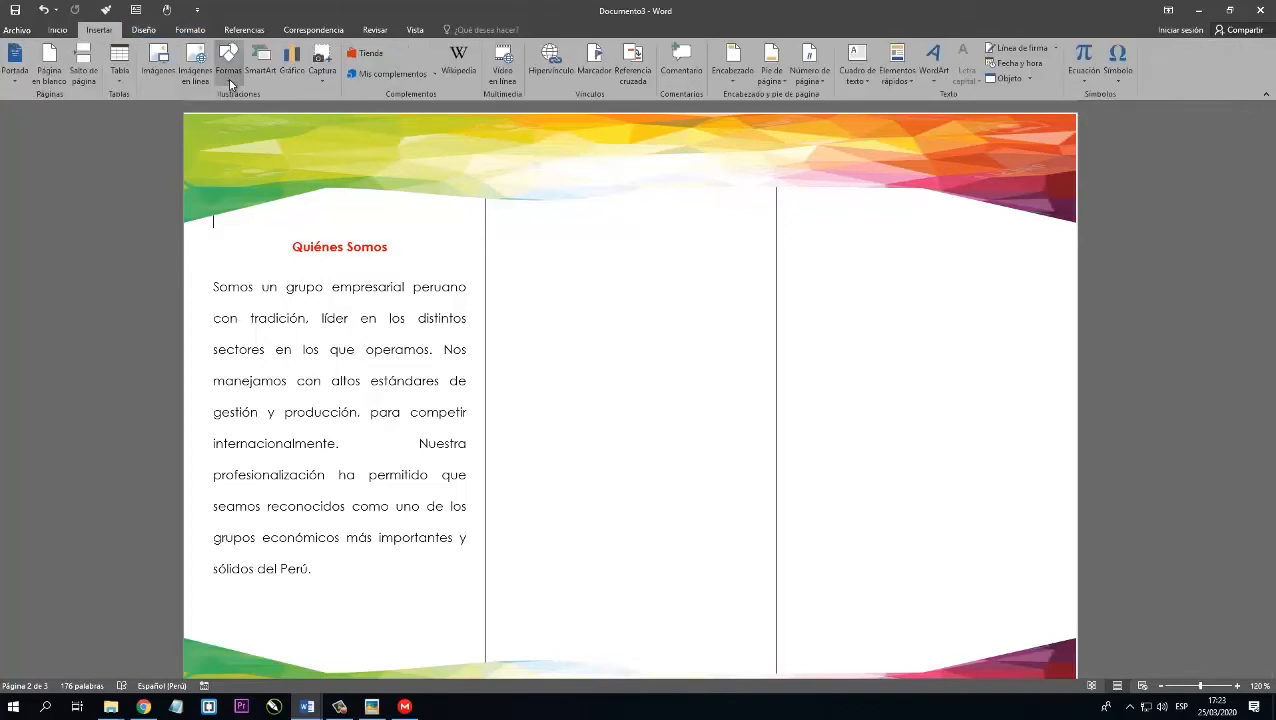
left_click(229, 70)
left_click(238, 108)
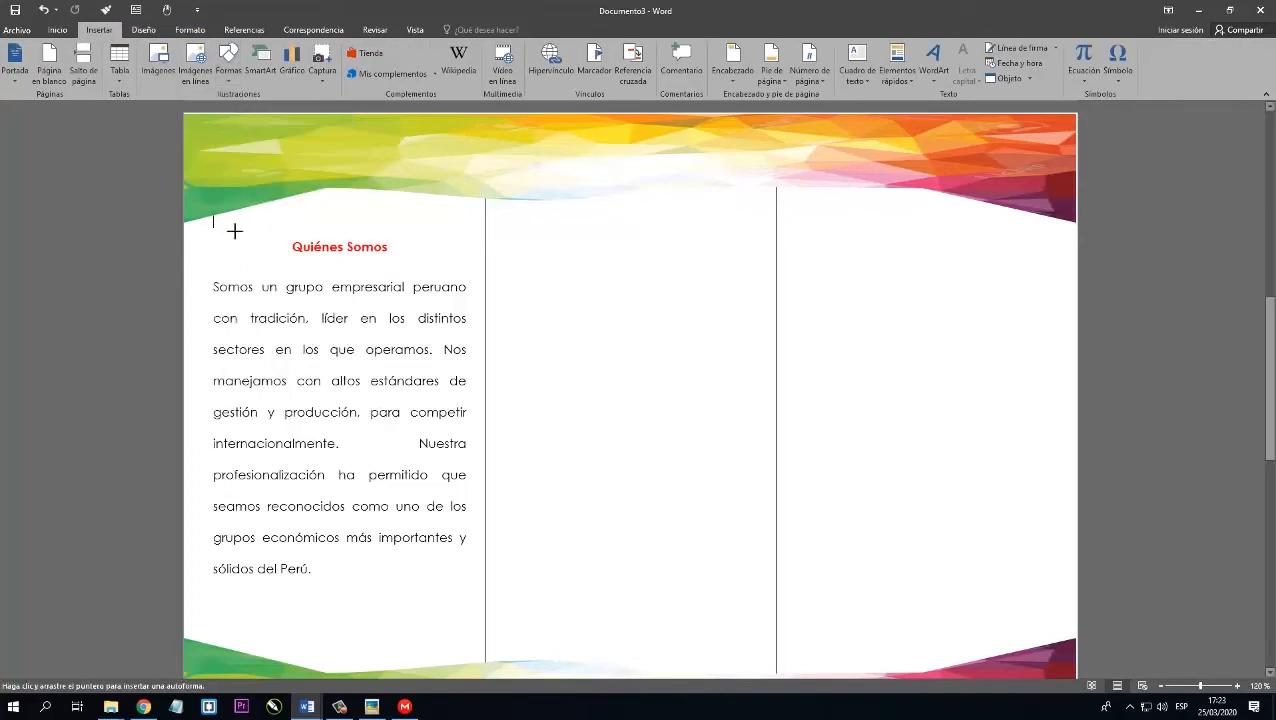
left_click_drag(239, 232, 385, 237)
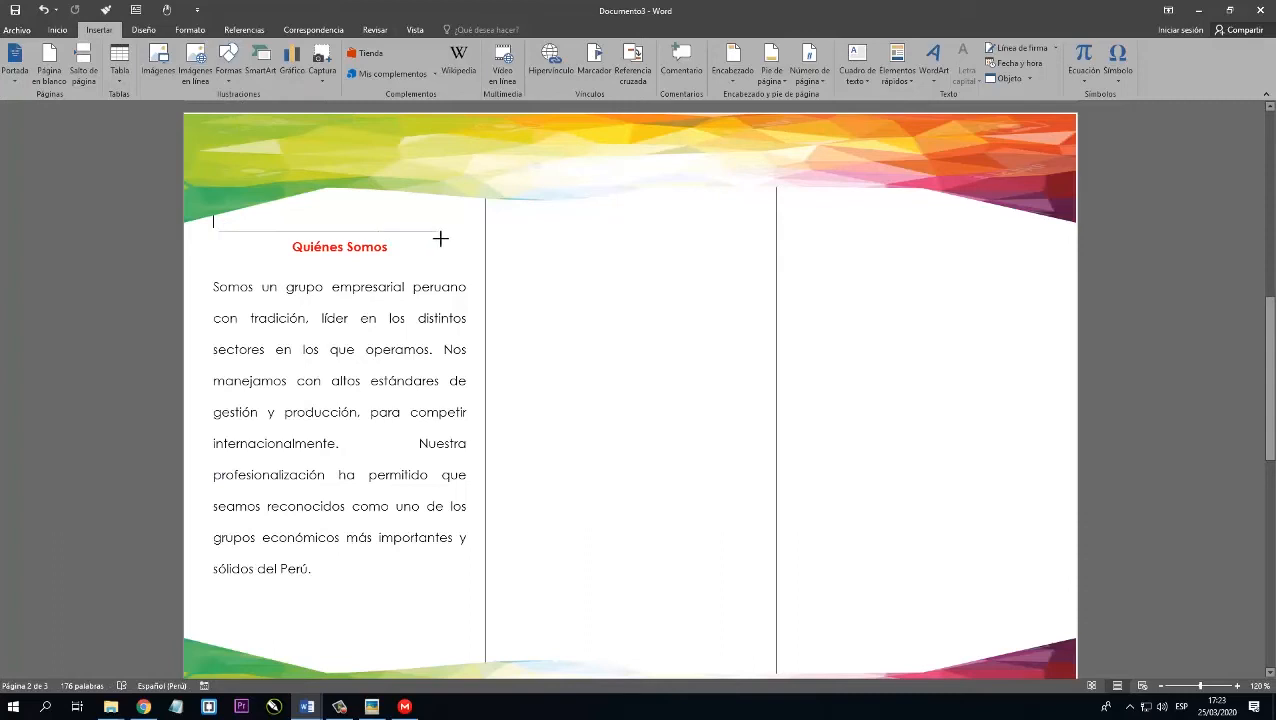
Set the line above the heading to 2¼ pt thickness and colour it red.
left_click(520, 62)
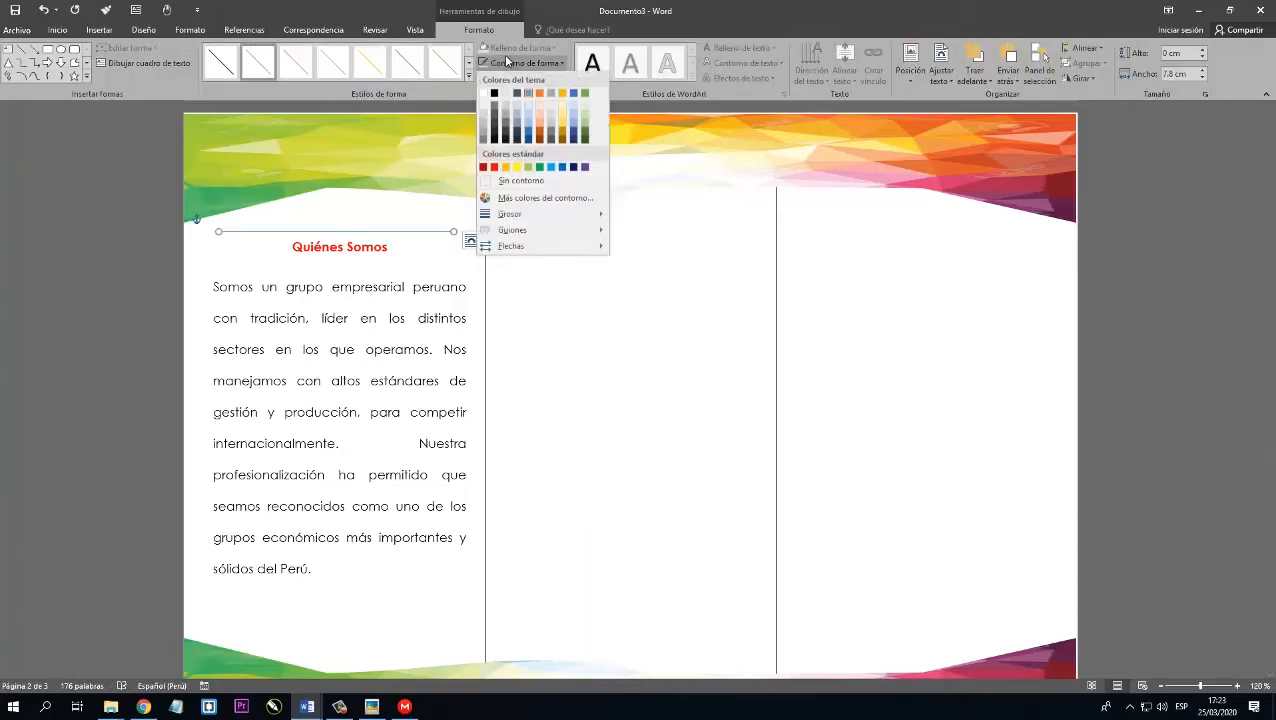
mouse_move(538, 215)
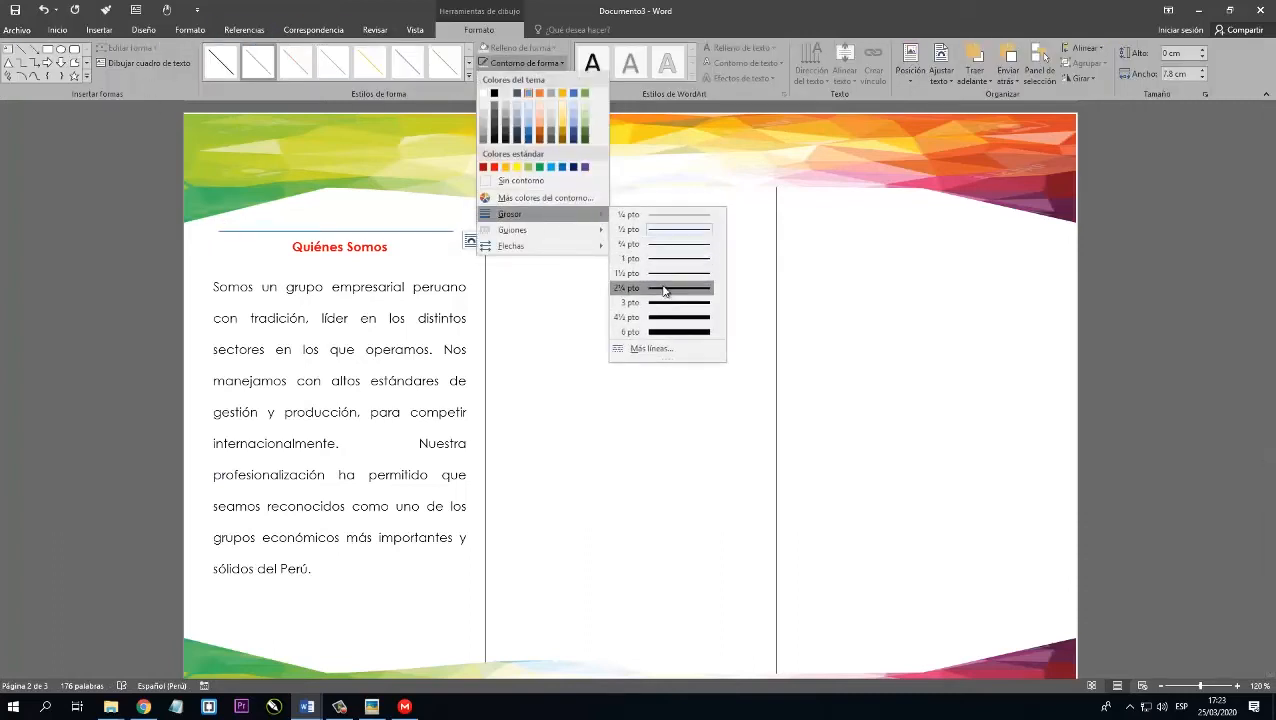
left_click(664, 289)
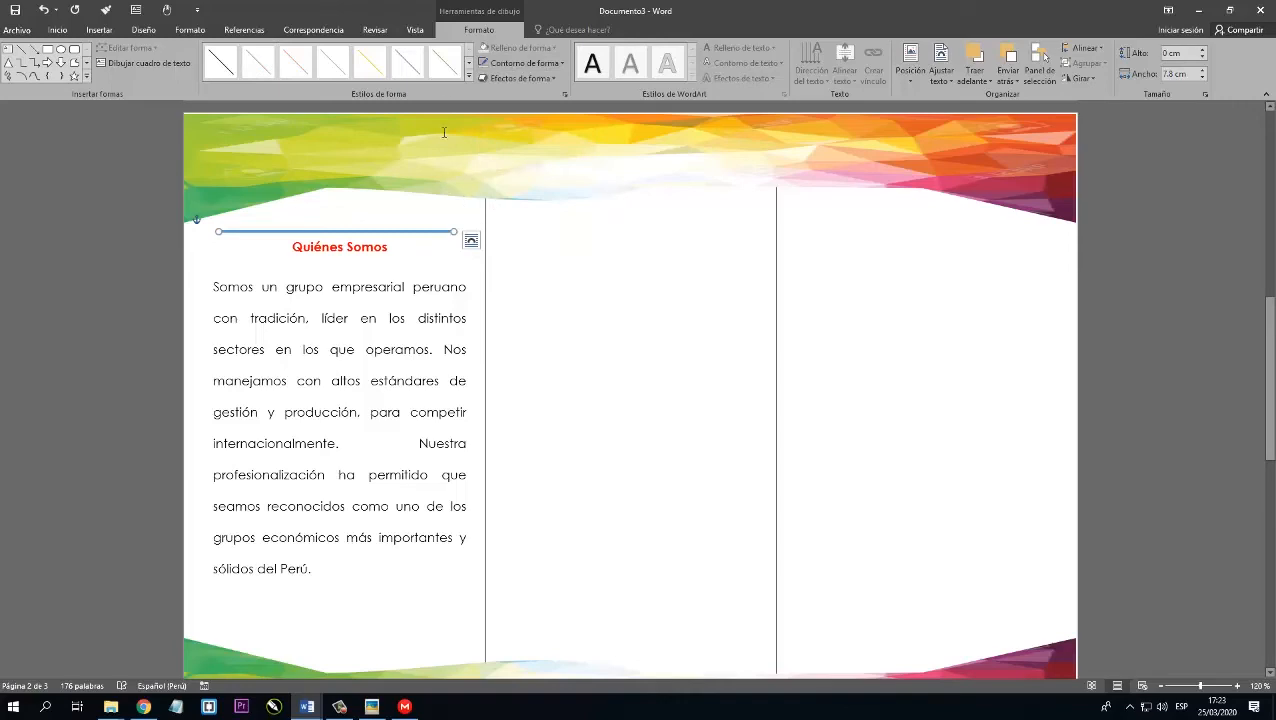
left_click(511, 66)
left_click(501, 172)
left_click(413, 308)
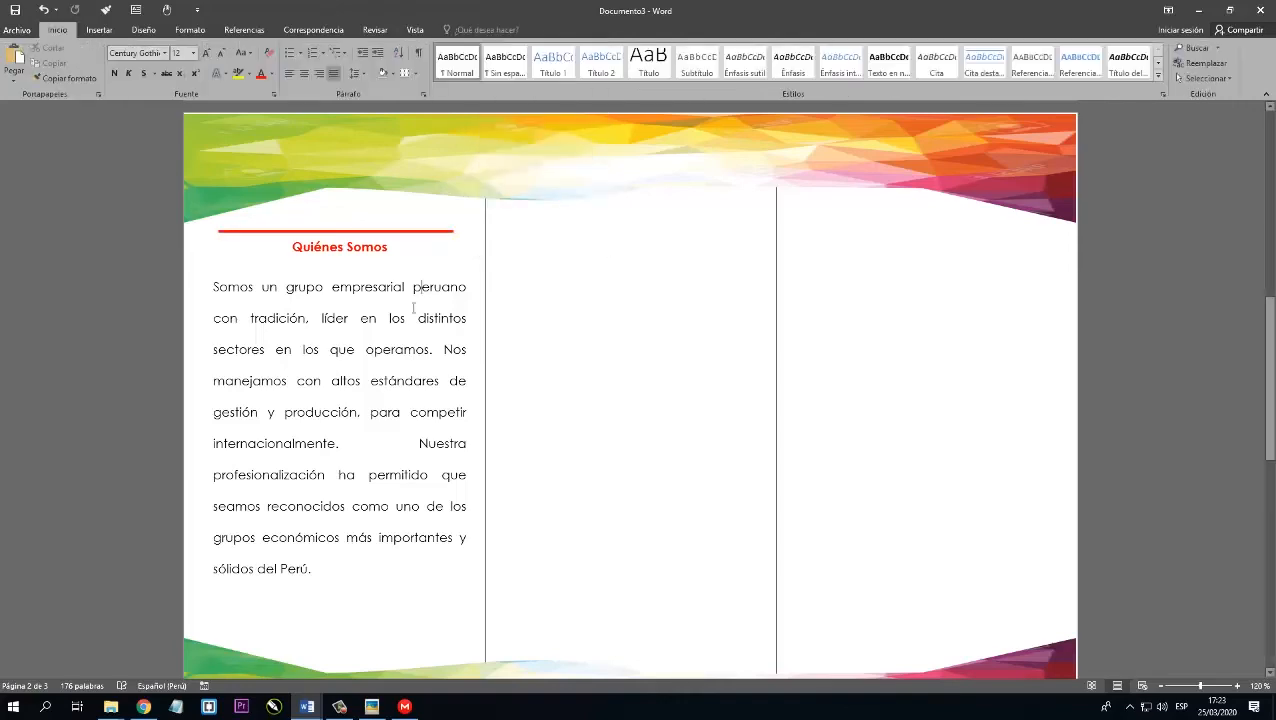
Draw a text box about 7.09 cm high and 19.68 cm wide across the upper part of the second and third columns.
scroll(415, 311, "down", 4)
scroll(524, 299, "up", 5)
left_click(524, 265)
scroll(545, 279, "down", 1)
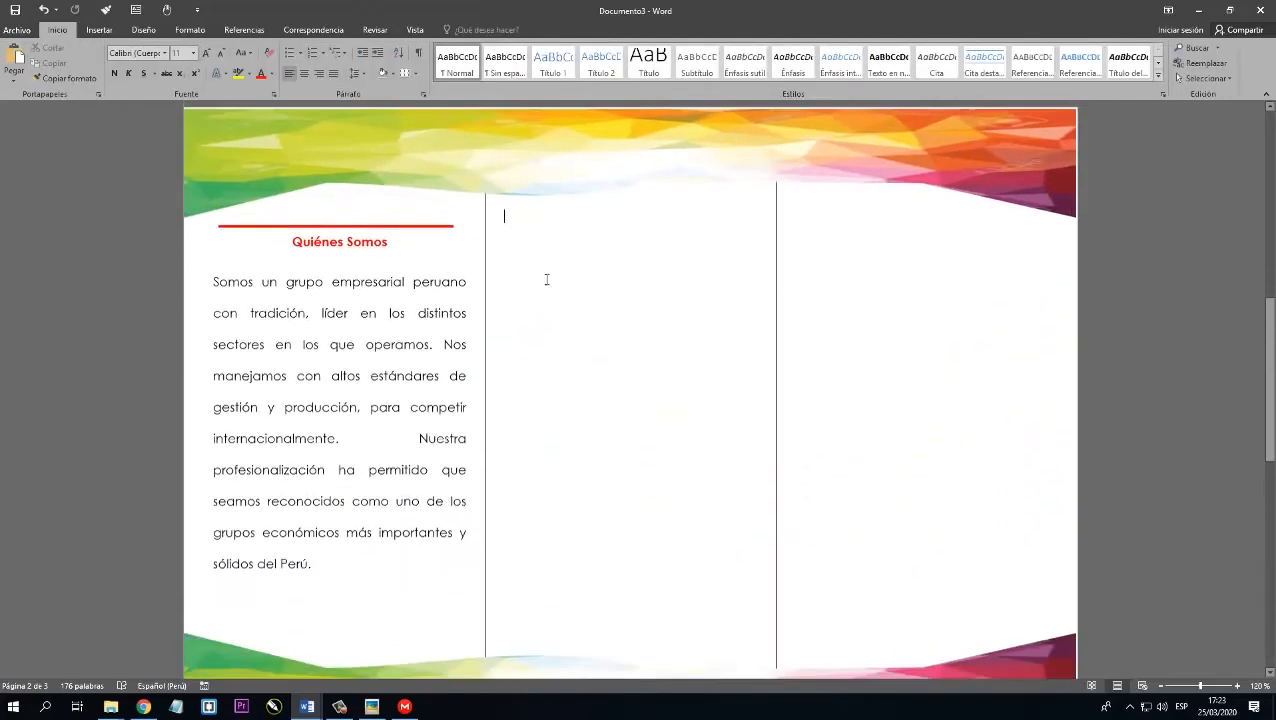
scroll(547, 279, "down", 1)
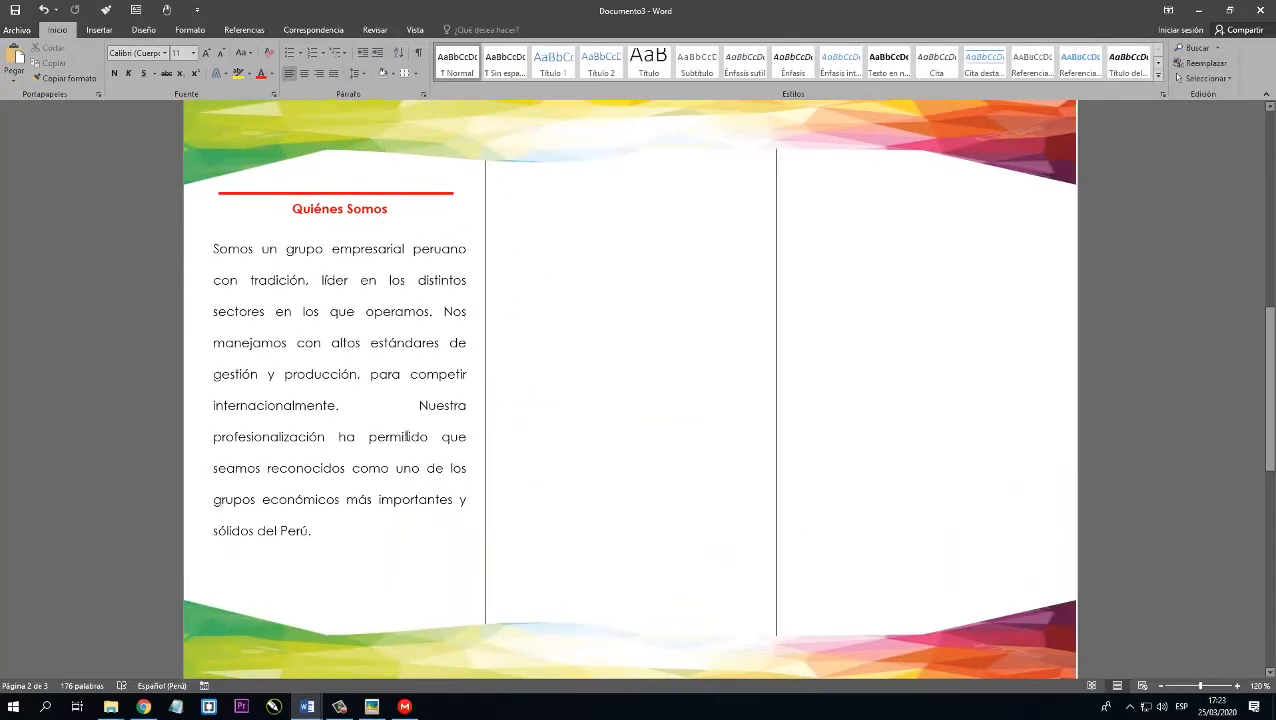
left_click(99, 30)
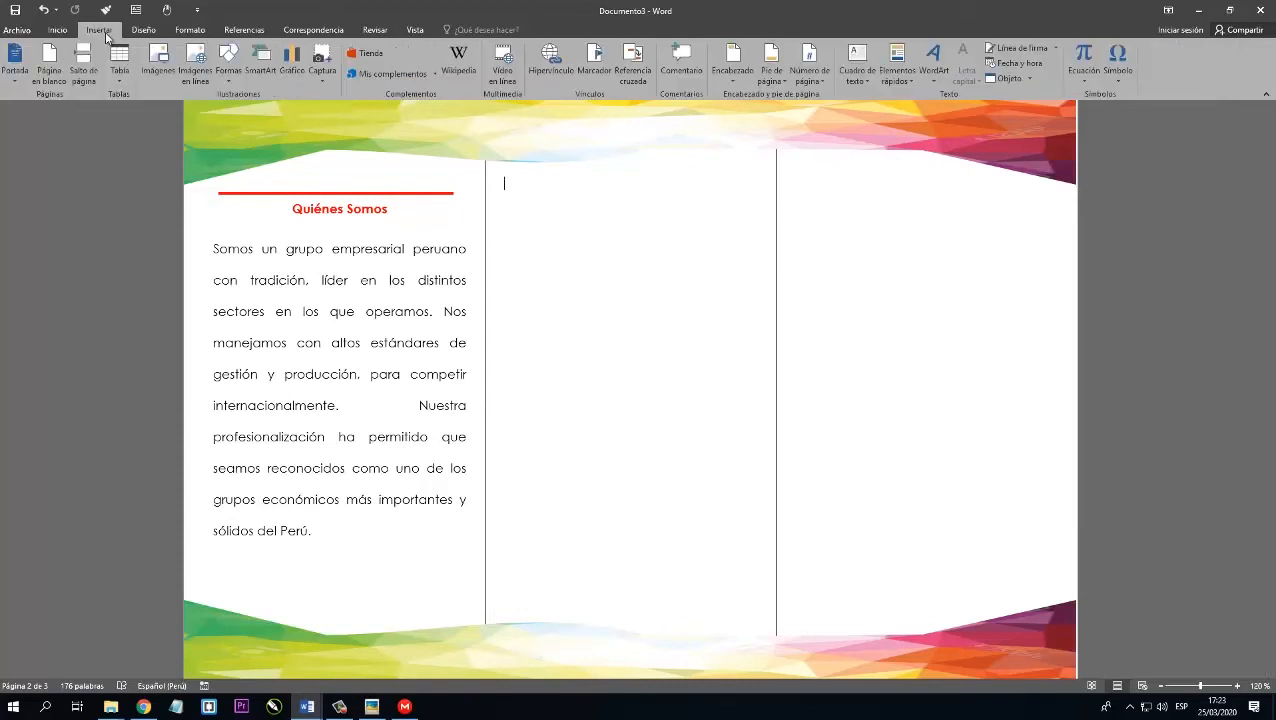
left_click(228, 78)
left_click(225, 108)
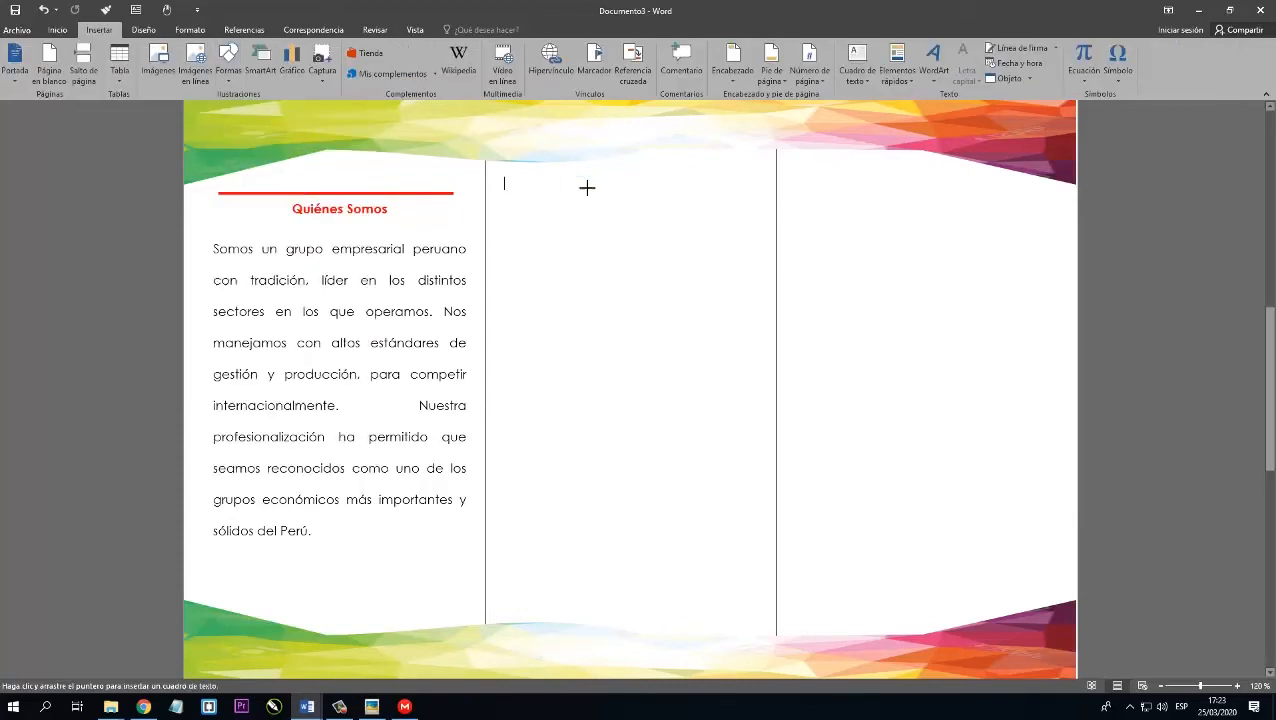
mouse_move(484, 160)
left_mouse_down()
mouse_move(820, 330)
mouse_move(1078, 374)
left_mouse_up()
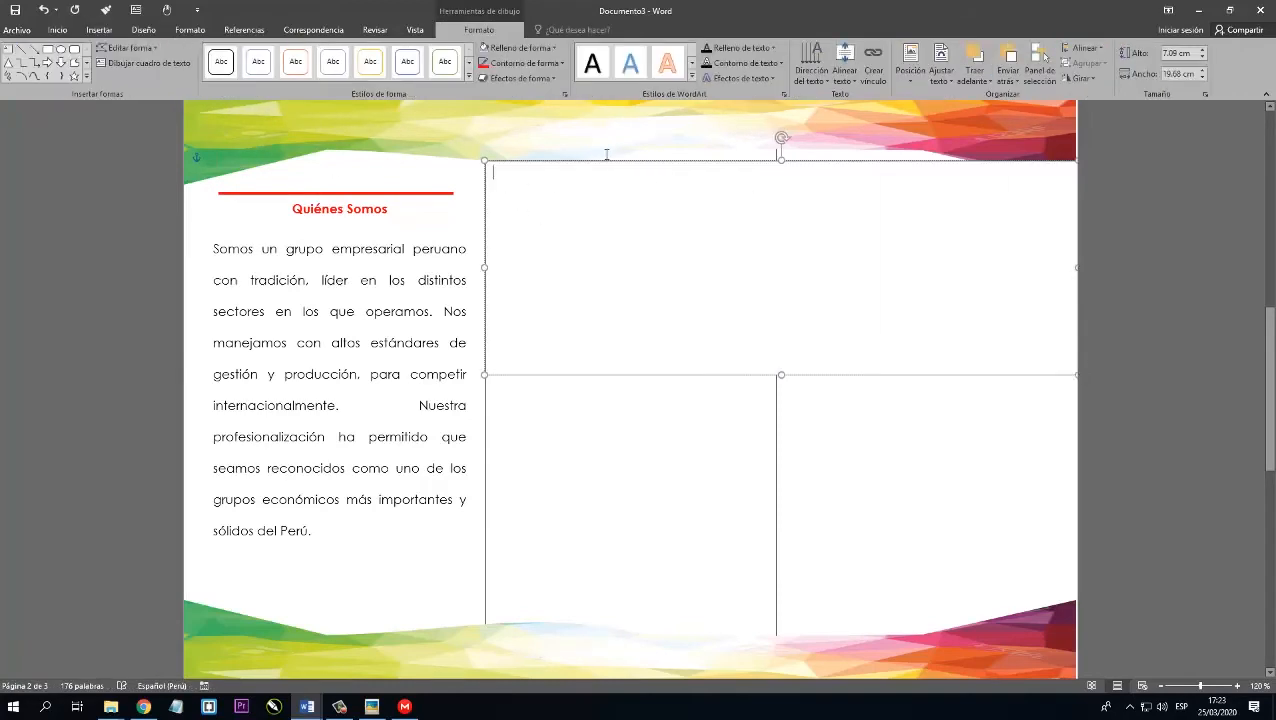
Fill the new text box with the picture 3.jpg from the video2 folder.
left_click(520, 47)
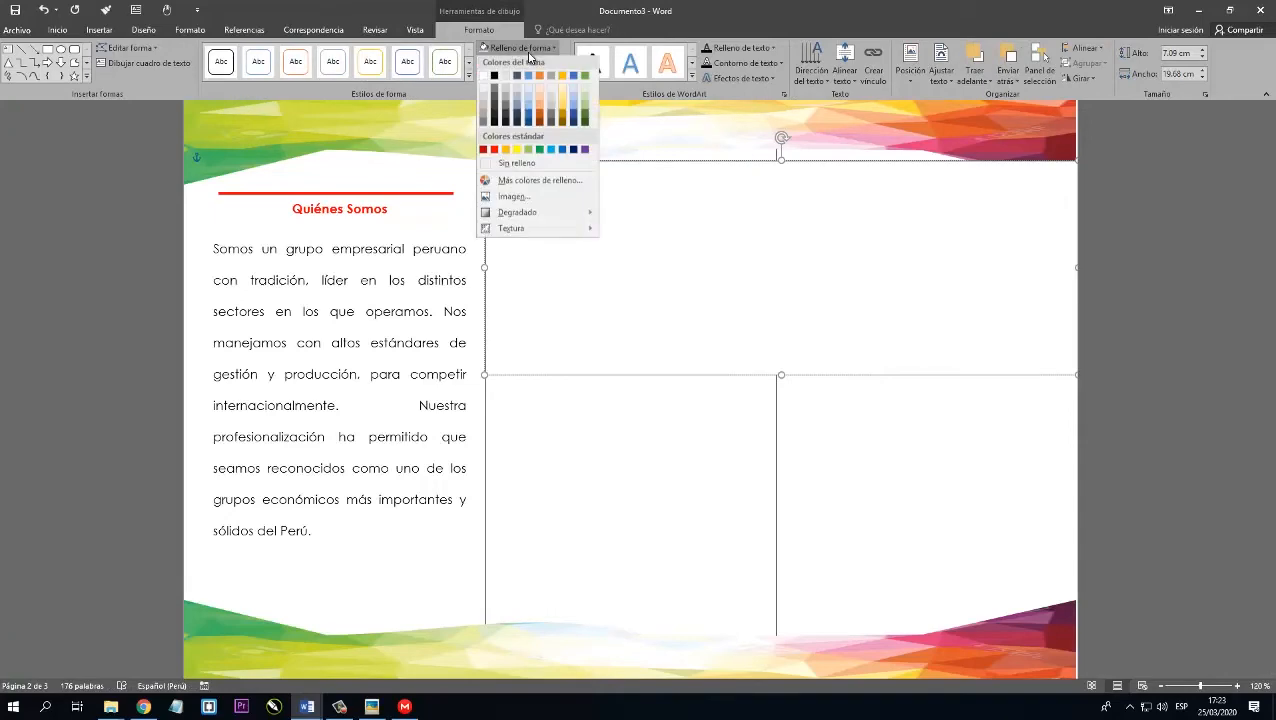
left_click(516, 198)
left_click(520, 280)
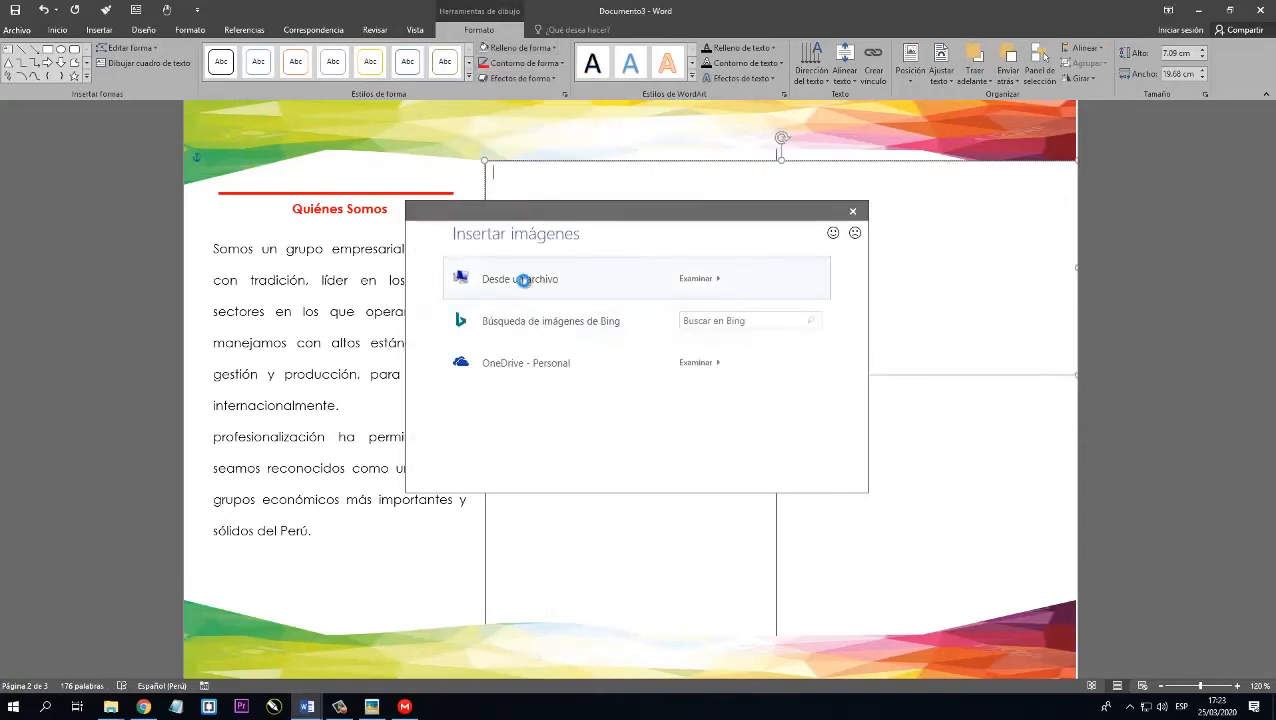
left_click(372, 112)
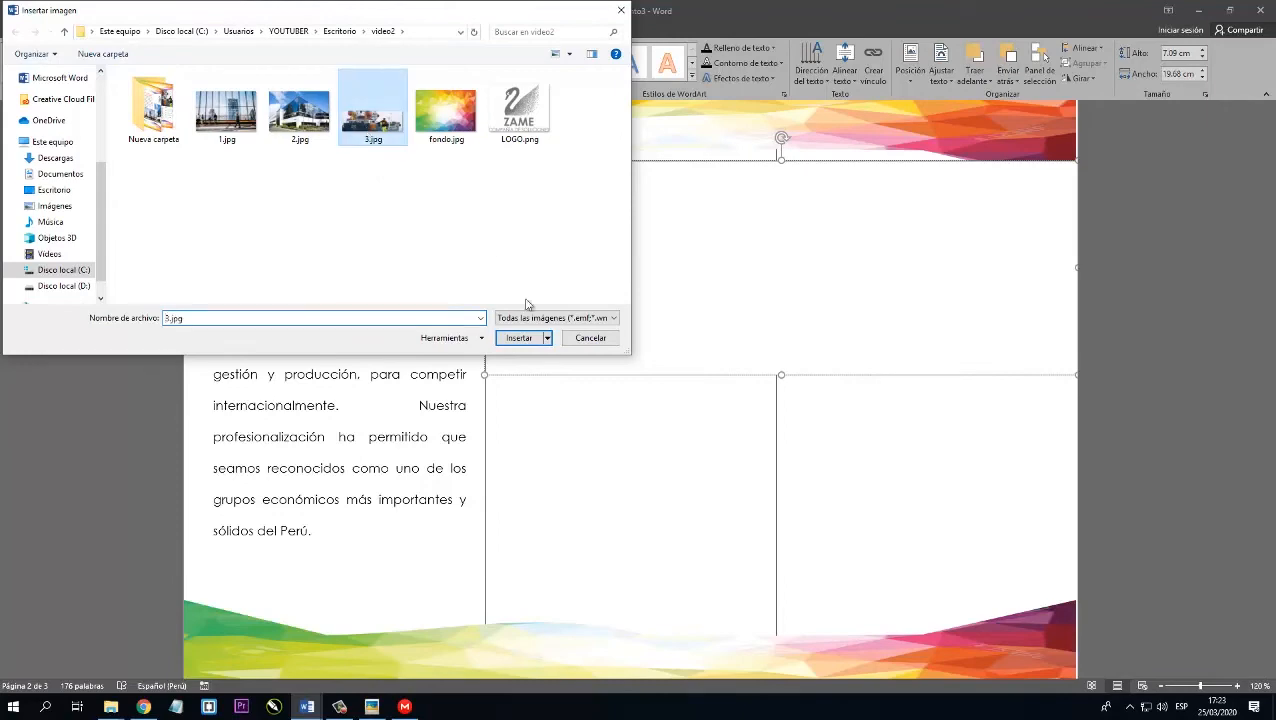
left_click(519, 338)
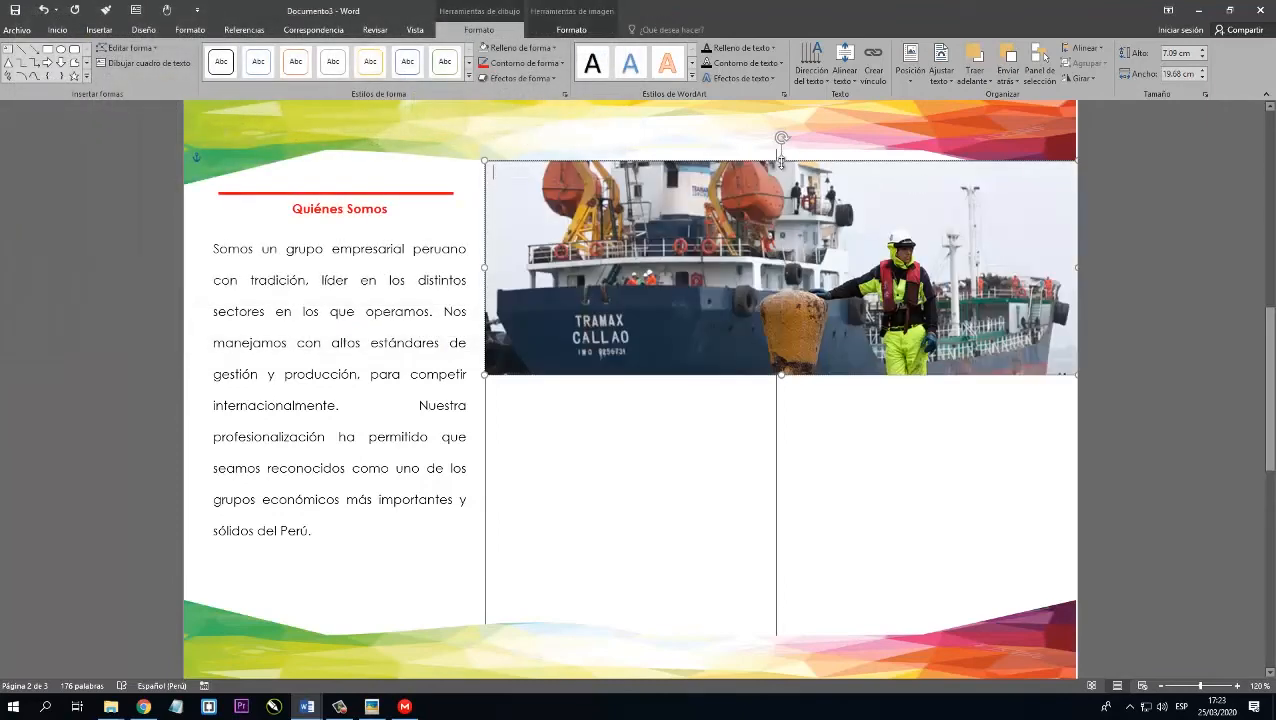
Extend the picture box upward to a height of 7.6 cm and send it behind the text, under the wavy banner.
scroll(781, 162, "up", 1)
left_click(504, 475)
left_click(700, 350)
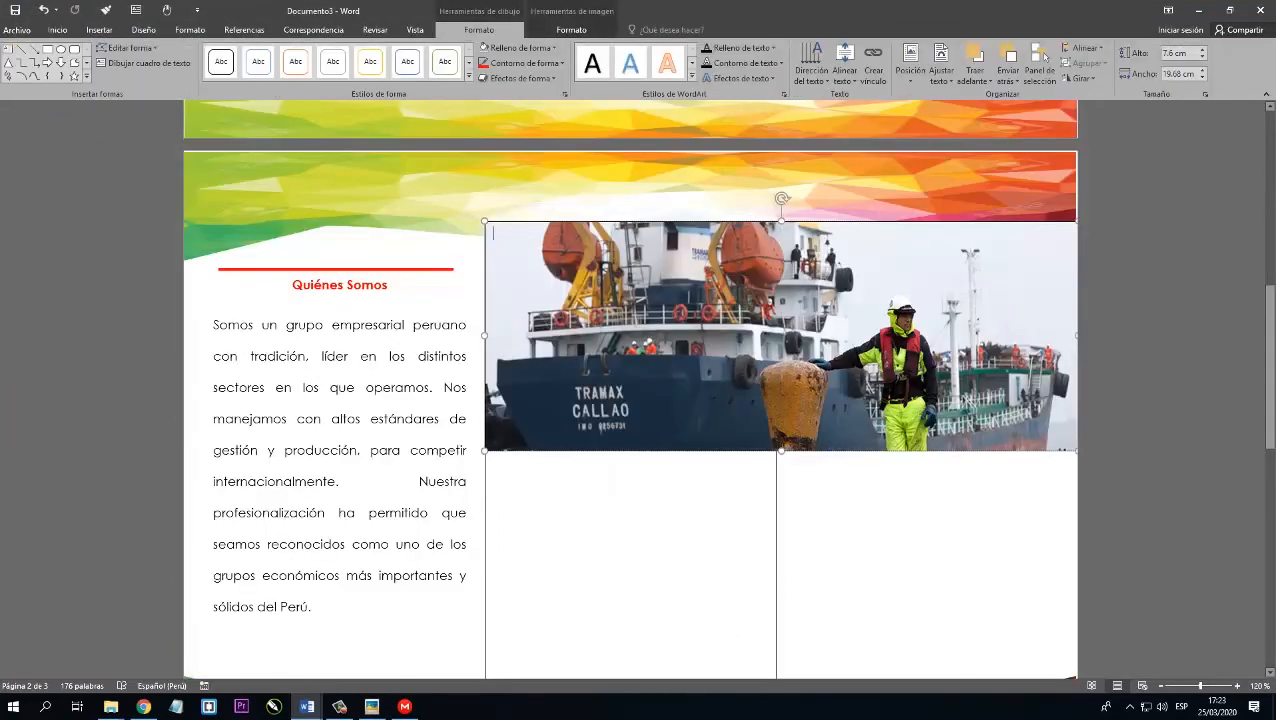
right_click(613, 220)
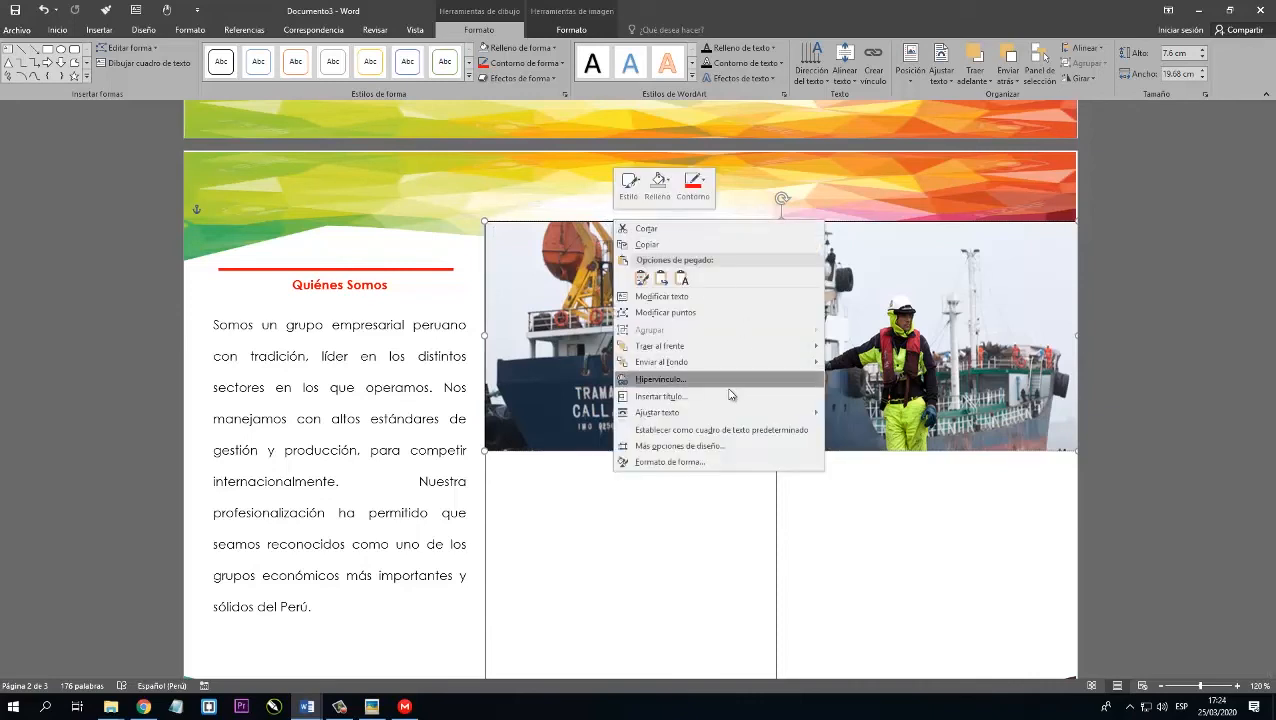
mouse_move(697, 363)
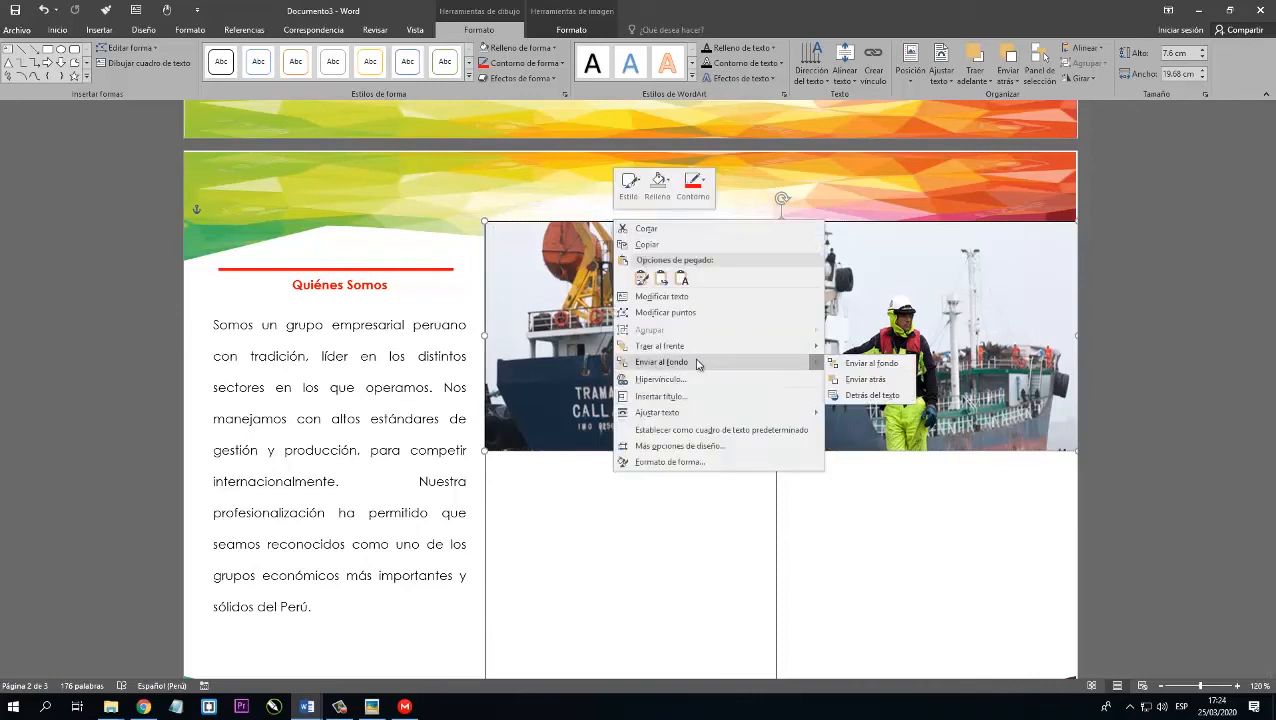
left_click(870, 395)
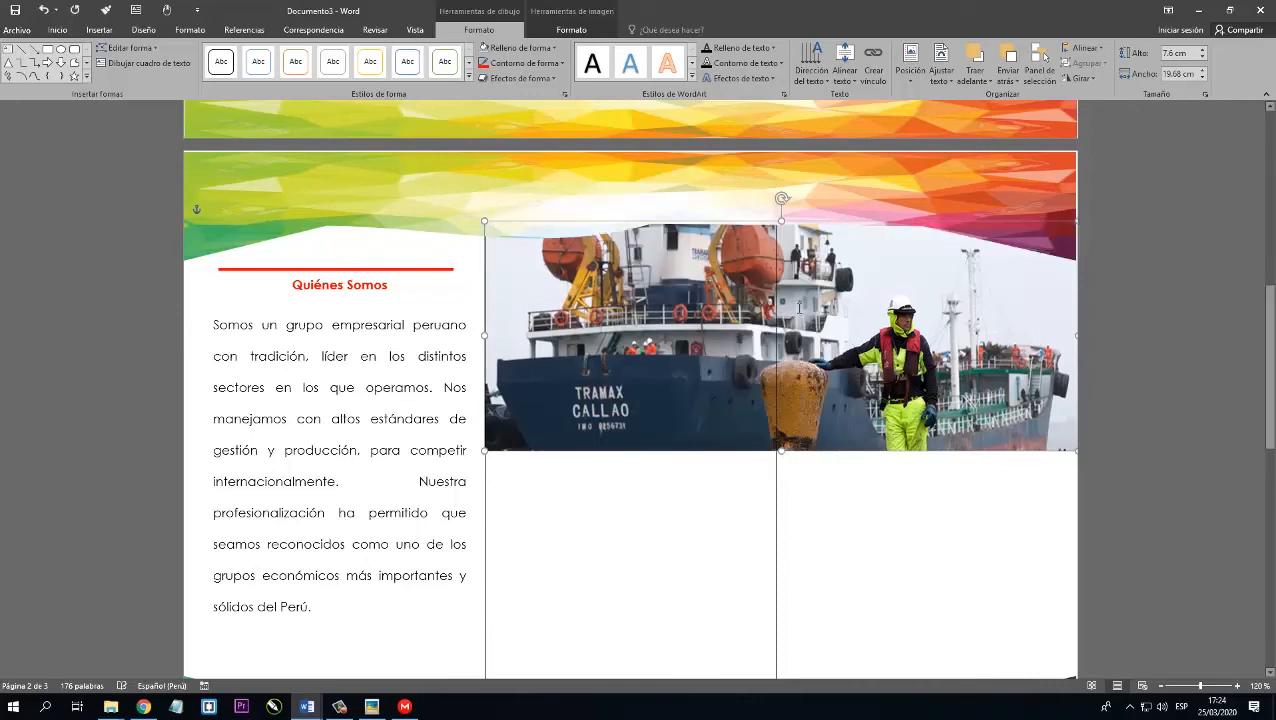
Remove the outline from the box filled with the ship picture.
left_click(812, 530)
left_click(511, 443)
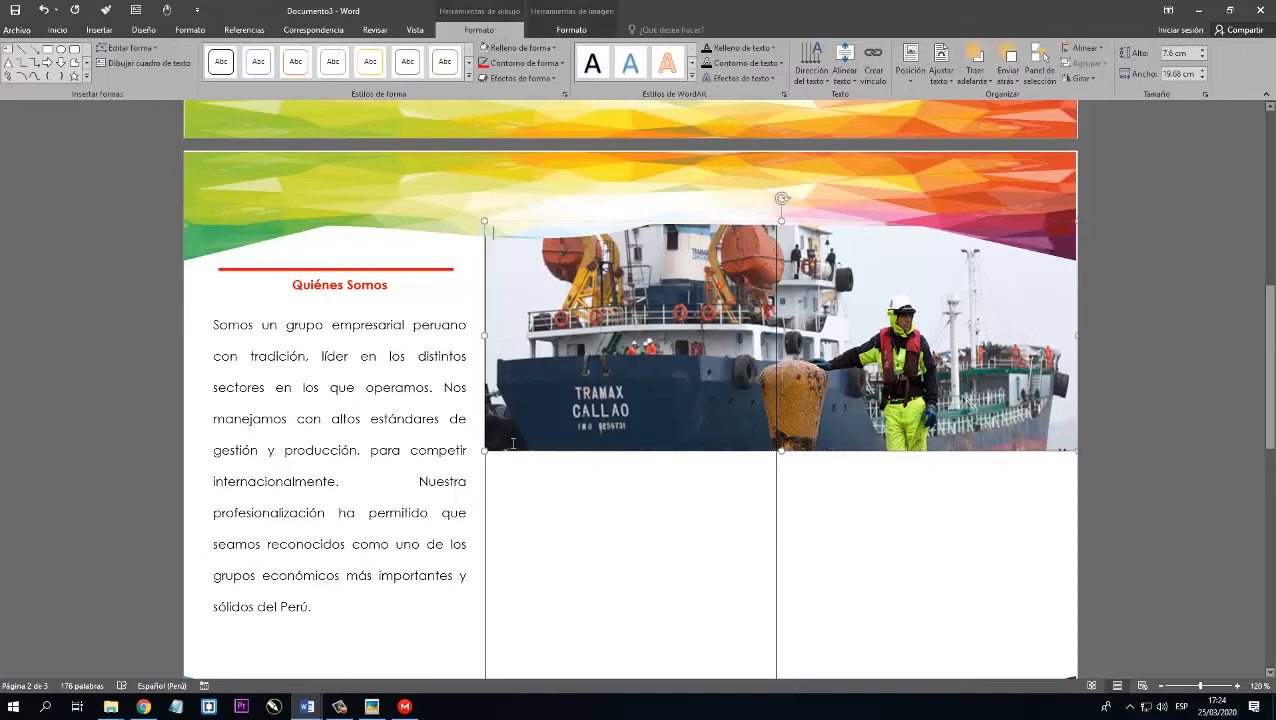
left_click(517, 63)
left_click(652, 535)
Switch to secciones.docx and copy the section 3 paragraph that begins with El Grupo Romero.
scroll(694, 486, "down", 3)
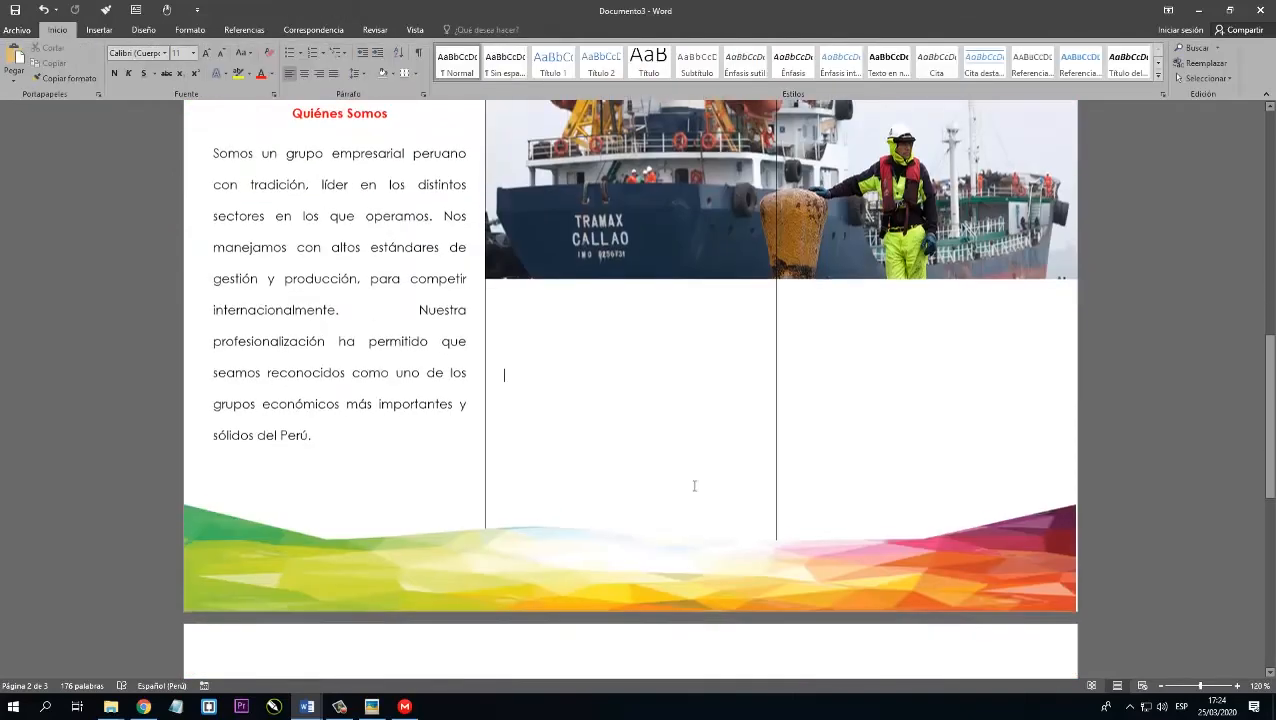
scroll(735, 390, "up", 8)
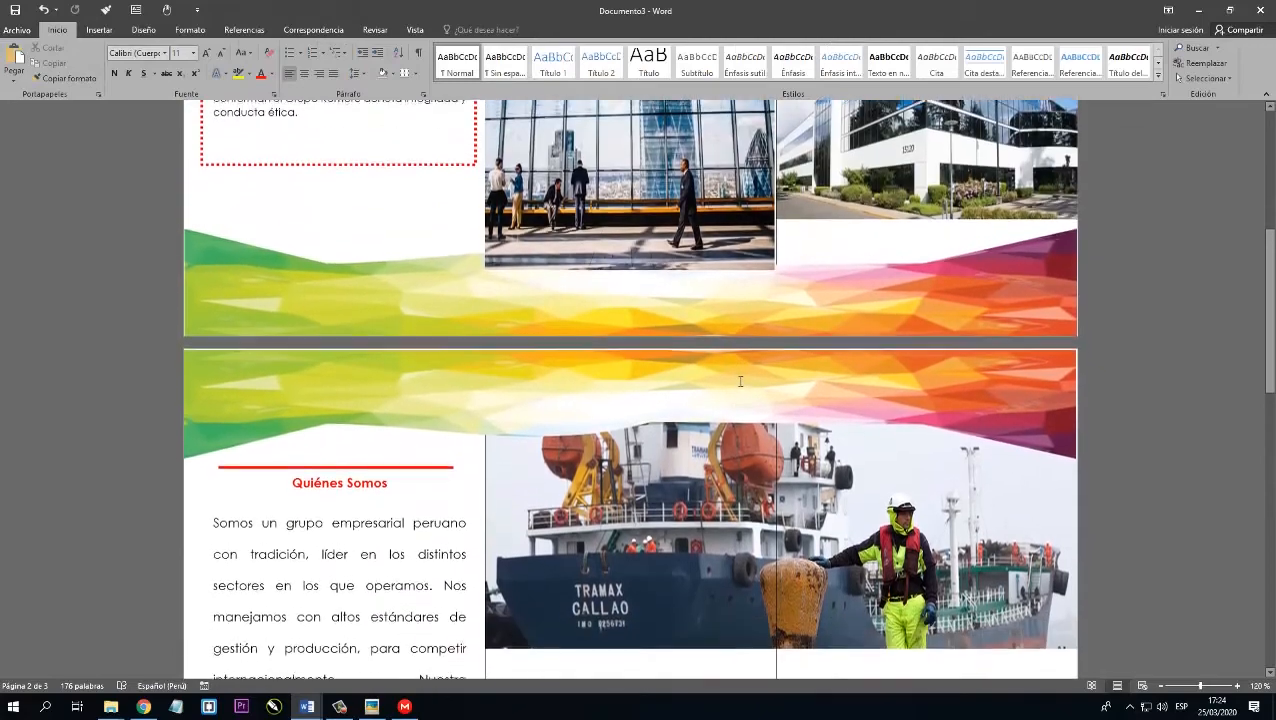
scroll(740, 381, "down", 5)
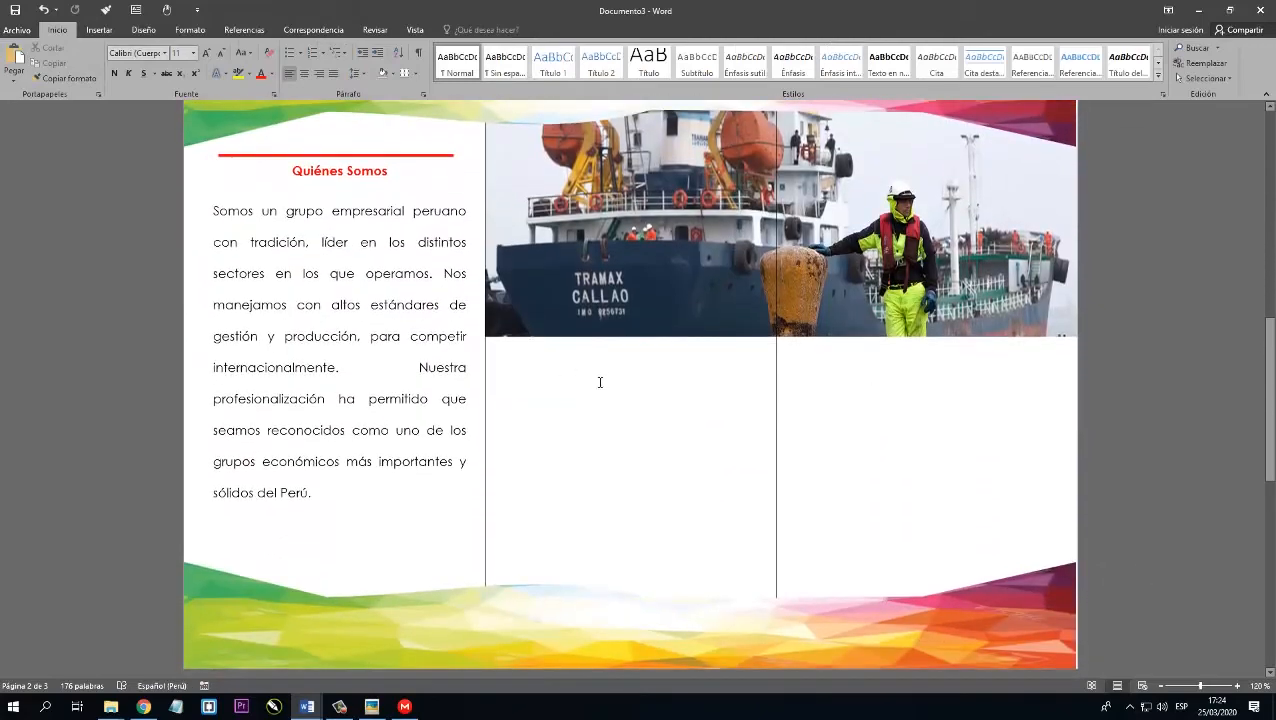
scroll(800, 354, "down", 1)
mouse_move(307, 706)
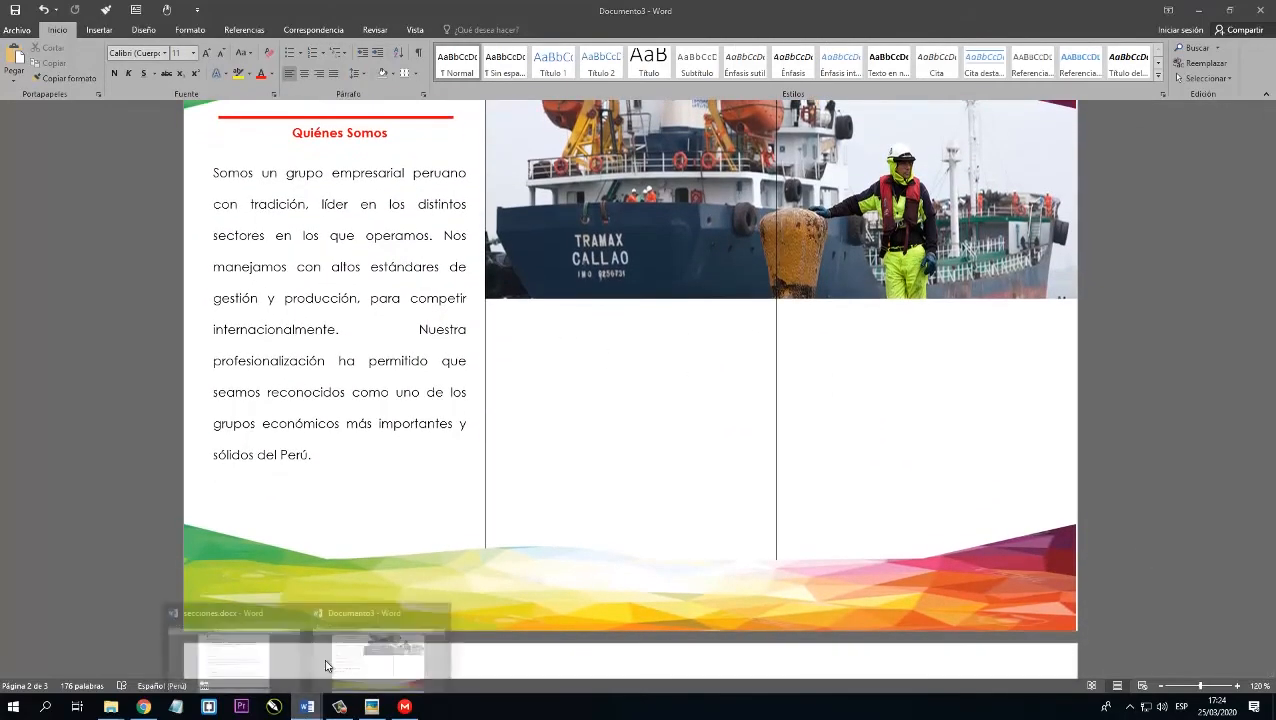
left_click(262, 676)
scroll(521, 399, "down", 5)
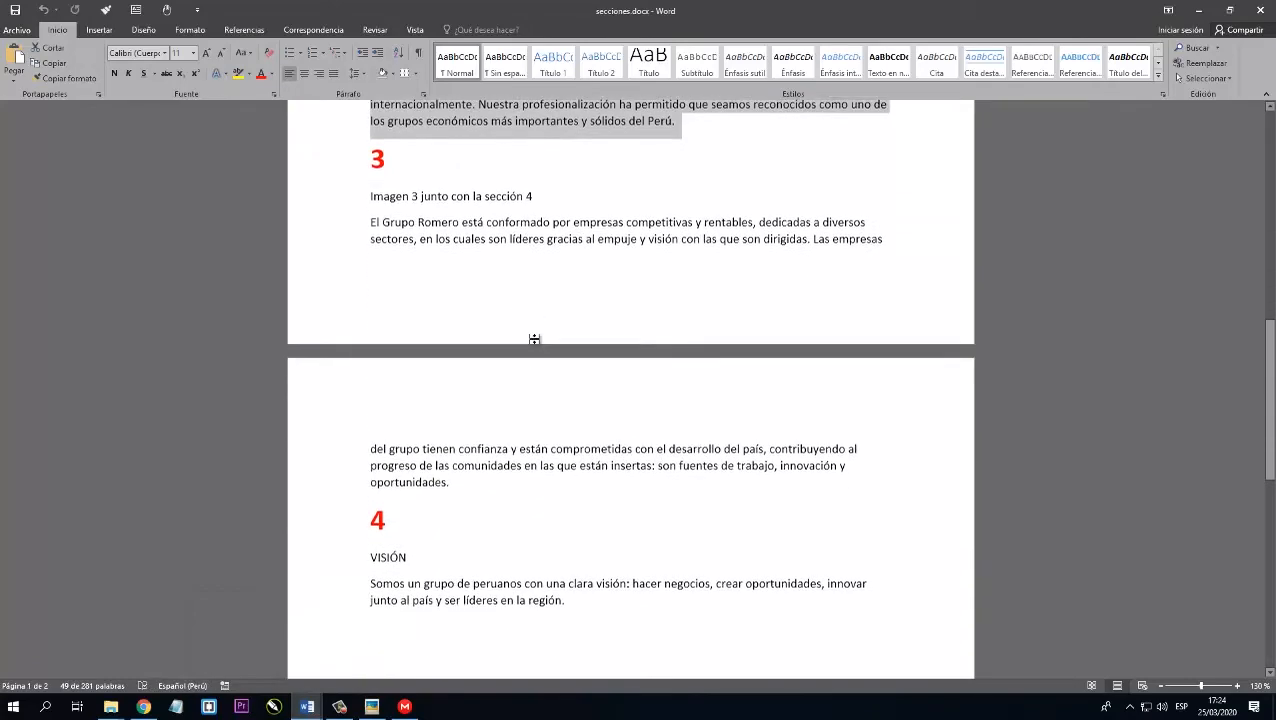
left_click_drag(370, 206, 475, 469)
key("ctrl+c")
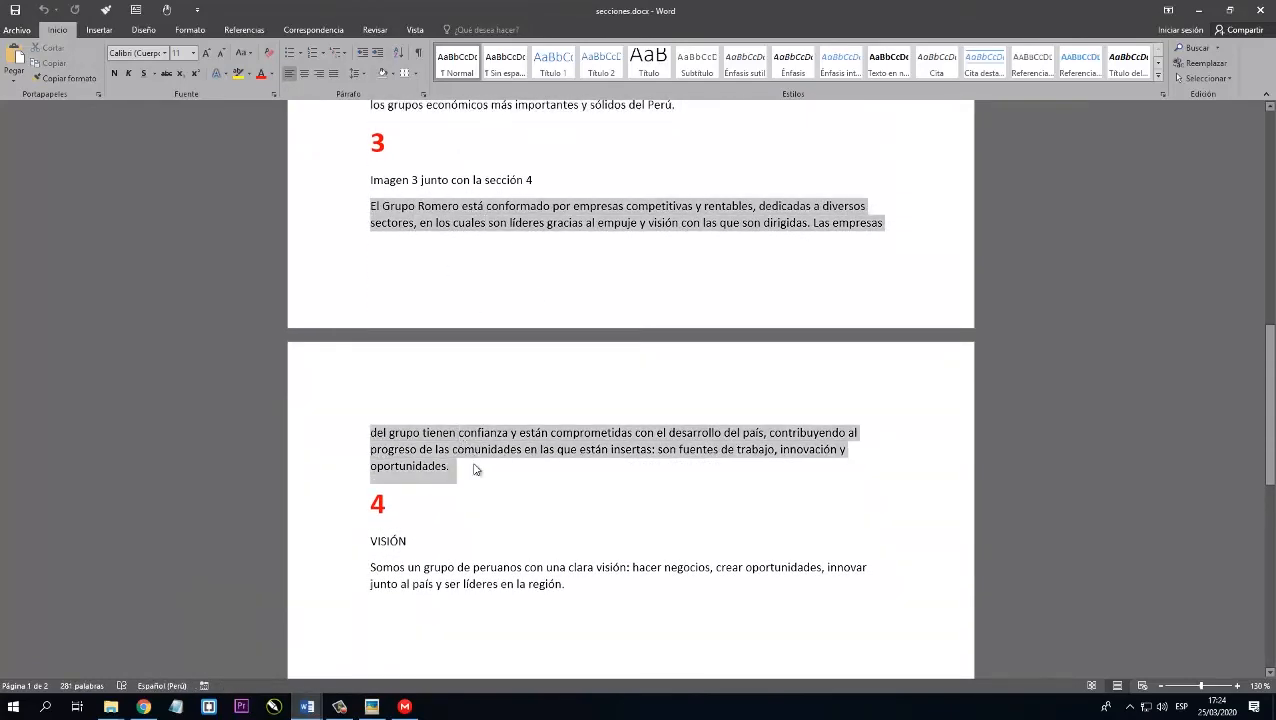
Return to Documento3 and paste the section 3 paragraph as text only into the second column, below the ship picture.
left_click(309, 707)
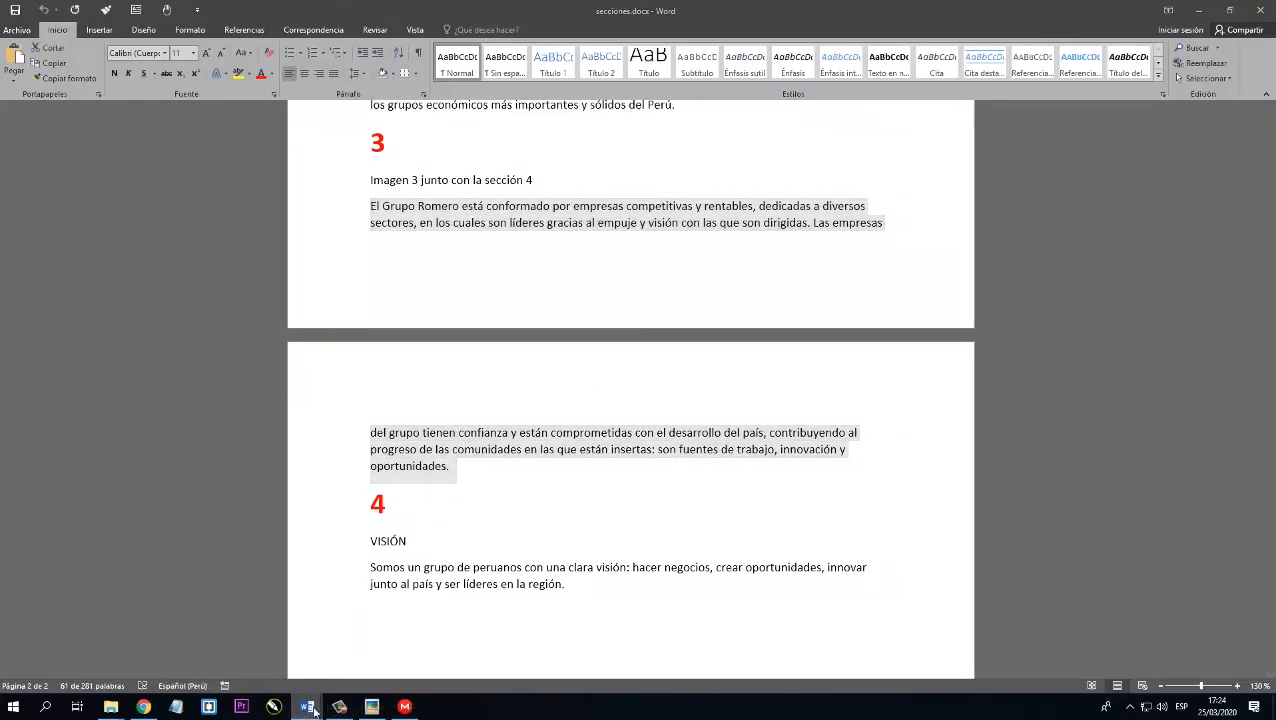
left_click(378, 652)
left_click(528, 336)
right_click(529, 335)
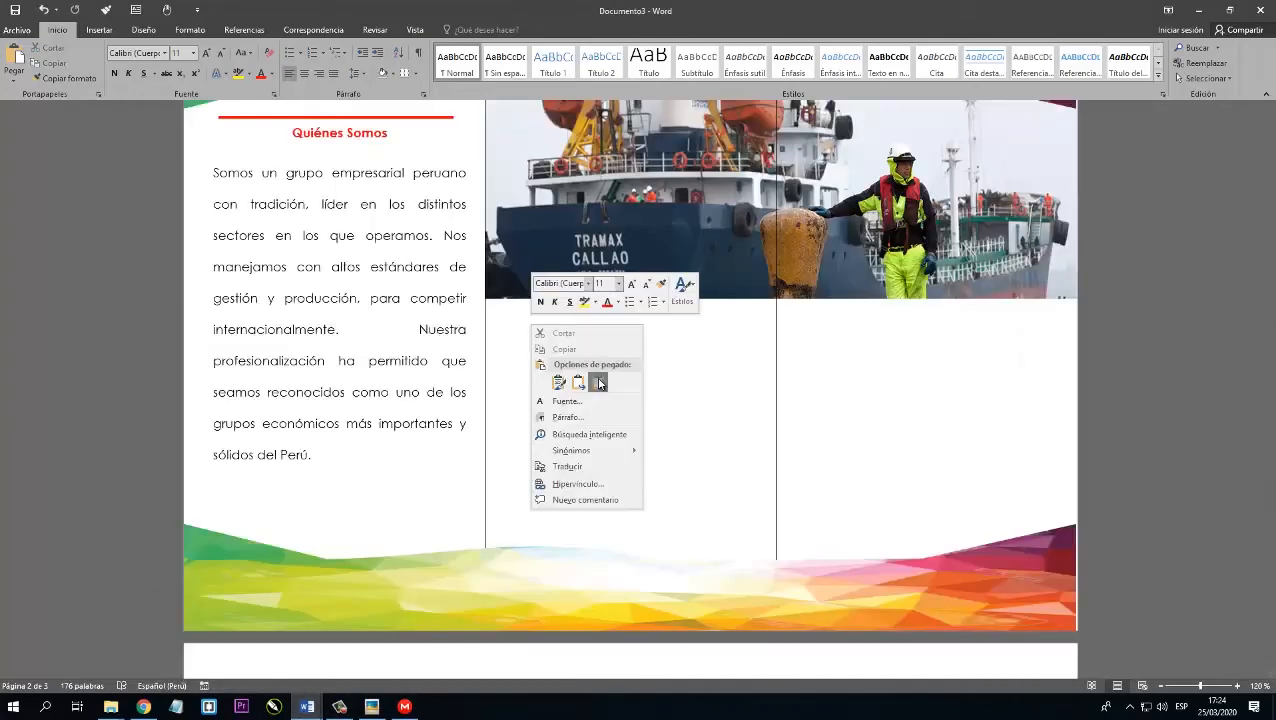
left_click(596, 378)
Justify the pasted second-column paragraph and set its font to Century Gothic.
left_click_drag(508, 321, 738, 432)
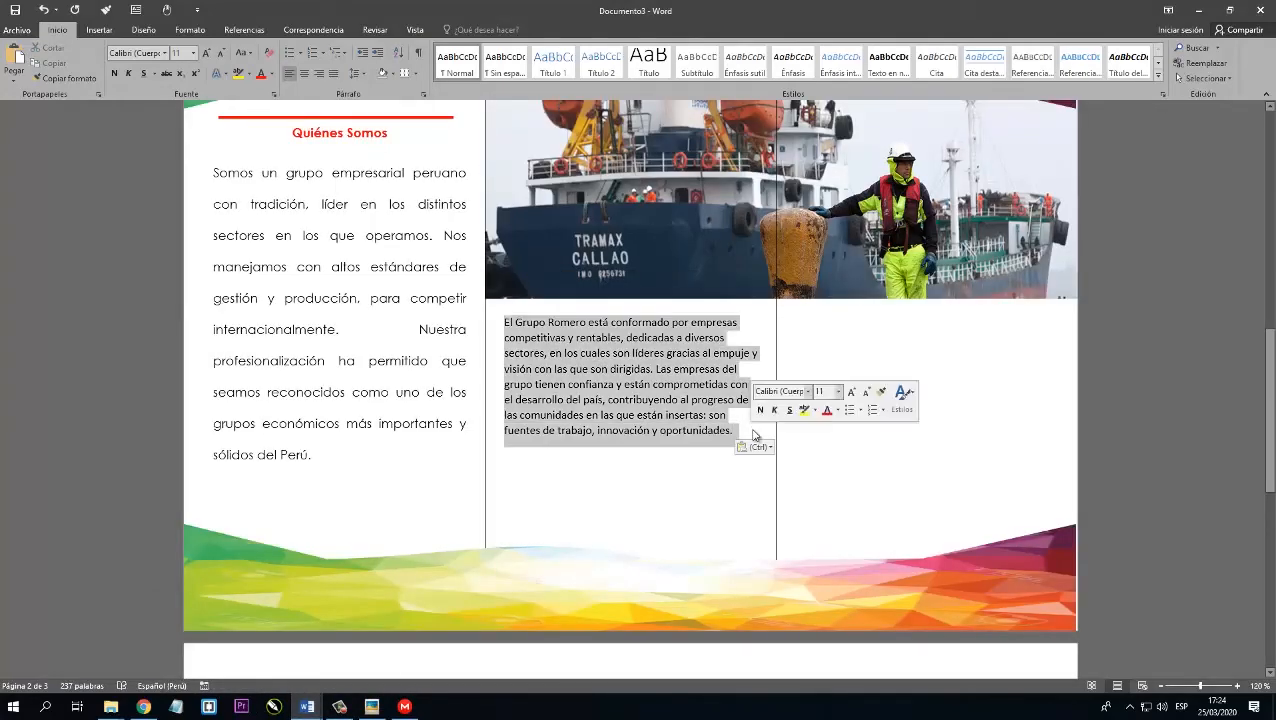
left_click(333, 73)
left_click(165, 53)
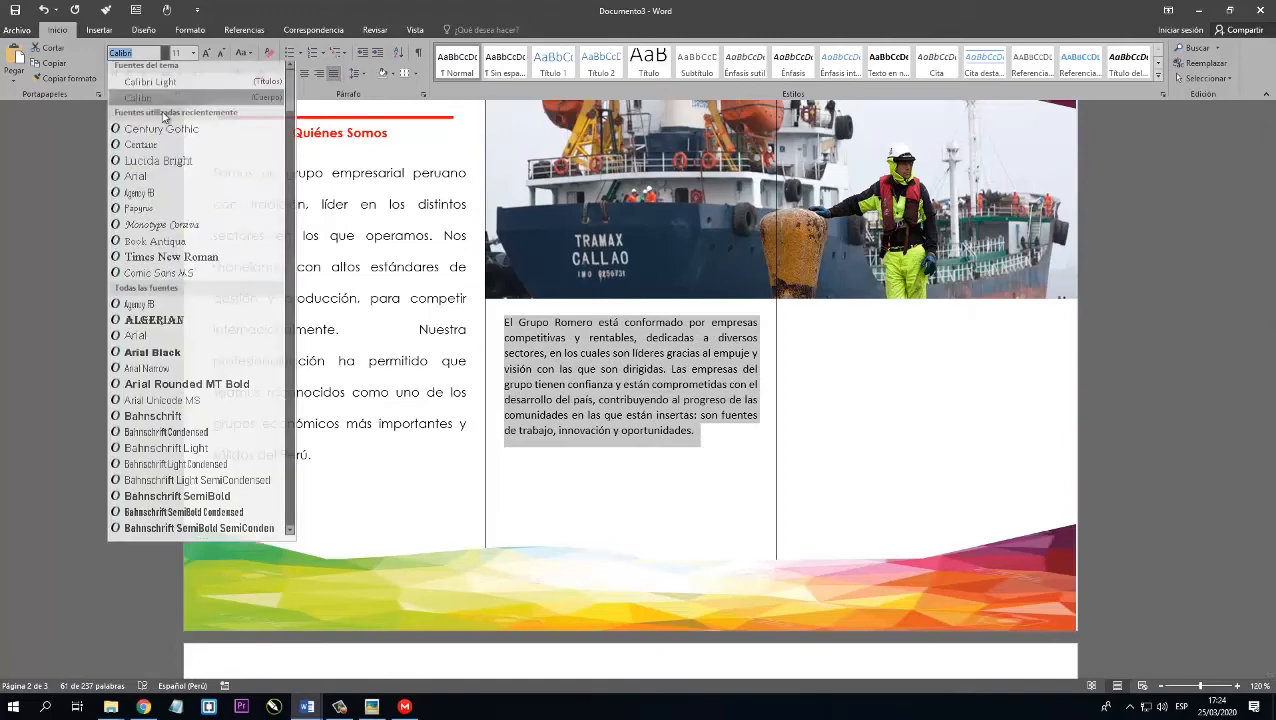
left_click(160, 132)
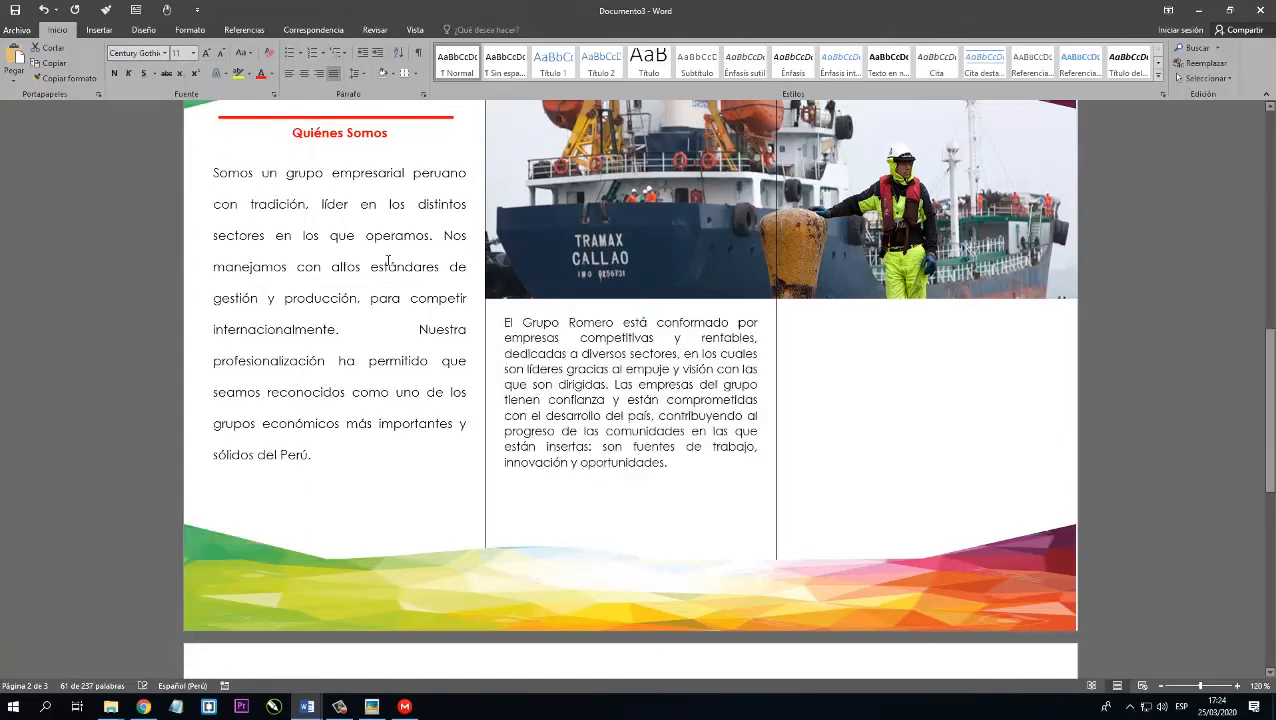
Place the cursor in the third column below the ship picture, then copy section 4's VISIÓN heading and paragraph from secciones.docx.
left_click(815, 327)
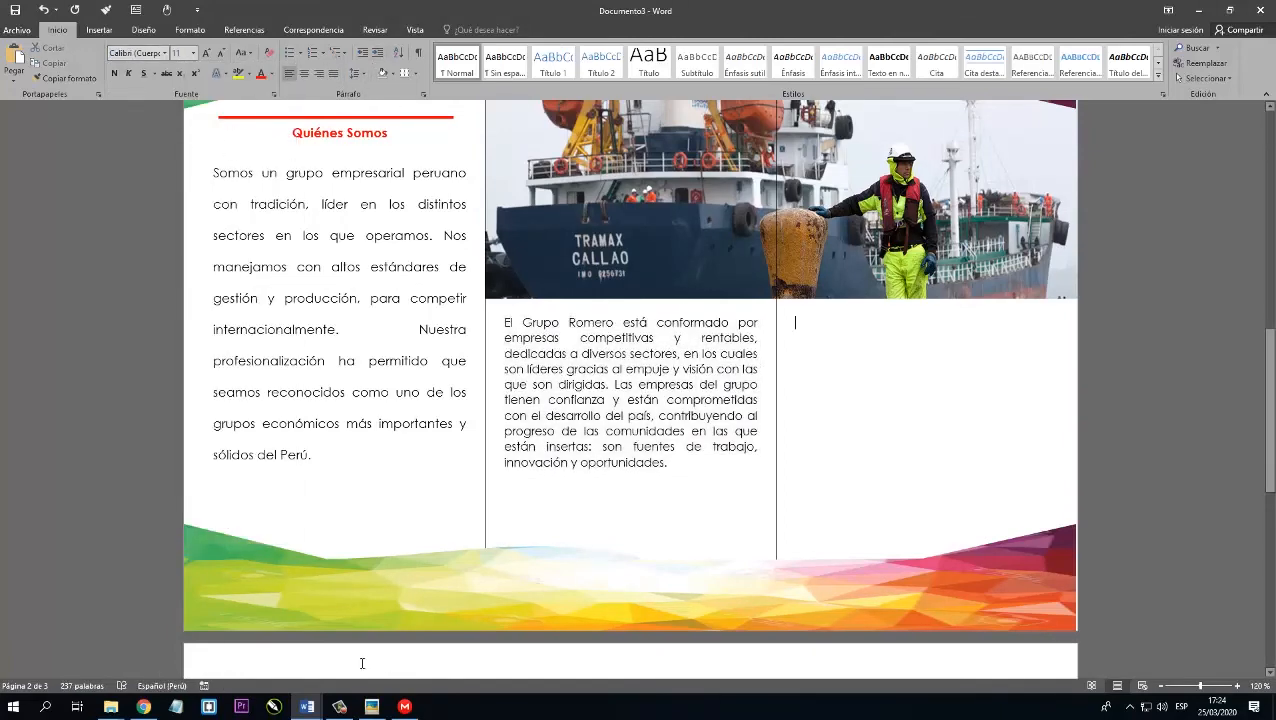
mouse_move(315, 706)
left_click(271, 680)
scroll(644, 350, "down", 4)
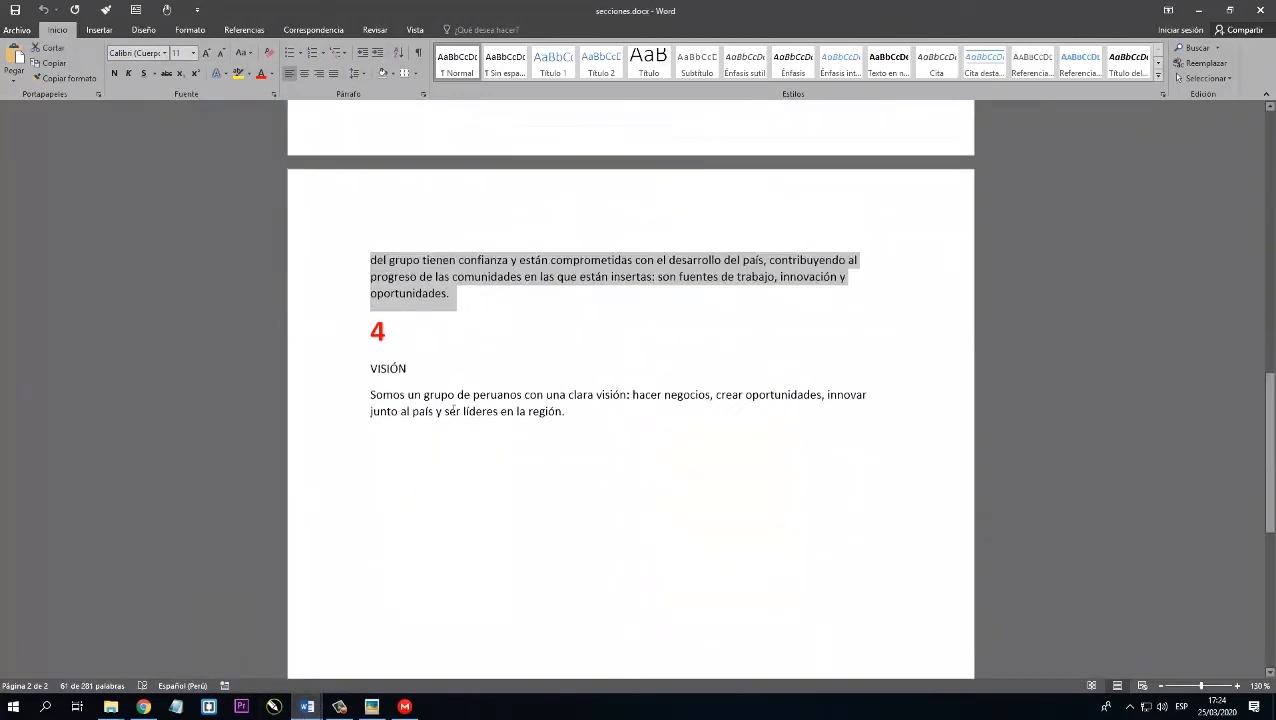
left_click_drag(370, 341, 566, 401)
key("ctrl+c")
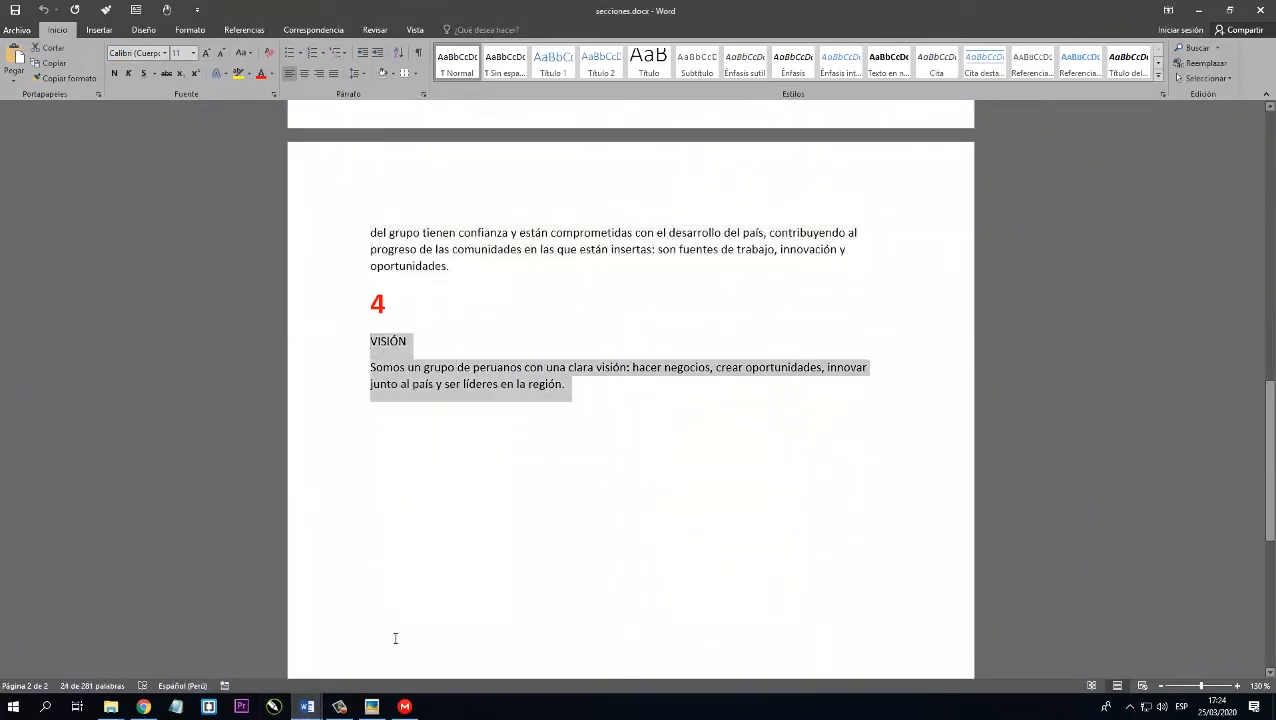
Return to Documento3 and paste the VISIÓN heading and paragraph into the third column, below the ship picture.
left_click(307, 706)
left_click(384, 650)
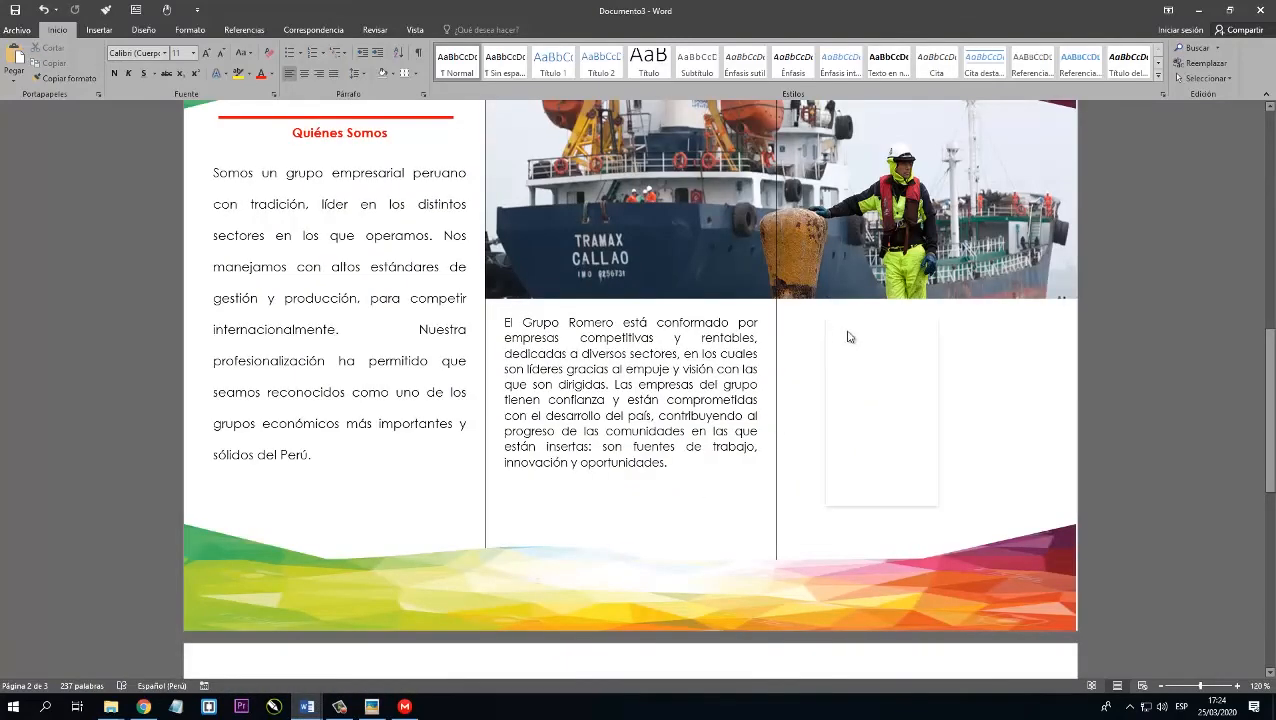
left_click(890, 379)
Set the pasted VISIÓN heading and paragraph to Century Gothic at 12 pt.
left_click_drag(798, 315, 962, 384)
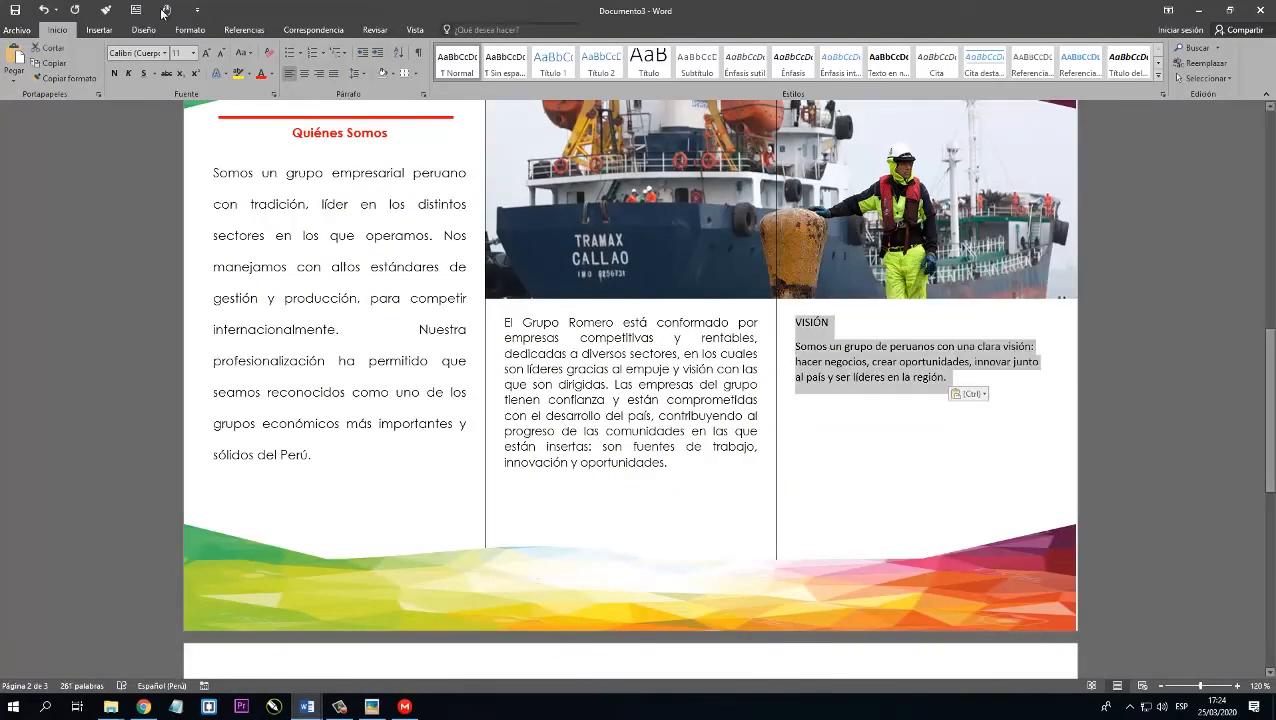
left_click(165, 53)
left_click(150, 140)
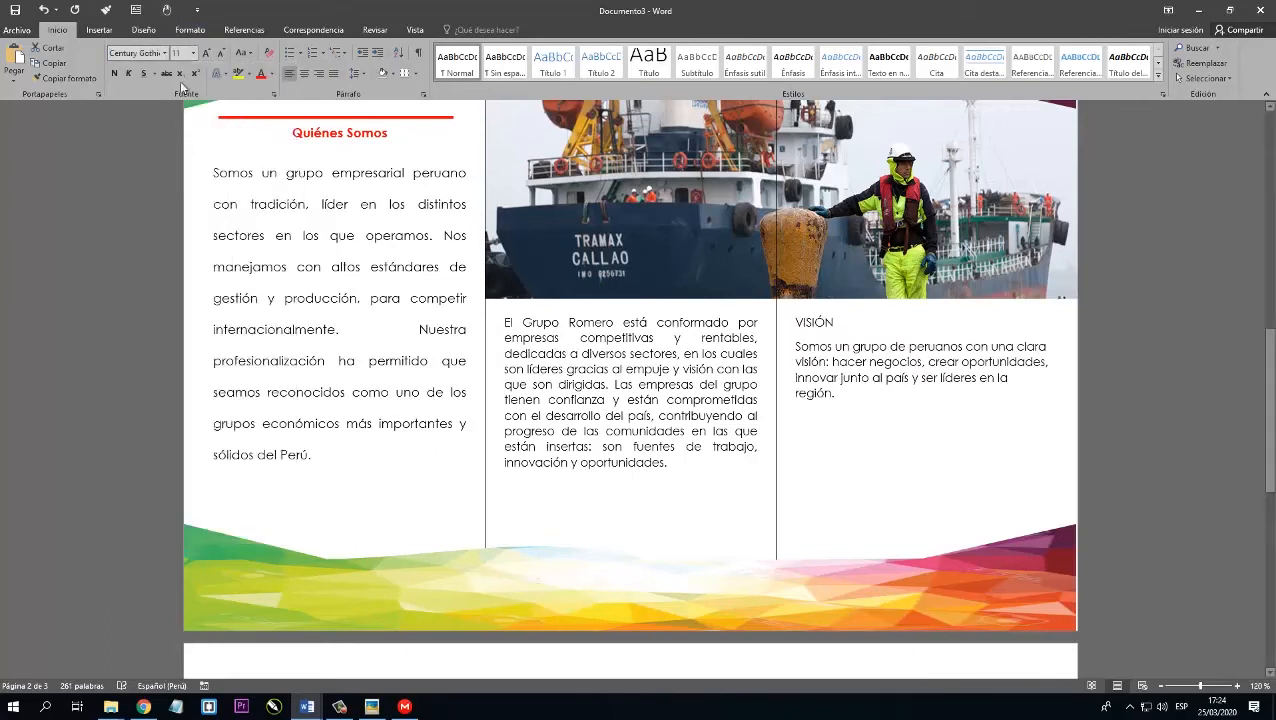
left_click(205, 52)
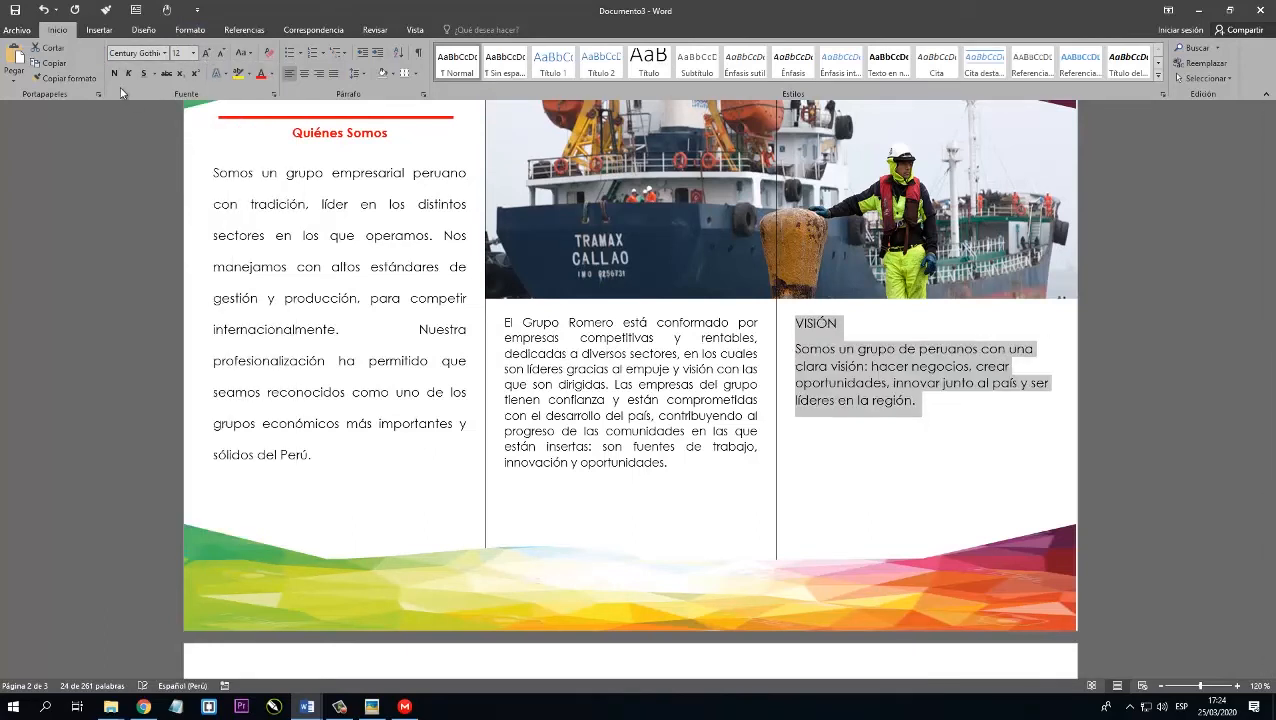
Justify the VISIÓN heading and paragraph and give them the same line spacing as the Quiénes Somos paragraph.
left_click(333, 73)
left_click(357, 73)
left_click(390, 145)
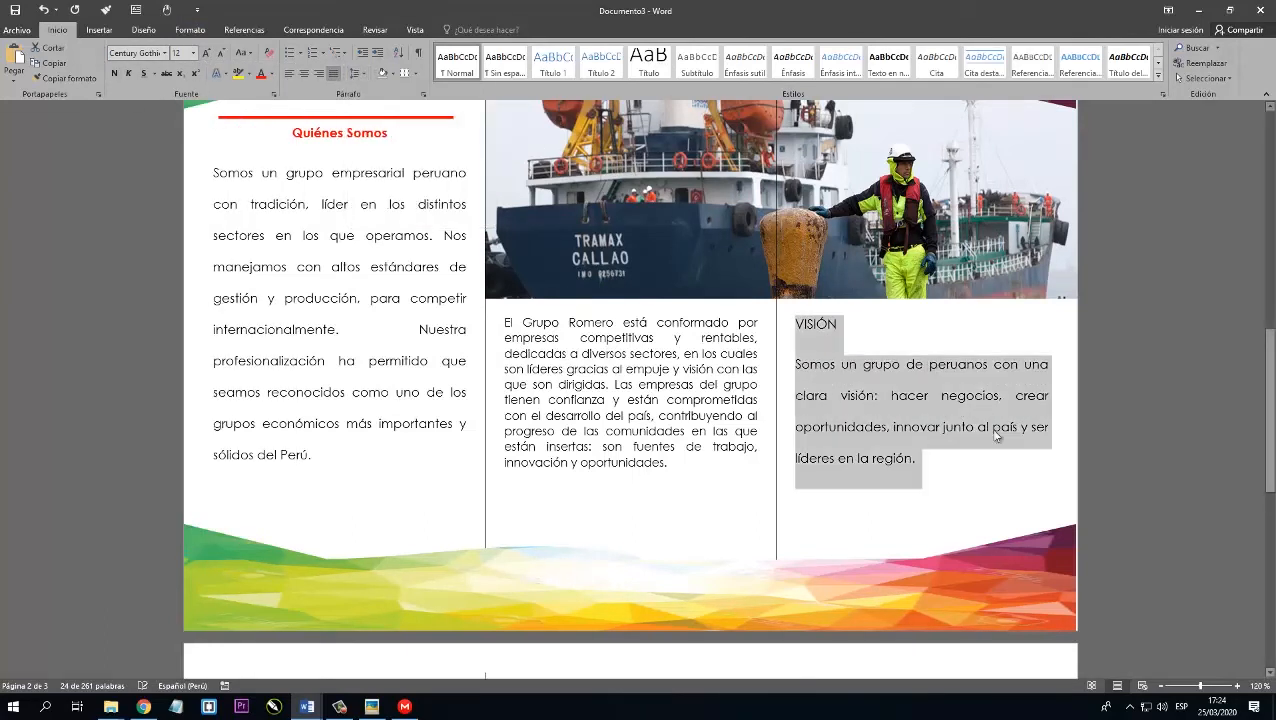
Center the VISIÓN heading and make it bold and red.
left_click_drag(848, 327, 766, 328)
left_click_drag(866, 368, 800, 330)
left_click(303, 74)
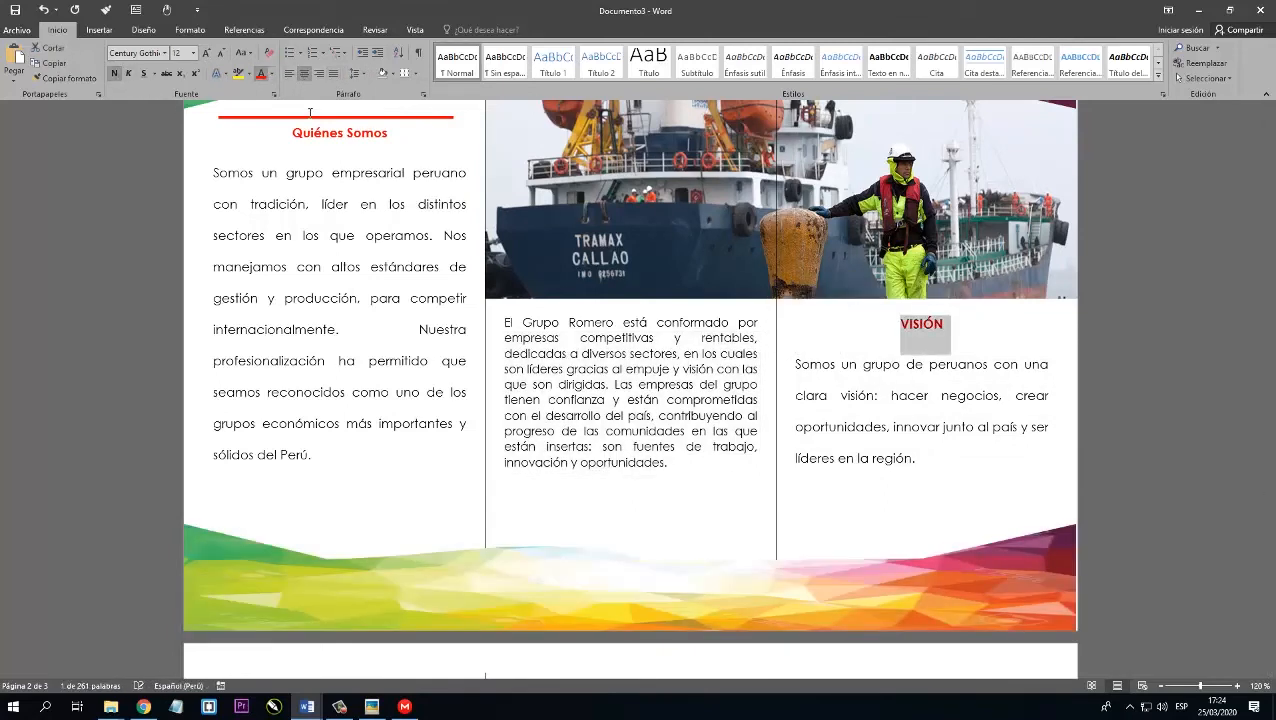
left_click(411, 139)
Copy the red line above Quiénes Somos and place the copy just above the VISIÓN heading in the third column.
scroll(437, 158, "up", 1)
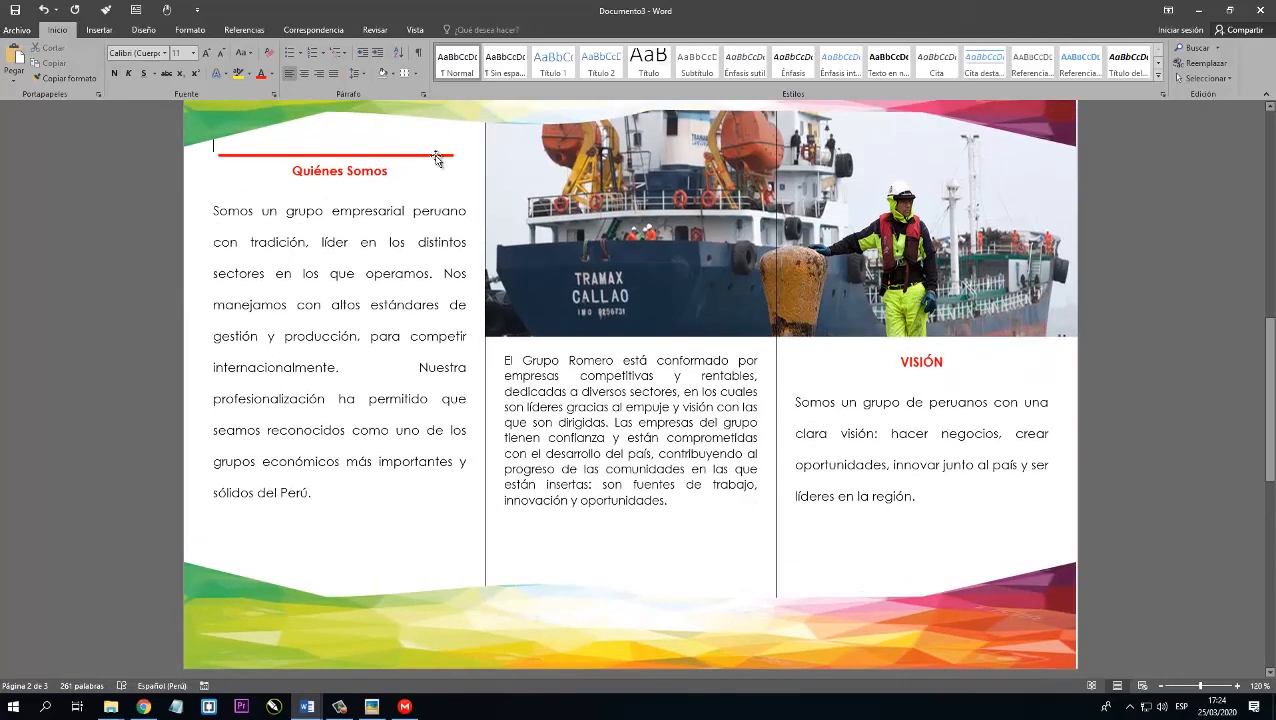
left_click(436, 156)
key("ctrl+c")
left_click(861, 379)
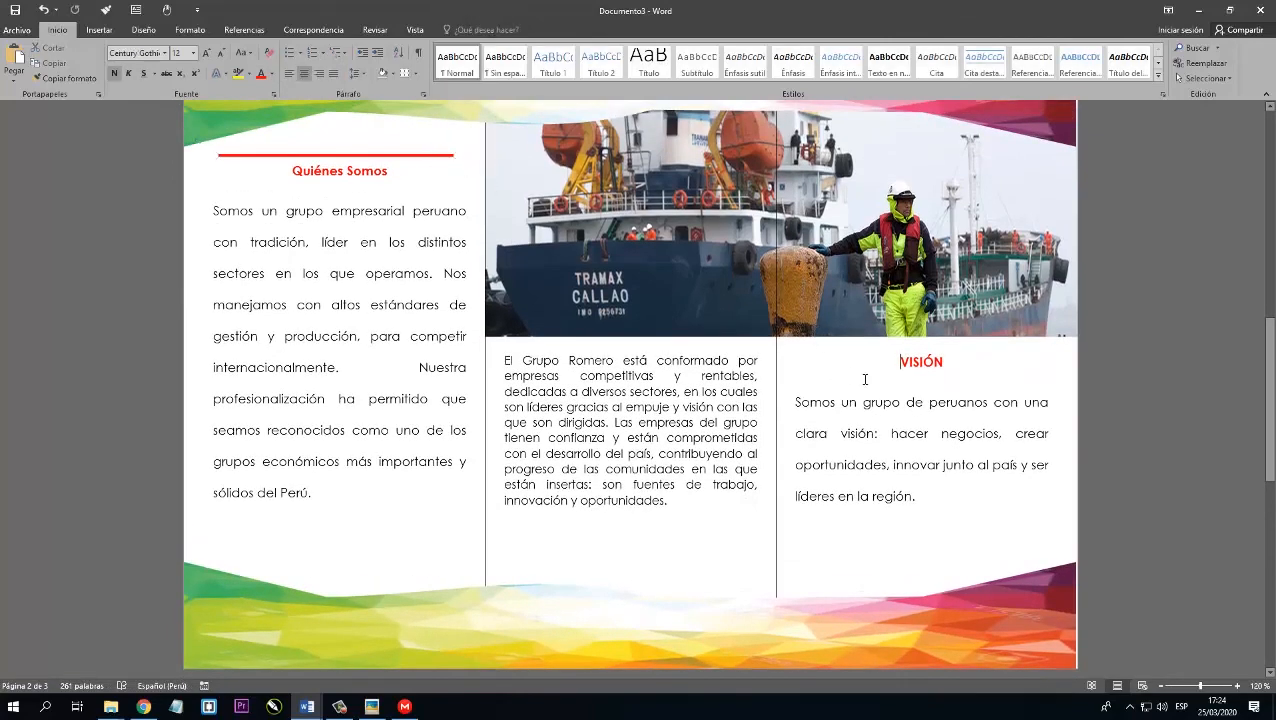
key("ctrl+v")
left_click_drag(872, 353, 871, 349)
key("Up")
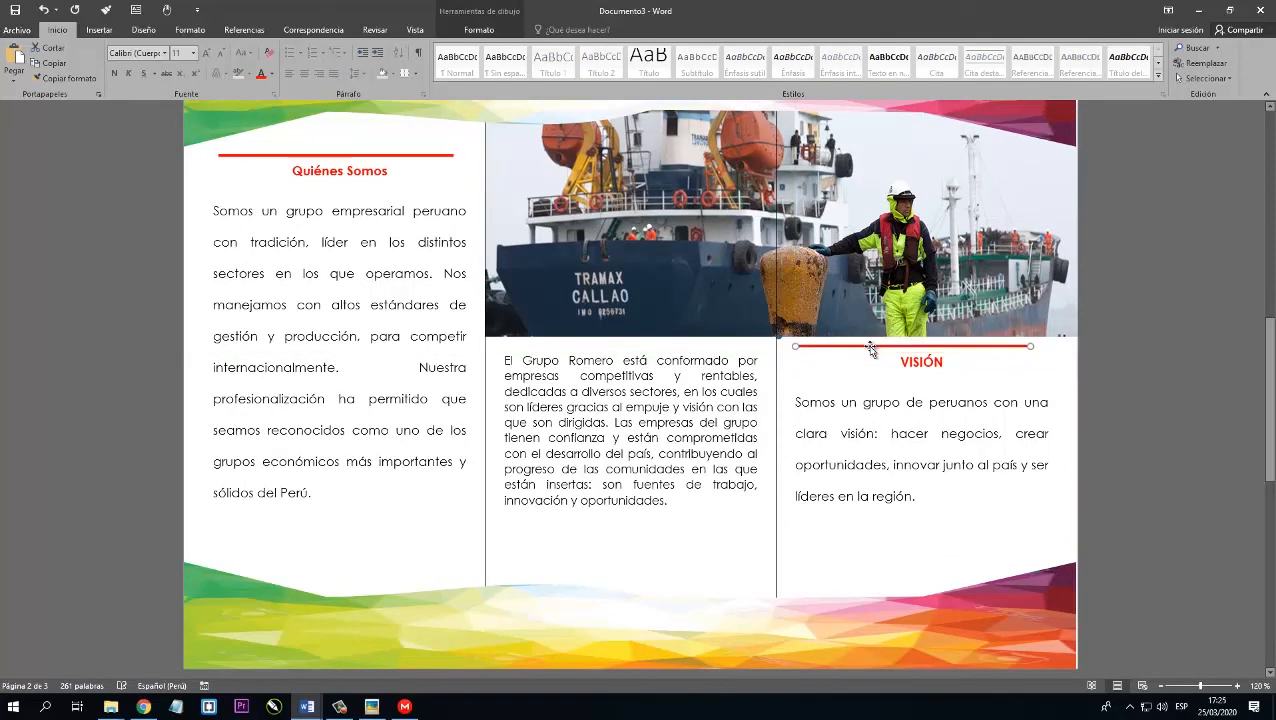
Delete the blank third page that follows the end of the VISIÓN paragraph.
left_click(929, 413)
scroll(935, 413, "down", 5)
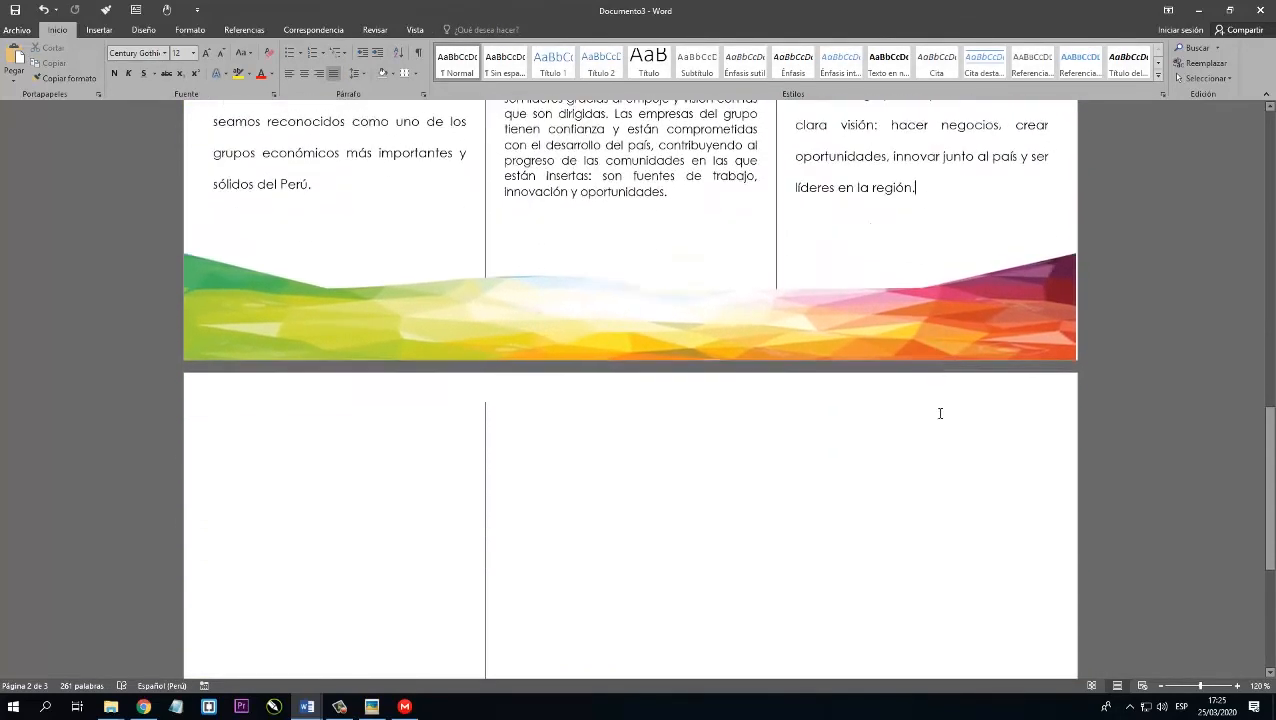
scroll(939, 410, "up", 4)
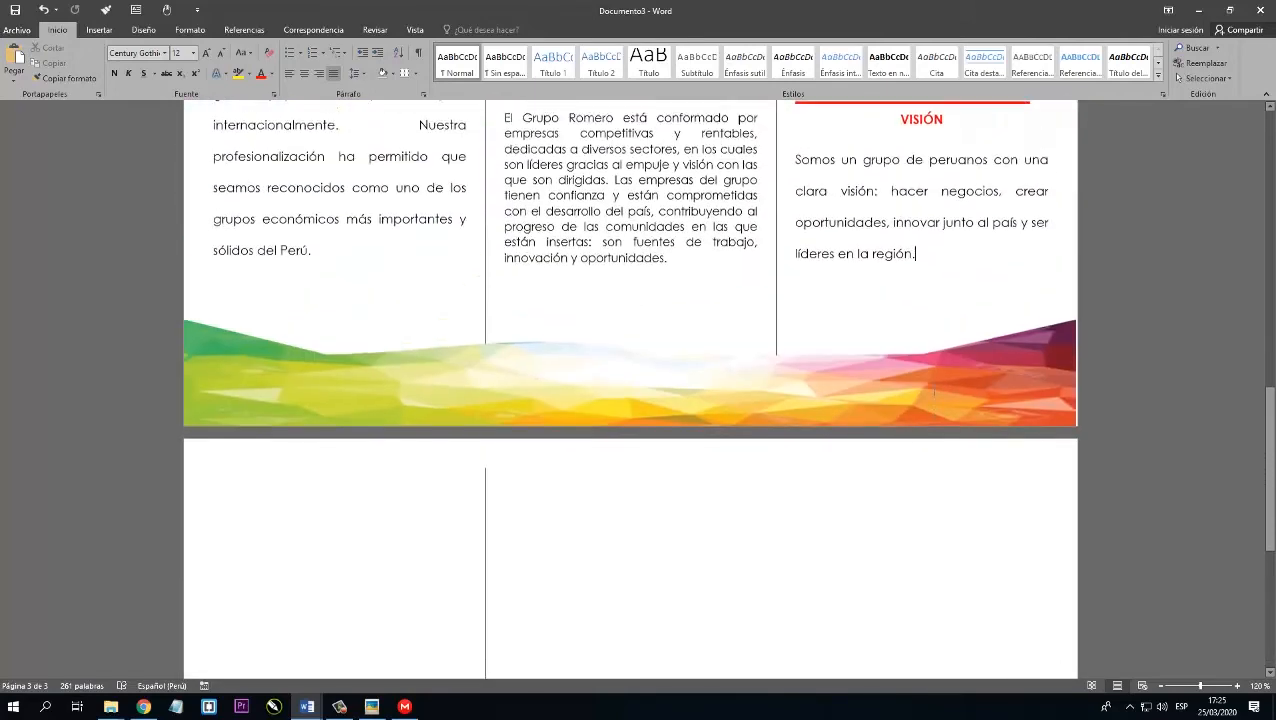
scroll(939, 398, "down", 1)
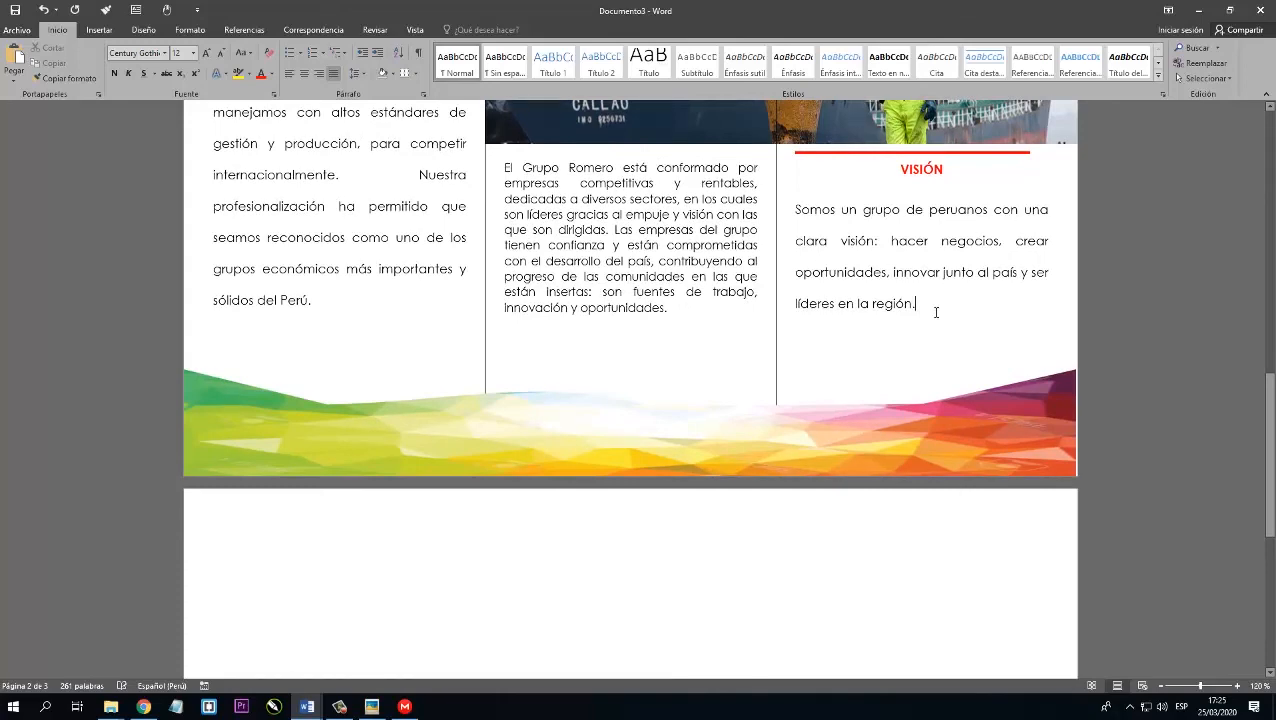
scroll(936, 312, "up", 3)
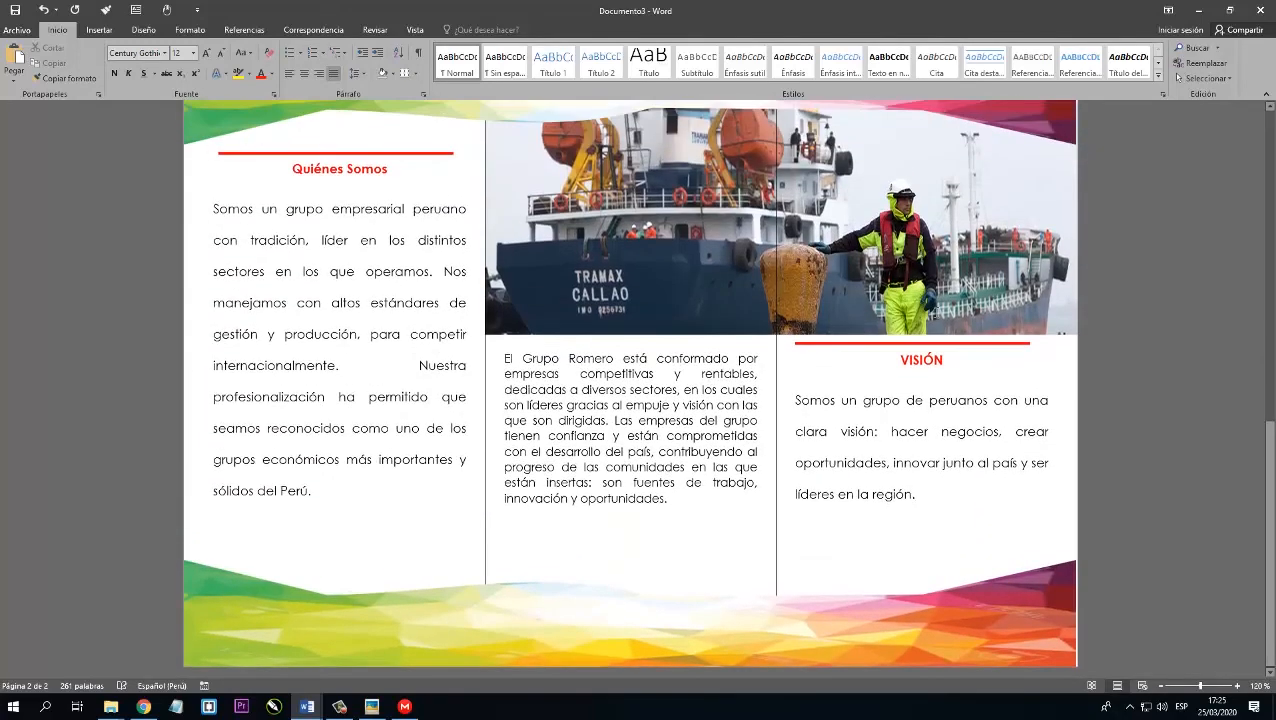
Turn off the line between columns for the whole document, keeping the three-column layout.
scroll(928, 462, "up", 10)
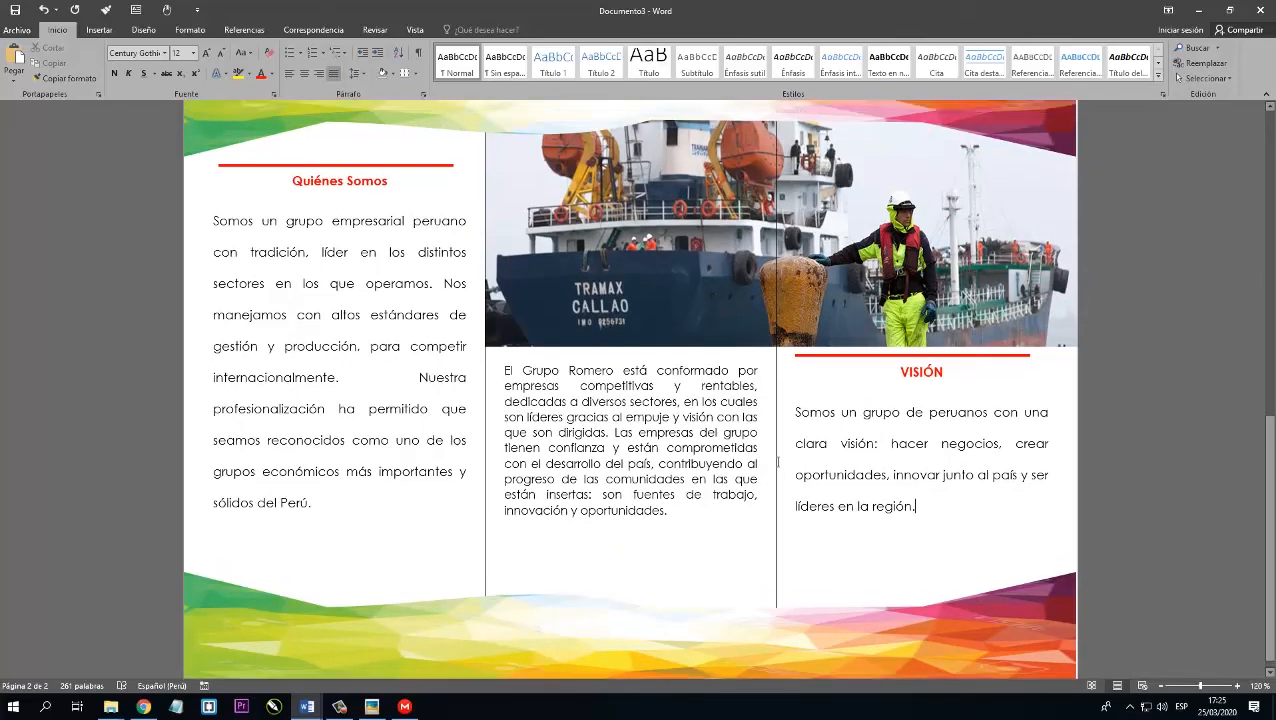
scroll(811, 456, "down", 10)
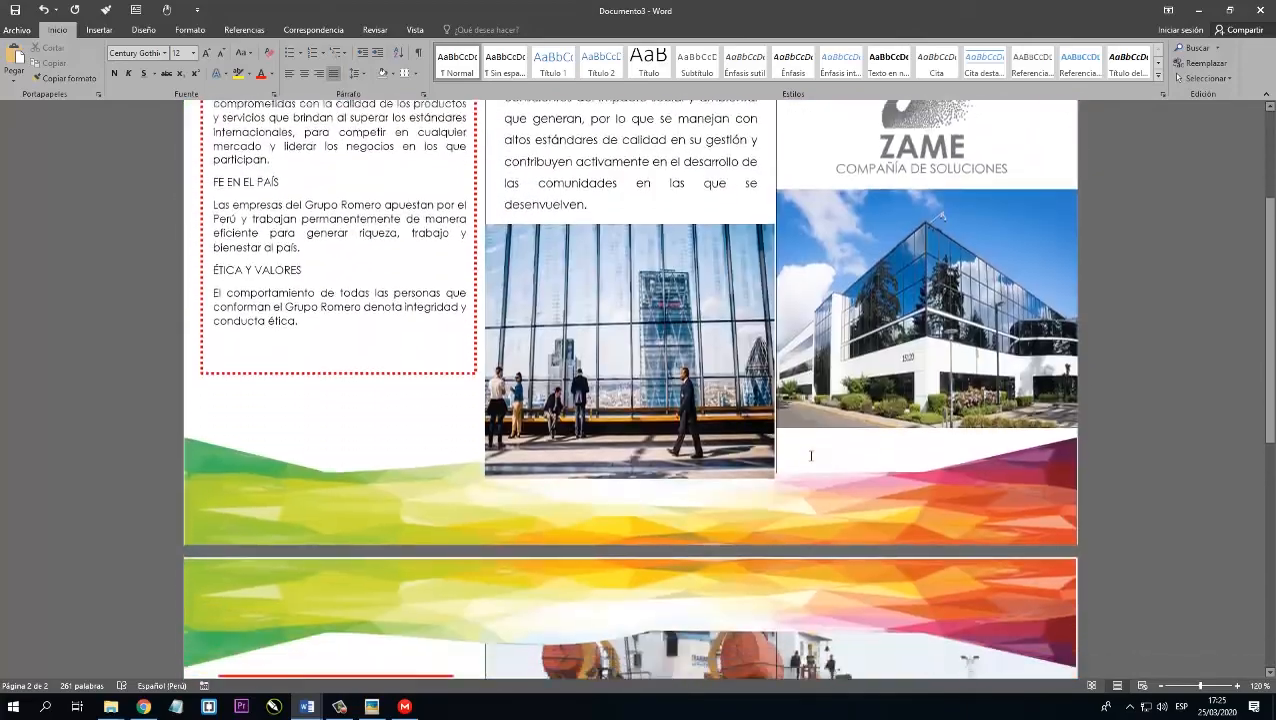
scroll(811, 456, "up", 10)
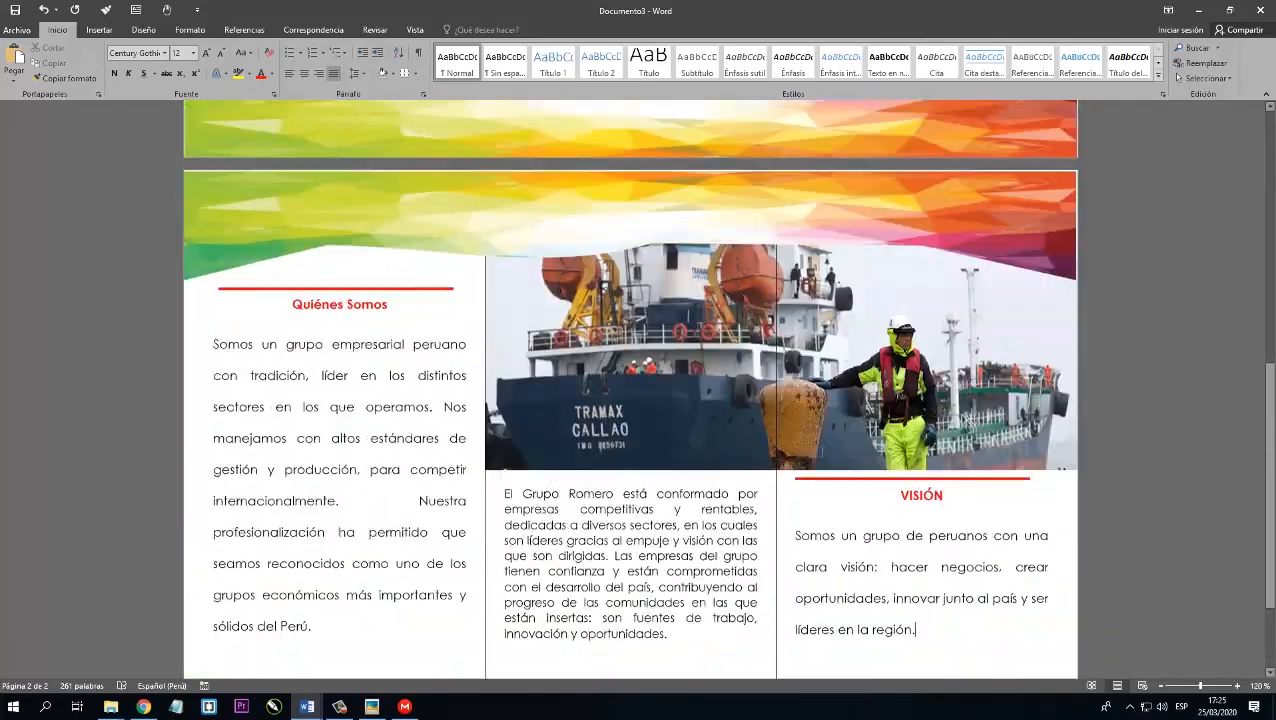
scroll(826, 451, "down", 10)
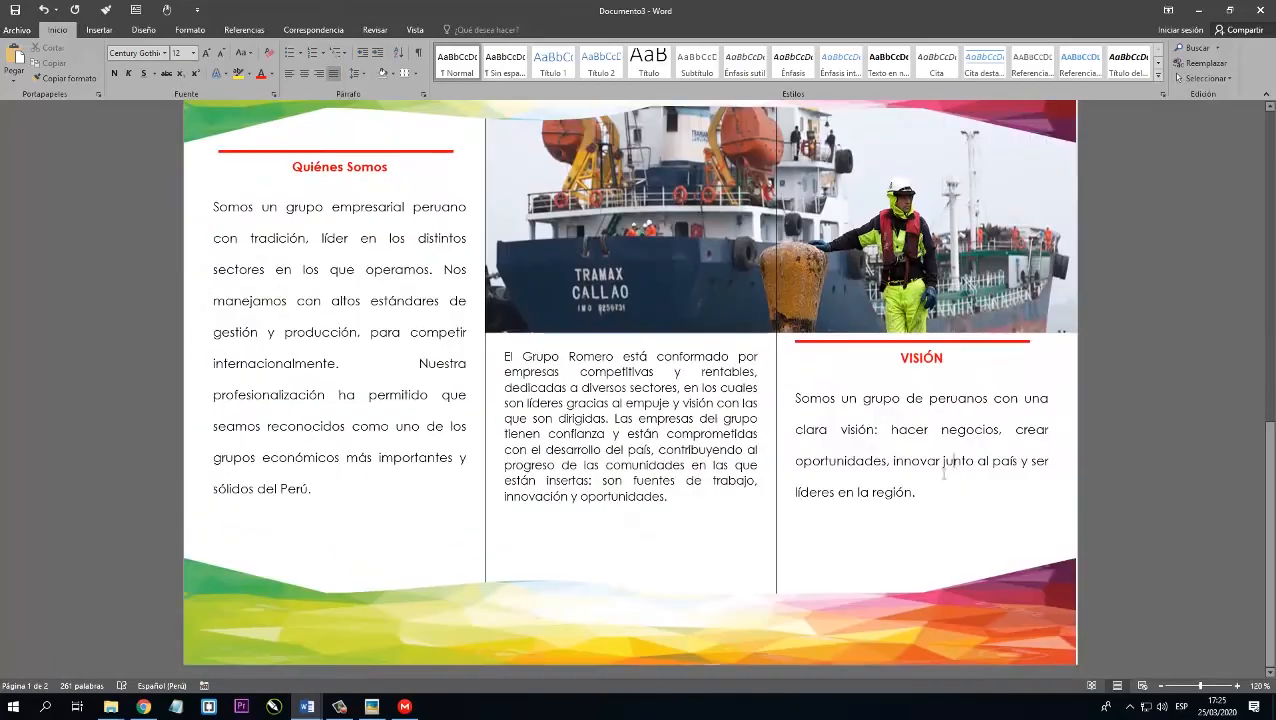
scroll(862, 471, "up", 10)
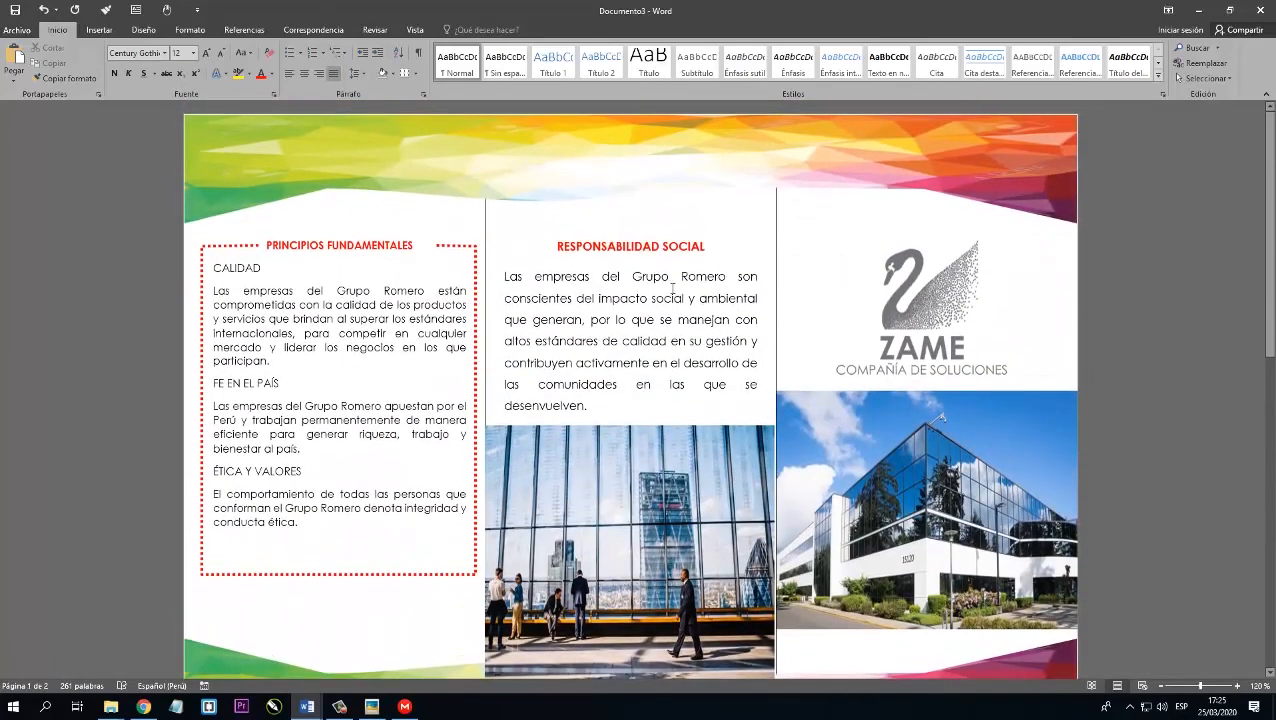
left_click(191, 30)
left_click(134, 72)
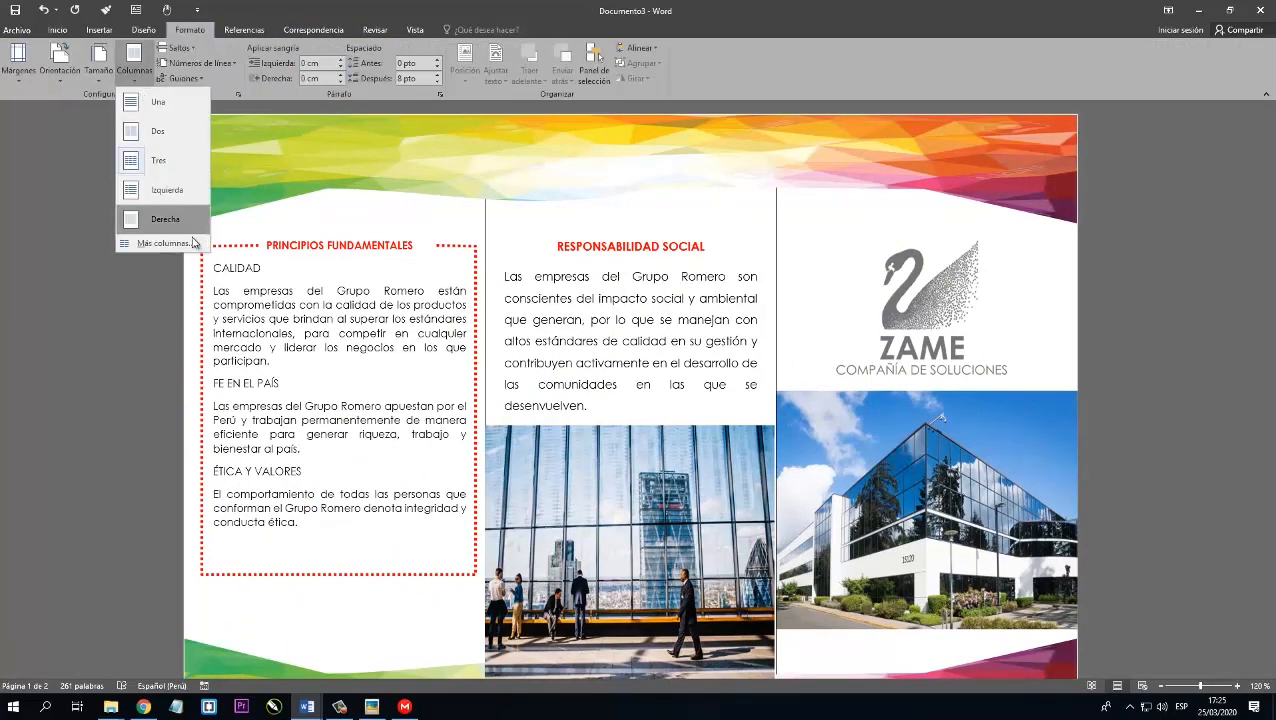
left_click(150, 245)
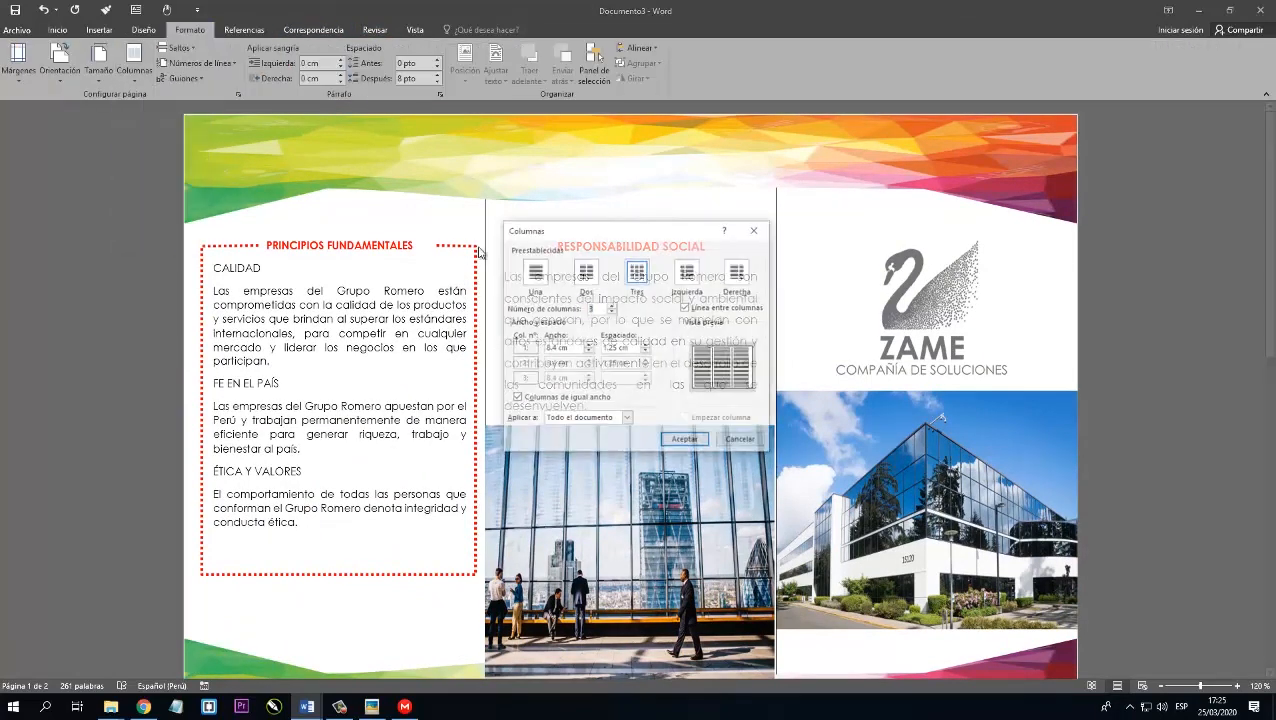
left_click(686, 441)
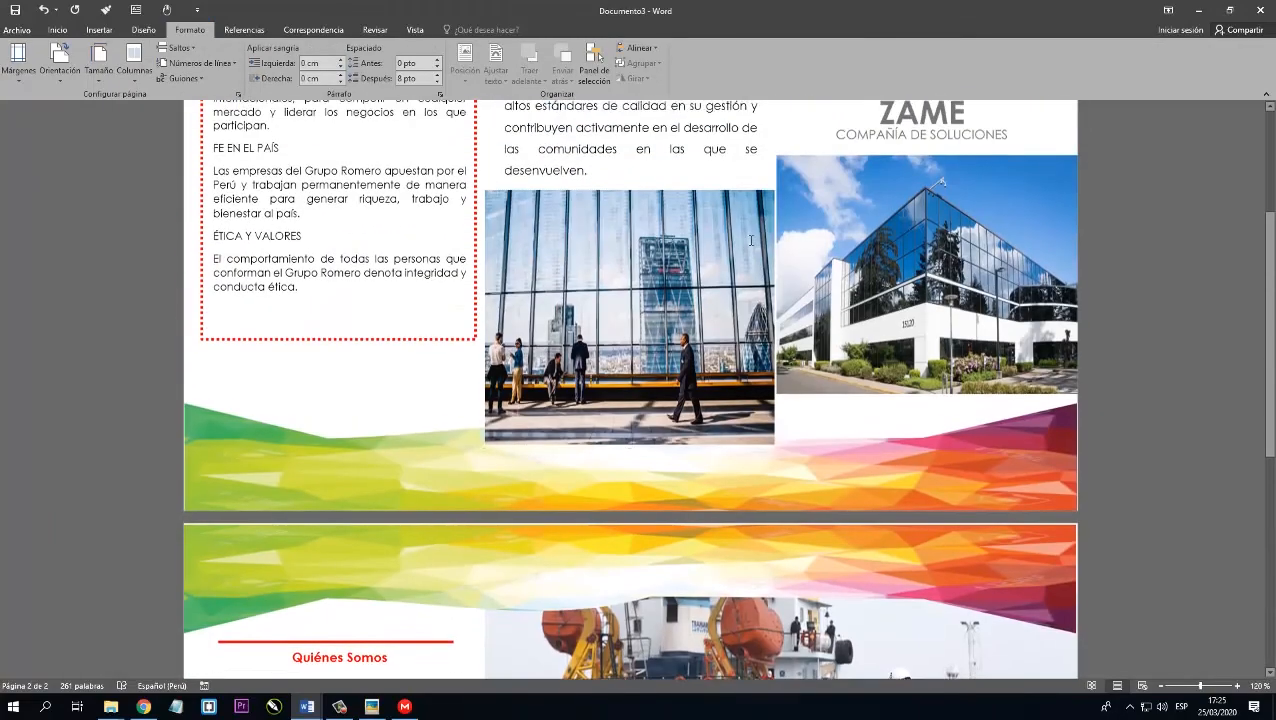
scroll(752, 258, "down", 10)
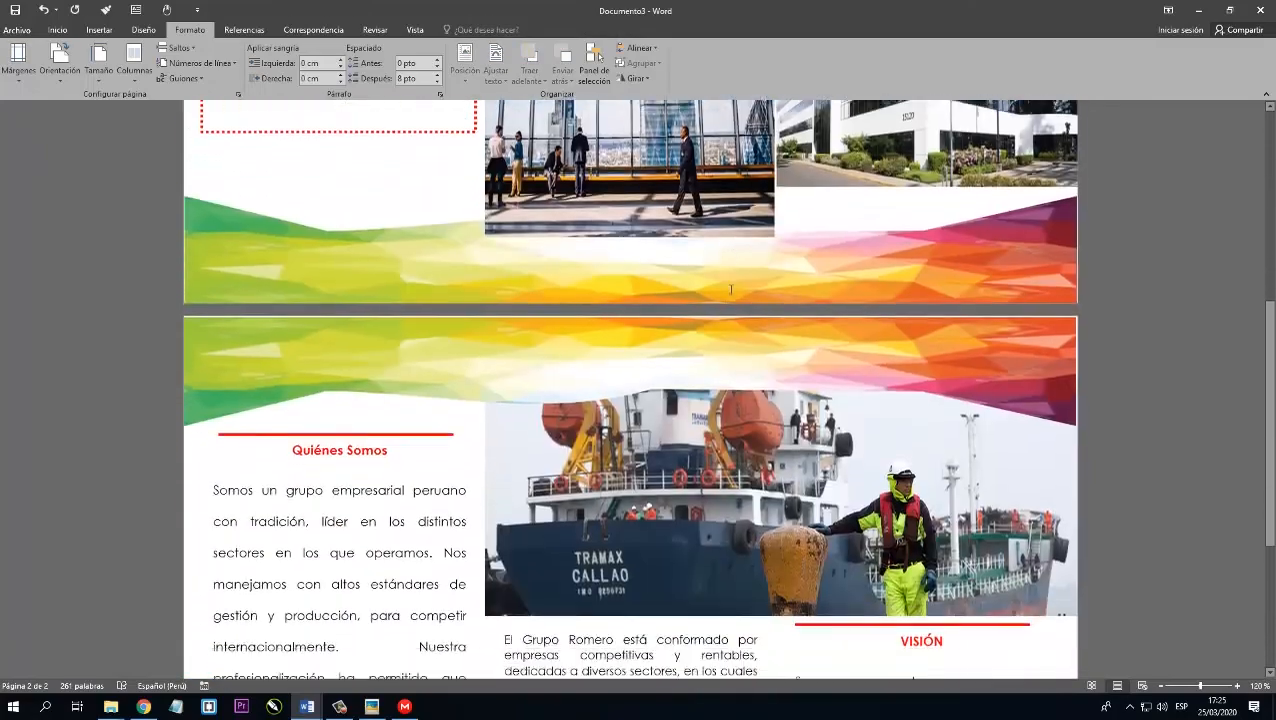
scroll(813, 463, "up", 10)
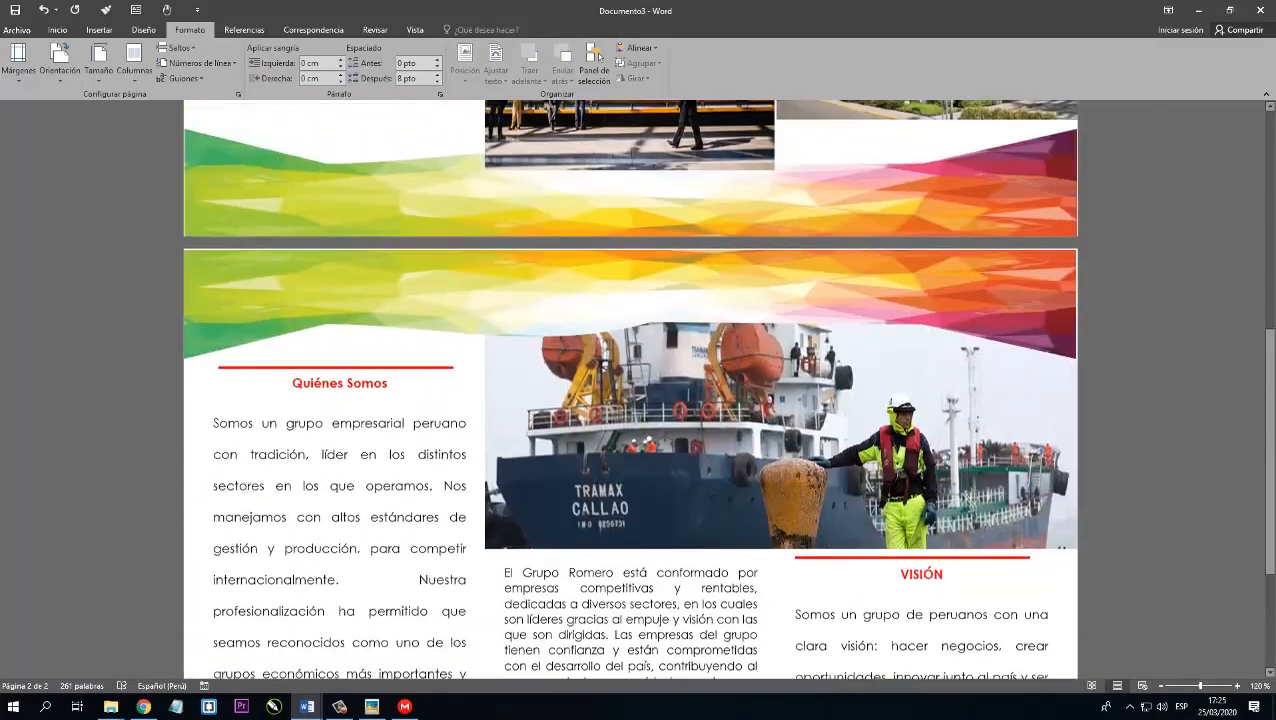
scroll(807, 463, "down", 10)
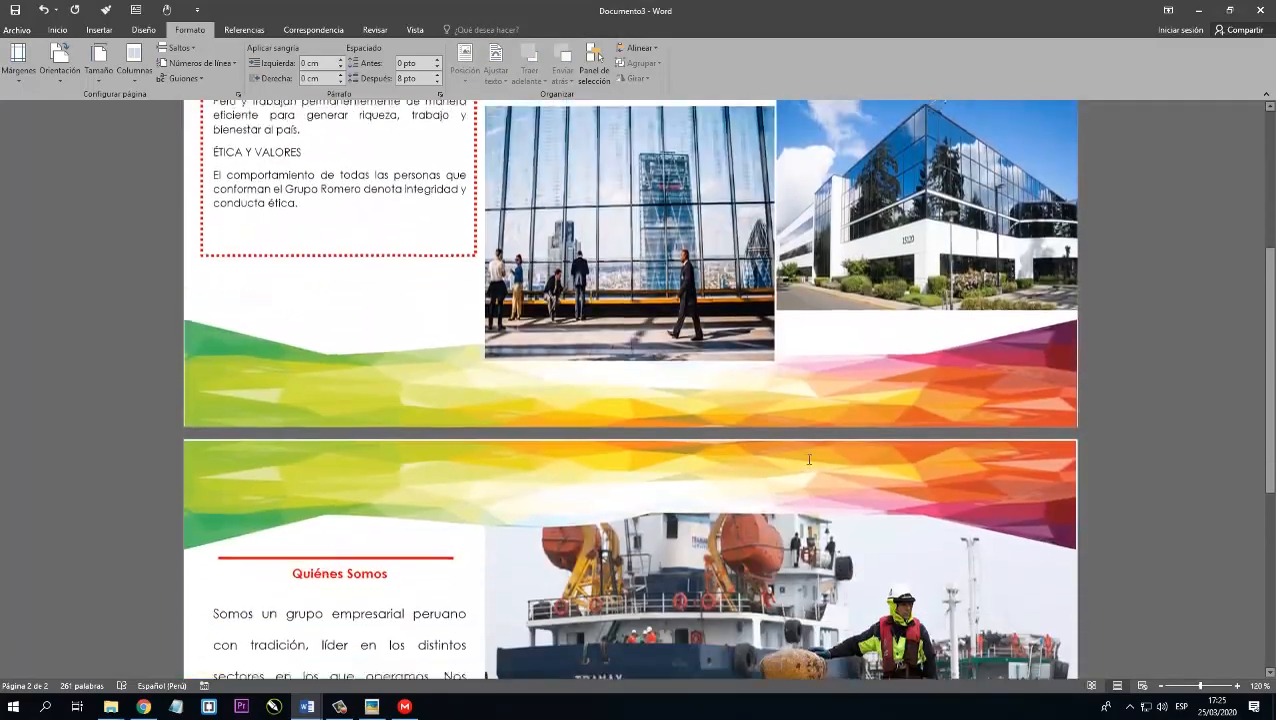